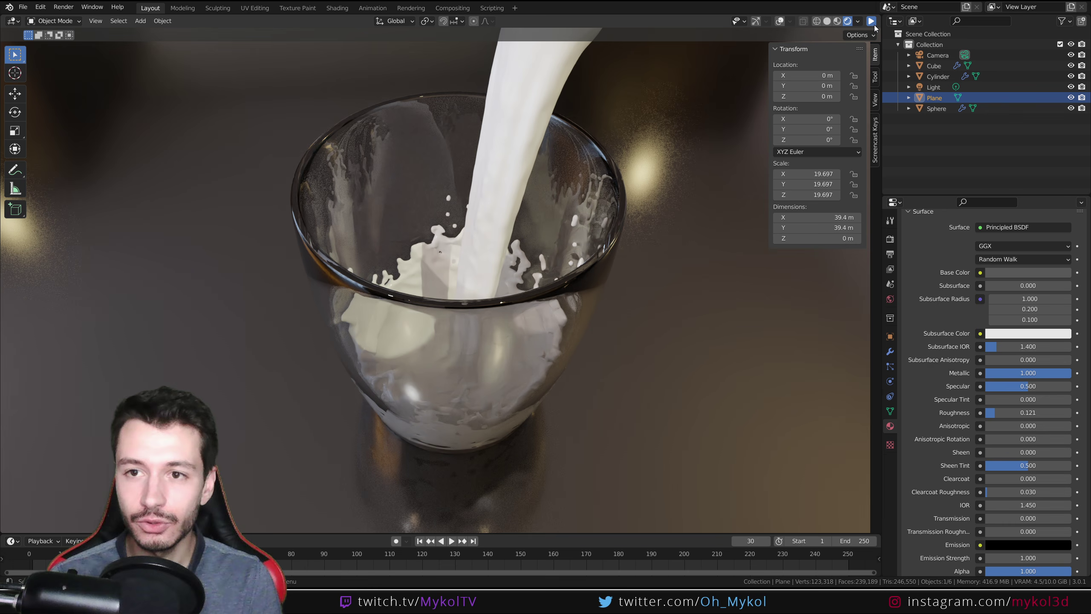
- Inspect the finished milk-pouring glass in material preview, play its animation briefly and step back to frame 26
{"action": "middle_click_drag", "start_coordinate": [560, 338], "coordinate": [555, 383]}
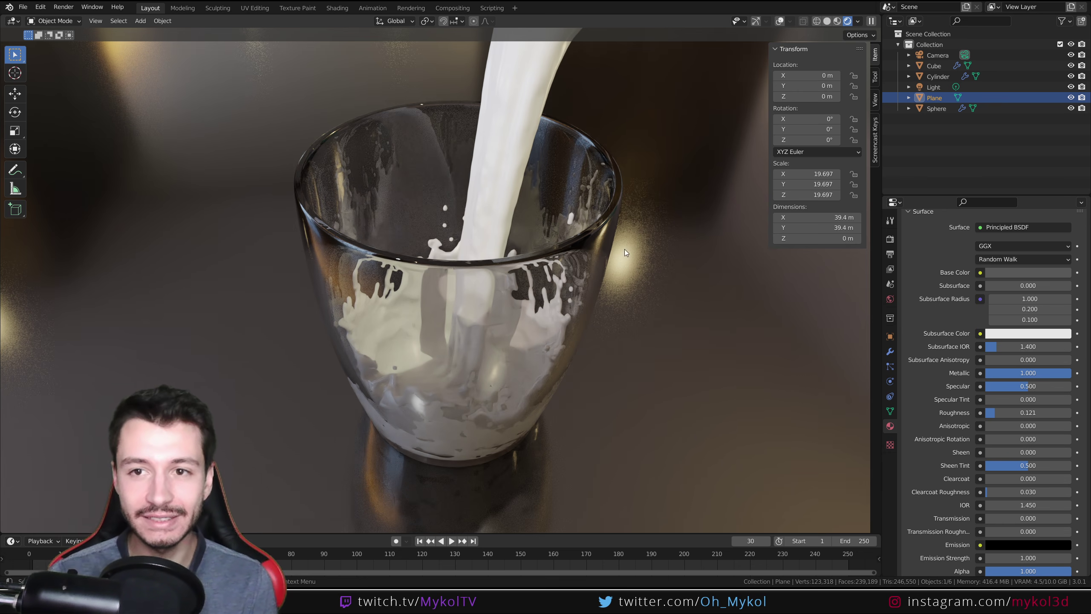
{"action": "left_click", "coordinate": [838, 21]}
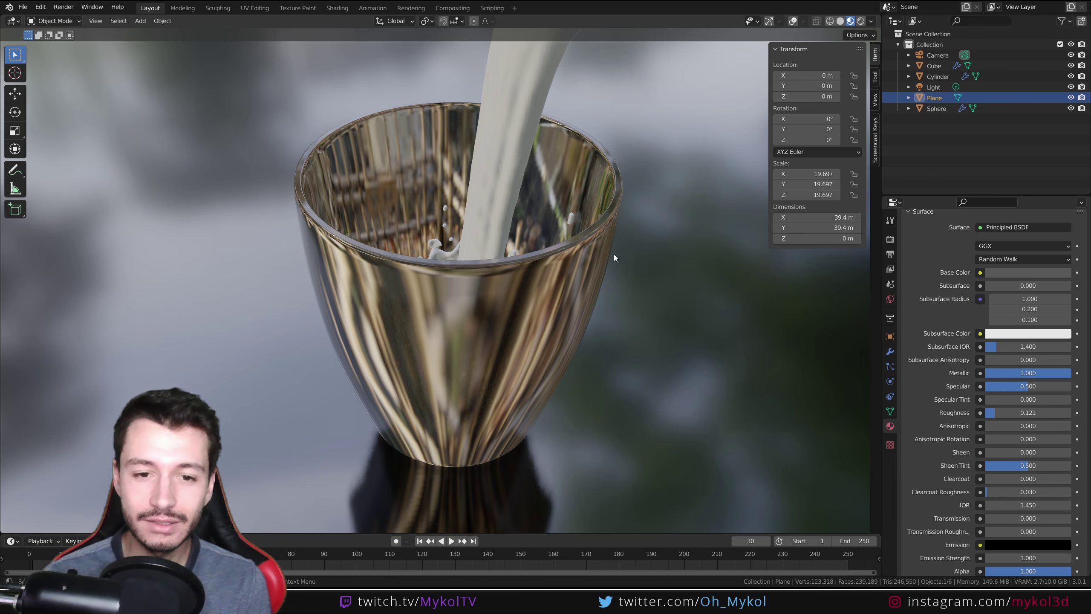
{"action": "mouse_move", "coordinate": [613, 254]}
{"action": "middle_mouse_down"}
{"action": "mouse_move", "coordinate": [611, 297]}
{"action": "mouse_move", "coordinate": [617, 237]}
{"action": "middle_mouse_up"}
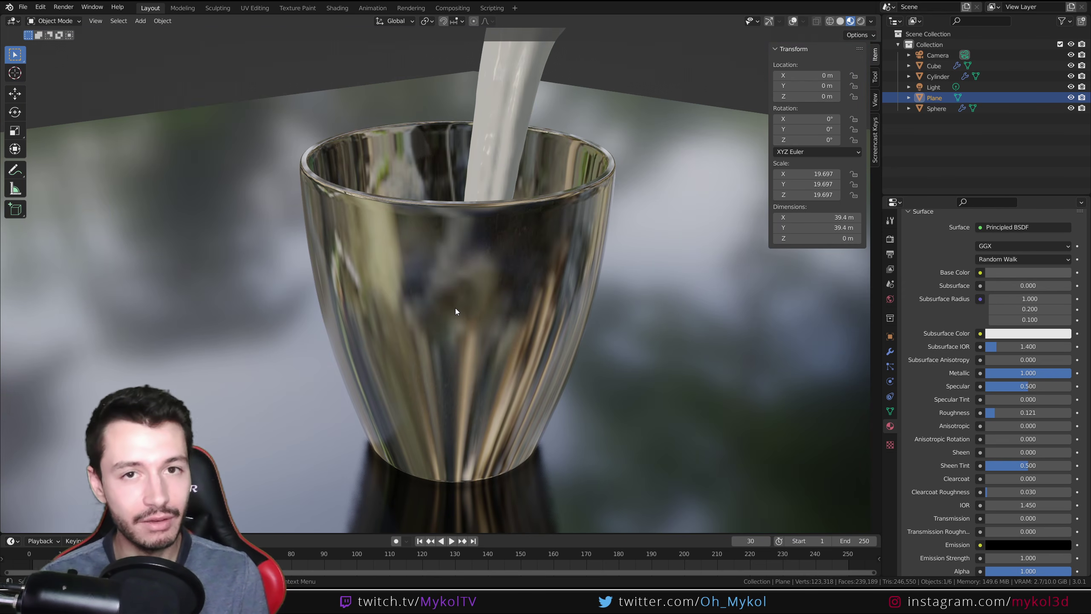
{"action": "middle_click_drag", "start_coordinate": [532, 289], "coordinate": [536, 326]}
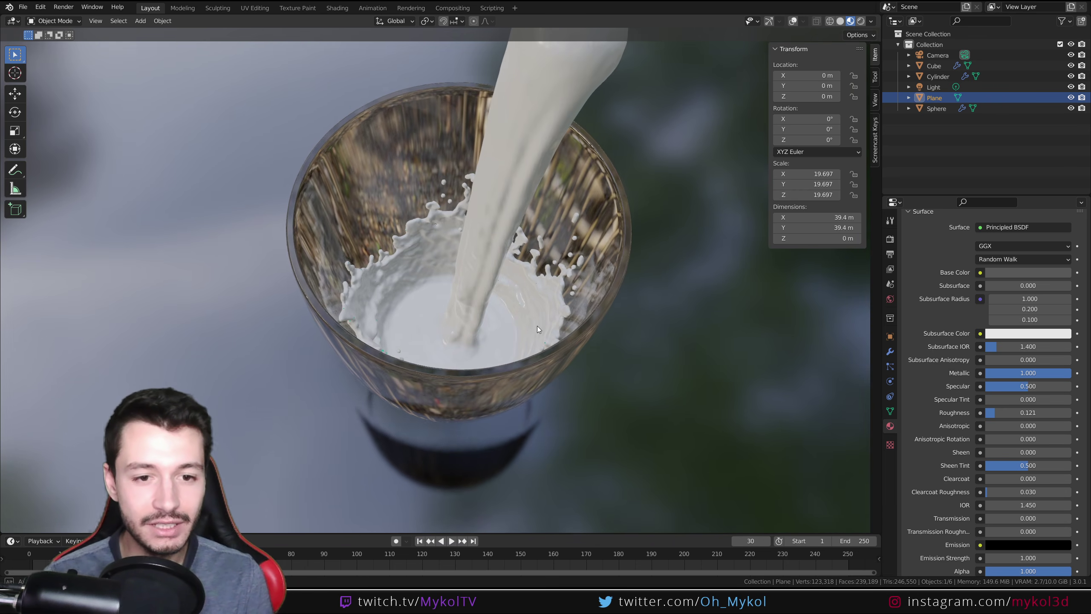
{"action": "key", "text": "ctrl+shift+space"}
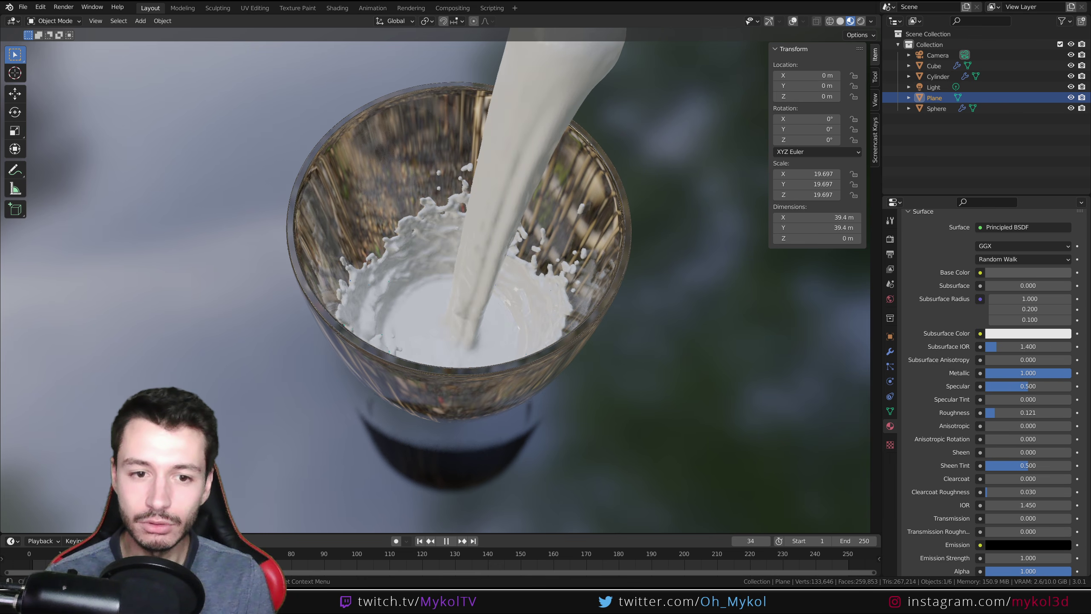
{"action": "key", "text": "space"}
{"action": "key", "text": "Left"}
{"action": "key", "text": "Left"}
{"action": "key", "text": "Left"}
{"action": "key", "text": "Left"}
{"action": "key", "text": "Left"}
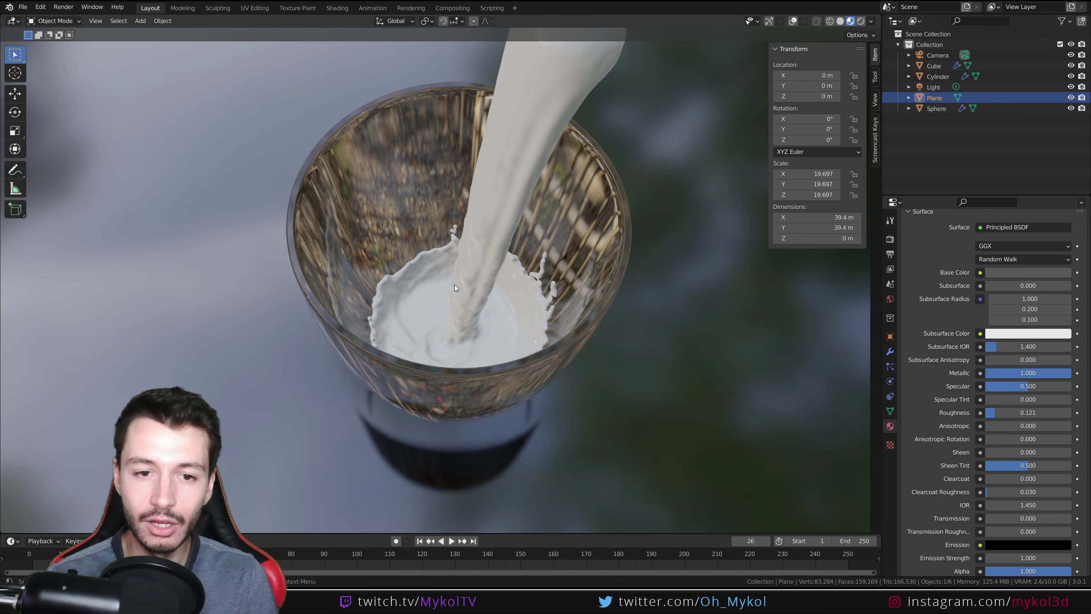
- Compare the milk splash in the glass at frame 26 in solid and rendered shading
{"action": "left_click", "coordinate": [840, 20]}
{"action": "mouse_move", "coordinate": [552, 297]}
{"action": "middle_mouse_down"}
{"action": "mouse_move", "coordinate": [549, 254]}
{"action": "mouse_move", "coordinate": [547, 332]}
{"action": "mouse_move", "coordinate": [552, 304]}
{"action": "middle_mouse_up"}
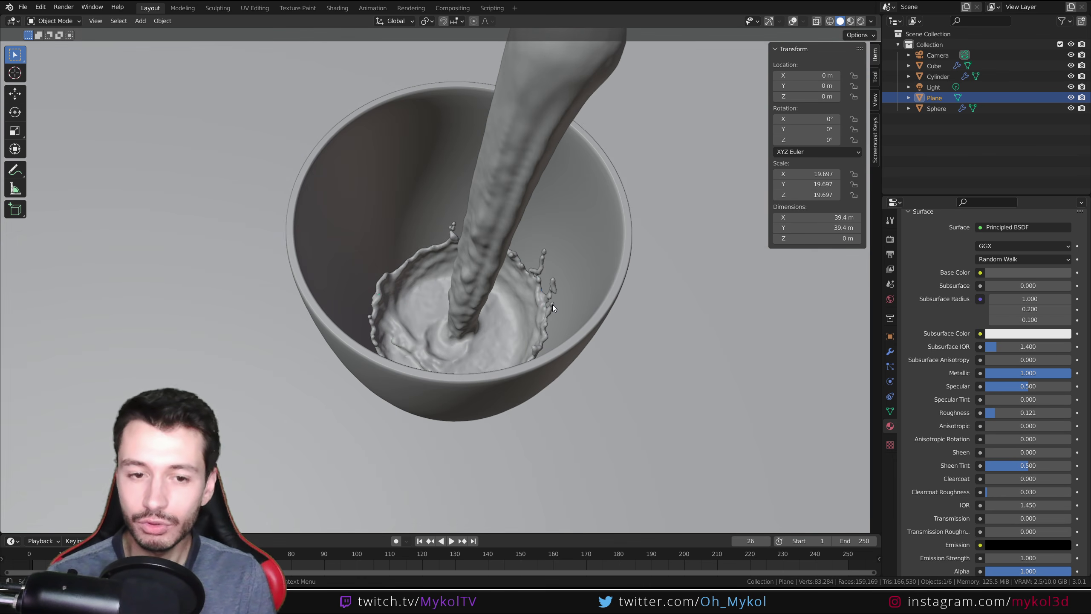
{"action": "left_click", "coordinate": [861, 21]}
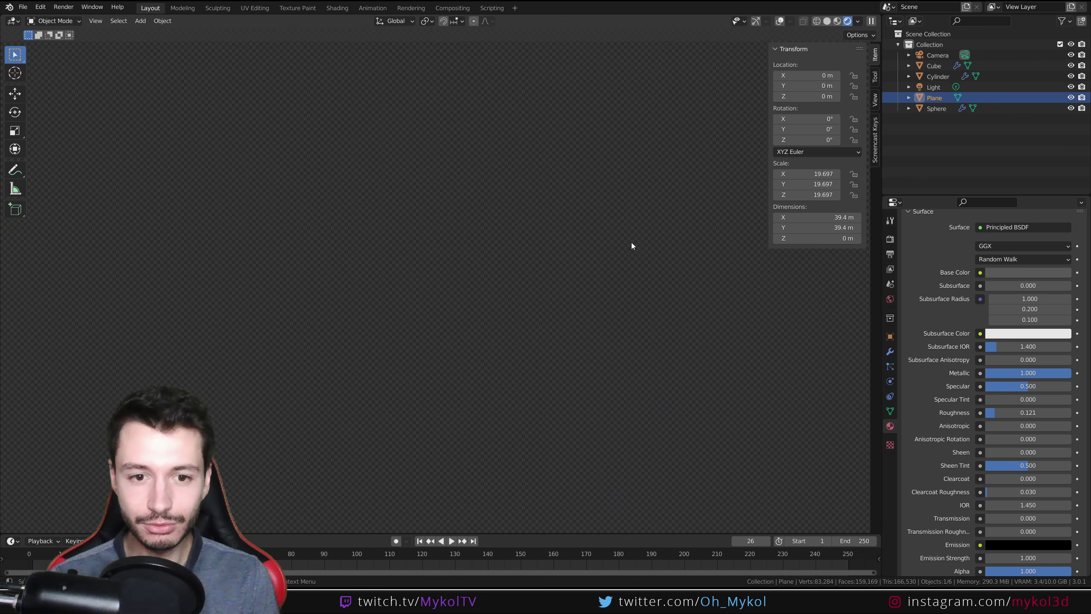
{"action": "mouse_move", "coordinate": [552, 347]}
{"action": "middle_mouse_down"}
{"action": "mouse_move", "coordinate": [553, 294]}
{"action": "mouse_move", "coordinate": [551, 341]}
{"action": "middle_mouse_up"}
{"action": "middle_click_drag", "start_coordinate": [649, 90], "coordinate": [596, 250]}
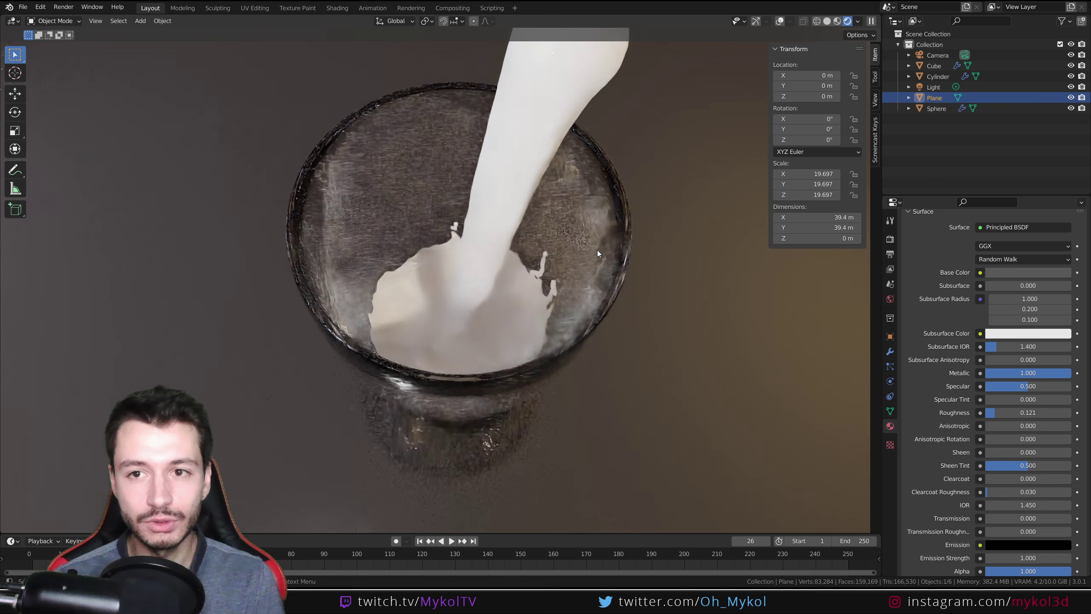
{"action": "left_click", "coordinate": [827, 21]}
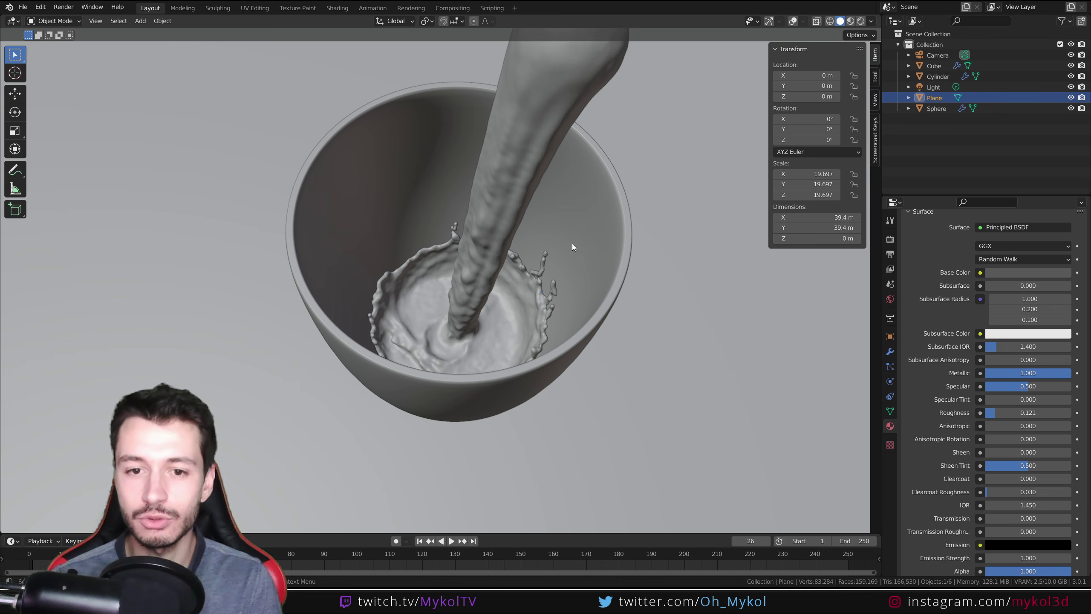
- Switch to the Blender window with the new default scene, delete the default cube and set the front view
{"action": "mouse_move", "coordinate": [288, 606]}
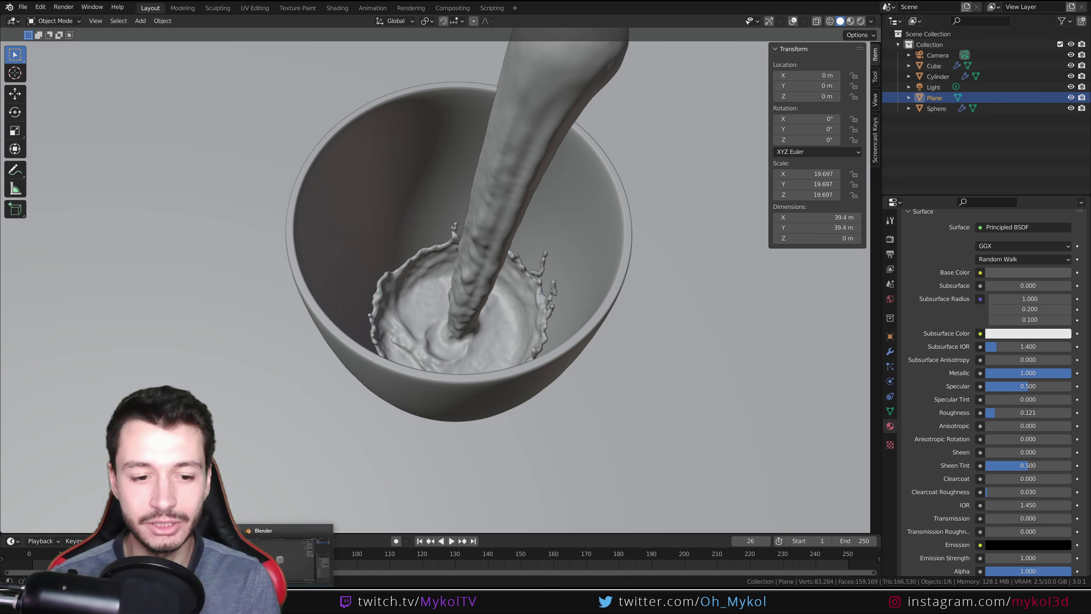
{"action": "left_click", "coordinate": [284, 564]}
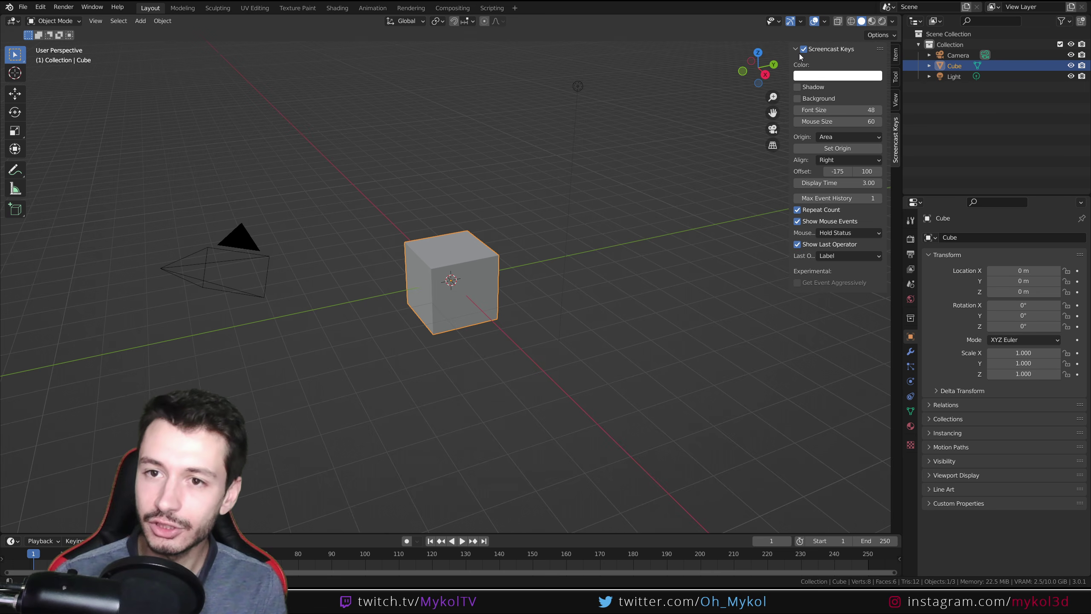
{"action": "left_click", "coordinate": [895, 54]}
{"action": "middle_click_drag", "start_coordinate": [457, 260], "coordinate": [534, 255]}
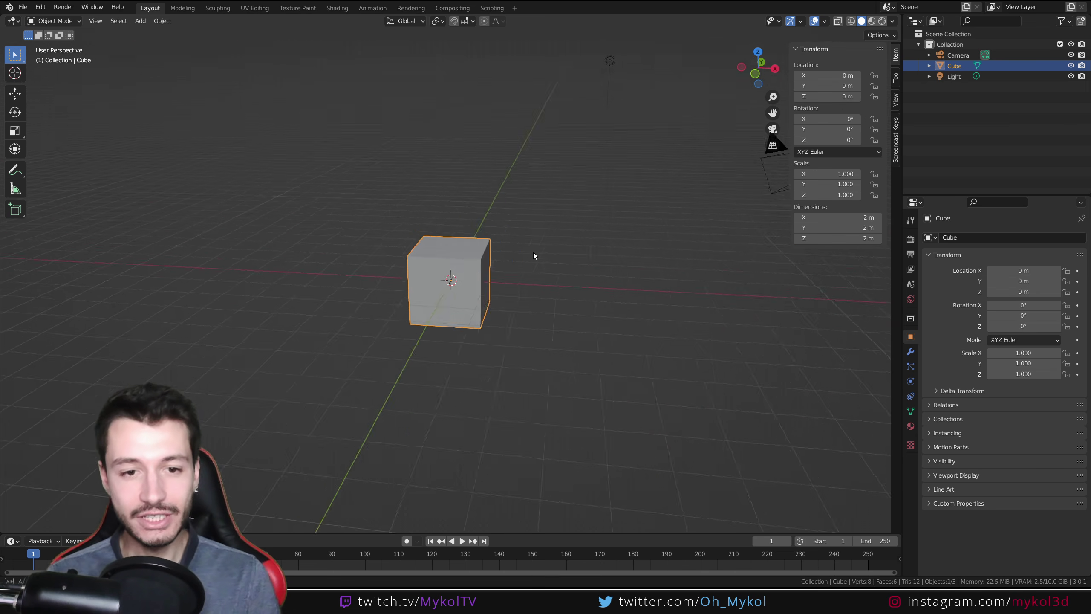
{"action": "key", "text": "Delete"}
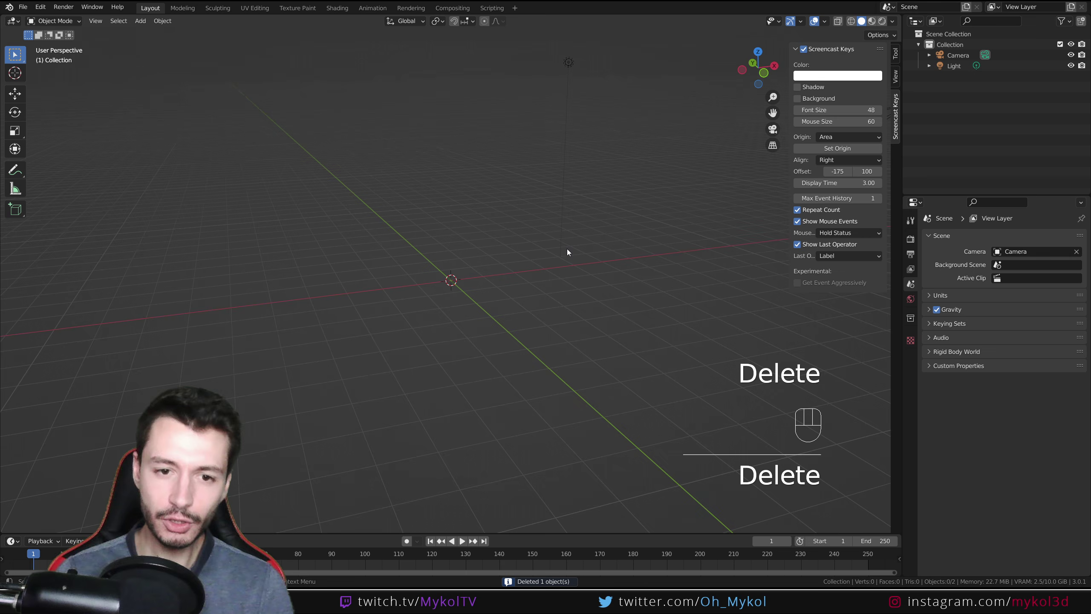
{"action": "key", "text": "KP_1"}
{"action": "key", "text": "shift+a"}
{"action": "mouse_move", "coordinate": [567, 250]}
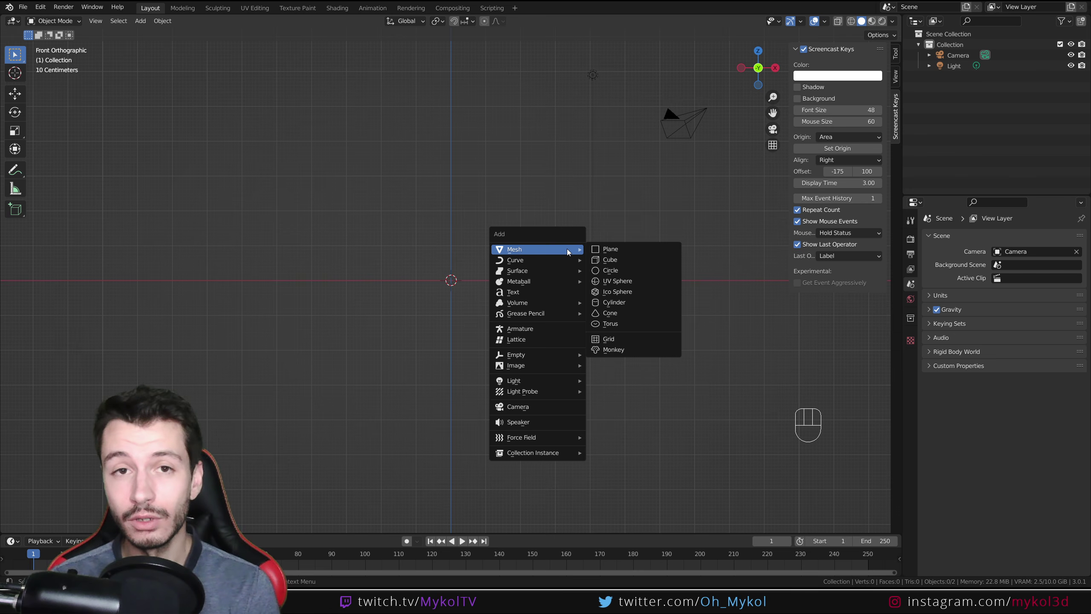
{"action": "key", "text": "Escape"}
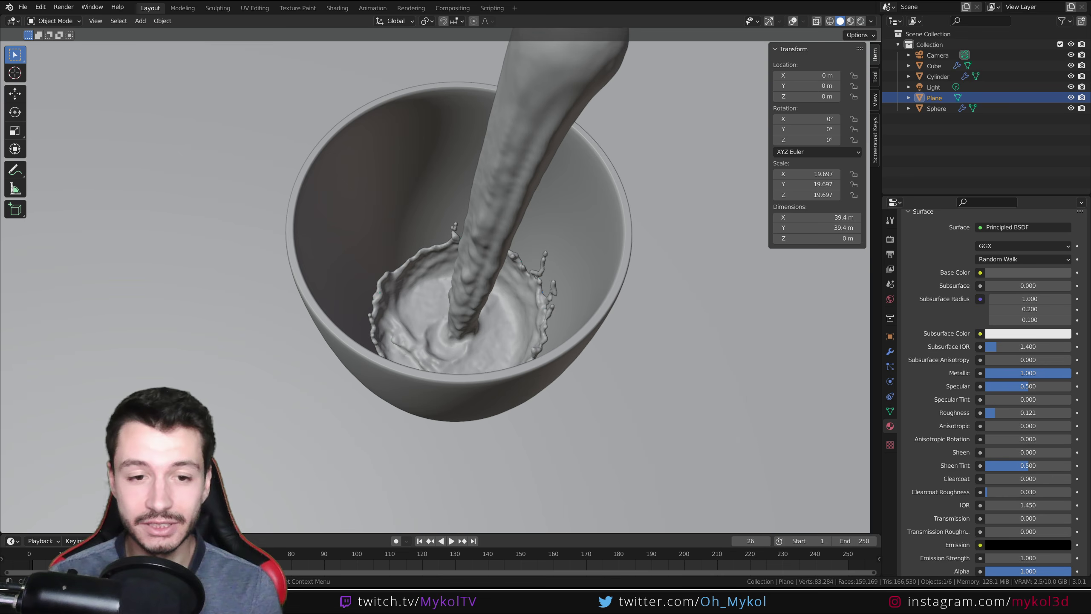
- In the finished milk scene, select the fluid object and check its base mesh in Edit Mode
{"action": "left_click", "coordinate": [475, 225]}
{"action": "key", "text": "Tab"}
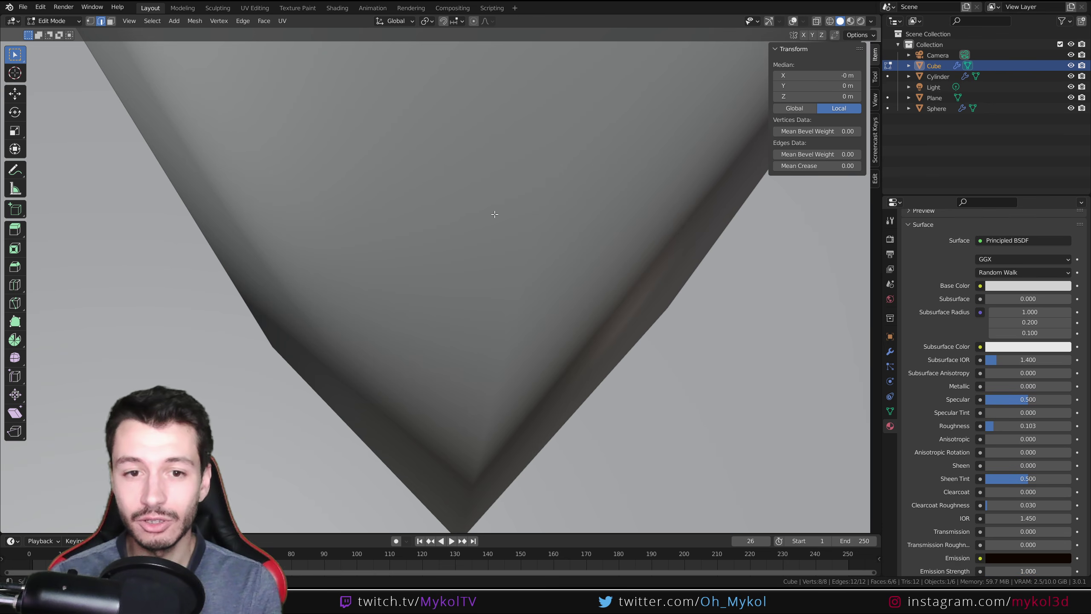
{"action": "key", "text": "Tab"}
{"action": "scroll", "coordinate": [472, 241], "scroll_direction": "down", "scroll_amount": 4}
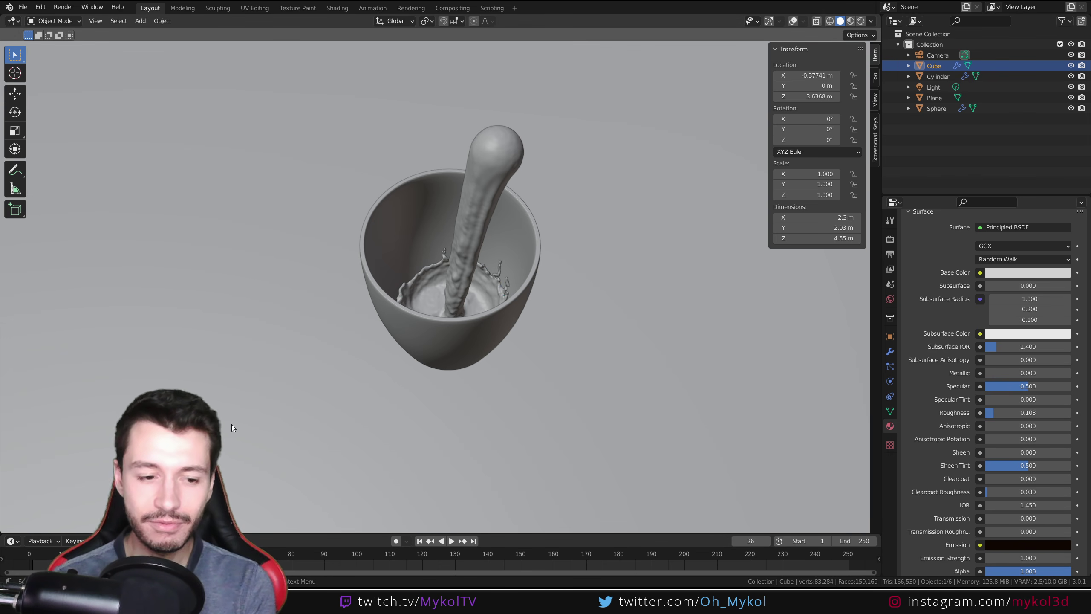
- Examine the fluid mesh and its particles inside the glass in wireframe shading, and restore solid shading
{"action": "scroll", "coordinate": [482, 308], "scroll_direction": "up", "scroll_amount": 3}
{"action": "key", "text": "z"}
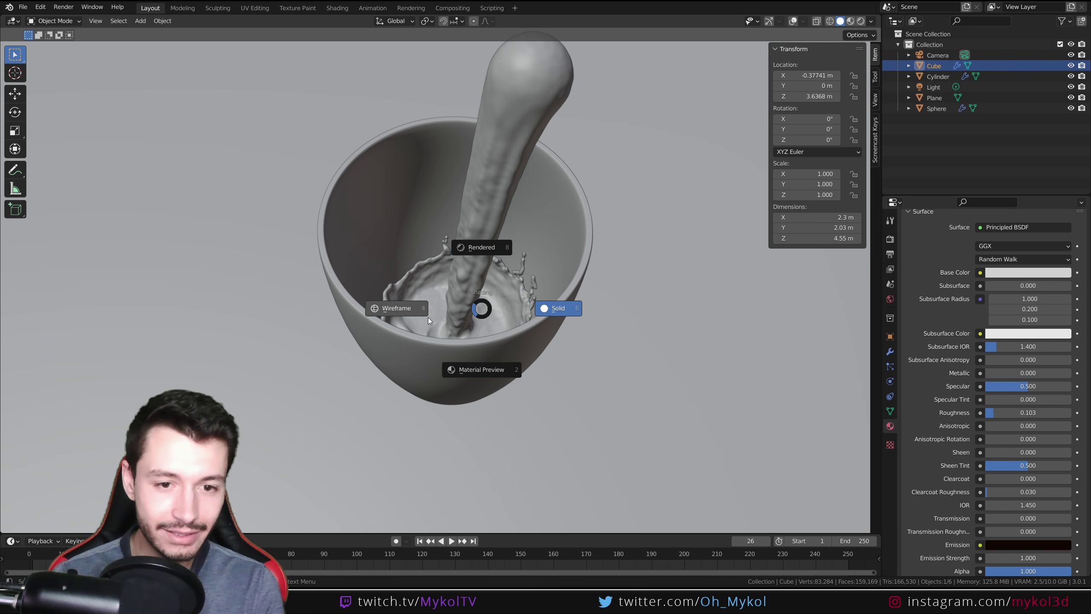
{"action": "left_click", "coordinate": [428, 317]}
{"action": "scroll", "coordinate": [493, 253], "scroll_direction": "up", "scroll_amount": 5}
{"action": "scroll", "coordinate": [493, 249], "scroll_direction": "down", "scroll_amount": 5}
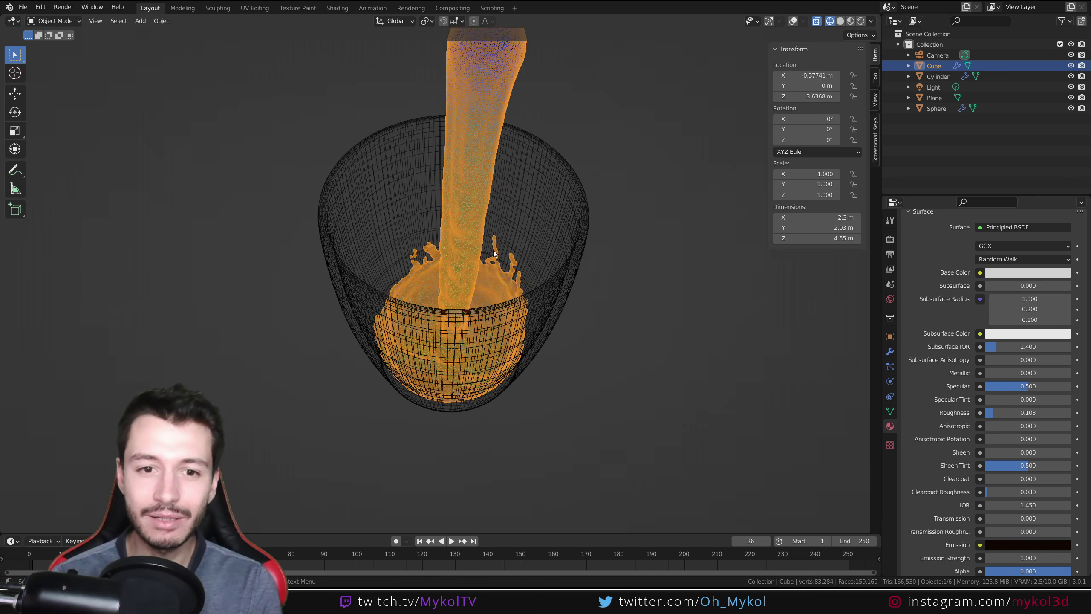
{"action": "middle_click_drag", "start_coordinate": [493, 249], "coordinate": [467, 266]}
{"action": "scroll", "coordinate": [513, 271], "scroll_direction": "up", "scroll_amount": 6}
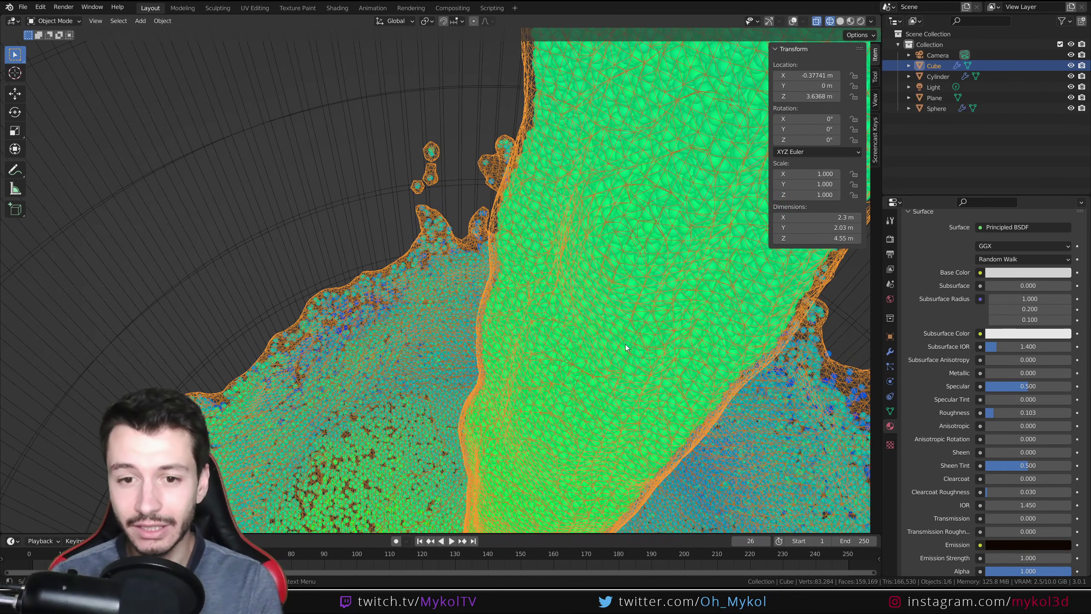
{"action": "scroll", "coordinate": [626, 320], "scroll_direction": "down", "scroll_amount": 6}
{"action": "key", "text": "z"}
{"action": "left_click", "coordinate": [615, 292]}
{"action": "scroll", "coordinate": [615, 292], "scroll_direction": "up", "scroll_amount": 2}
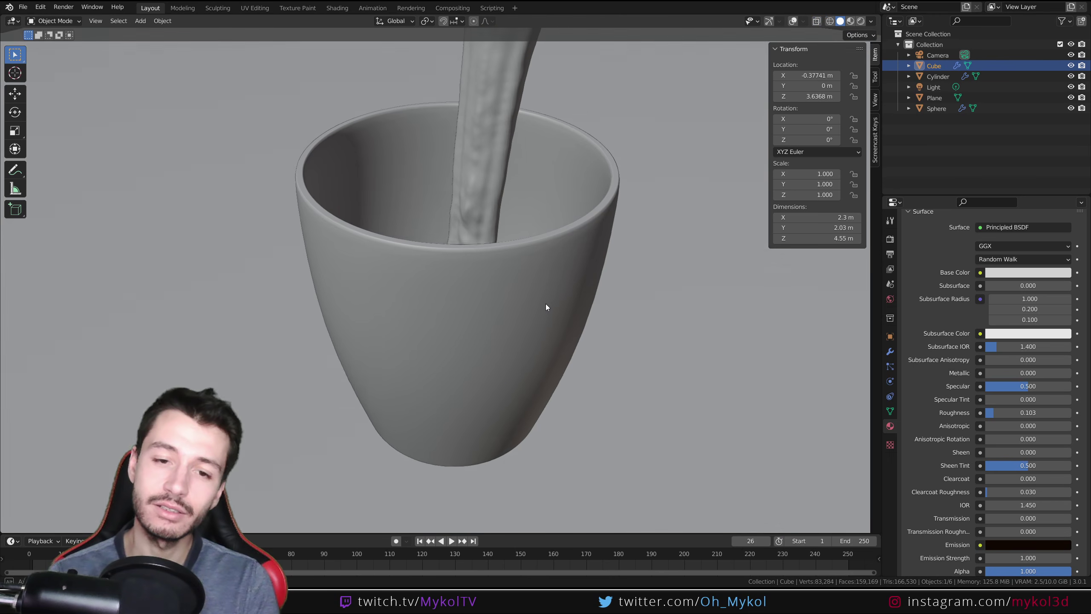
{"action": "scroll", "coordinate": [544, 316], "scroll_direction": "down", "scroll_amount": 3}
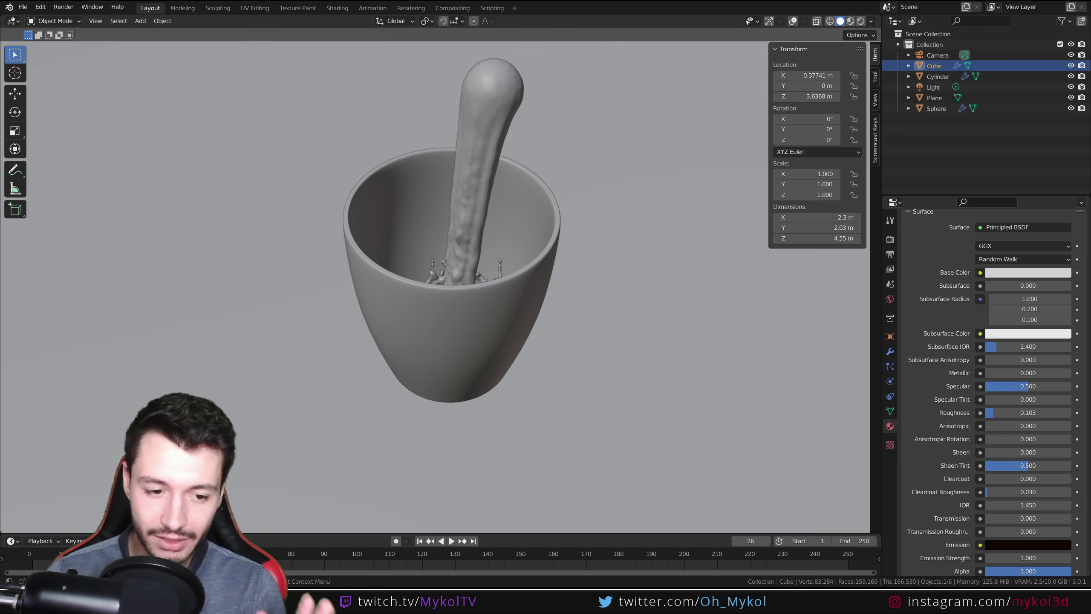
- Switch back to the new Blender scene, add a cylinder mesh and scale it by 1.3 along Z
{"action": "mouse_move", "coordinate": [289, 604]}
{"action": "left_click", "coordinate": [288, 558]}
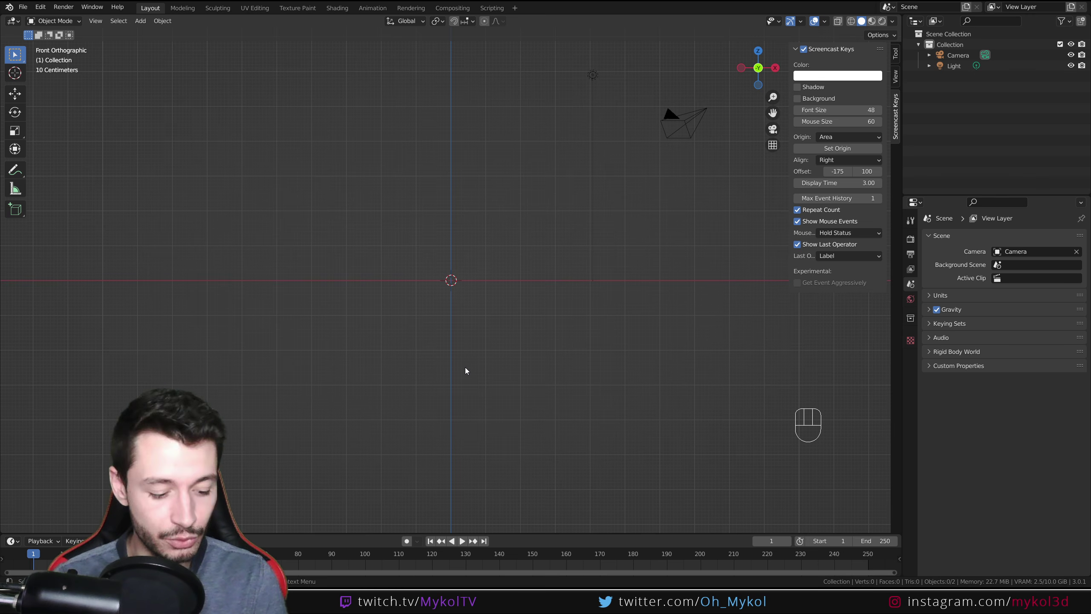
{"action": "key", "text": "shift+a"}
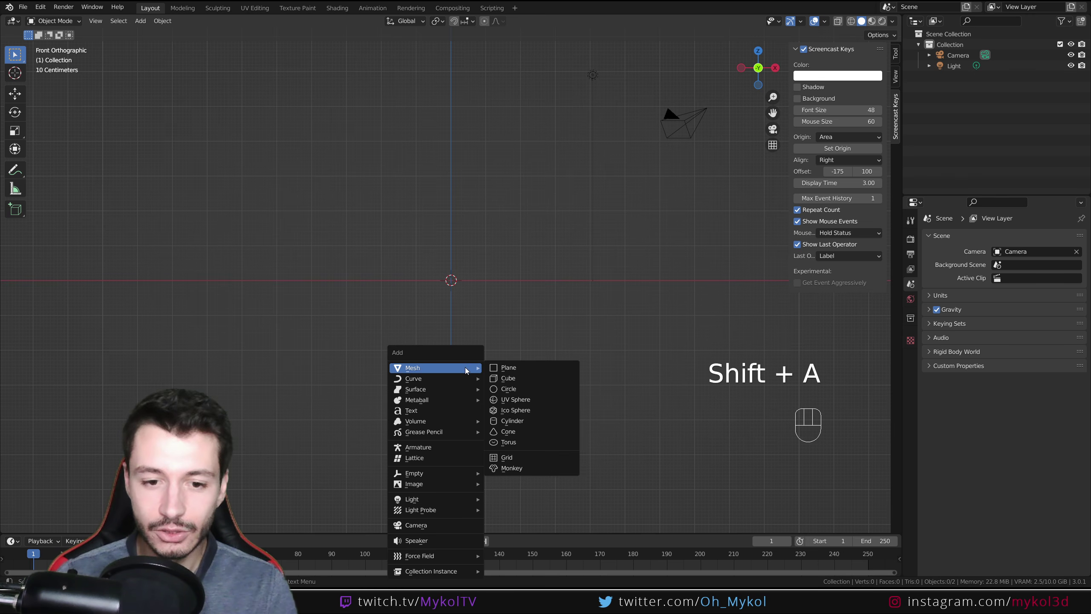
{"action": "left_click", "coordinate": [531, 419]}
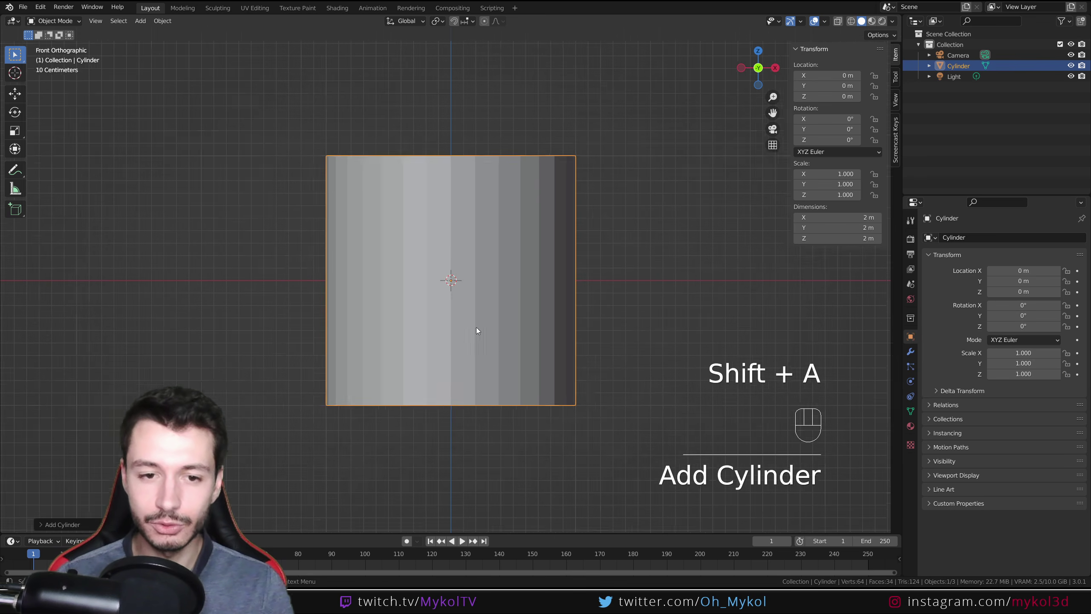
{"action": "key", "text": "s"}
{"action": "key", "text": "z"}
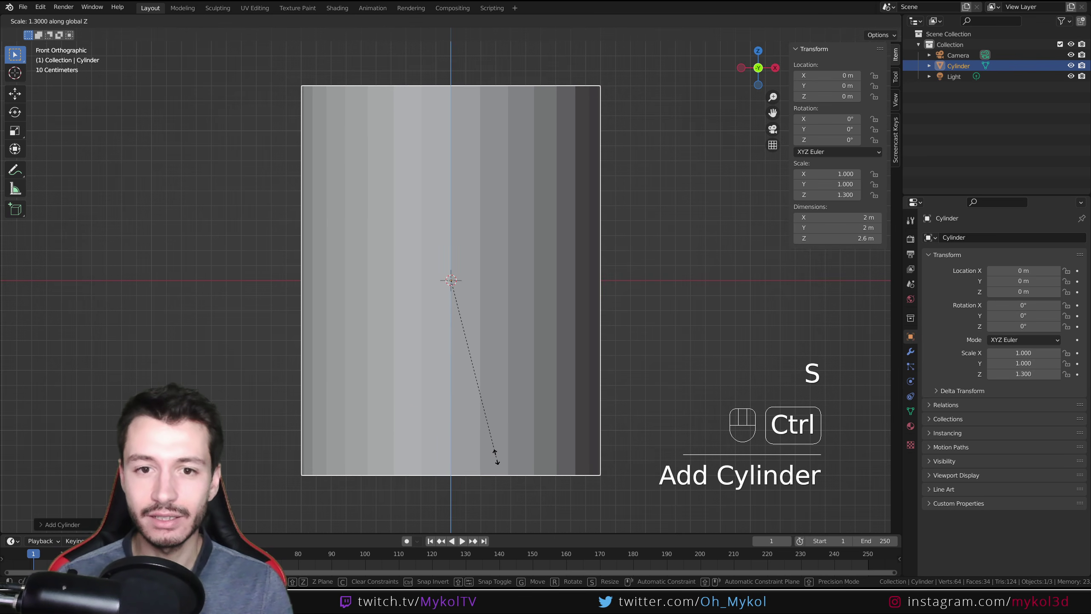
{"action": "left_click", "coordinate": [494, 455]}
- In Edit Mode, select the cylinder's top face and scale it up to about 2.6 m across
{"action": "scroll", "coordinate": [488, 320], "scroll_direction": "down", "scroll_amount": 5}
{"action": "middle_click_drag", "start_coordinate": [502, 315], "coordinate": [519, 291]}
{"action": "key", "text": "Tab"}
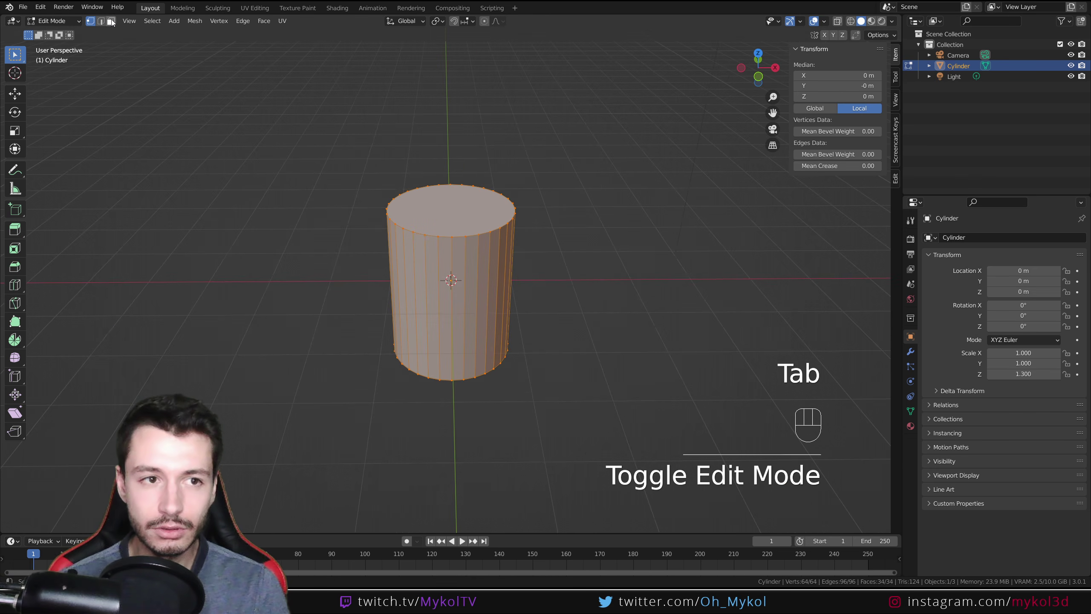
{"action": "left_click", "coordinate": [111, 20]}
{"action": "left_click", "coordinate": [481, 204]}
{"action": "key", "text": "KP_1"}
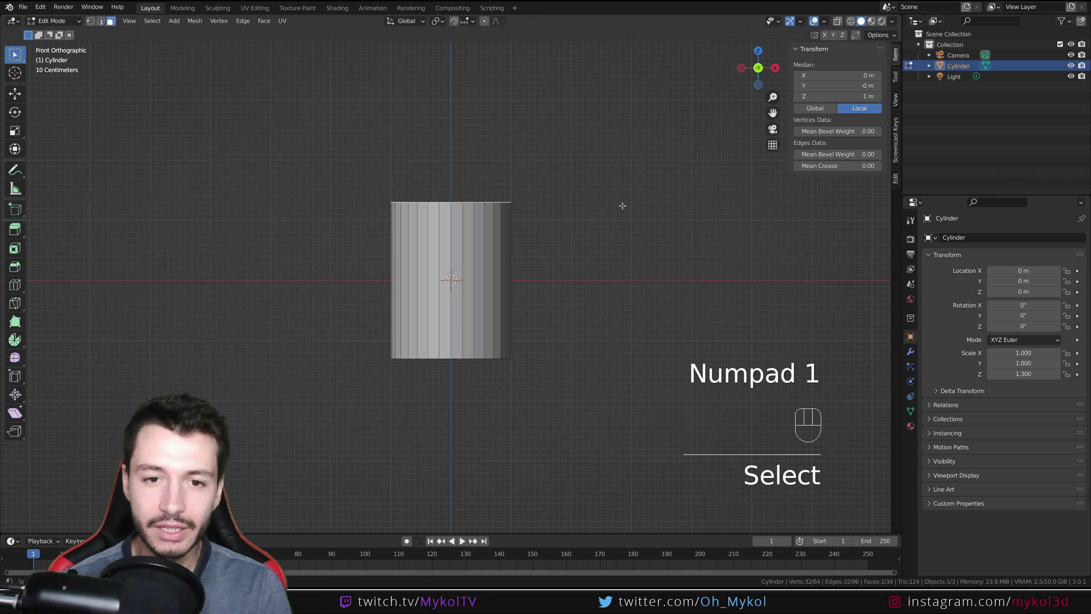
{"action": "key", "text": "s"}
{"action": "left_click", "coordinate": [677, 224]}
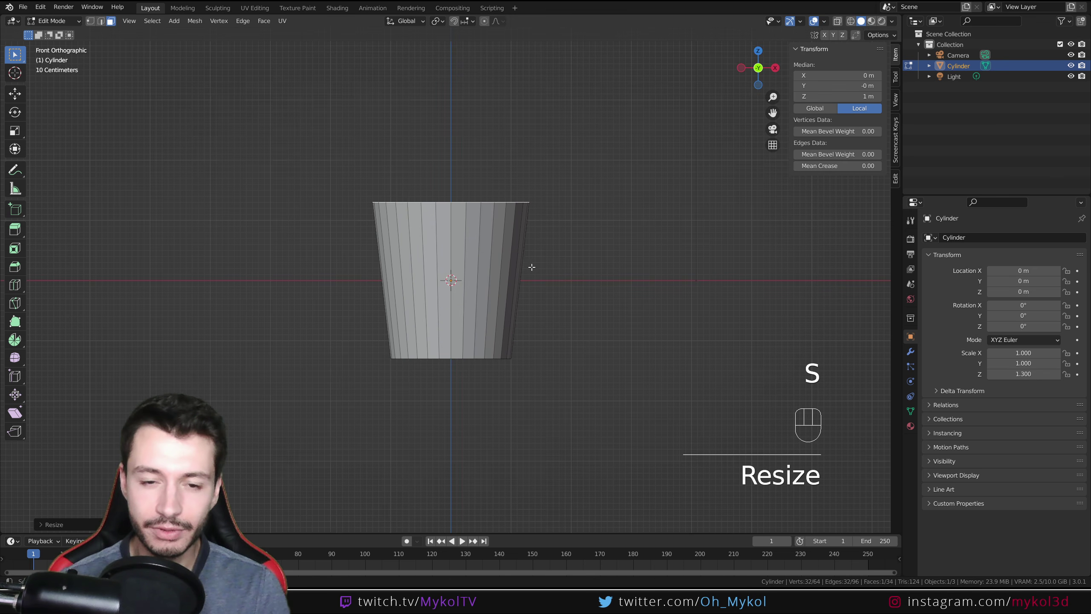
- Add a horizontal loop cut slightly below the cylinder's middle and scale it outward by about 1.09
{"action": "key", "text": "ctrl+r"}
{"action": "left_click", "coordinate": [523, 262]}
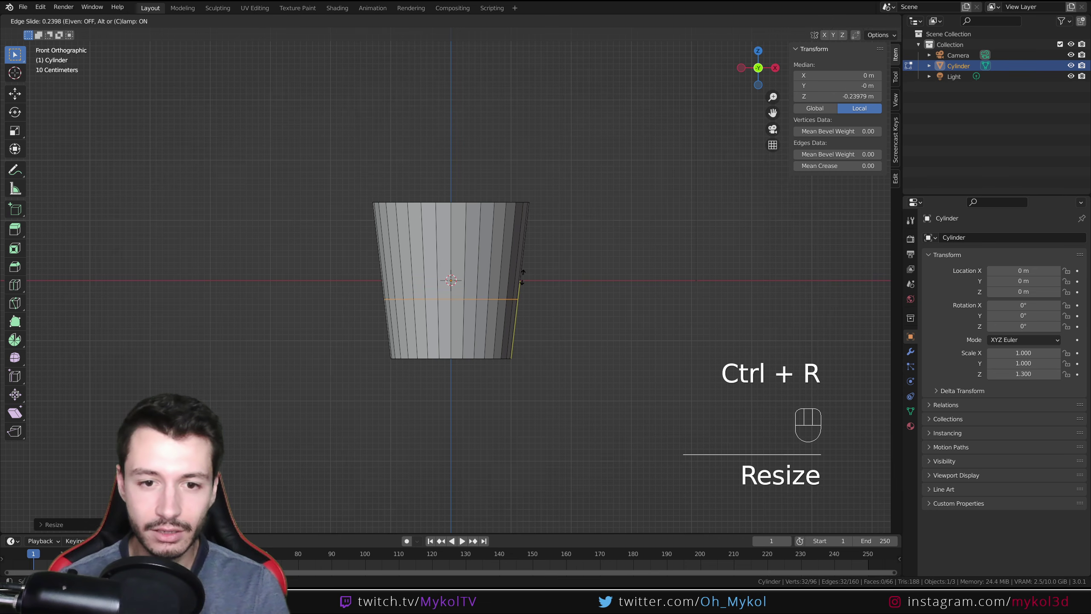
{"action": "left_click", "coordinate": [522, 273]}
{"action": "key", "text": "s"}
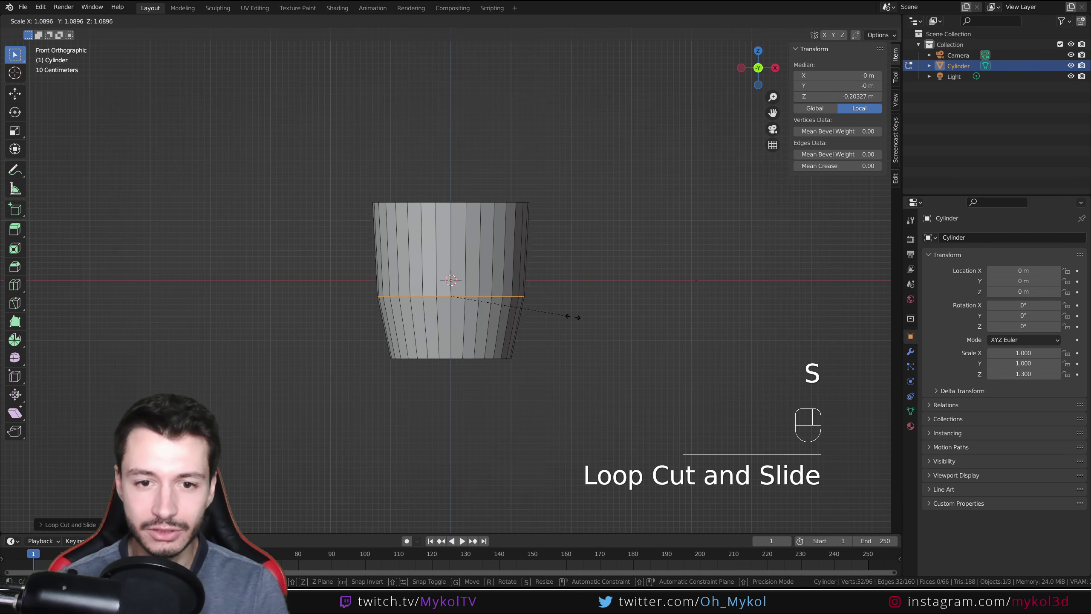
{"action": "left_click", "coordinate": [573, 317]}
- Scale the whole cylinder along Z in Object Mode to a Z scale of about 1.435, and check it from the front
{"action": "middle_click_drag", "start_coordinate": [532, 225], "coordinate": [571, 284]}
{"action": "key", "text": "Tab"}
{"action": "key", "text": "s"}
{"action": "key", "text": "z"}
{"action": "left_click", "coordinate": [583, 287]}
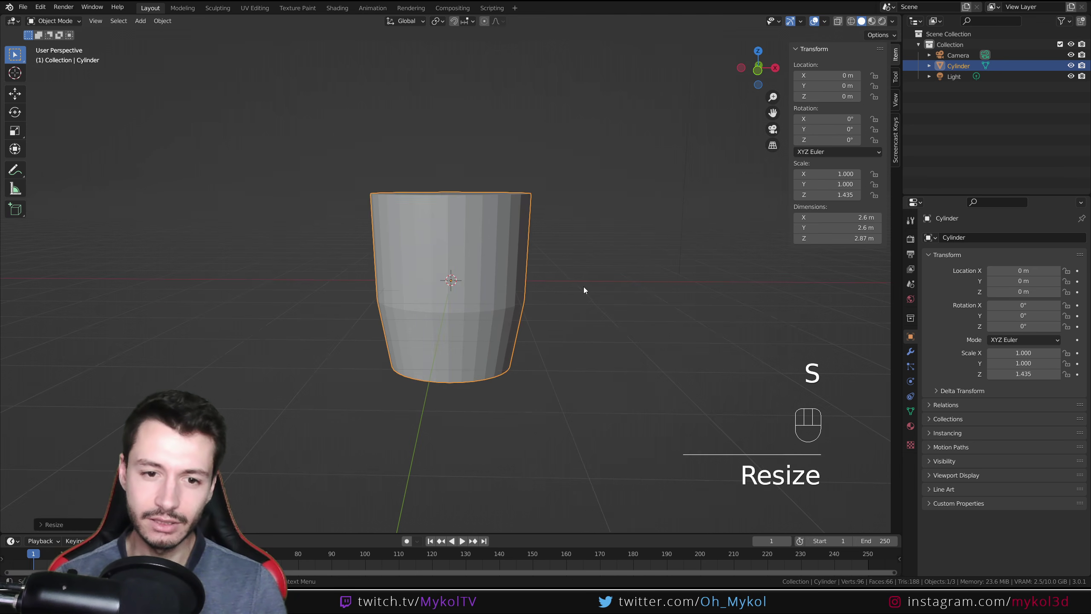
{"action": "key", "text": "KP_1"}
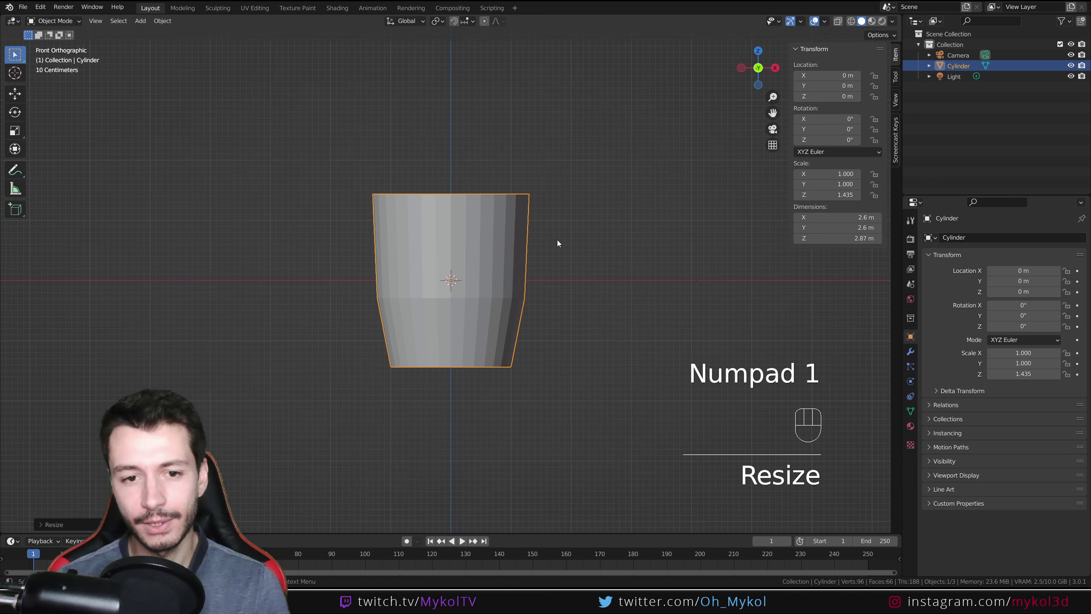
- In Edit Mode, select the cylinder's top face and inset it slightly to form a thin rim
{"action": "middle_click_drag", "start_coordinate": [557, 241], "coordinate": [524, 308]}
{"action": "key", "text": "Tab"}
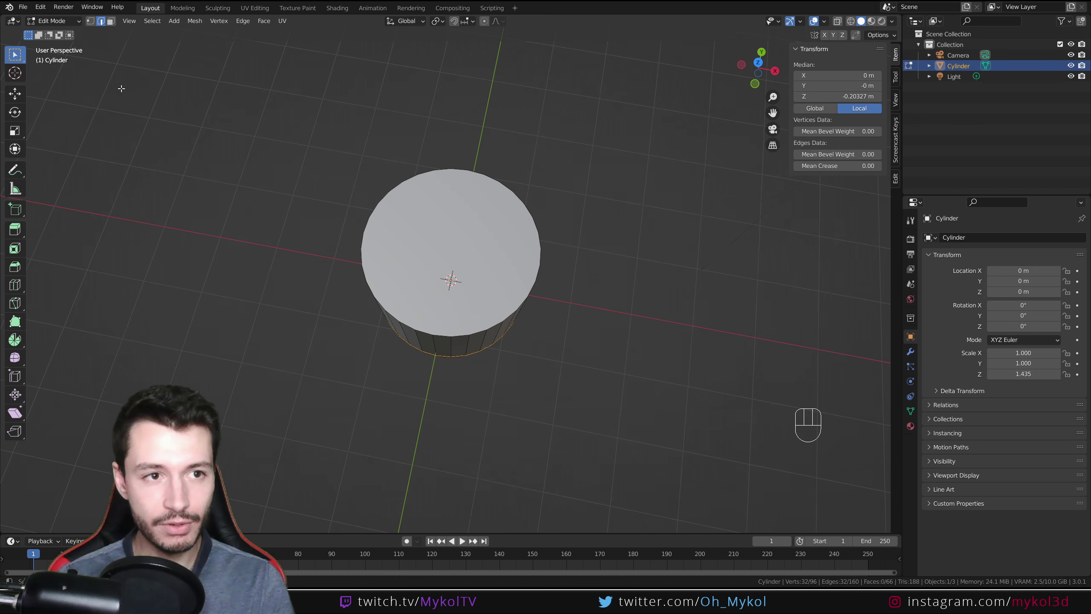
{"action": "left_click", "coordinate": [112, 21]}
{"action": "left_click", "coordinate": [494, 266]}
{"action": "middle_click_drag", "start_coordinate": [494, 266], "coordinate": [535, 312]}
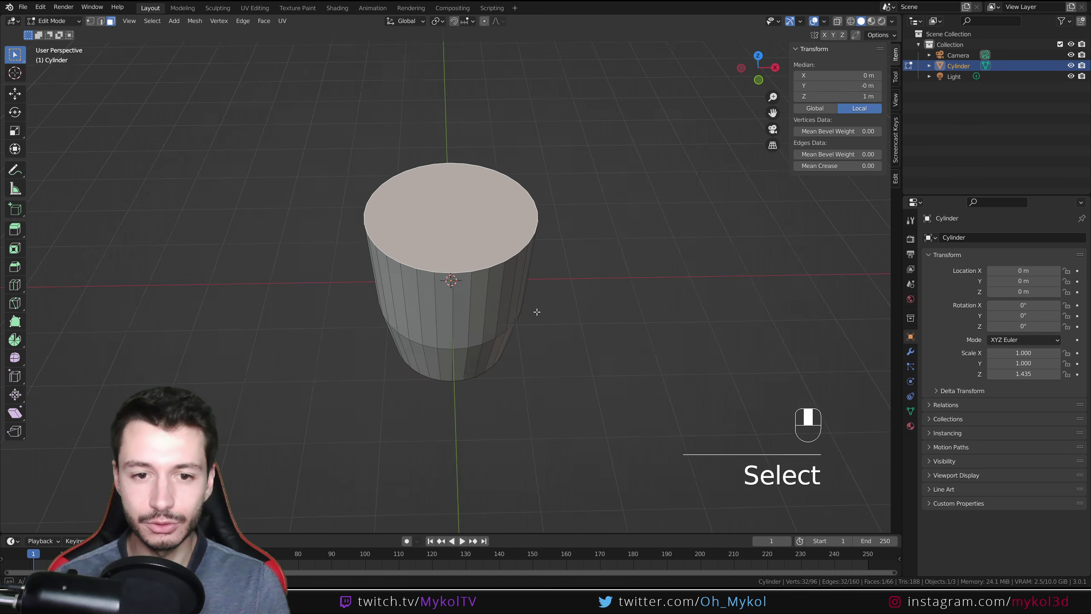
{"action": "key", "text": "i"}
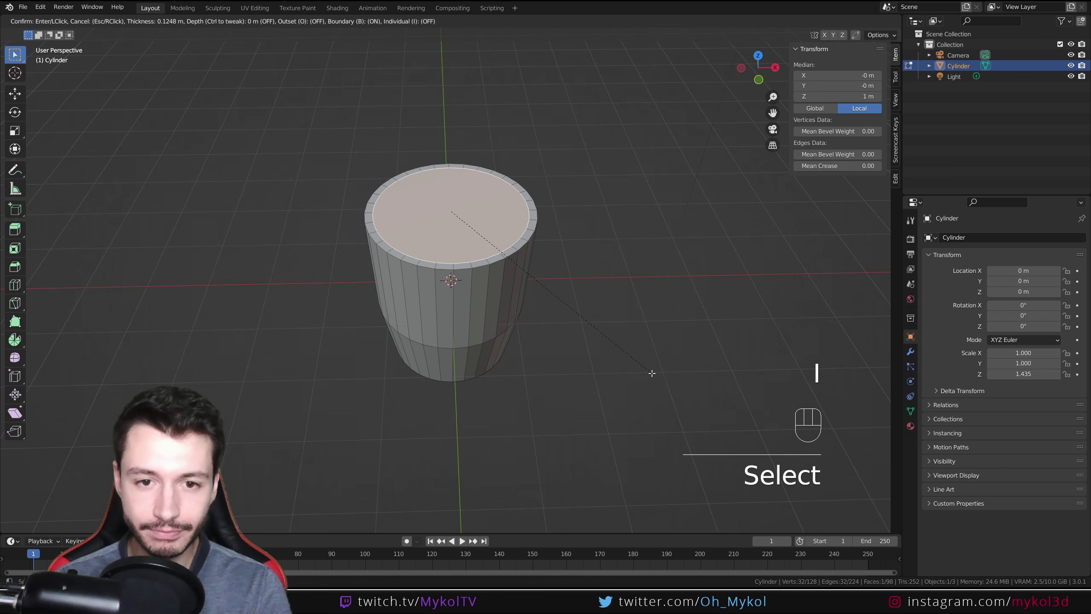
{"action": "left_click", "coordinate": [653, 373]}
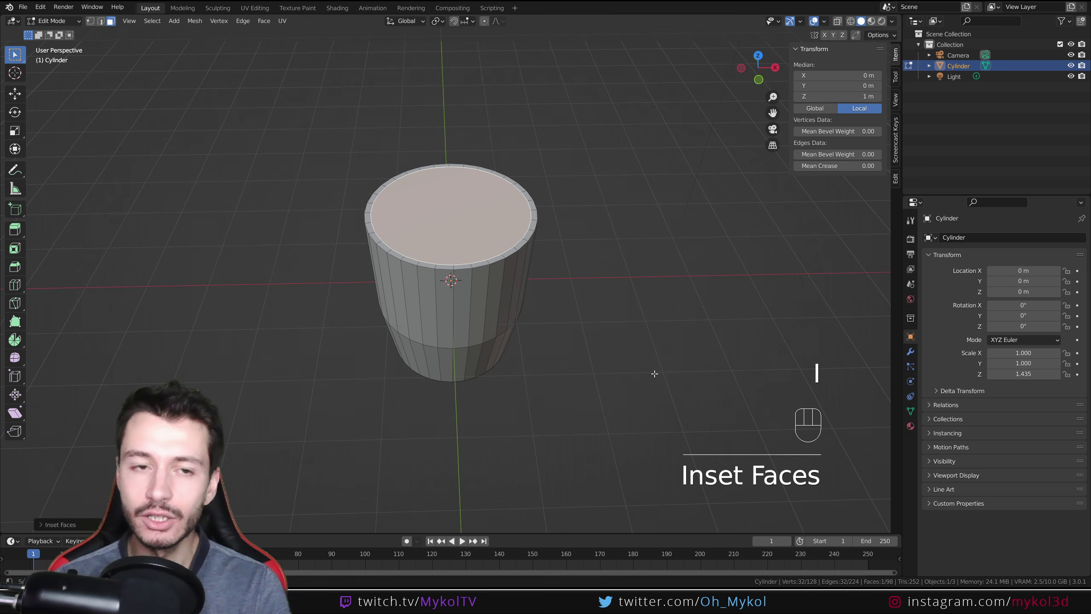
- In the front wireframe view, extrude the inset face down to the loop cut's height and scale it by about 0.94
{"action": "middle_click_drag", "start_coordinate": [560, 228], "coordinate": [521, 302]}
{"action": "scroll", "coordinate": [566, 267], "scroll_direction": "up", "scroll_amount": 3}
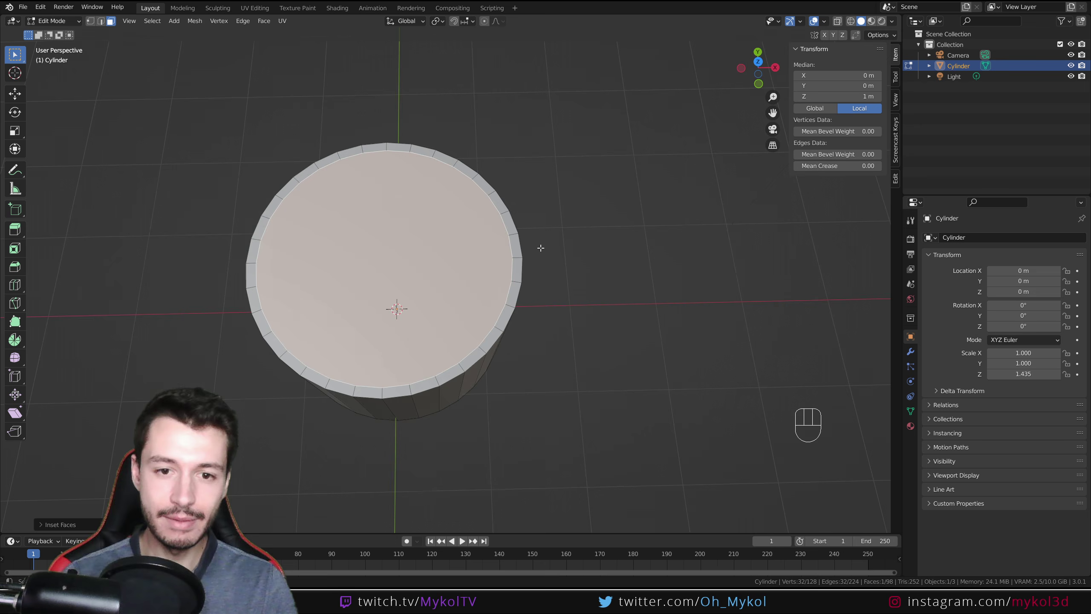
{"action": "key", "text": "KP_1"}
{"action": "key", "text": "z"}
{"action": "left_click", "coordinate": [444, 241]}
{"action": "scroll", "coordinate": [442, 243], "scroll_direction": "up", "scroll_amount": 3}
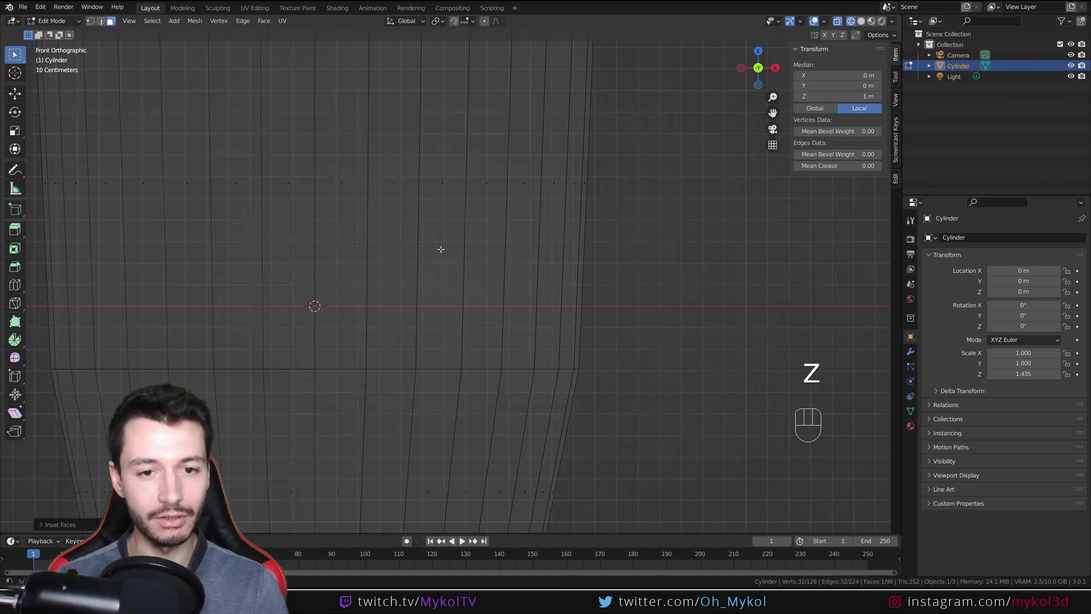
{"action": "scroll", "coordinate": [441, 246], "scroll_direction": "down", "scroll_amount": 2}
{"action": "key", "text": "e"}
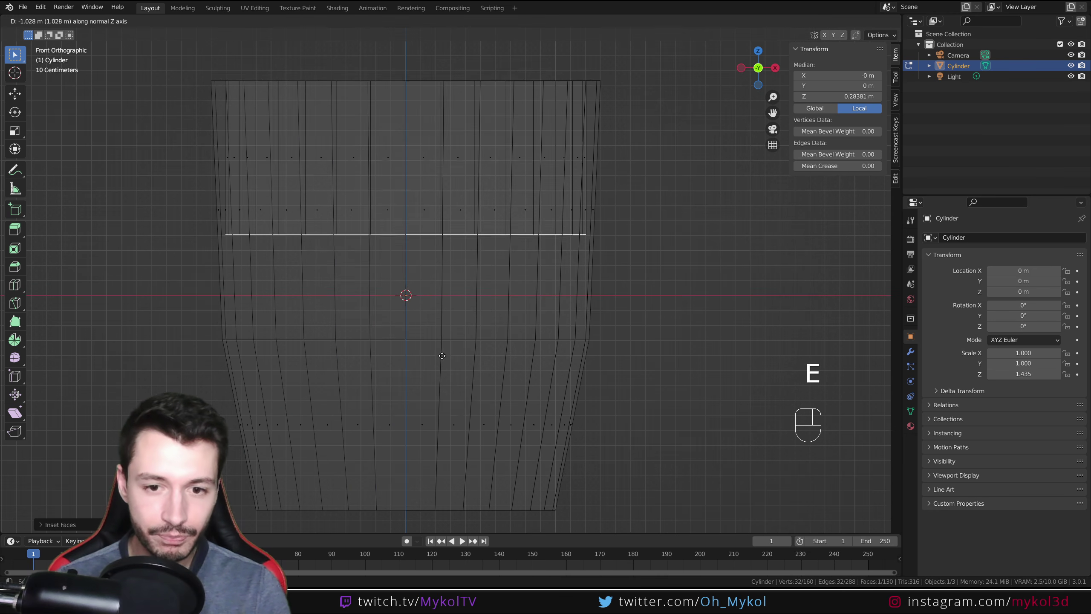
{"action": "left_click", "coordinate": [447, 456]}
{"action": "key", "text": "s"}
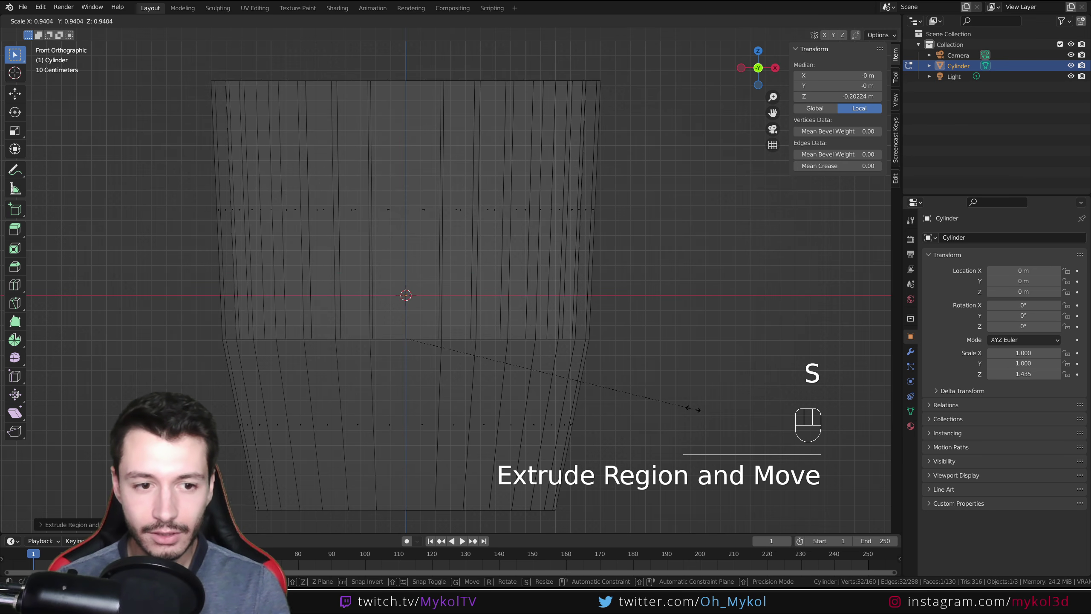
{"action": "left_click", "coordinate": [692, 408]}
- Extrude the inner face down to a local Z of about -0.912 m, near the base, and scale it inward within the tapered wall
{"action": "middle_click_drag", "start_coordinate": [495, 352], "coordinate": [481, 287], "text": "shift"}
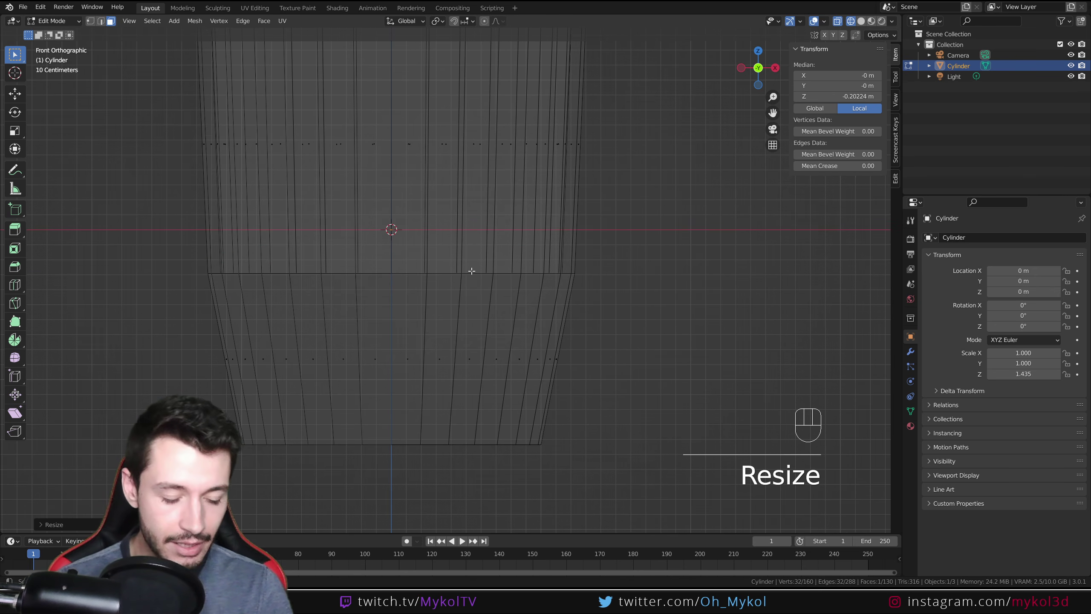
{"action": "key", "text": "e"}
{"action": "left_click", "coordinate": [466, 424]}
{"action": "key", "text": "s"}
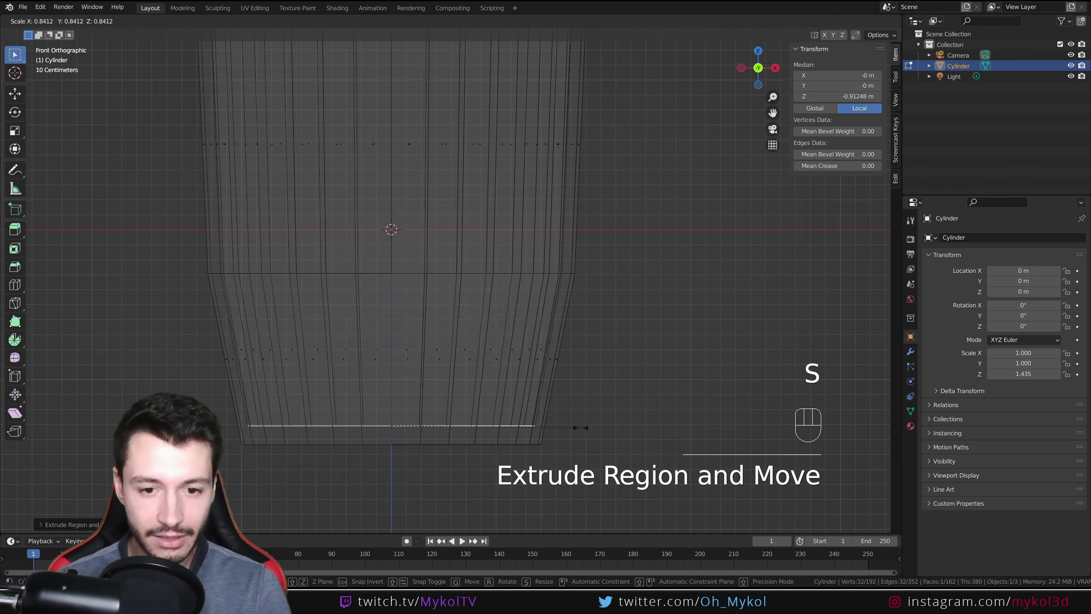
{"action": "left_click", "coordinate": [503, 410]}
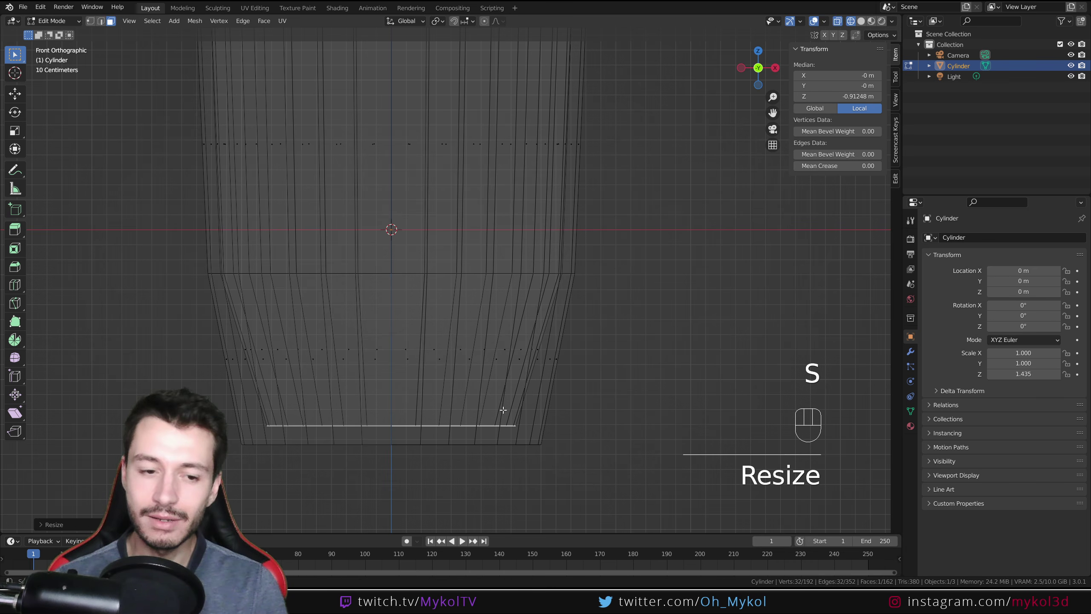
- Raise the inner bottom face along Z to a local Z of about -0.855 m, and return to solid shading in Object Mode
{"action": "key", "text": "g"}
{"action": "key", "text": "z"}
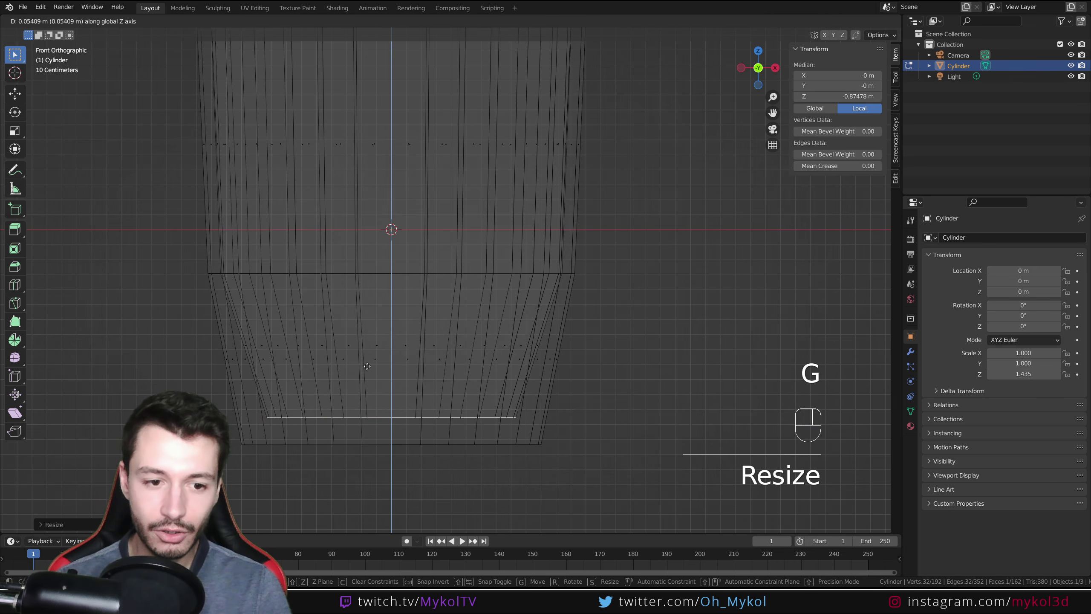
{"action": "left_click", "coordinate": [388, 368]}
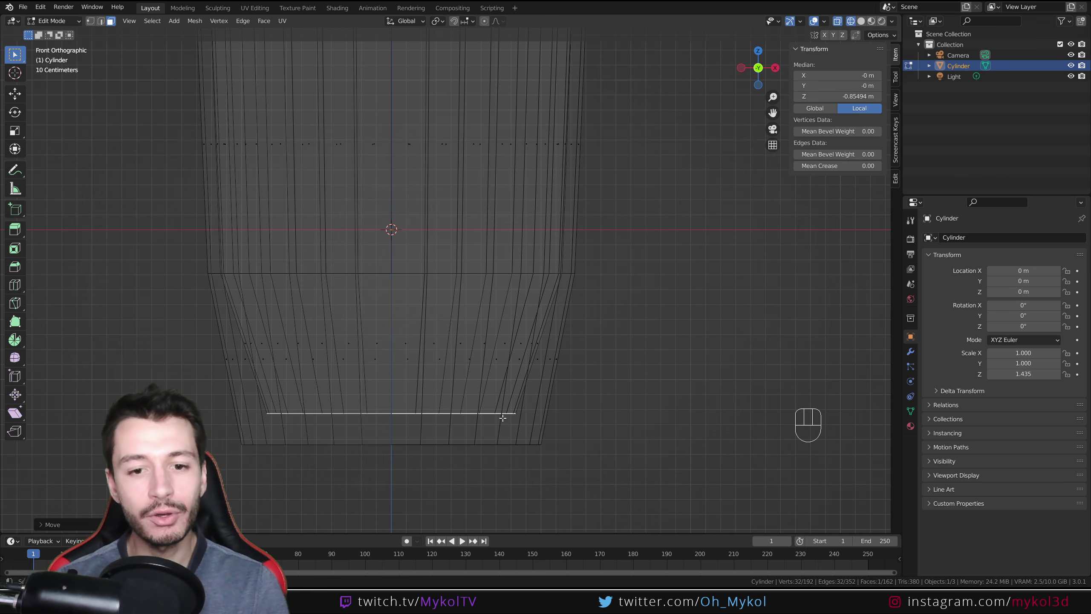
{"action": "mouse_move", "coordinate": [514, 410]}
{"action": "middle_mouse_down"}
{"action": "mouse_move", "coordinate": [527, 307]}
{"action": "mouse_move", "coordinate": [524, 366]}
{"action": "mouse_move", "coordinate": [508, 313]}
{"action": "middle_mouse_up"}
{"action": "key", "text": "Tab"}
{"action": "key", "text": "z"}
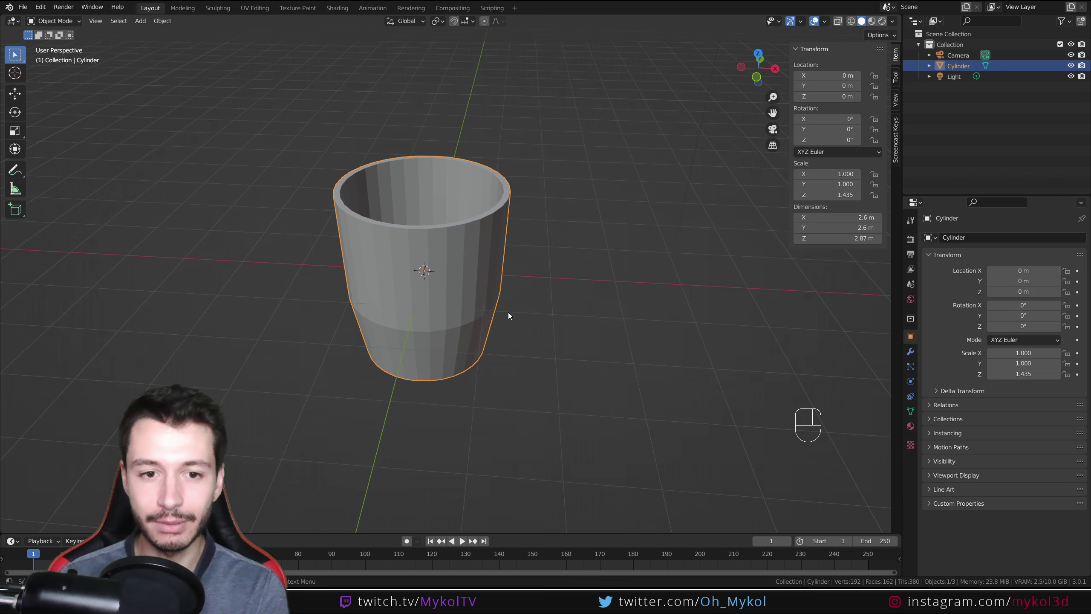
- Start saving the file, and create and open a new folder named fluideTuto inside fluideRemplissage
{"action": "key", "text": "ctrl+s"}
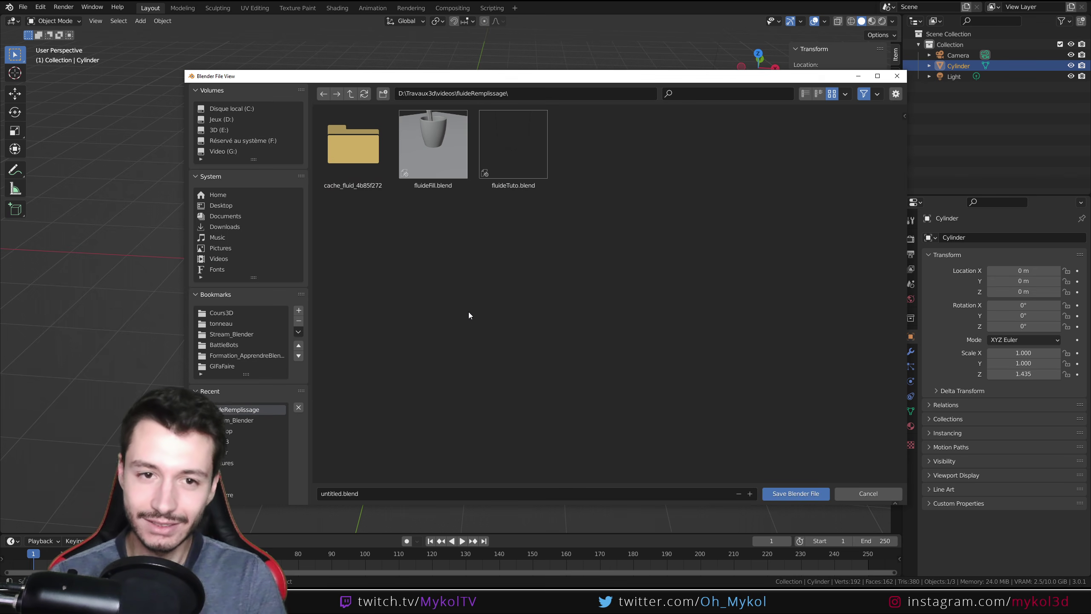
{"action": "left_click", "coordinate": [387, 93]}
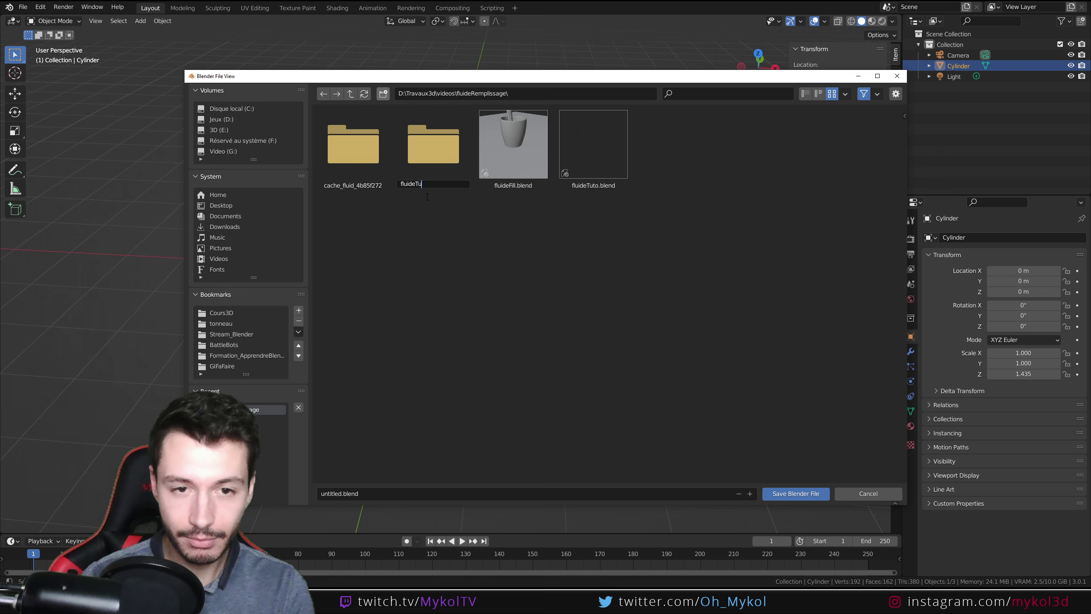
{"action": "key", "text": "Return"}
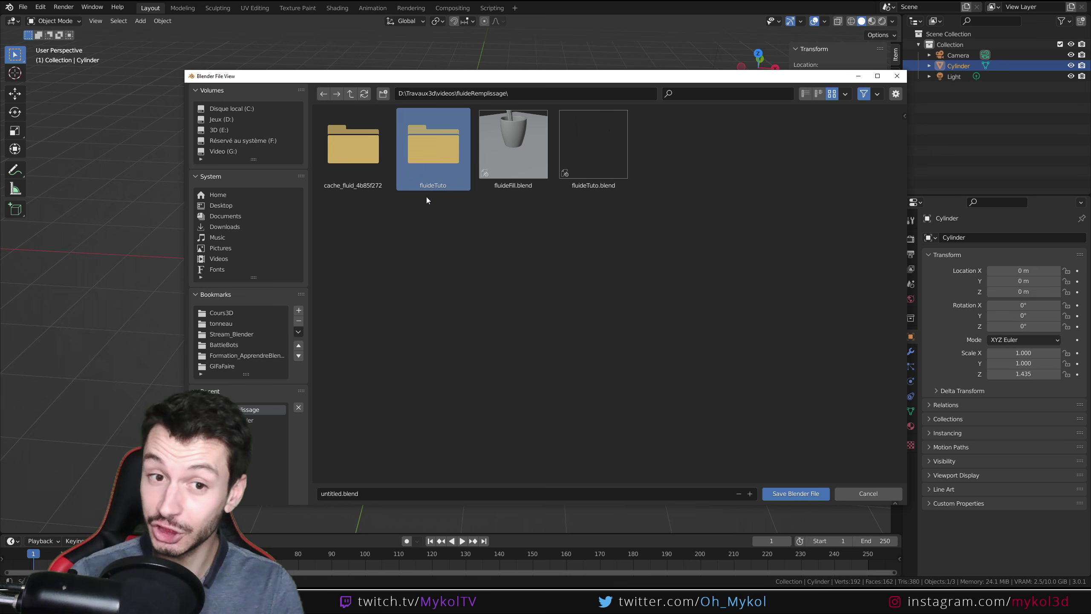
{"action": "double_click", "coordinate": [428, 148]}
- Name the file fluideTuto.blend and save it in the fluideTuto folder
{"action": "left_click", "coordinate": [331, 494]}
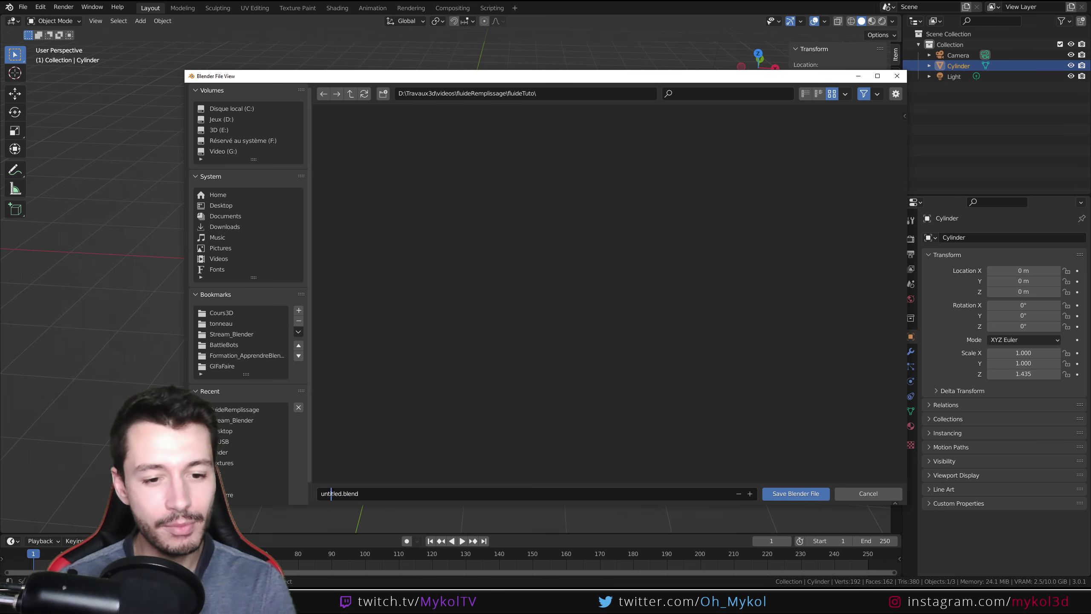
{"action": "key", "text": "shift+Home"}
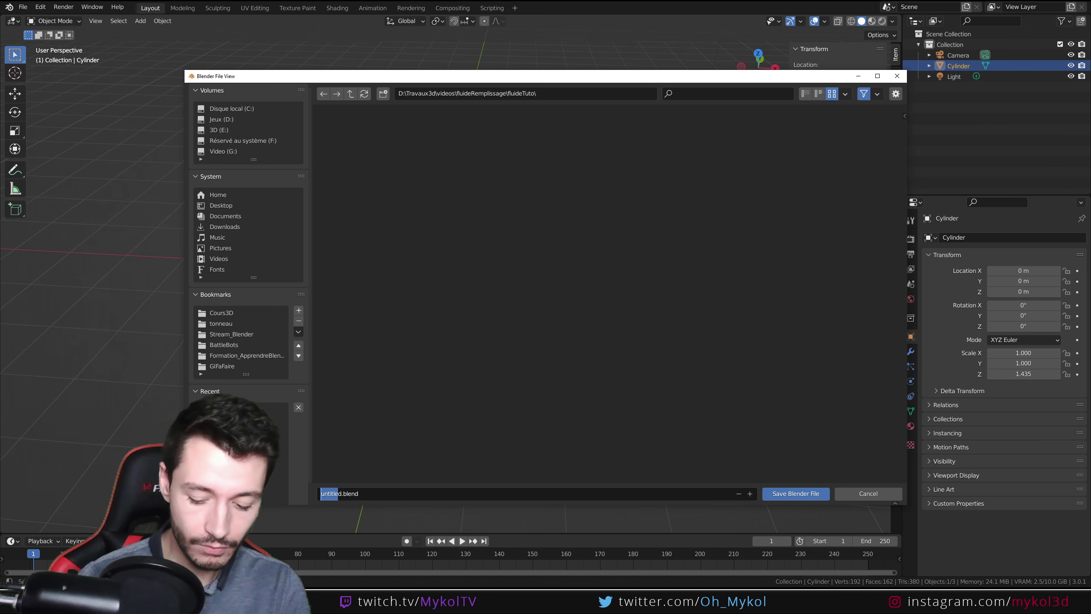
{"action": "key", "text": "BackSpace"}
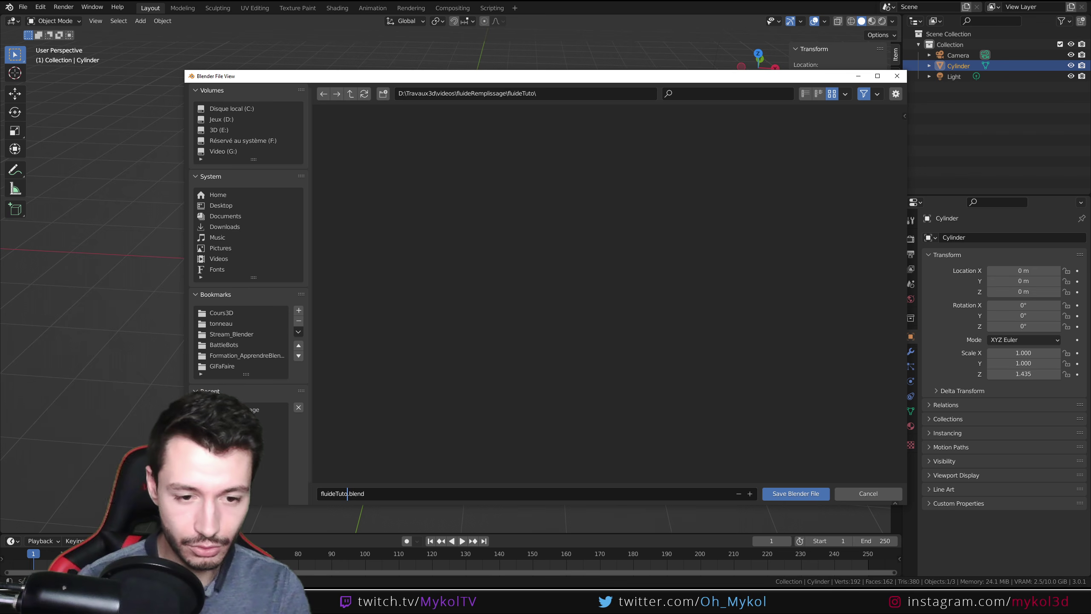
{"action": "left_click", "coordinate": [811, 490]}
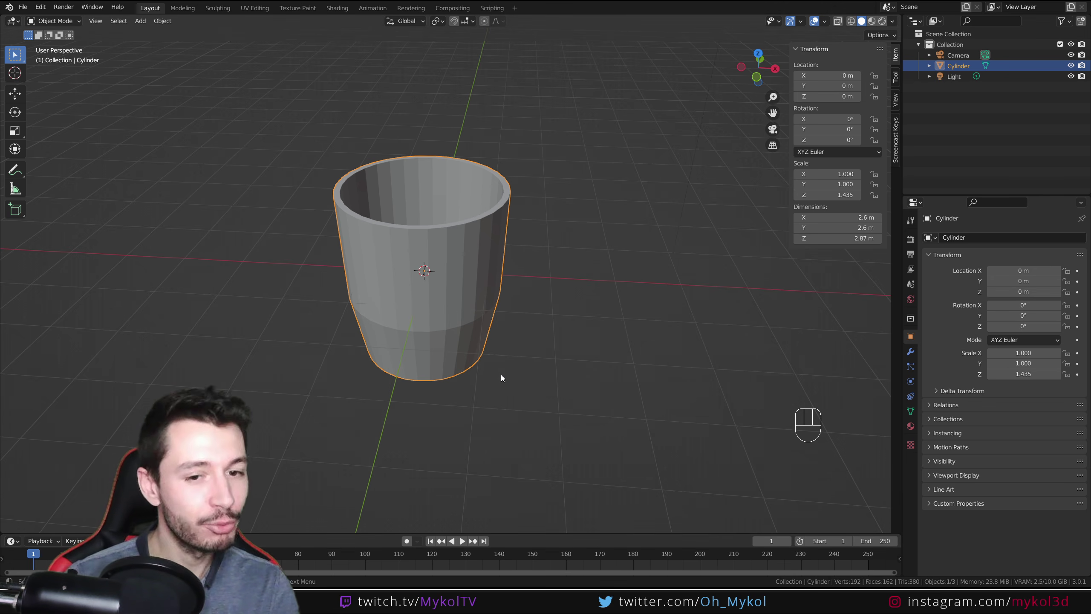
- Add a Subdivision Surface modifier at level 3 to the glass and show its modifier settings
{"action": "key", "text": "KP_1"}
{"action": "scroll", "coordinate": [397, 358], "scroll_direction": "up", "scroll_amount": 3}
{"action": "scroll", "coordinate": [399, 344], "scroll_direction": "down", "scroll_amount": 2}
{"action": "middle_click_drag", "start_coordinate": [411, 215], "coordinate": [474, 301], "text": "shift"}
{"action": "scroll", "coordinate": [496, 348], "scroll_direction": "up", "scroll_amount": 2}
{"action": "scroll", "coordinate": [514, 295], "scroll_direction": "up", "scroll_amount": 2}
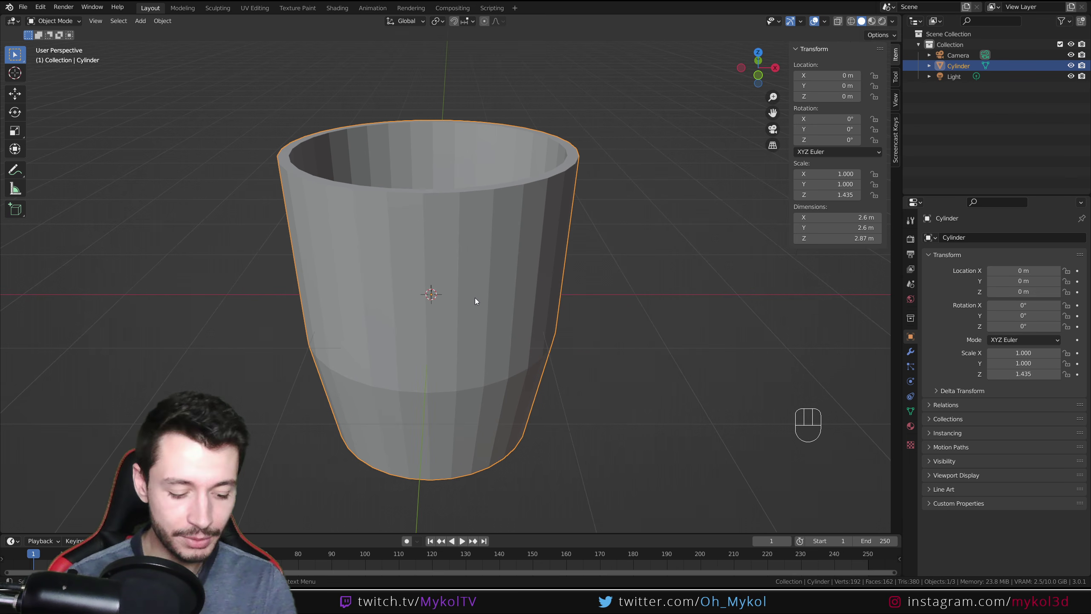
{"action": "key", "text": "ctrl+3"}
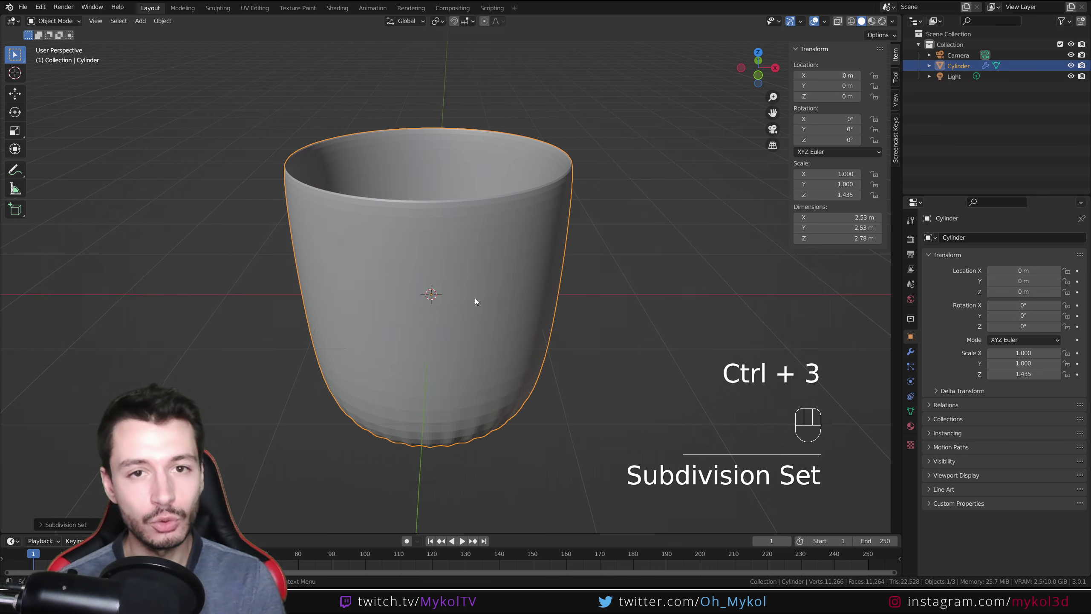
{"action": "left_click", "coordinate": [910, 352]}
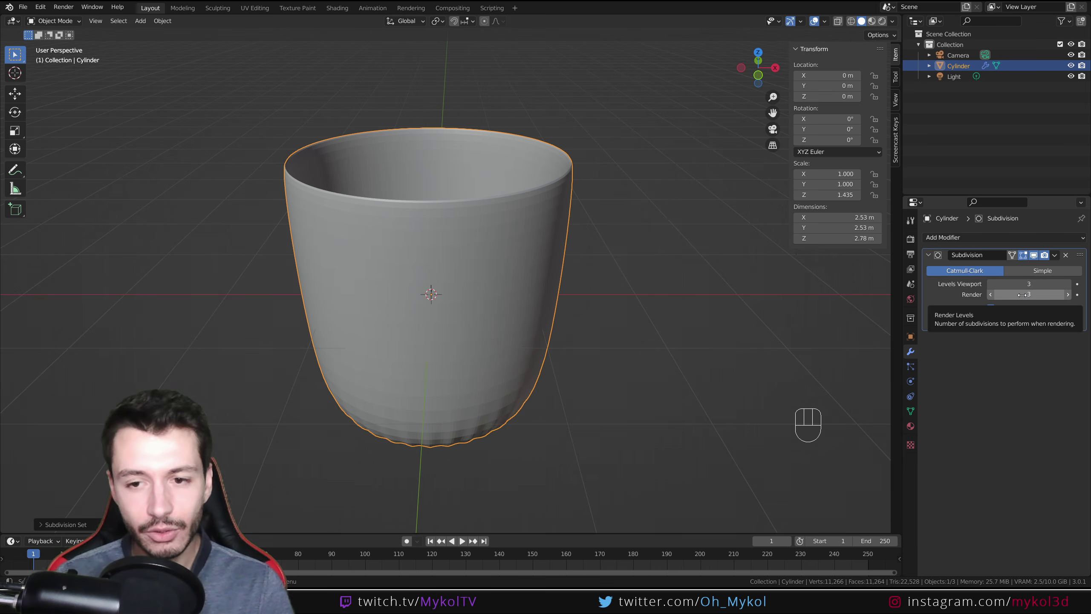
- Select the glass's outer bottom face in Edit Mode, and apply the object's scale in Object Mode
{"action": "middle_click_drag", "start_coordinate": [572, 356], "coordinate": [572, 330]}
{"action": "key", "text": "KP_1"}
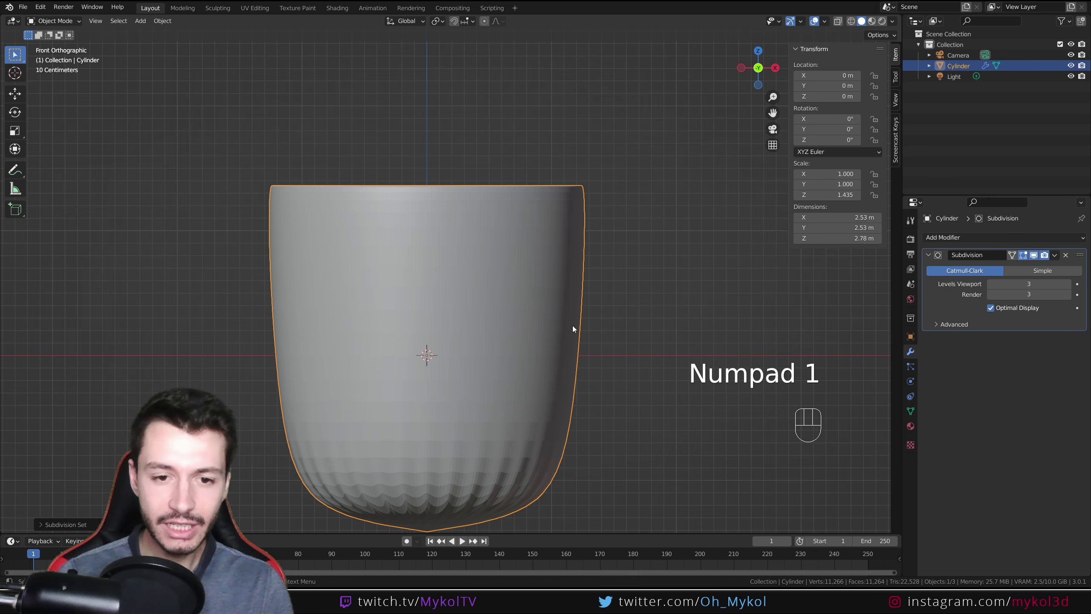
{"action": "middle_click_drag", "start_coordinate": [570, 370], "coordinate": [576, 259], "text": "shift"}
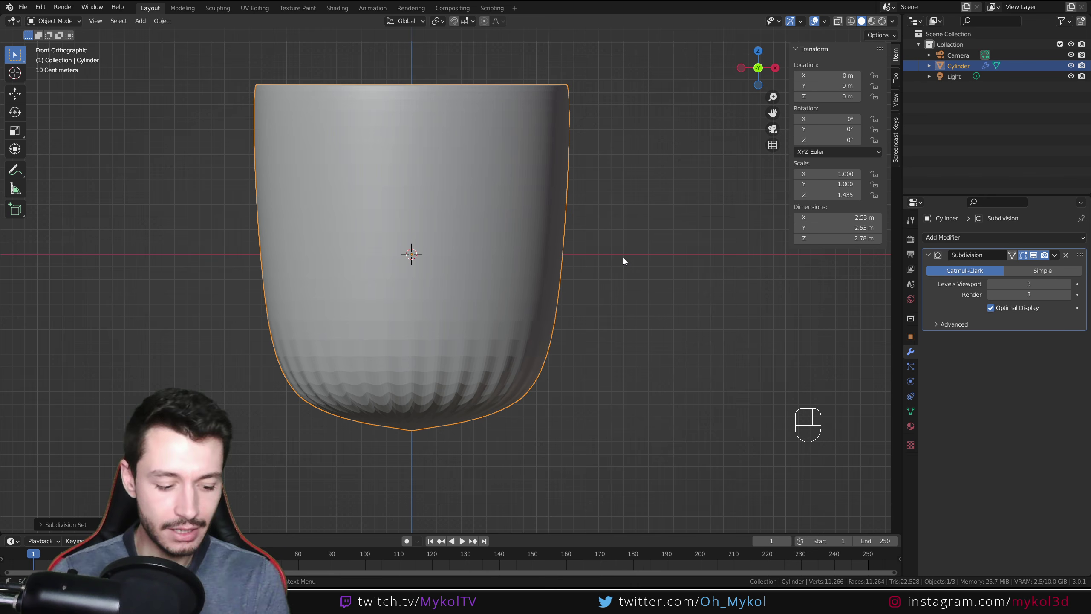
{"action": "key", "text": "Tab"}
{"action": "middle_click_drag", "start_coordinate": [539, 443], "coordinate": [261, 158]}
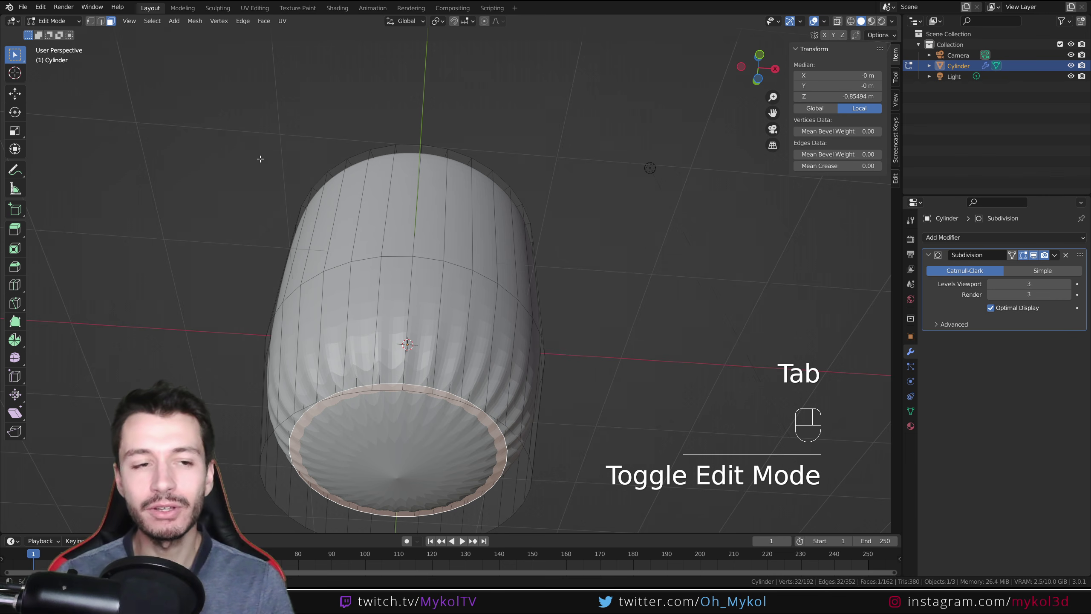
{"action": "left_click", "coordinate": [407, 457]}
{"action": "middle_click_drag", "start_coordinate": [407, 457], "coordinate": [494, 421]}
{"action": "key", "text": "Tab"}
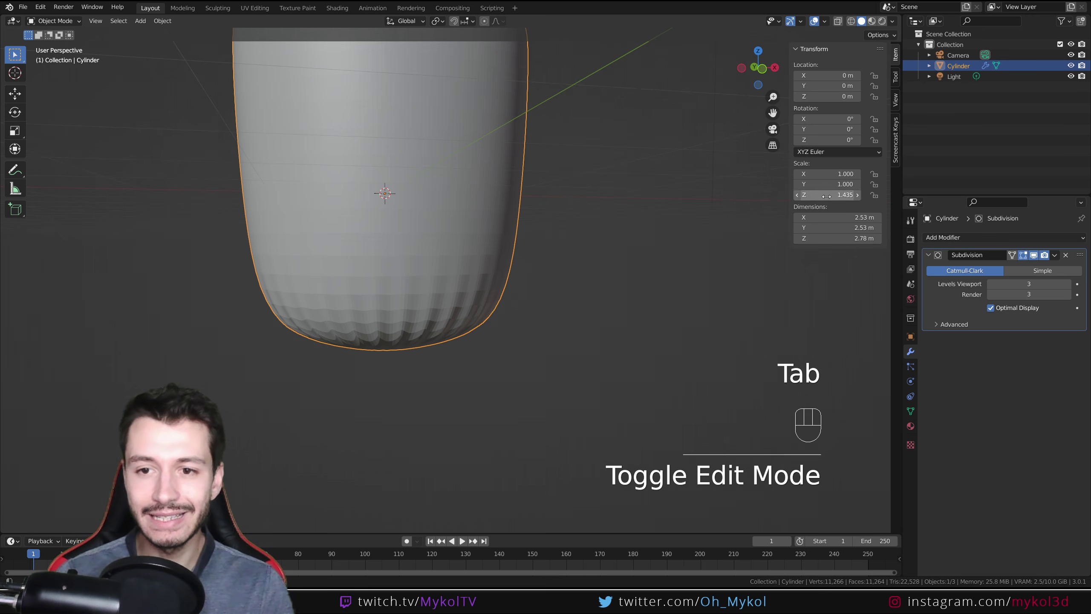
{"action": "key", "text": "ctrl+a"}
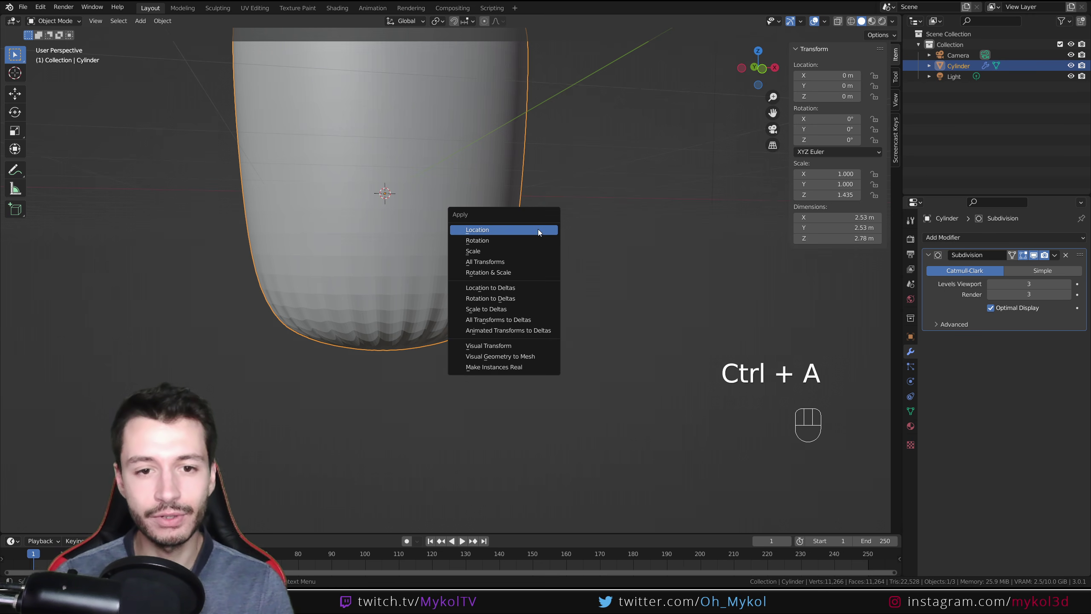
{"action": "left_click", "coordinate": [528, 250]}
- Bevel the edge around the outer bottom face with a narrow width and three segments, and return to Object Mode
{"action": "key", "text": "Tab"}
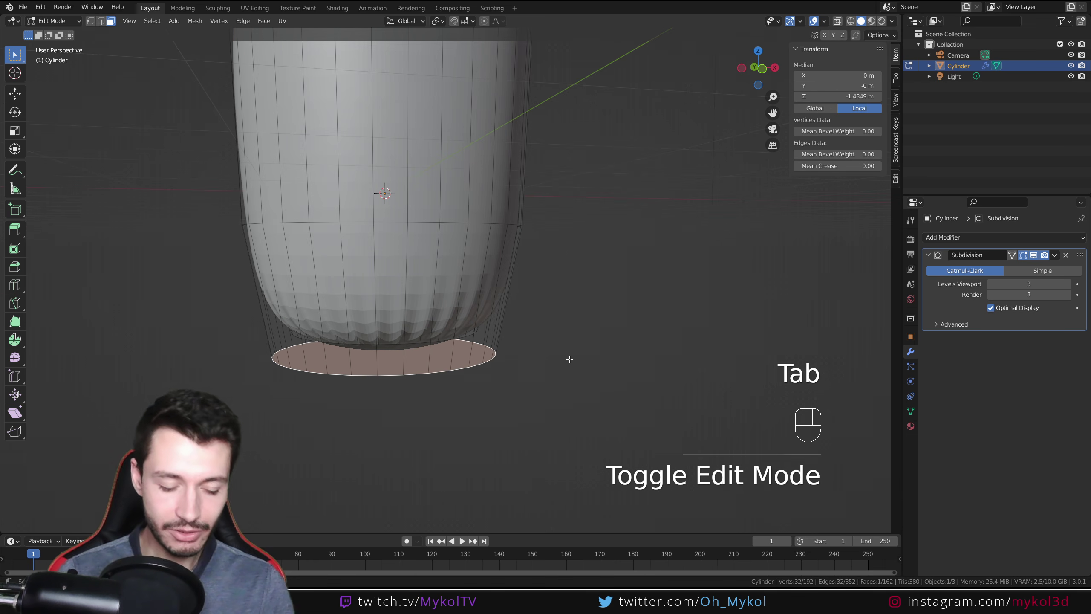
{"action": "middle_click_drag", "start_coordinate": [569, 359], "coordinate": [576, 344]}
{"action": "key", "text": "ctrl+b"}
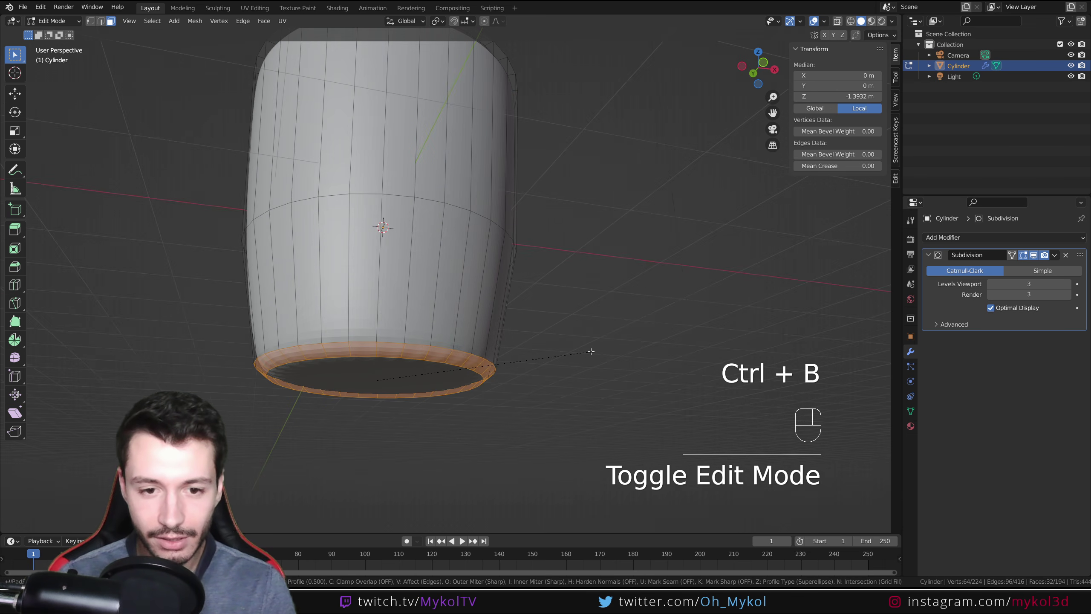
{"action": "scroll", "coordinate": [591, 352], "scroll_direction": "up", "scroll_amount": 2}
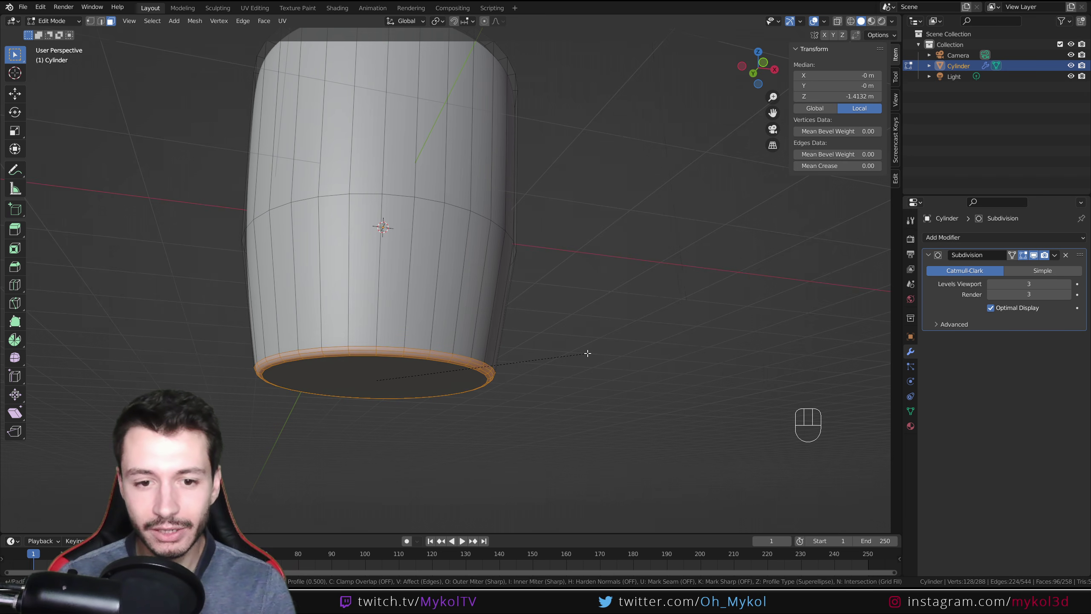
{"action": "left_click", "coordinate": [584, 354]}
{"action": "key", "text": "Tab"}
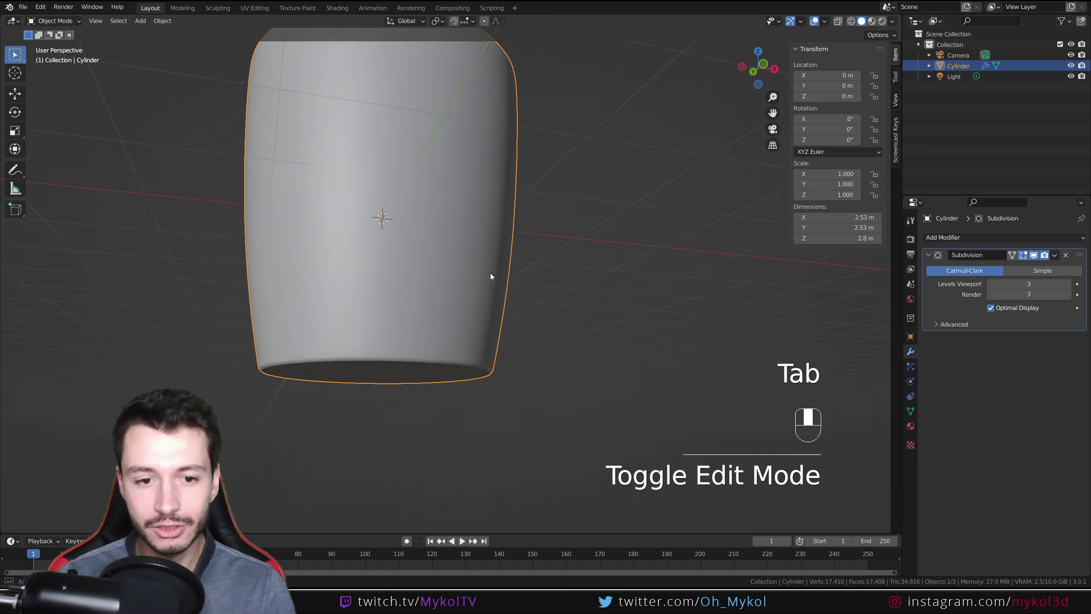
- Apply smooth shading to the glass
{"action": "middle_click_drag", "start_coordinate": [490, 272], "coordinate": [483, 240]}
{"action": "right_click", "coordinate": [484, 254]}
{"action": "left_click", "coordinate": [484, 254]}
- Bevel the edge around the glass's inner bottom face with a narrow width in Edit Mode, and return to Object Mode
{"action": "scroll", "coordinate": [465, 297], "scroll_direction": "up", "scroll_amount": 5}
{"action": "middle_click_drag", "start_coordinate": [464, 297], "coordinate": [468, 326], "text": "shift"}
{"action": "key", "text": "Tab"}
{"action": "left_click", "coordinate": [468, 326]}
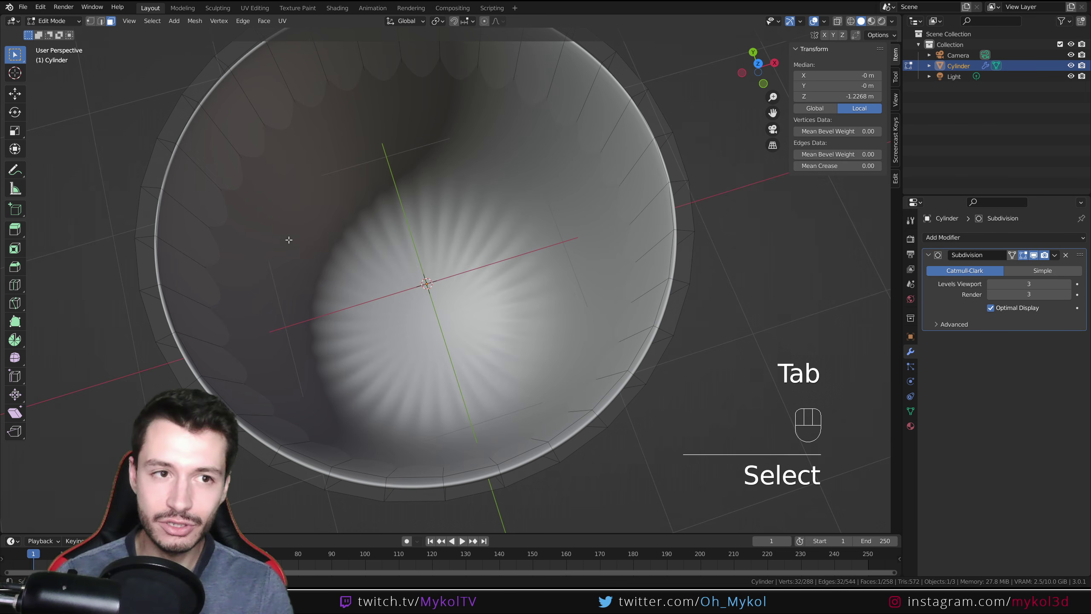
{"action": "key", "text": "z"}
{"action": "key", "text": "z"}
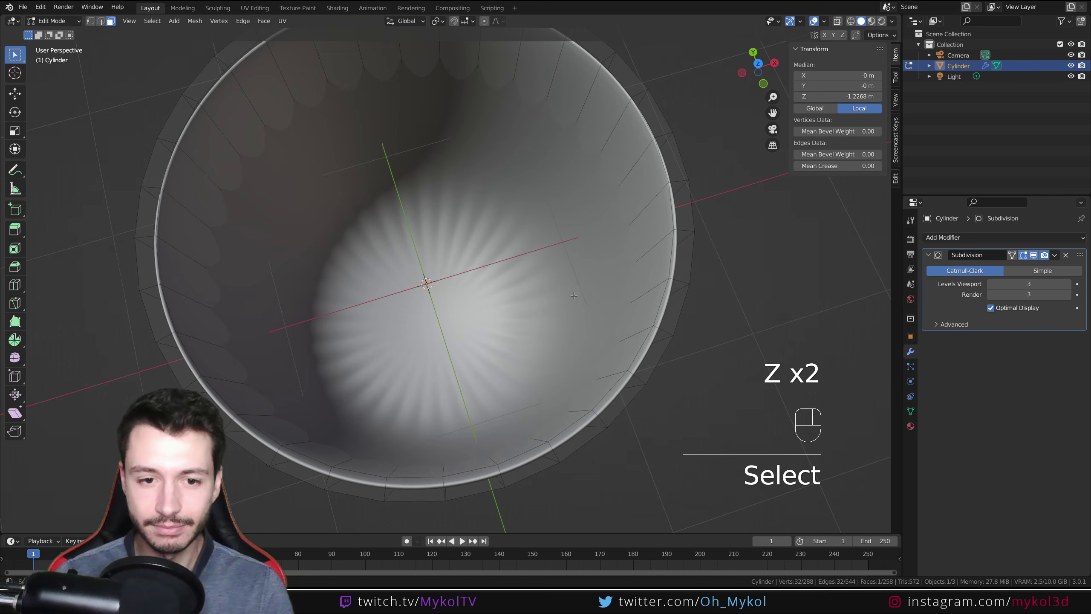
{"action": "key", "text": "ctrl+b"}
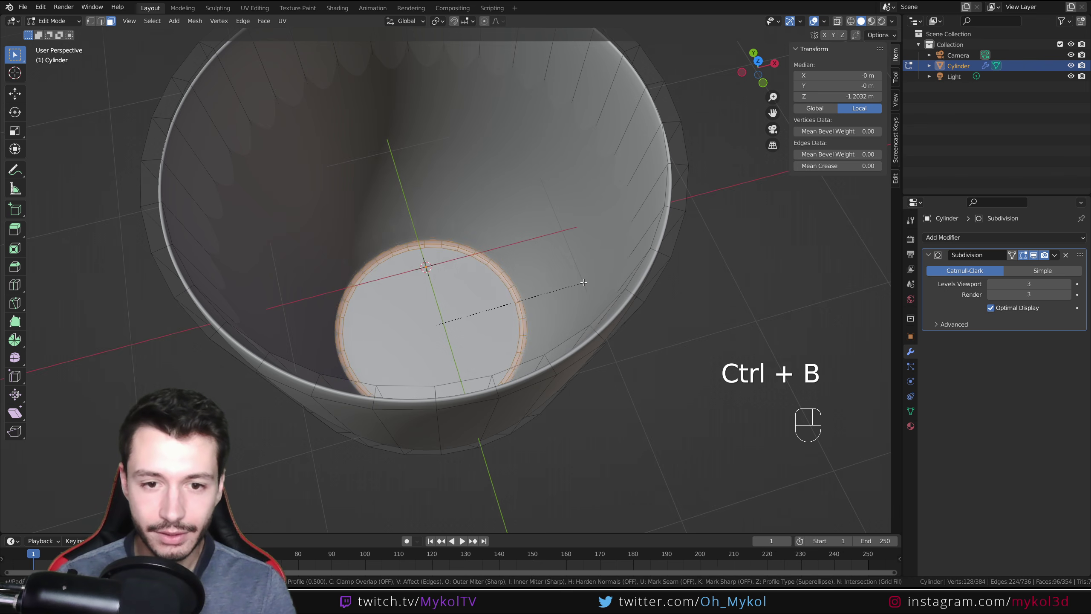
{"action": "left_click", "coordinate": [583, 283]}
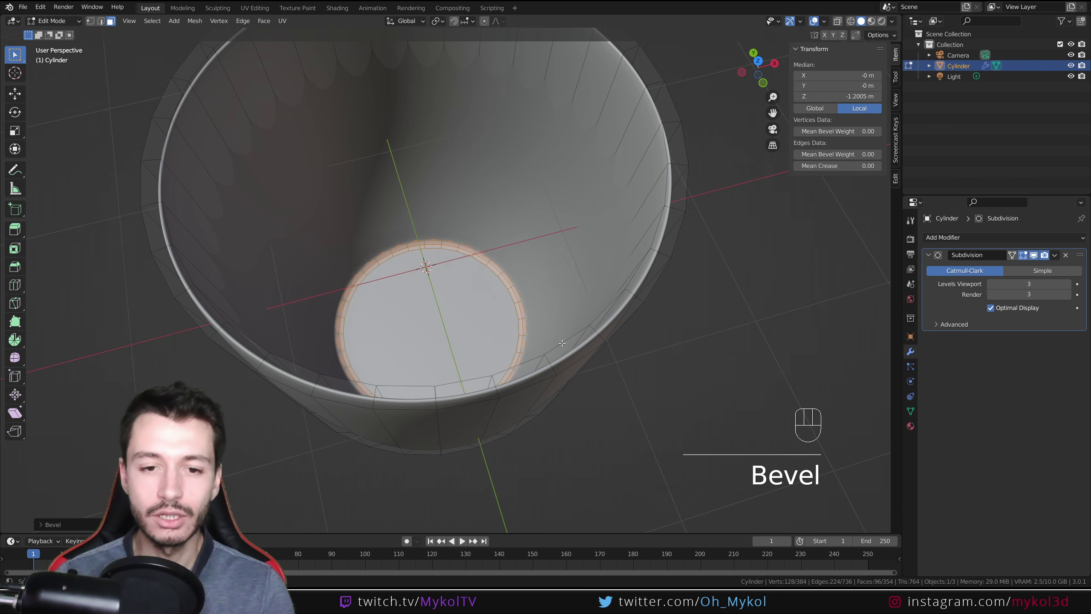
{"action": "middle_click_drag", "start_coordinate": [582, 283], "coordinate": [514, 335]}
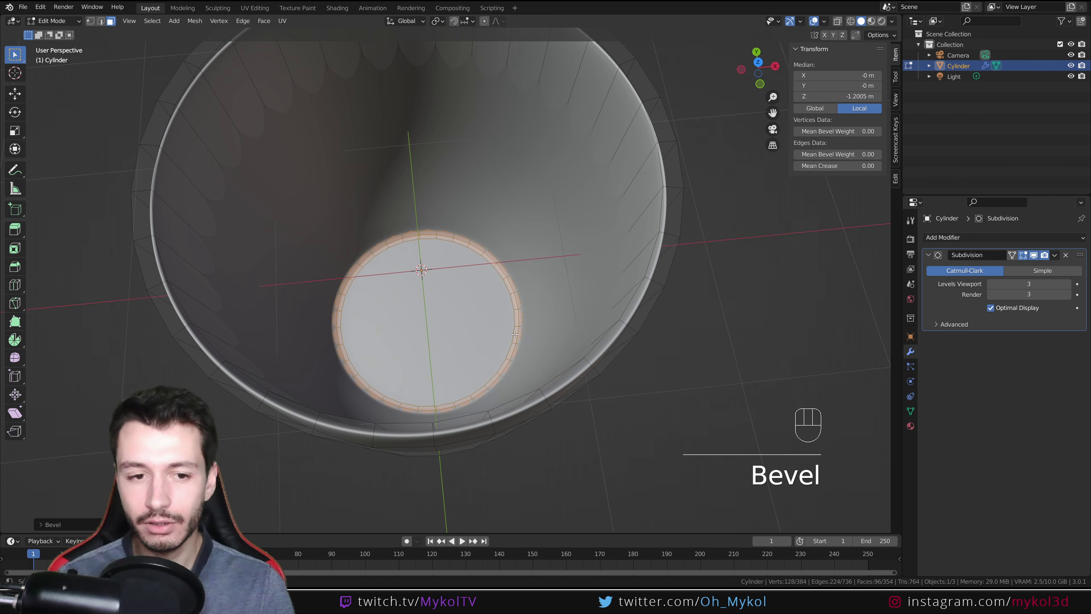
{"action": "key", "text": "Tab"}
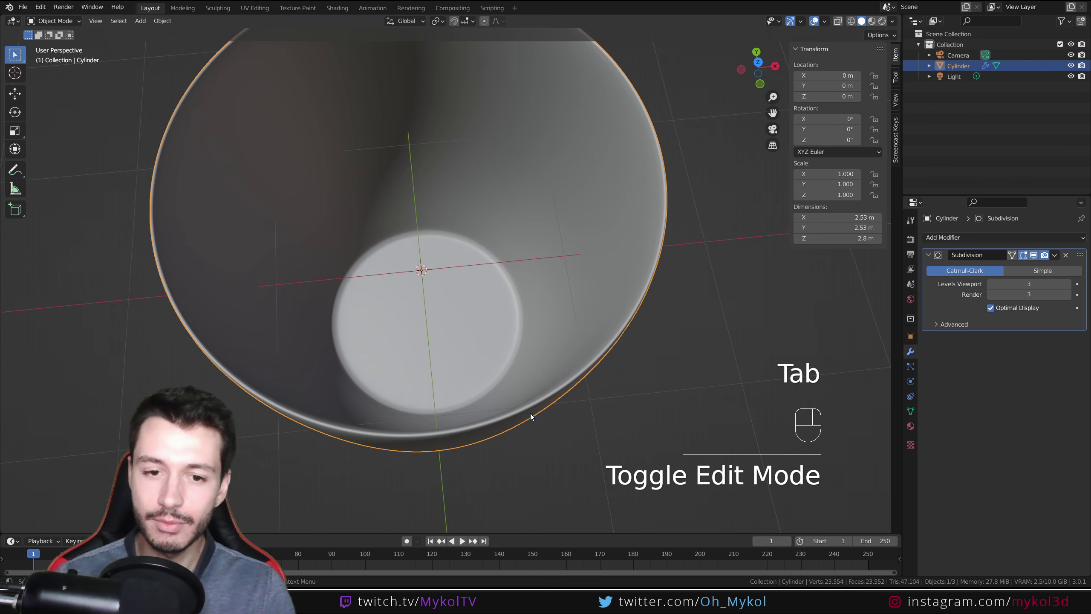
- Add two edge loops around the top of the glass's rim in Edit Mode, and return to Object Mode
{"action": "mouse_move", "coordinate": [531, 415]}
{"action": "middle_mouse_down"}
{"action": "mouse_move", "coordinate": [530, 249]}
{"action": "mouse_move", "coordinate": [547, 450]}
{"action": "mouse_move", "coordinate": [533, 314]}
{"action": "mouse_move", "coordinate": [538, 383]}
{"action": "mouse_move", "coordinate": [530, 336]}
{"action": "mouse_move", "coordinate": [521, 382]}
{"action": "mouse_move", "coordinate": [489, 341]}
{"action": "mouse_move", "coordinate": [531, 397]}
{"action": "middle_mouse_up"}
{"action": "scroll", "coordinate": [323, 299], "scroll_direction": "up", "scroll_amount": 5}
{"action": "scroll", "coordinate": [323, 299], "scroll_direction": "down", "scroll_amount": 6}
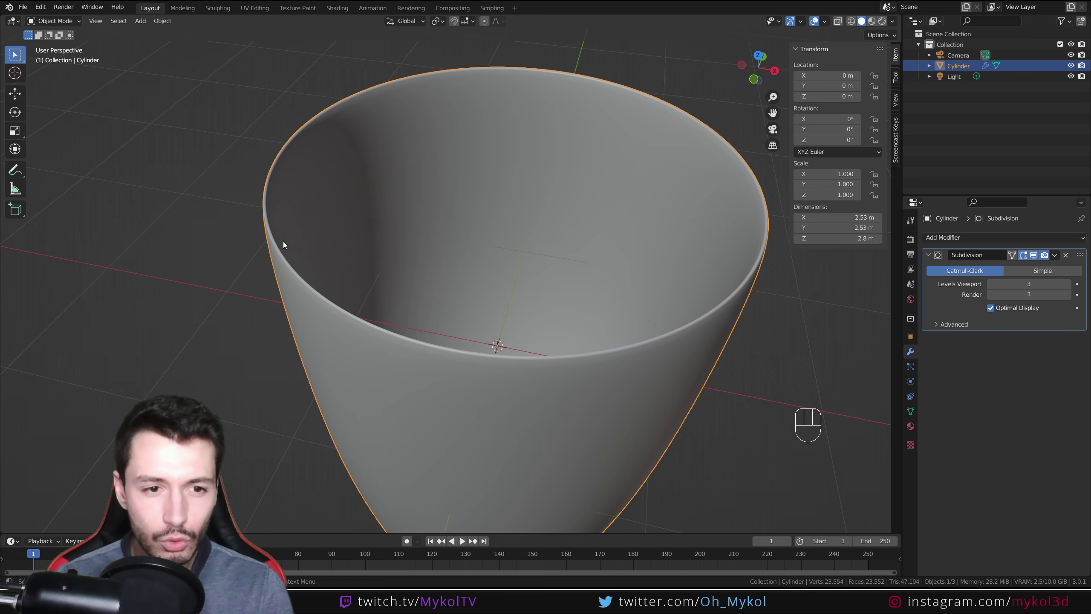
{"action": "key", "text": "Tab"}
{"action": "key", "text": "ctrl+r"}
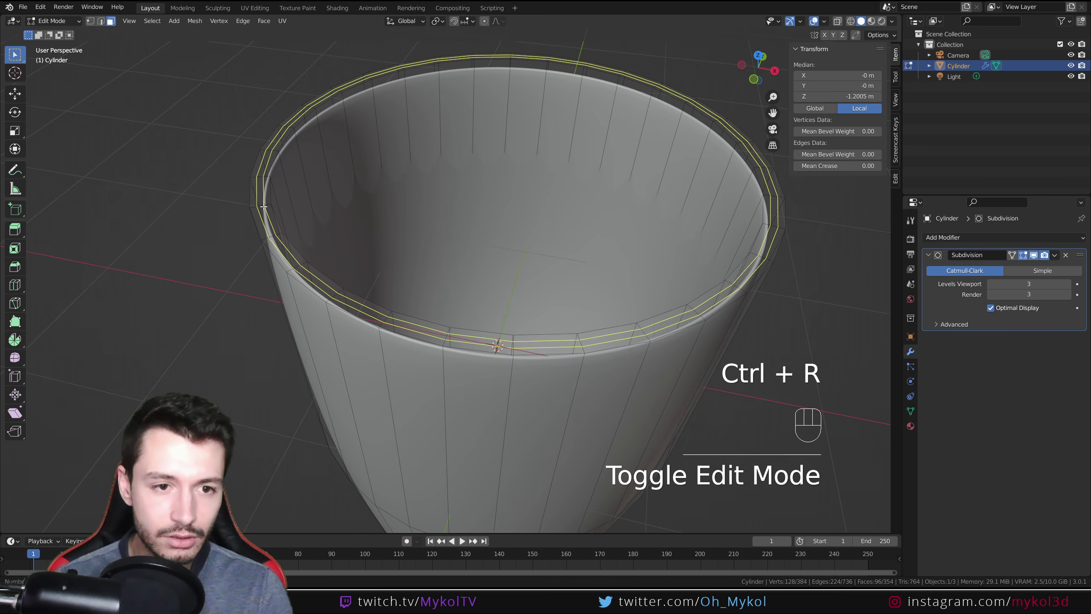
{"action": "left_click", "coordinate": [264, 206]}
{"action": "key", "text": "Tab"}
- Raise the glass about 1.44 m along the Z axis so its base rests on the ground line in front view
{"action": "middle_click_drag", "start_coordinate": [511, 279], "coordinate": [540, 264]}
{"action": "scroll", "coordinate": [516, 288], "scroll_direction": "down", "scroll_amount": 4}
{"action": "key", "text": "KP_1"}
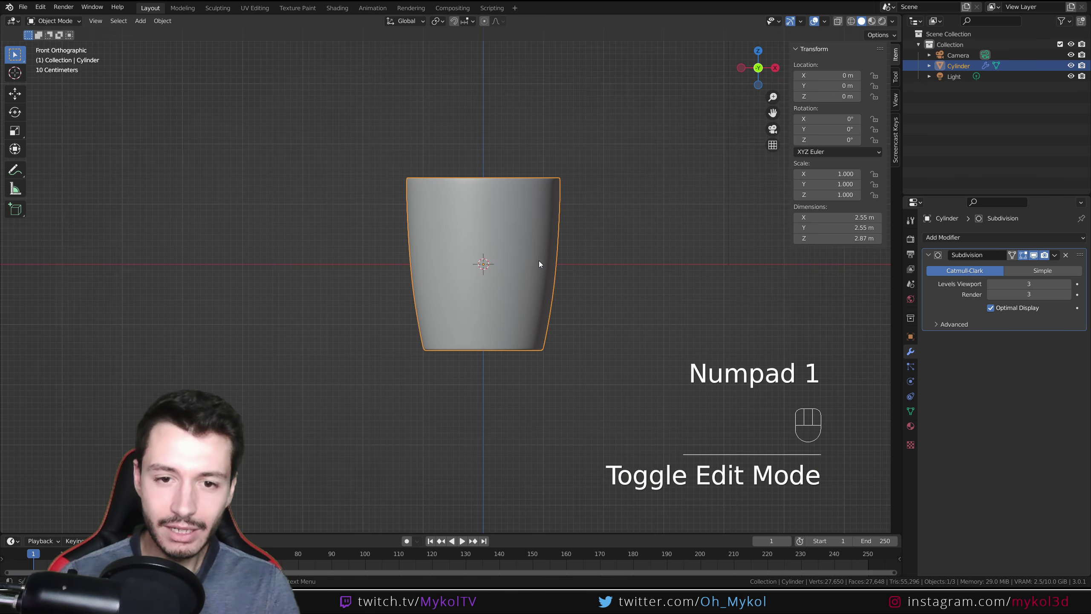
{"action": "scroll", "coordinate": [527, 338], "scroll_direction": "up", "scroll_amount": 3}
{"action": "key", "text": "g"}
{"action": "key", "text": "z"}
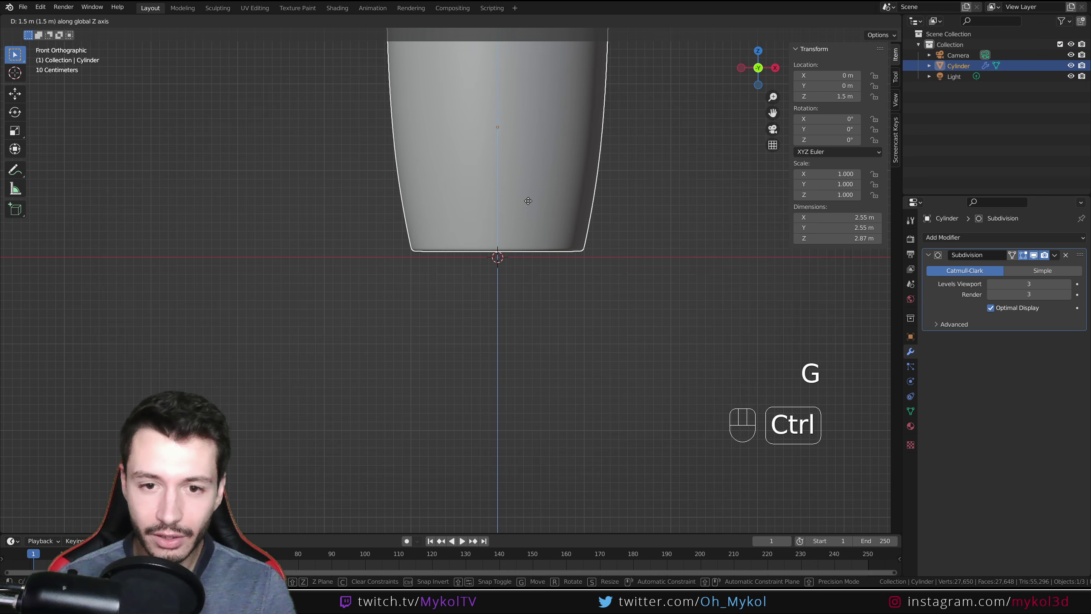
{"action": "left_click", "coordinate": [536, 211]}
- Check the glass's base against the ground line up close, and save the file
{"action": "scroll", "coordinate": [536, 208], "scroll_direction": "up", "scroll_amount": 4}
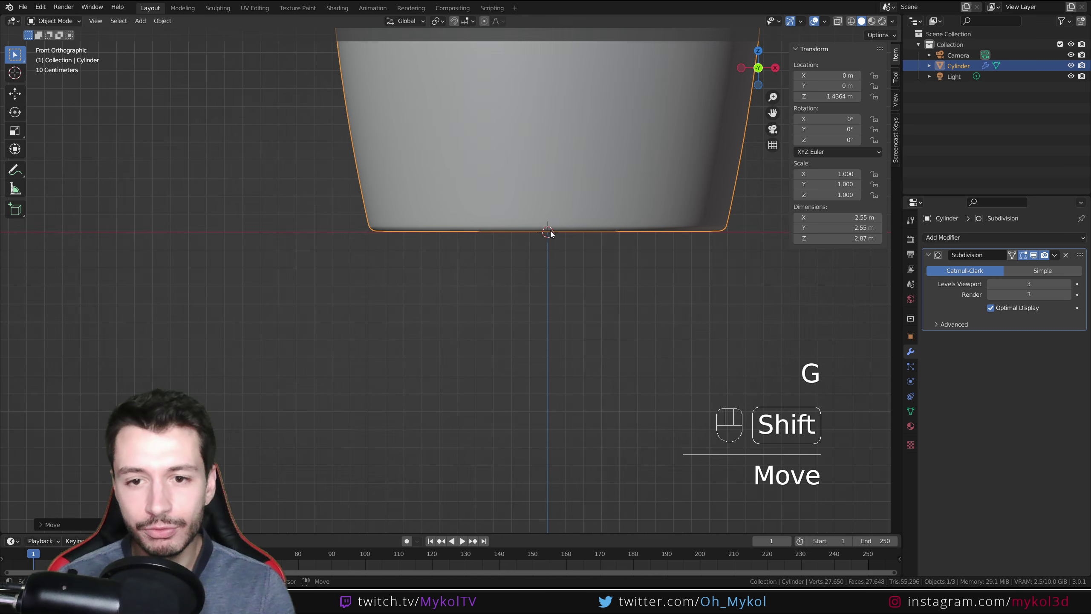
{"action": "middle_click_drag", "start_coordinate": [551, 231], "coordinate": [425, 278], "text": "shift"}
{"action": "scroll", "coordinate": [426, 272], "scroll_direction": "up", "scroll_amount": 3}
{"action": "scroll", "coordinate": [595, 267], "scroll_direction": "up", "scroll_amount": 2}
{"action": "middle_click_drag", "start_coordinate": [595, 267], "coordinate": [566, 270], "text": "shift"}
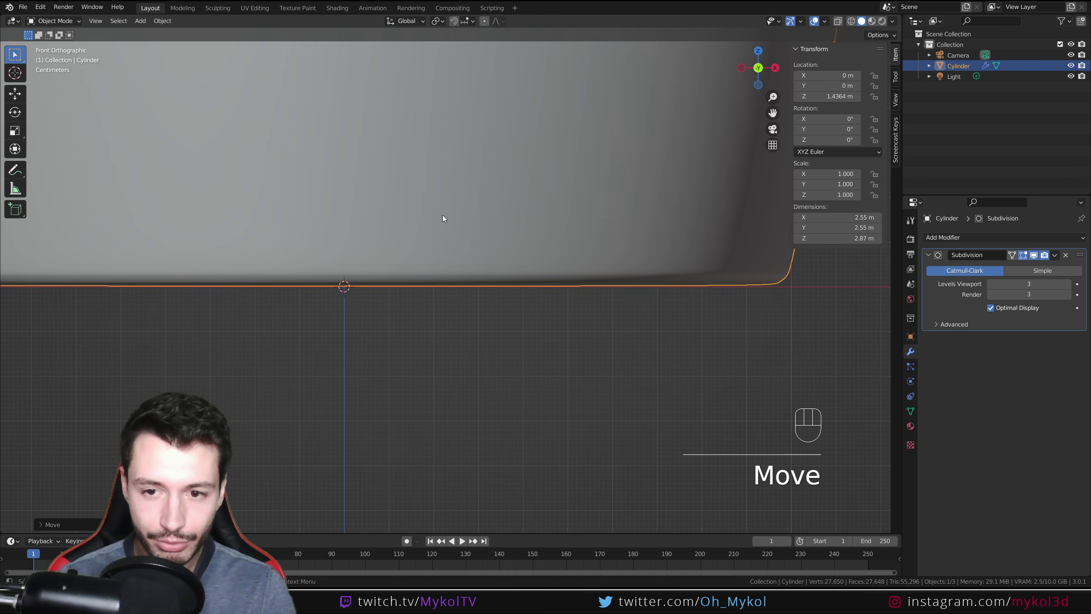
{"action": "scroll", "coordinate": [433, 207], "scroll_direction": "down", "scroll_amount": 8}
{"action": "middle_click_drag", "start_coordinate": [496, 227], "coordinate": [539, 323]}
{"action": "key", "text": "ctrl+s"}
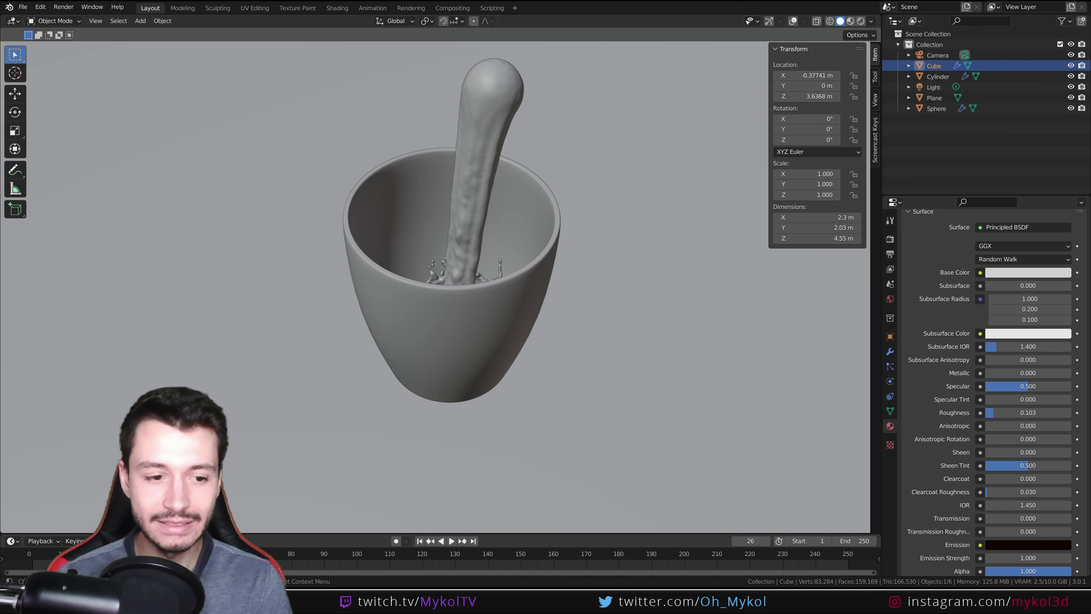
- Play the finished milk simulation and examine the pouring stream and splash inside the glass from several angles
{"action": "key", "text": "space"}
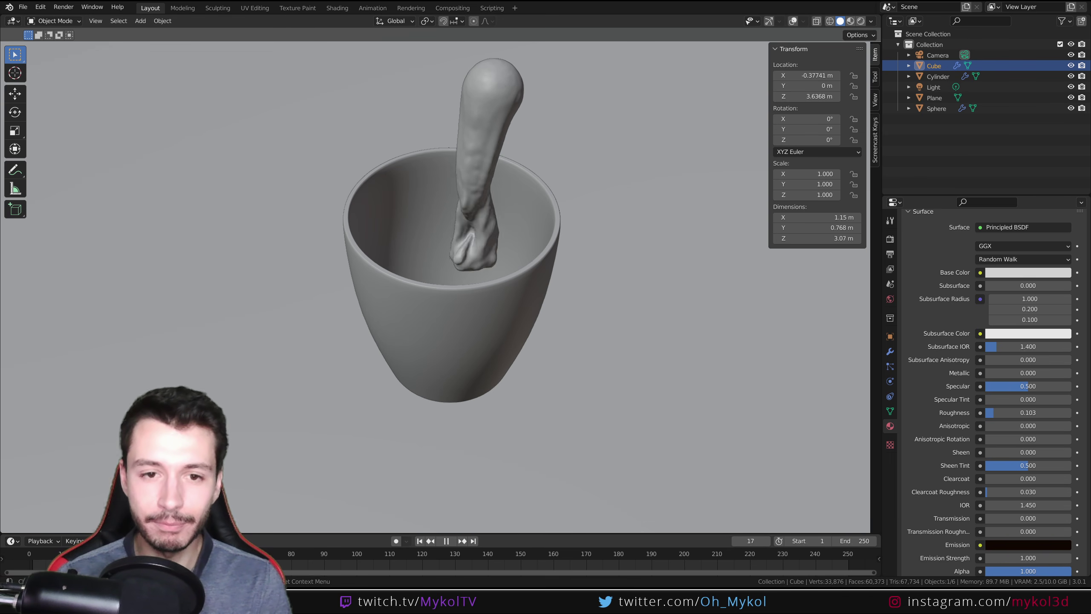
{"action": "middle_click_drag", "start_coordinate": [459, 258], "coordinate": [459, 344]}
{"action": "key", "text": "space"}
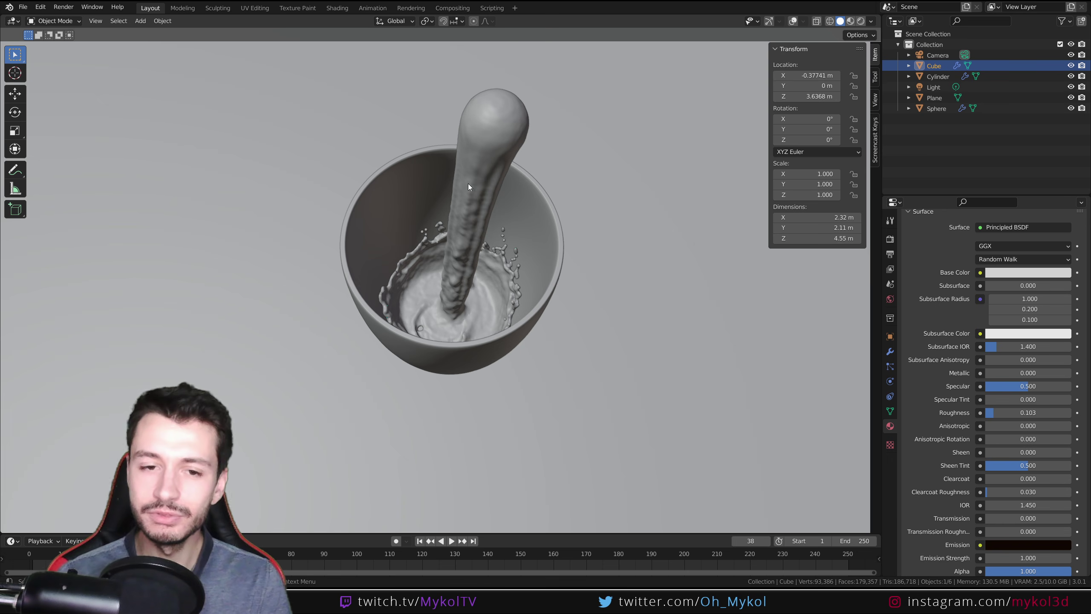
{"action": "middle_click_drag", "start_coordinate": [447, 435], "coordinate": [489, 352]}
{"action": "scroll", "coordinate": [517, 393], "scroll_direction": "up", "scroll_amount": 3}
{"action": "scroll", "coordinate": [516, 393], "scroll_direction": "down", "scroll_amount": 3}
{"action": "scroll", "coordinate": [539, 374], "scroll_direction": "up", "scroll_amount": 2}
{"action": "left_click", "coordinate": [526, 273]}
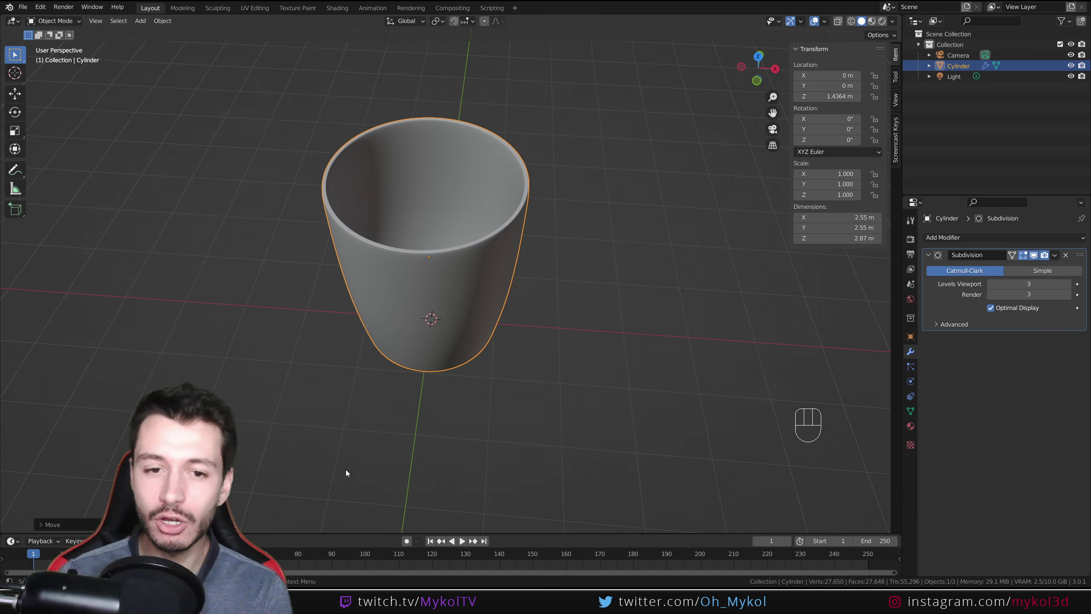
- Add a UV sphere in front view and raise it to about 4.23 m on Z, above the glass
{"action": "scroll", "coordinate": [378, 357], "scroll_direction": "down", "scroll_amount": 4}
{"action": "key", "text": "KP_1"}
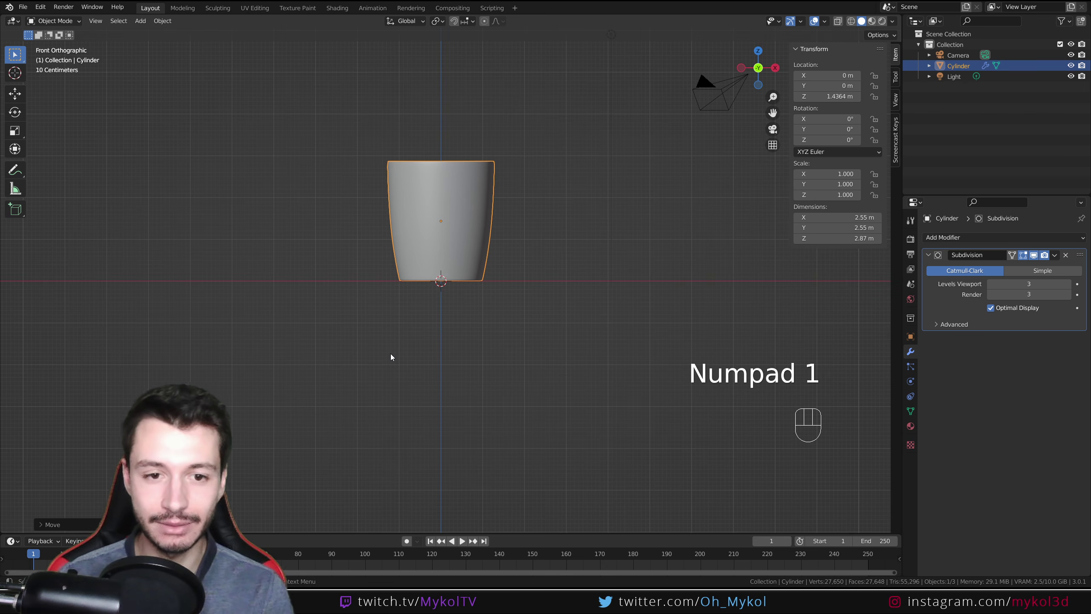
{"action": "middle_click_drag", "start_coordinate": [481, 312], "coordinate": [509, 334], "text": "shift"}
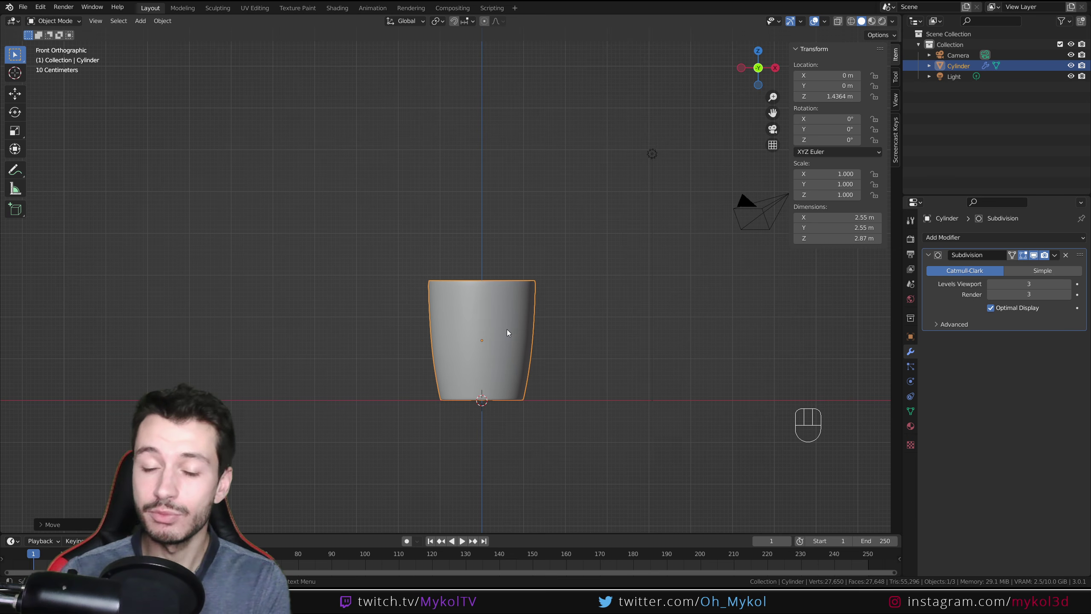
{"action": "scroll", "coordinate": [506, 329], "scroll_direction": "up", "scroll_amount": 3}
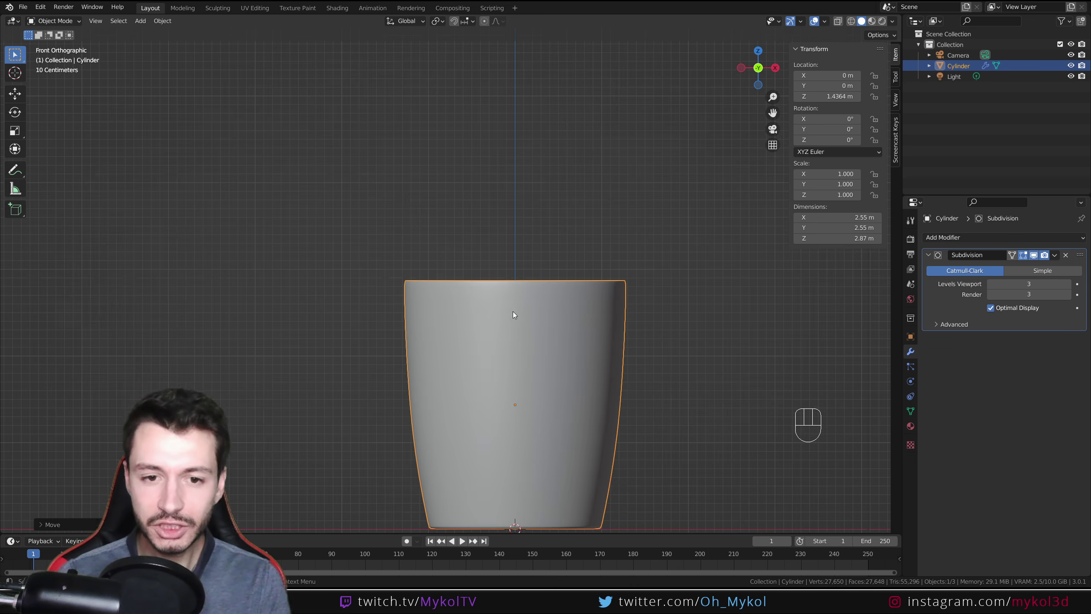
{"action": "middle_click_drag", "start_coordinate": [513, 311], "coordinate": [530, 293], "text": "shift"}
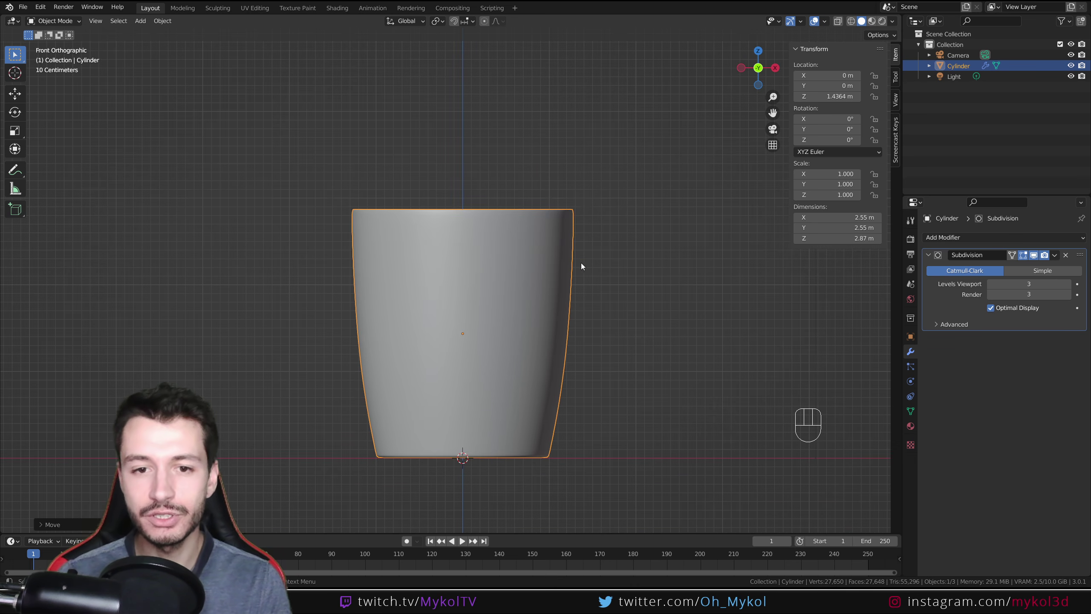
{"action": "middle_click_drag", "start_coordinate": [564, 339], "coordinate": [477, 227]}
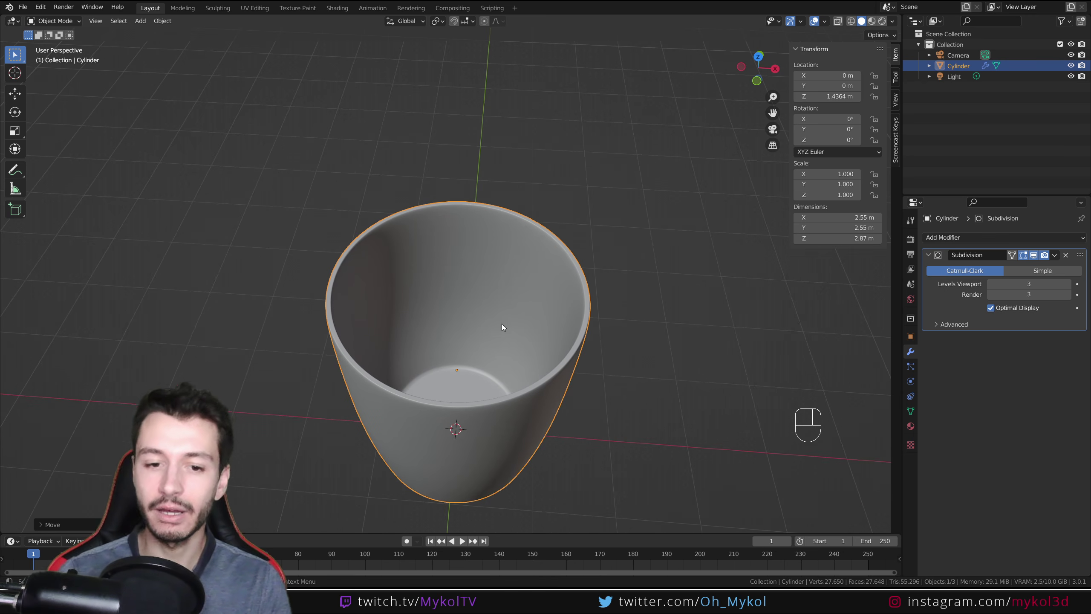
{"action": "scroll", "coordinate": [506, 342], "scroll_direction": "down", "scroll_amount": 2}
{"action": "key", "text": "KP_1"}
{"action": "key", "text": "shift+a"}
{"action": "mouse_move", "coordinate": [506, 342]}
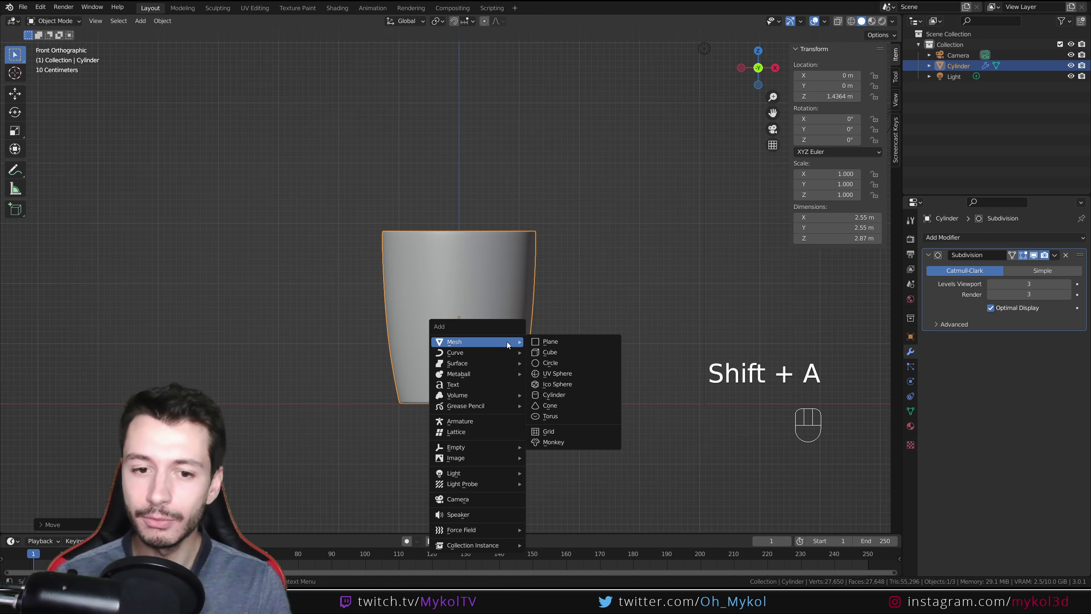
{"action": "left_click", "coordinate": [567, 373]}
{"action": "key", "text": "g"}
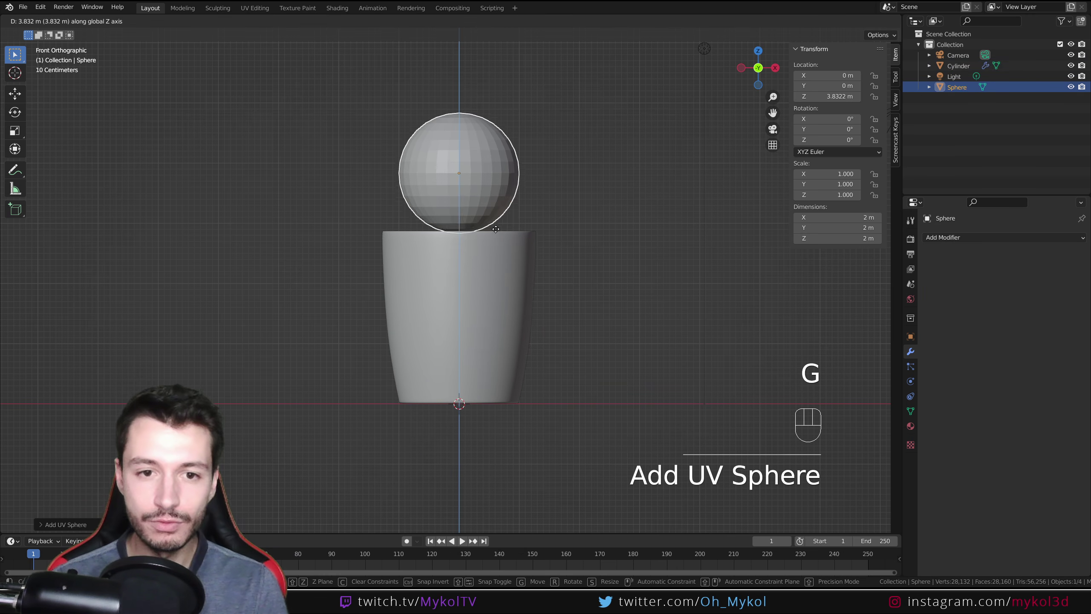
{"action": "left_click", "coordinate": [561, 237]}
- Scale the sphere to about 0.48 and move it above the glass's rim at about X -1.03 m, Z 3.68 m
{"action": "key", "text": "s"}
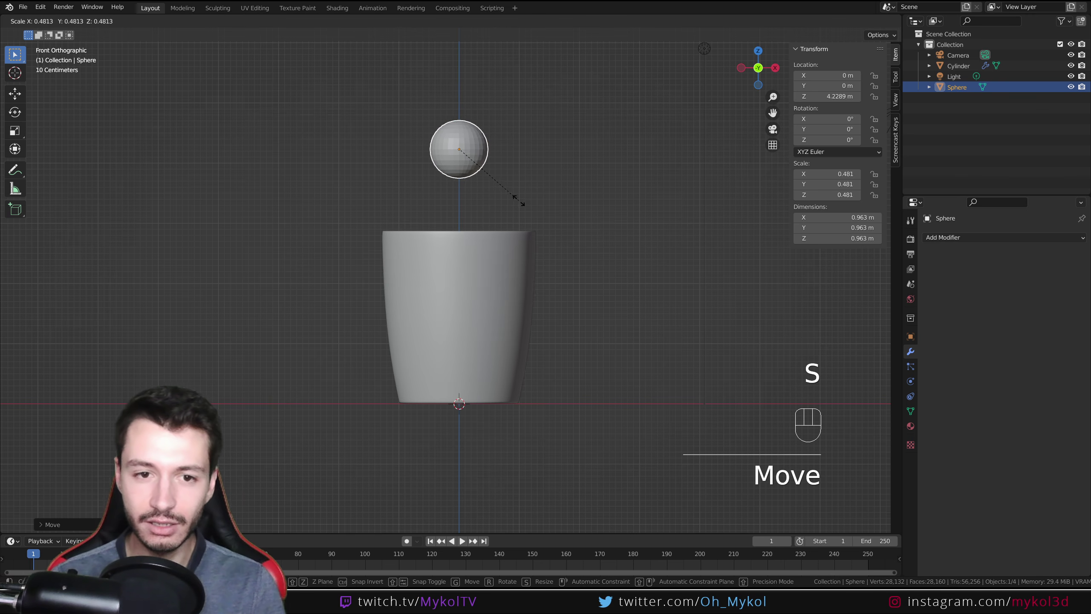
{"action": "left_click", "coordinate": [518, 200]}
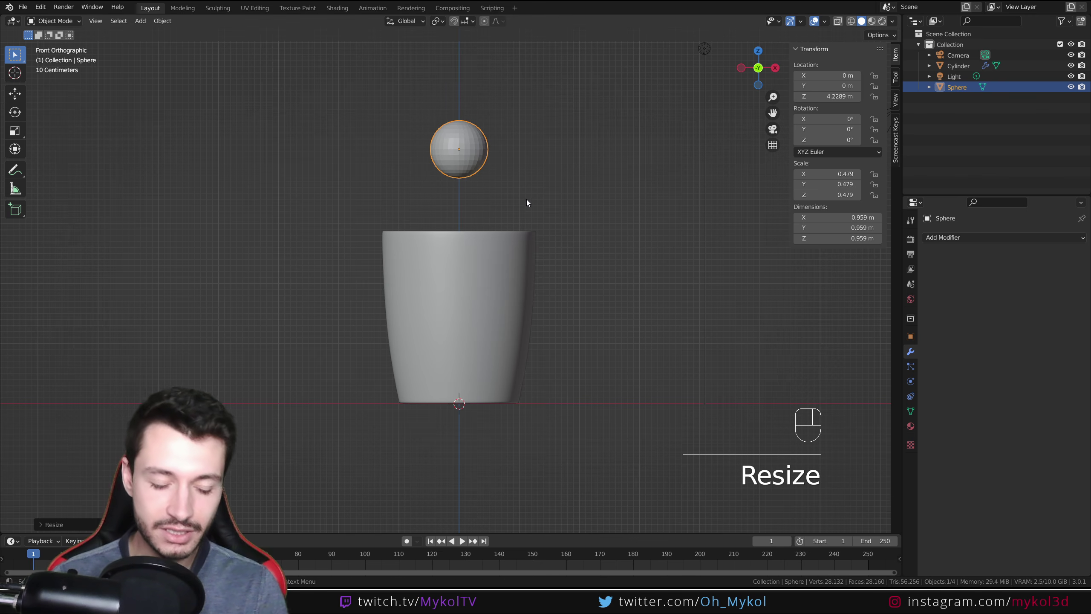
{"action": "key", "text": "g"}
{"action": "left_click", "coordinate": [462, 198]}
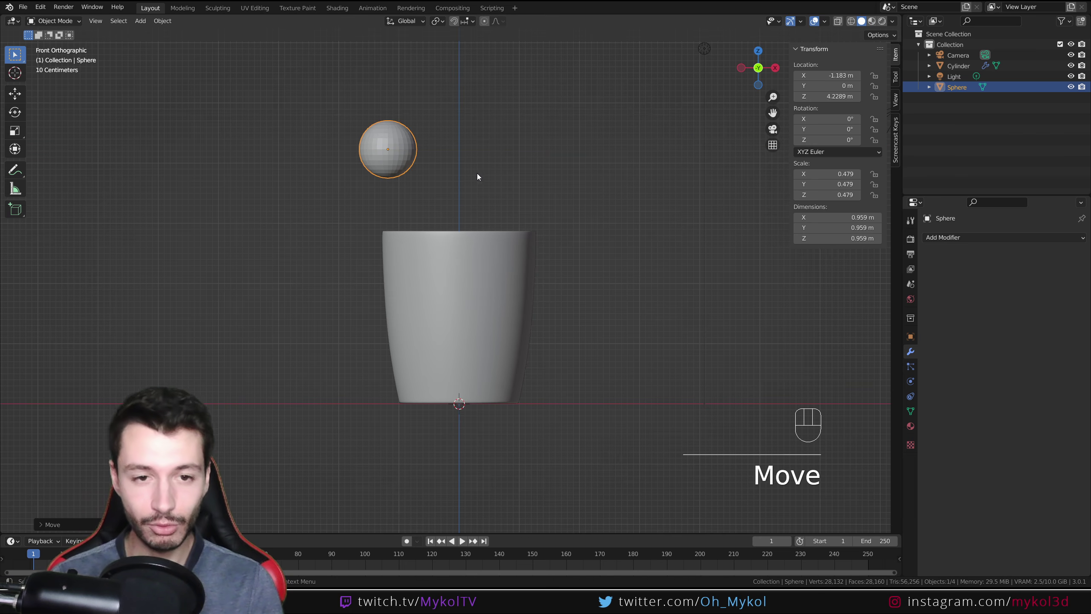
{"action": "key", "text": "g"}
{"action": "left_click", "coordinate": [443, 163]}
{"action": "key", "text": "g"}
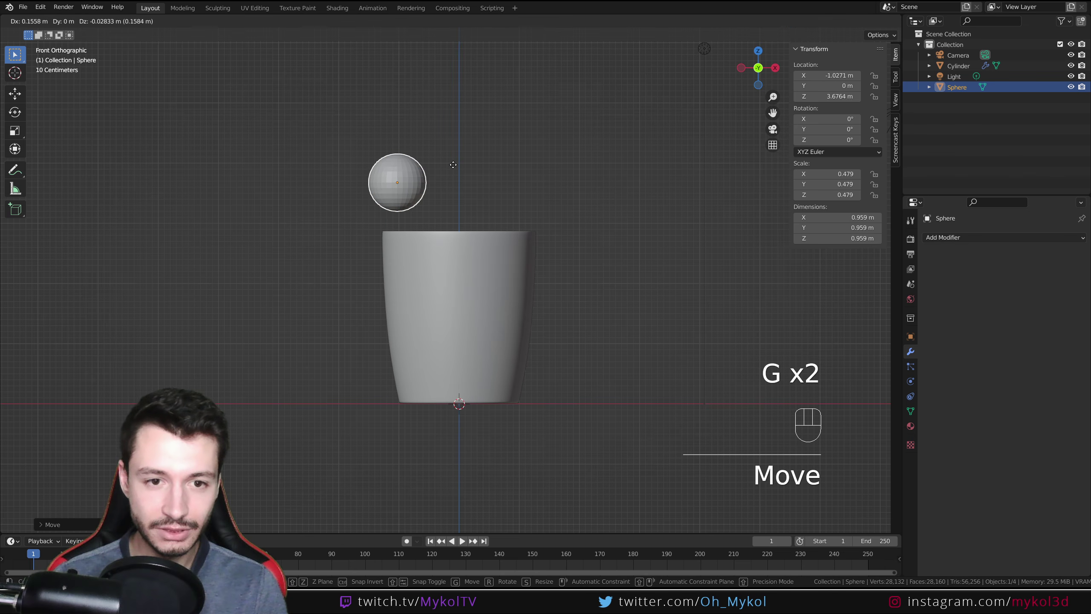
{"action": "left_click", "coordinate": [456, 186], "text": "ctrl"}
- Apply the sphere's scale, shade it smooth, and deselect it
{"action": "key", "text": "ctrl+a"}
{"action": "left_click", "coordinate": [456, 182]}
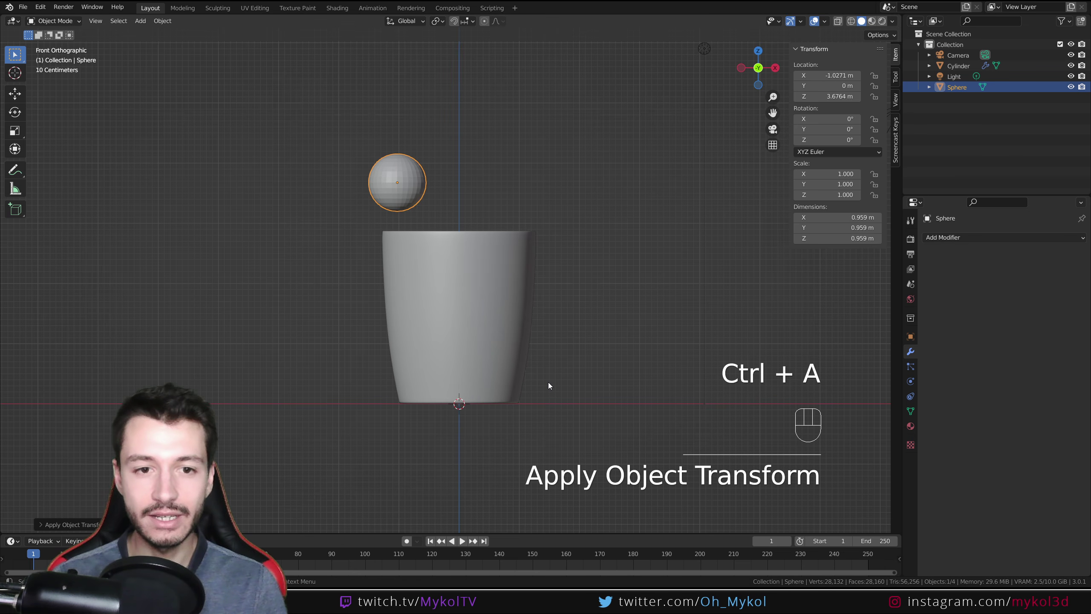
{"action": "right_click", "coordinate": [378, 182]}
{"action": "left_click", "coordinate": [378, 183]}
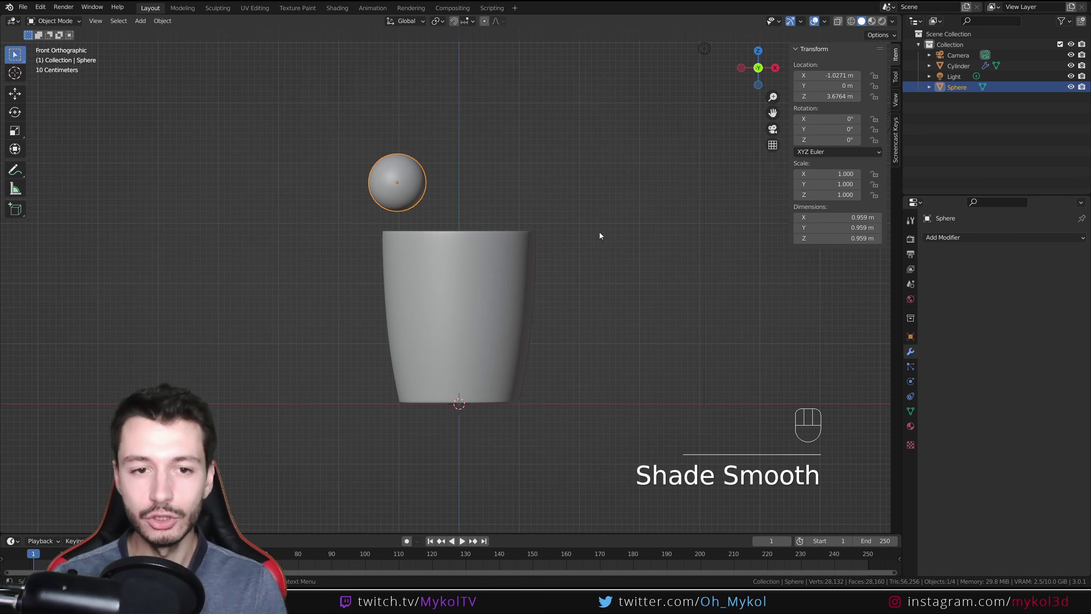
{"action": "left_click", "coordinate": [598, 228]}
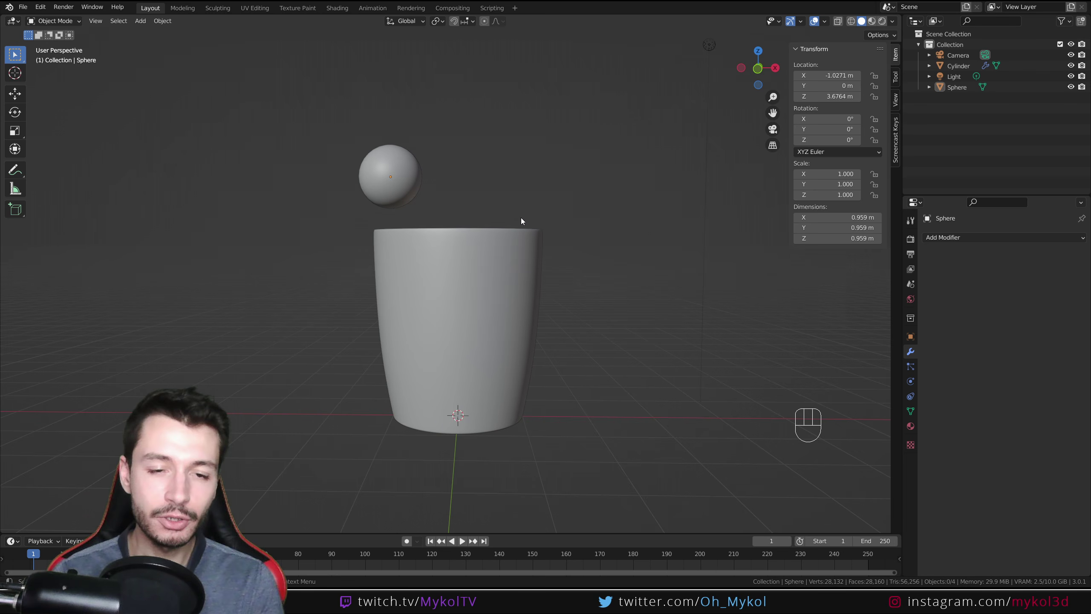
{"action": "key", "text": "KP_1"}
{"action": "mouse_move", "coordinate": [412, 192]}
{"action": "left_mouse_down"}
{"action": "mouse_move", "coordinate": [432, 197]}
{"action": "mouse_move", "coordinate": [498, 277]}
{"action": "mouse_move", "coordinate": [512, 314]}
{"action": "left_mouse_up"}
{"action": "key", "text": "ctrl+z"}
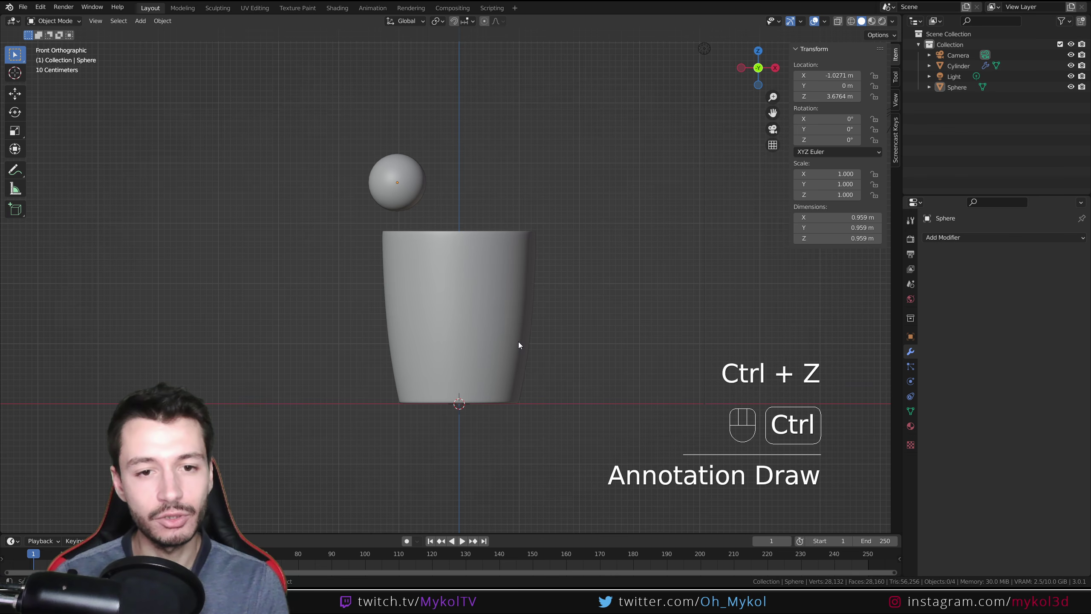
{"action": "mouse_move", "coordinate": [520, 320]}
{"action": "middle_mouse_down"}
{"action": "mouse_move", "coordinate": [573, 259]}
{"action": "mouse_move", "coordinate": [570, 269]}
{"action": "middle_mouse_up"}
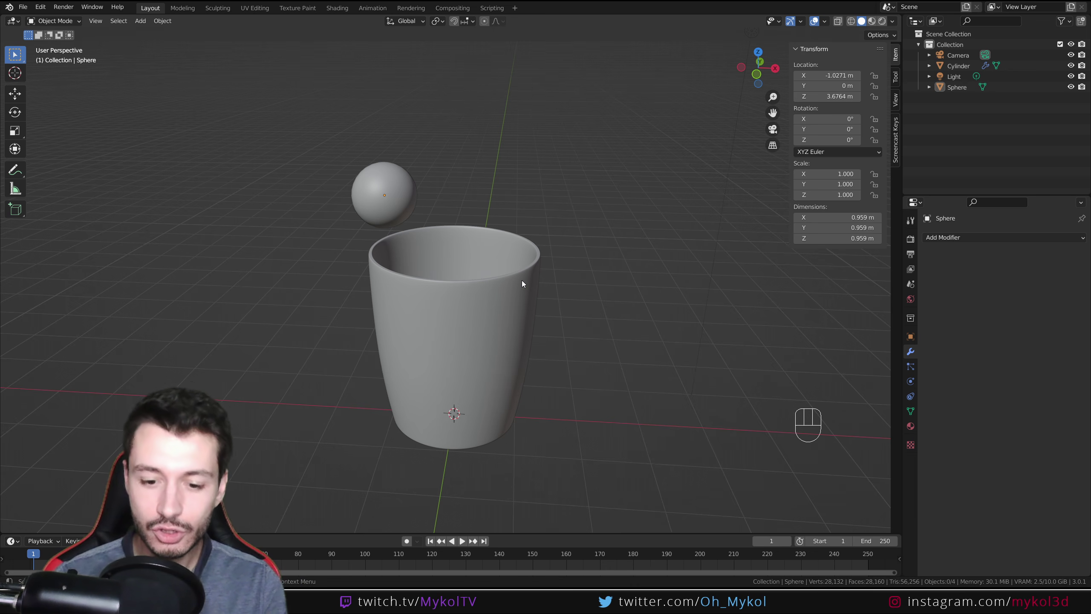
{"action": "key", "text": "KP_1"}
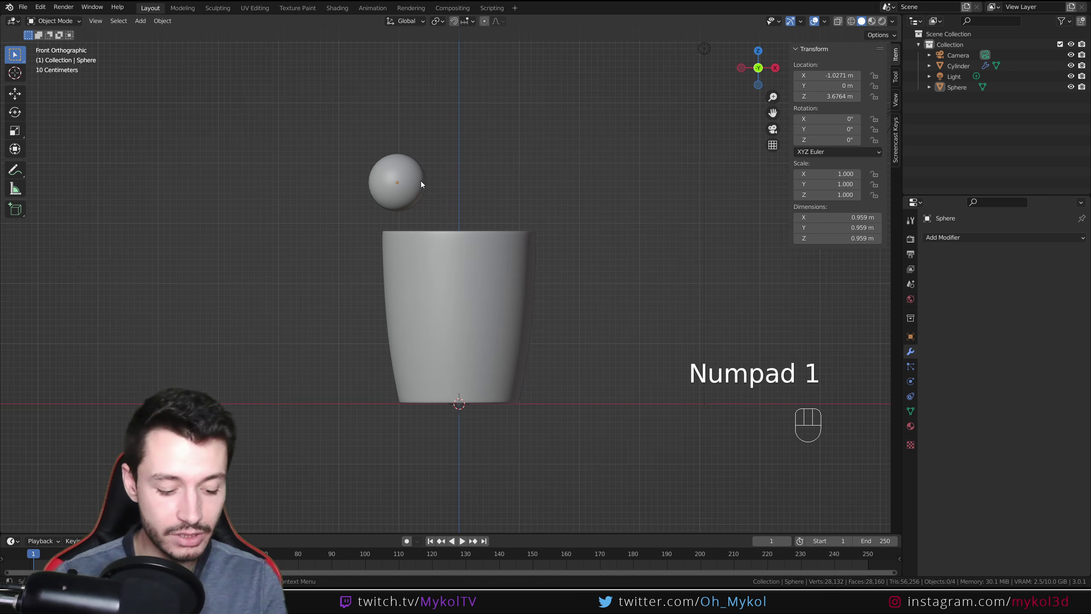
{"action": "mouse_move", "coordinate": [393, 184]}
{"action": "left_mouse_down"}
{"action": "mouse_move", "coordinate": [580, 189]}
{"action": "mouse_move", "coordinate": [563, 203]}
{"action": "left_mouse_up"}
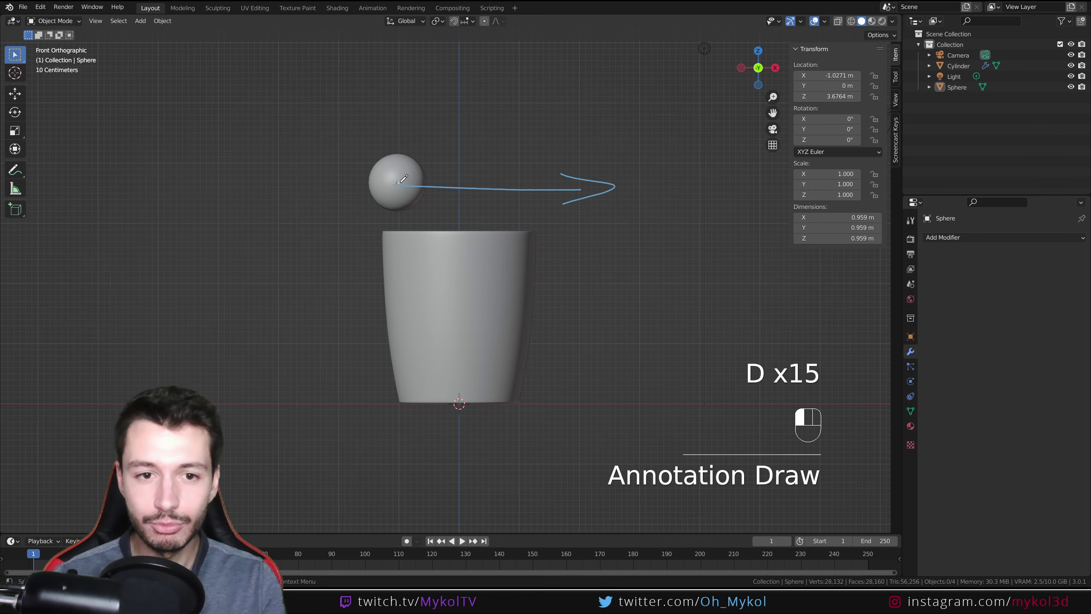
{"action": "key", "text": "ctrl+z"}
{"action": "key", "text": "ctrl+z"}
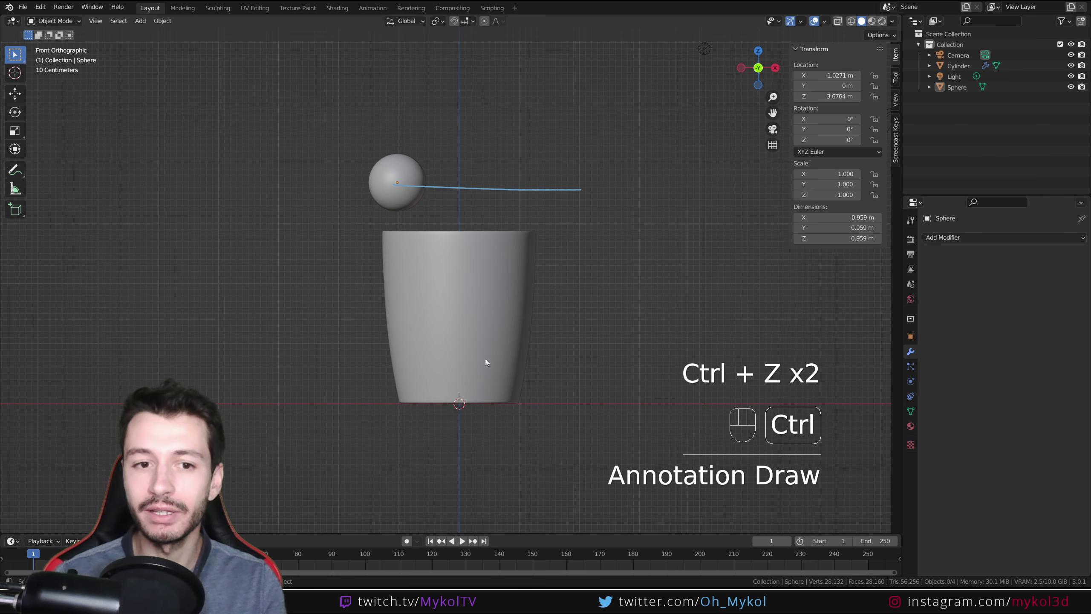
{"action": "key", "text": "ctrl+z"}
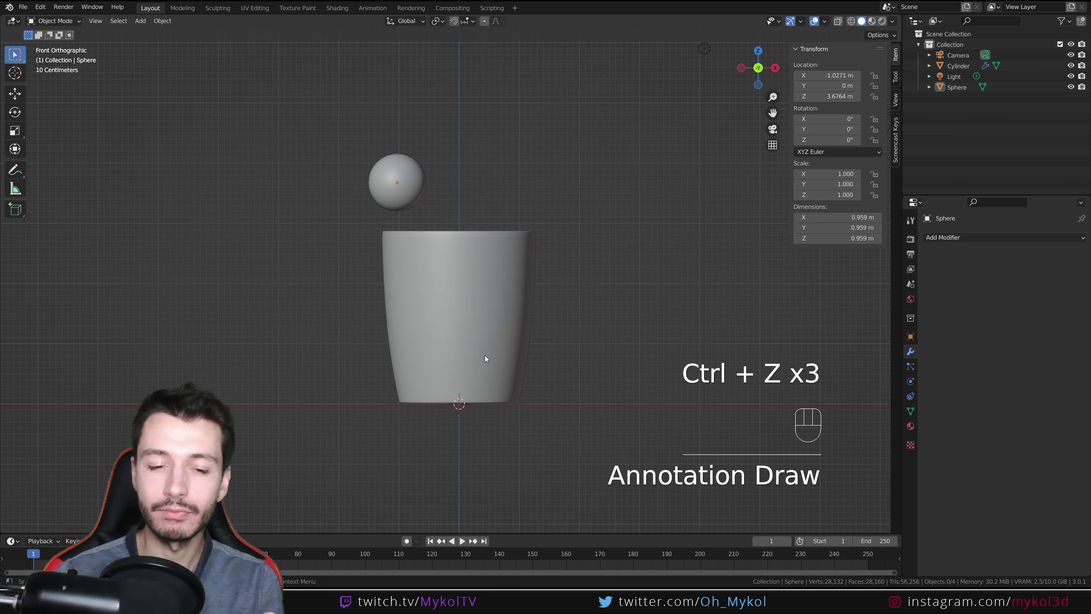
- Add a cube in front view and scale it up to about 2.32
{"action": "middle_click_drag", "start_coordinate": [482, 171], "coordinate": [493, 262]}
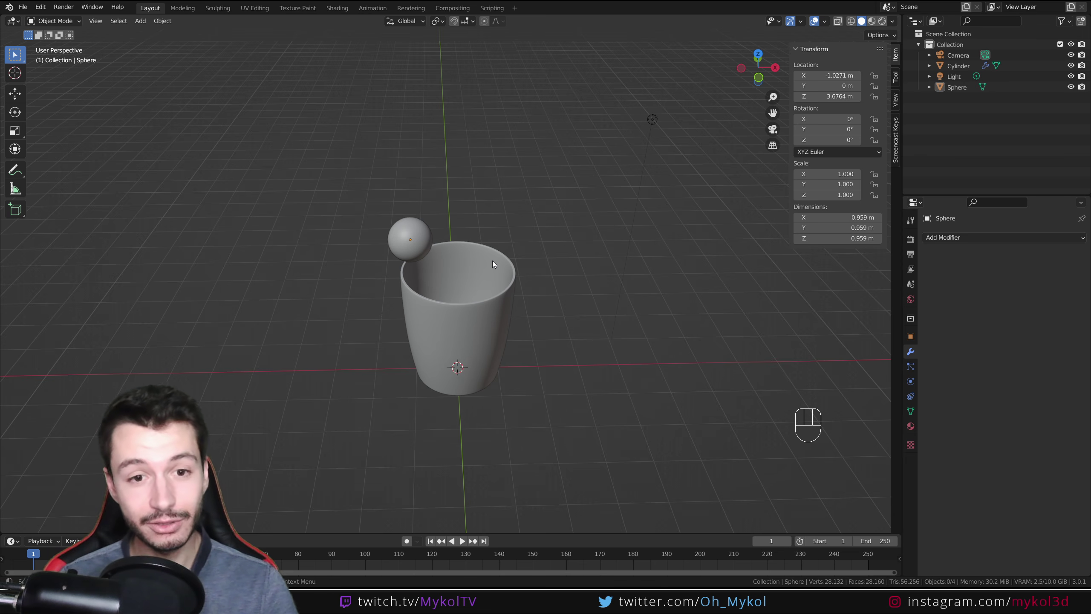
{"action": "key", "text": "KP_1"}
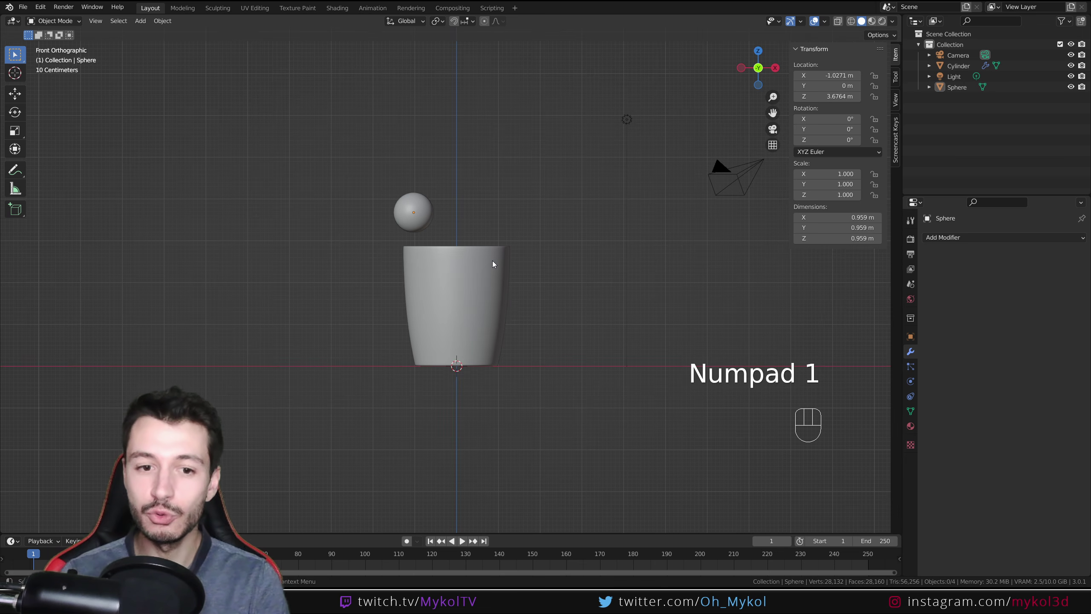
{"action": "key", "text": "shift+a"}
{"action": "mouse_move", "coordinate": [493, 260]}
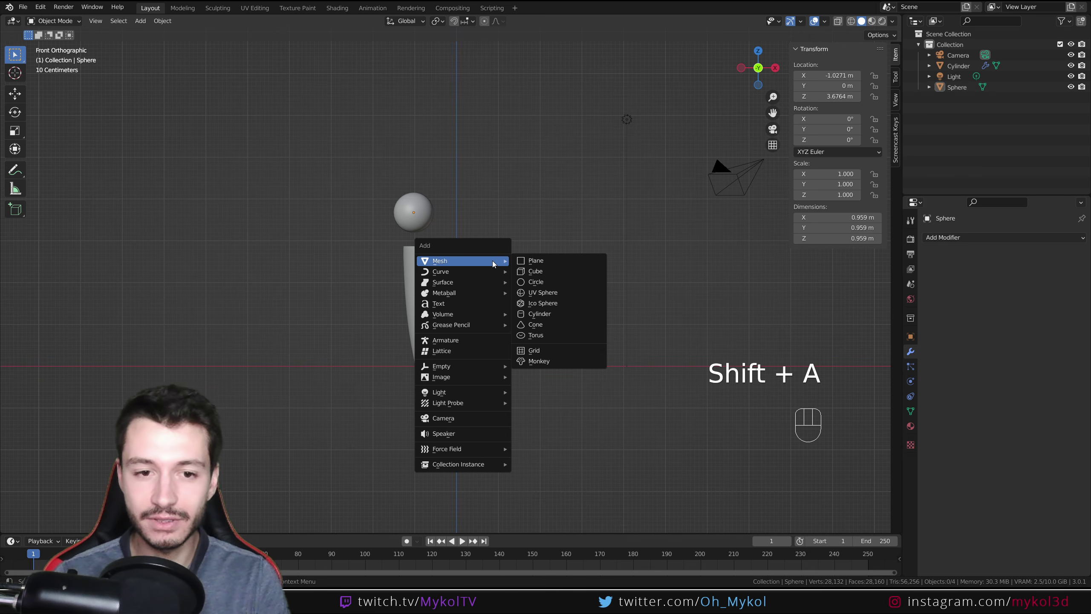
{"action": "left_click", "coordinate": [550, 271]}
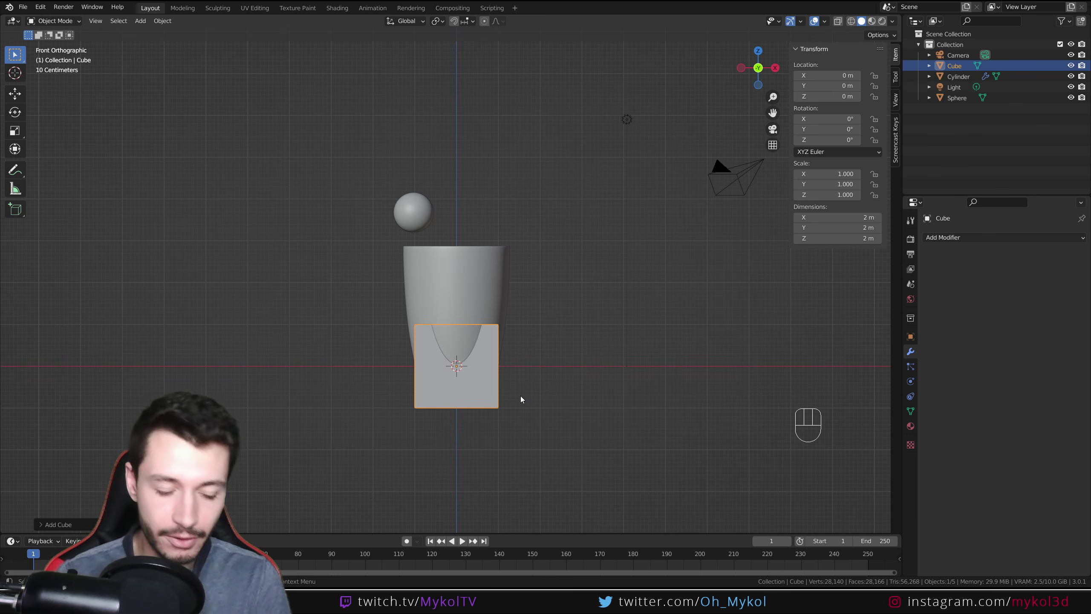
{"action": "key", "text": "s"}
{"action": "left_click", "coordinate": [687, 438]}
- Switch to wireframe shading and enlarge the cube to a scale of about 3.38
{"action": "key", "text": "z"}
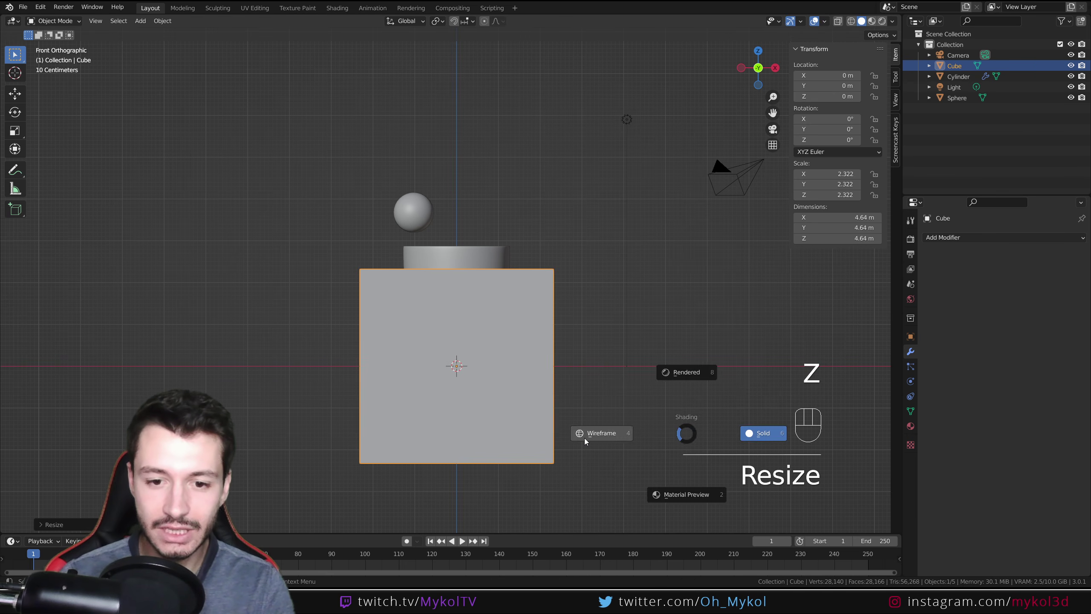
{"action": "left_click", "coordinate": [585, 439]}
{"action": "key", "text": "s"}
{"action": "left_click", "coordinate": [693, 458]}
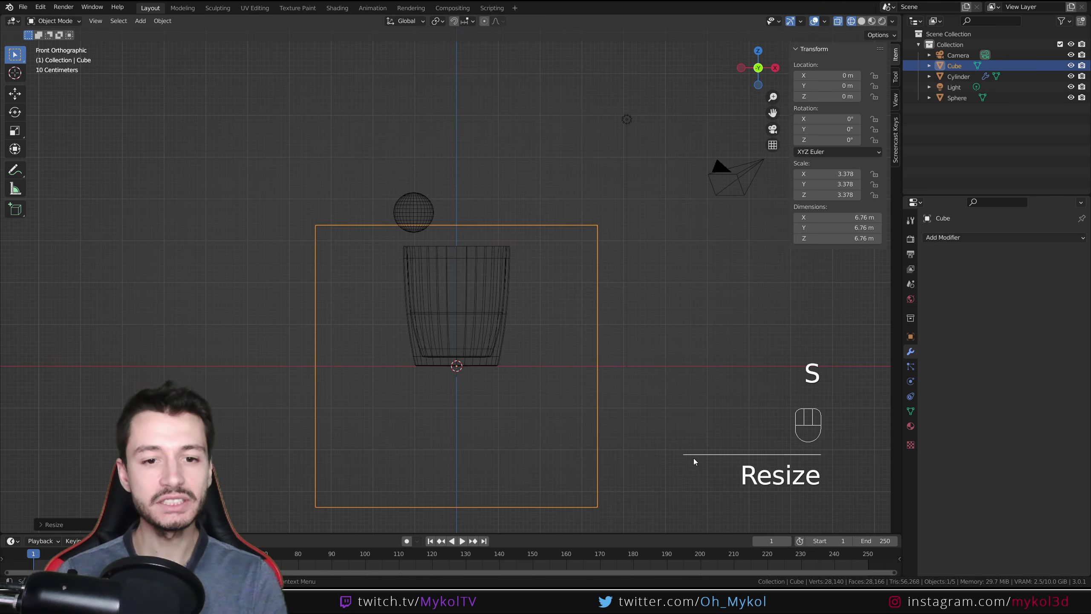
- Raise the cube to about 3.4 m on Z so its underside sits near the glass's base
{"action": "scroll", "coordinate": [528, 440], "scroll_direction": "up", "scroll_amount": 1}
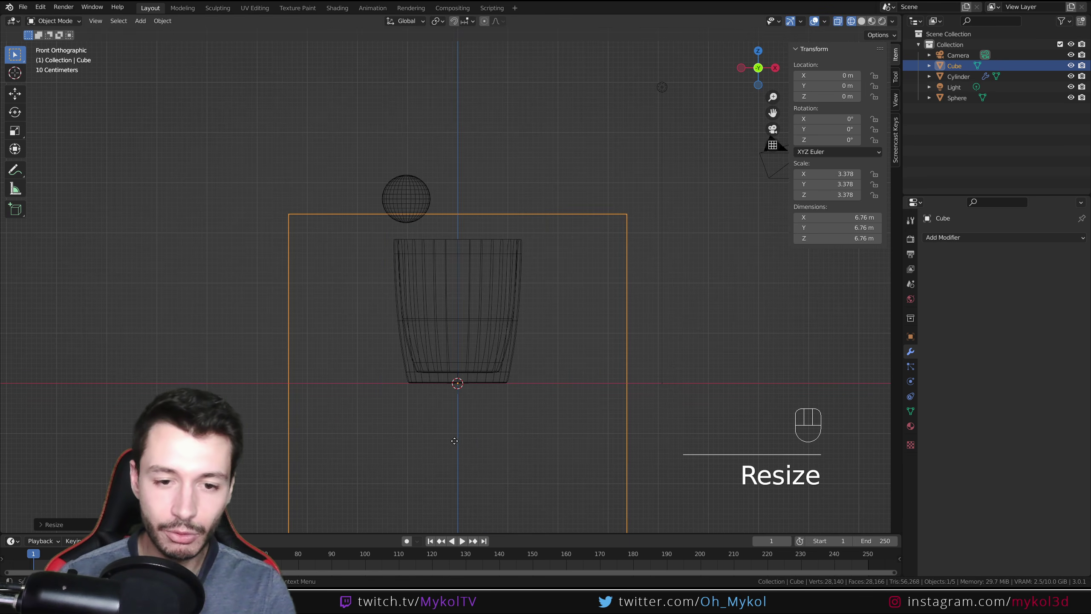
{"action": "key", "text": "g"}
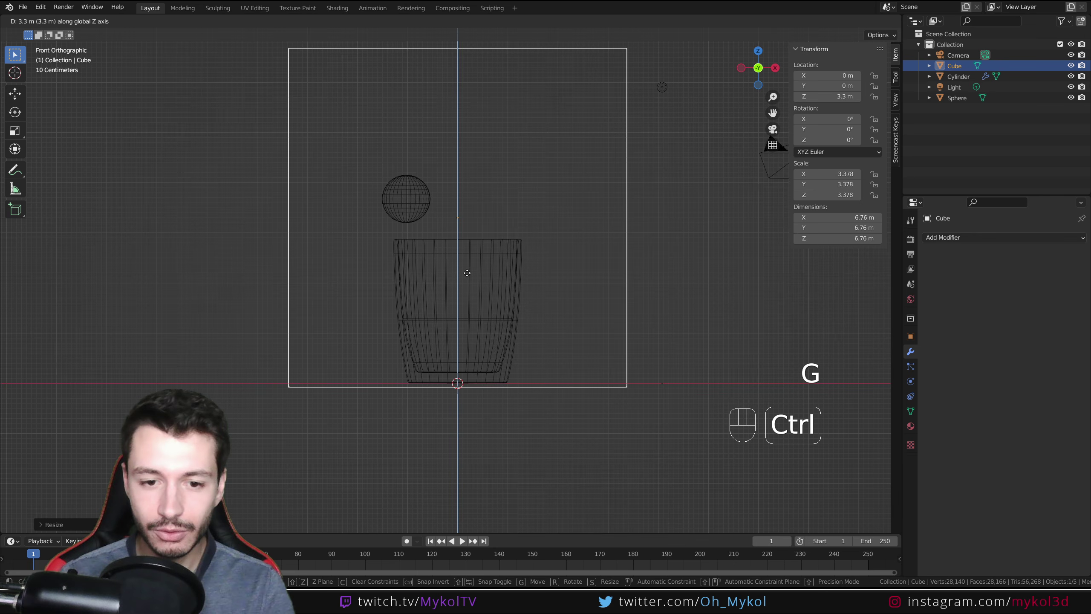
{"action": "left_click", "coordinate": [461, 272]}
{"action": "scroll", "coordinate": [461, 378], "scroll_direction": "up", "scroll_amount": 7}
{"action": "middle_click_drag", "start_coordinate": [461, 410], "coordinate": [467, 144], "text": "shift"}
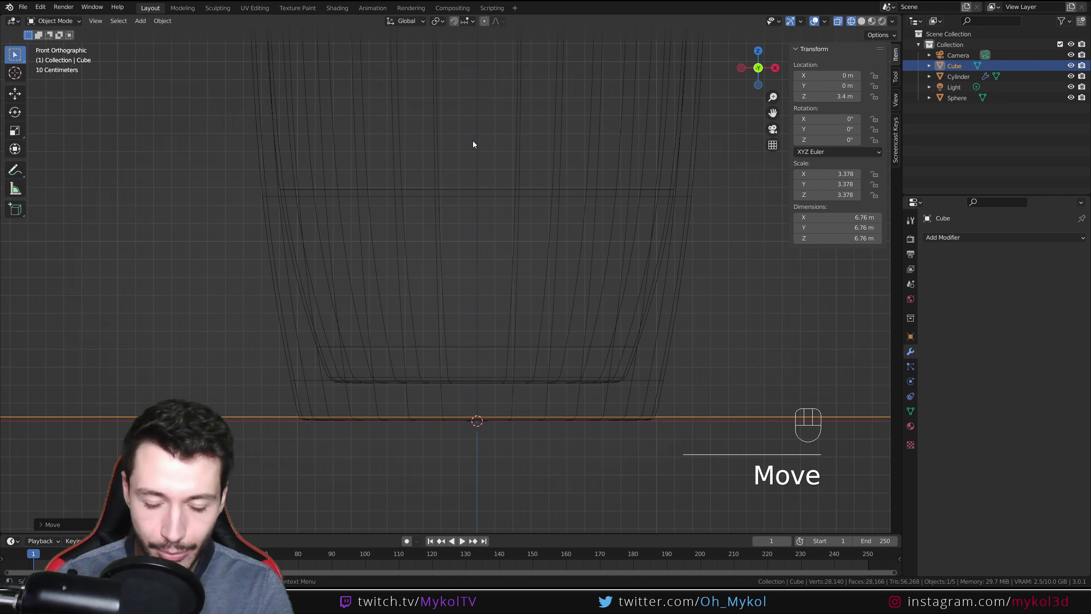
- Try to align the cube's underside with the bottom of the glass along Z
{"action": "key", "text": "g"}
{"action": "key", "text": "z"}
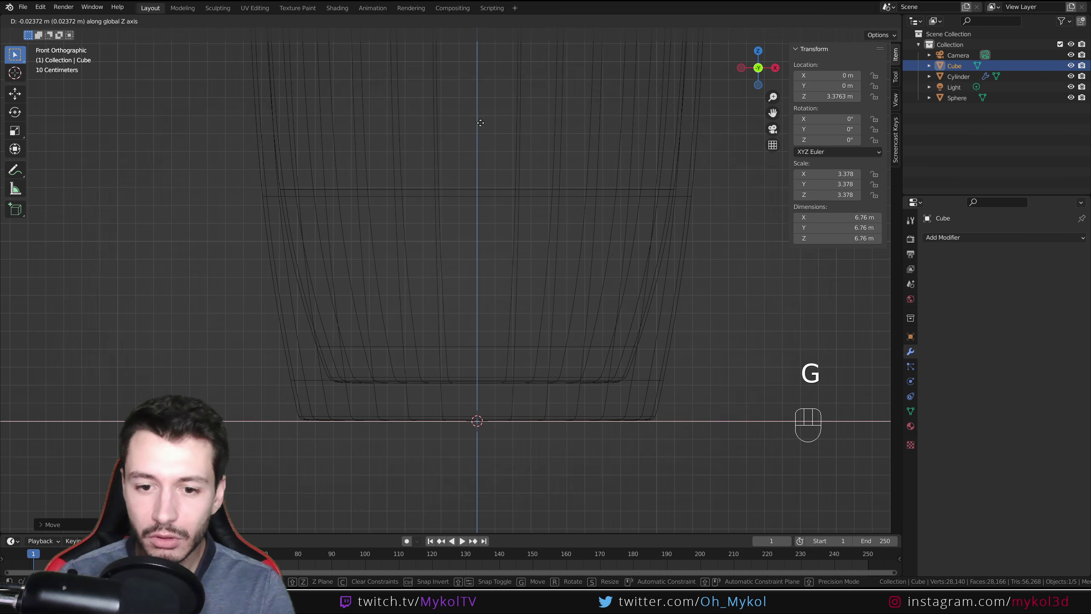
{"action": "left_click", "coordinate": [484, 530]}
{"action": "scroll", "coordinate": [636, 356], "scroll_direction": "down", "scroll_amount": 3}
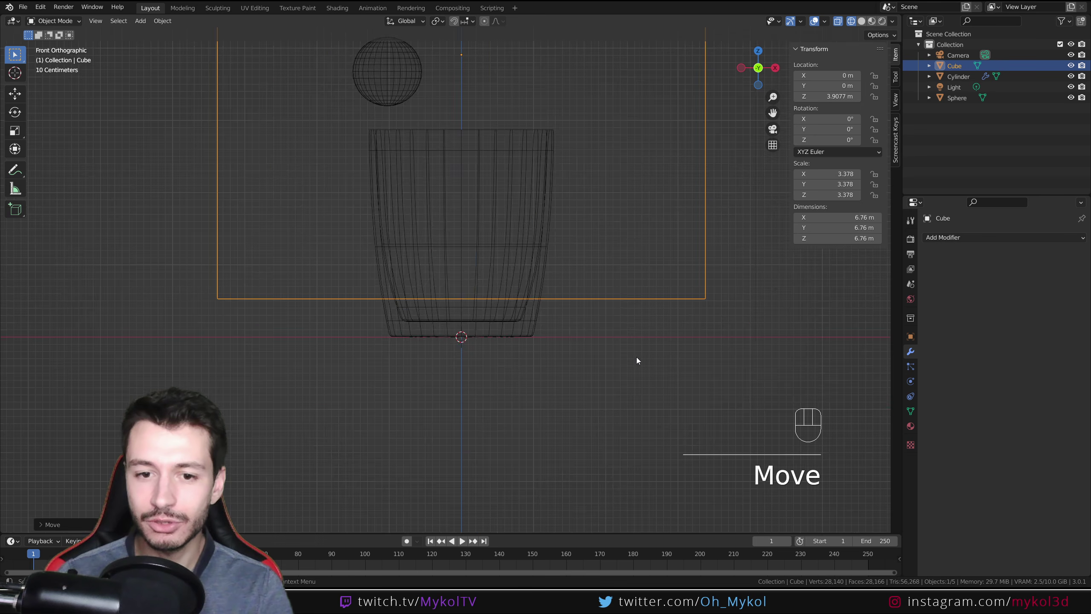
{"action": "middle_click_drag", "start_coordinate": [636, 356], "coordinate": [640, 358]}
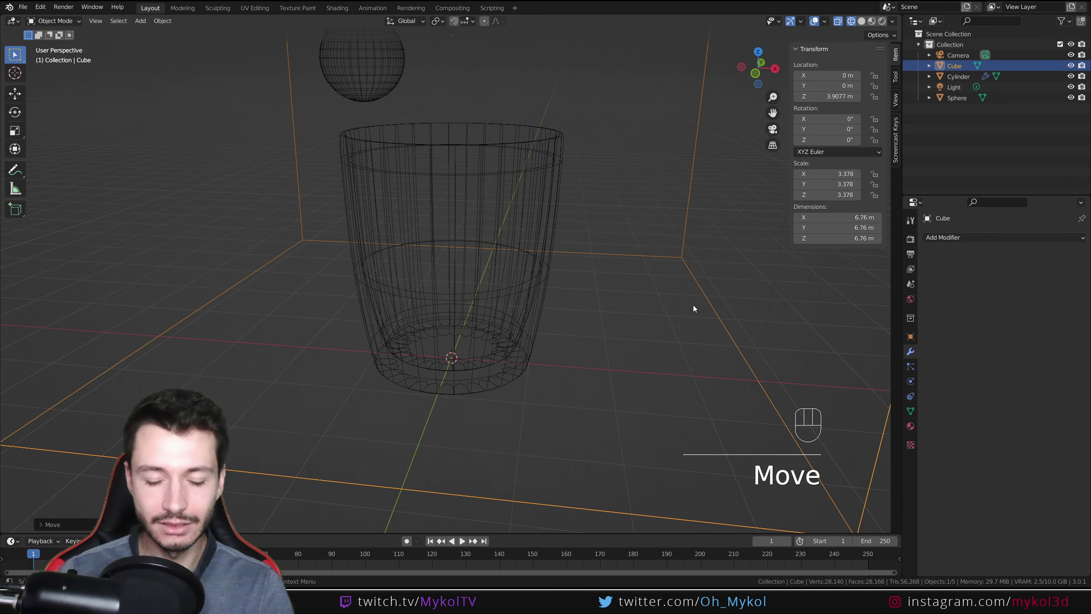
{"action": "key", "text": "KP_0"}
- Lower the cube to about 3.38 m on Z, bringing its underside level with the glass's base
{"action": "key", "text": "KP_1"}
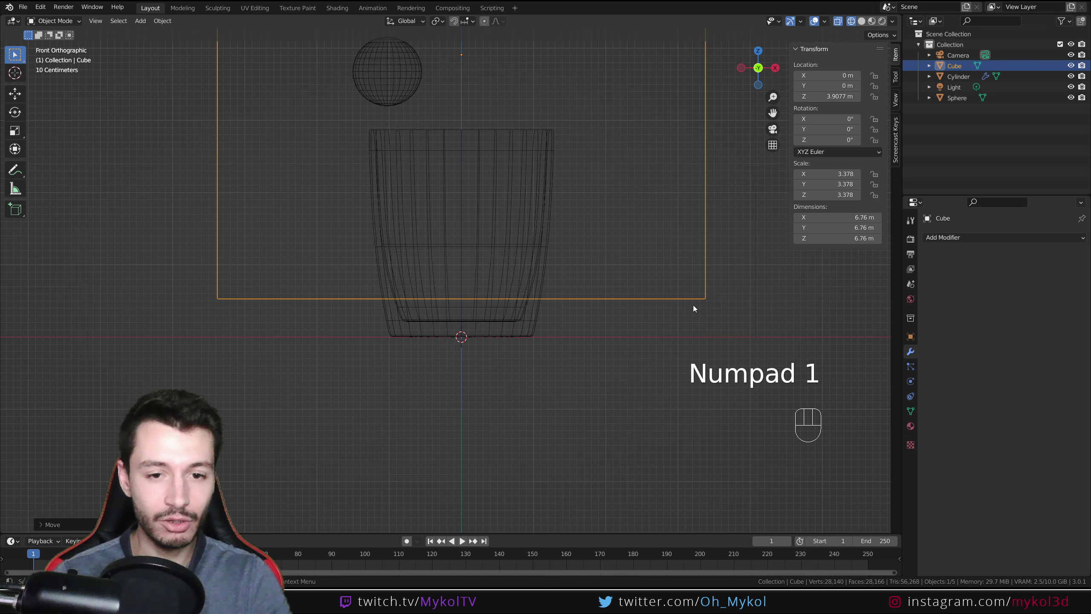
{"action": "scroll", "coordinate": [540, 277], "scroll_direction": "up", "scroll_amount": 4}
{"action": "key", "text": "g"}
{"action": "key", "text": "z"}
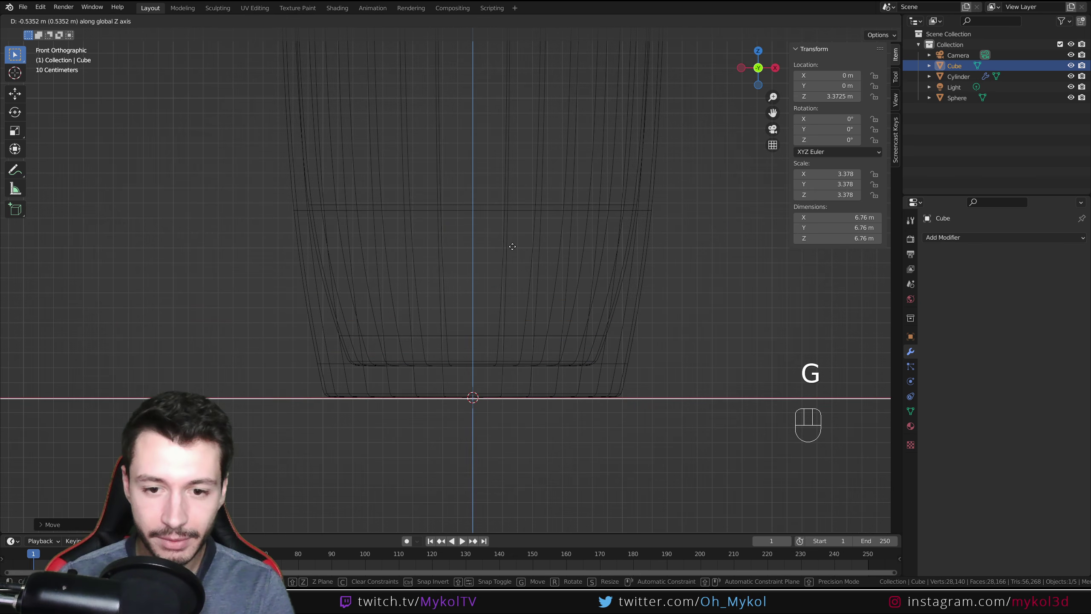
{"action": "left_click", "coordinate": [522, 256]}
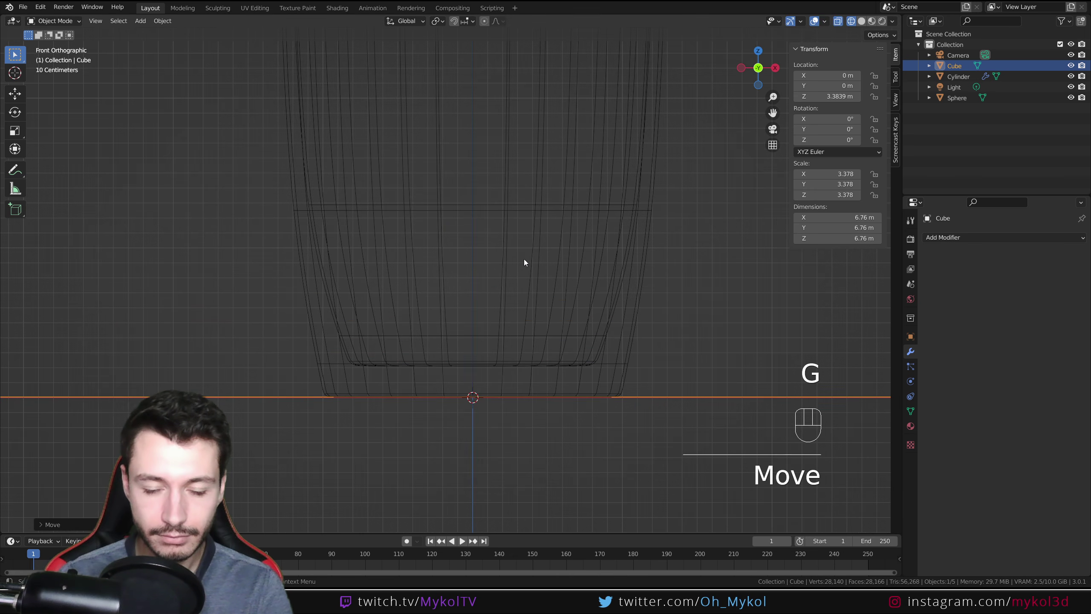
- Narrow the cube along X in front view to a scale of about 1.74
{"action": "scroll", "coordinate": [525, 254], "scroll_direction": "down", "scroll_amount": 5}
{"action": "middle_click_drag", "start_coordinate": [526, 249], "coordinate": [567, 312]}
{"action": "scroll", "coordinate": [542, 285], "scroll_direction": "up", "scroll_amount": 2}
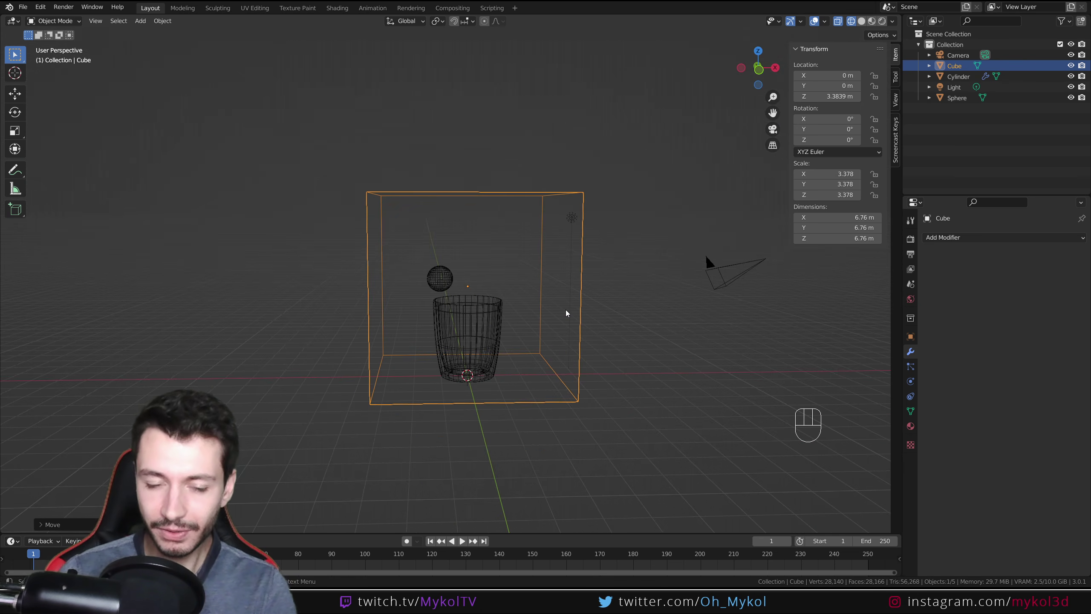
{"action": "key", "text": "KP_1"}
{"action": "scroll", "coordinate": [610, 263], "scroll_direction": "up", "scroll_amount": 2}
{"action": "scroll", "coordinate": [609, 267], "scroll_direction": "up", "scroll_amount": 2}
{"action": "key", "text": "s"}
{"action": "key", "text": "x"}
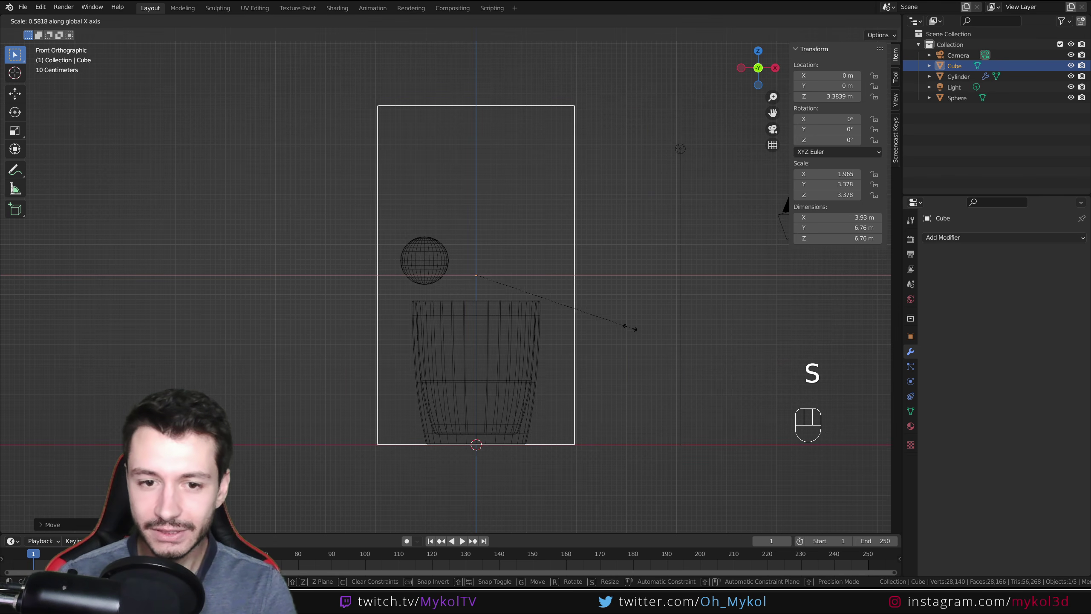
{"action": "left_click", "coordinate": [611, 332]}
- Shift the cube to about X -0.12 m and narrow its X scale to about 1.54, closely enclosing the glass and sphere
{"action": "key", "text": "g"}
{"action": "key", "text": "x"}
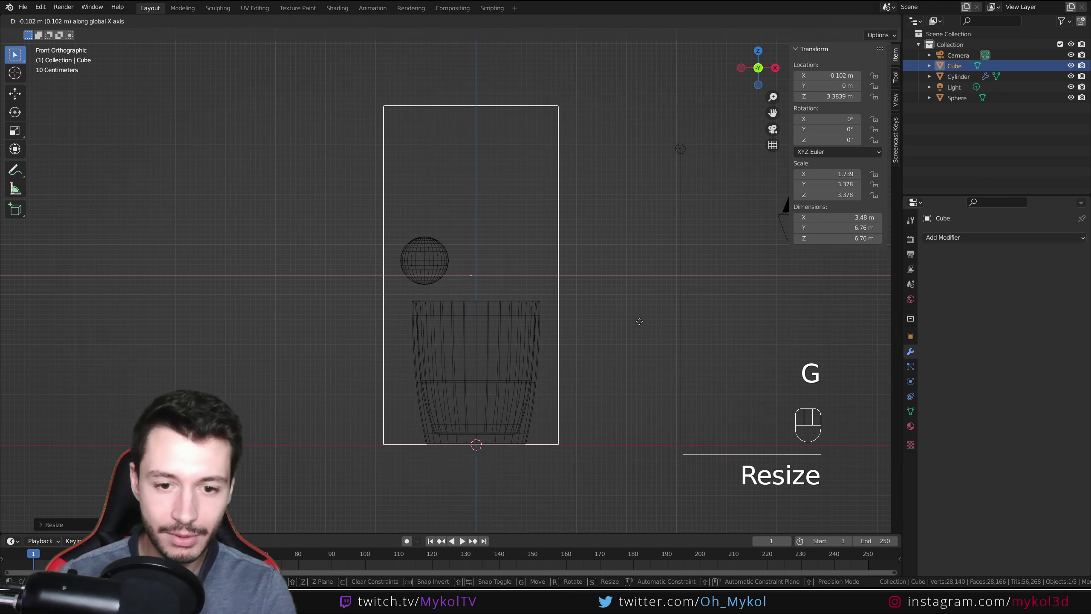
{"action": "key", "text": "s"}
{"action": "left_click", "coordinate": [622, 303]}
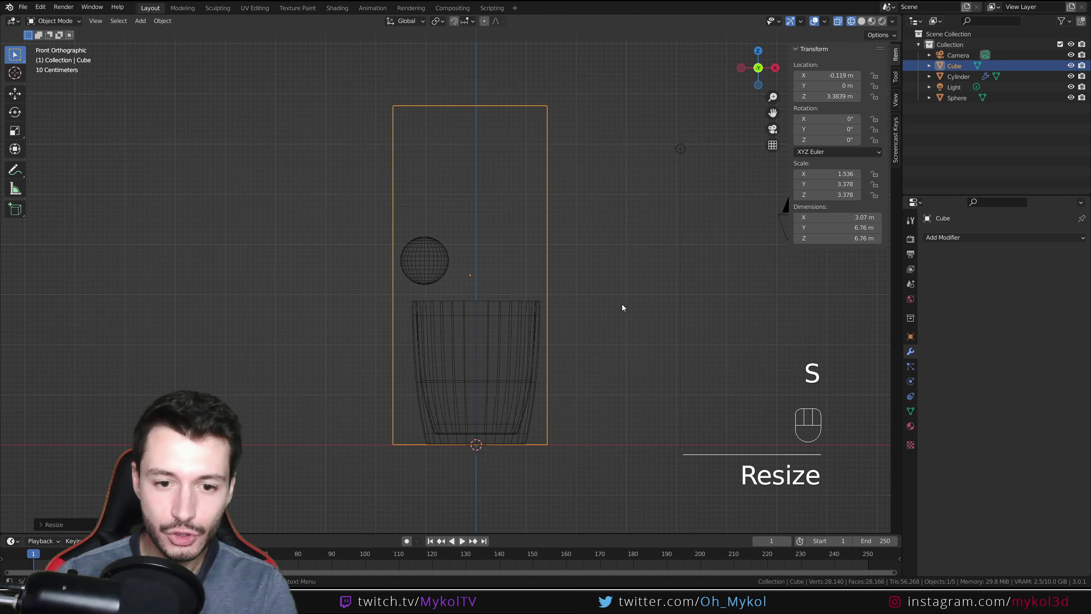
- Scale the cube along Y in top view to about 1.44, just wider than the glass
{"action": "key", "text": "KP_7"}
{"action": "scroll", "coordinate": [598, 314], "scroll_direction": "down", "scroll_amount": 3}
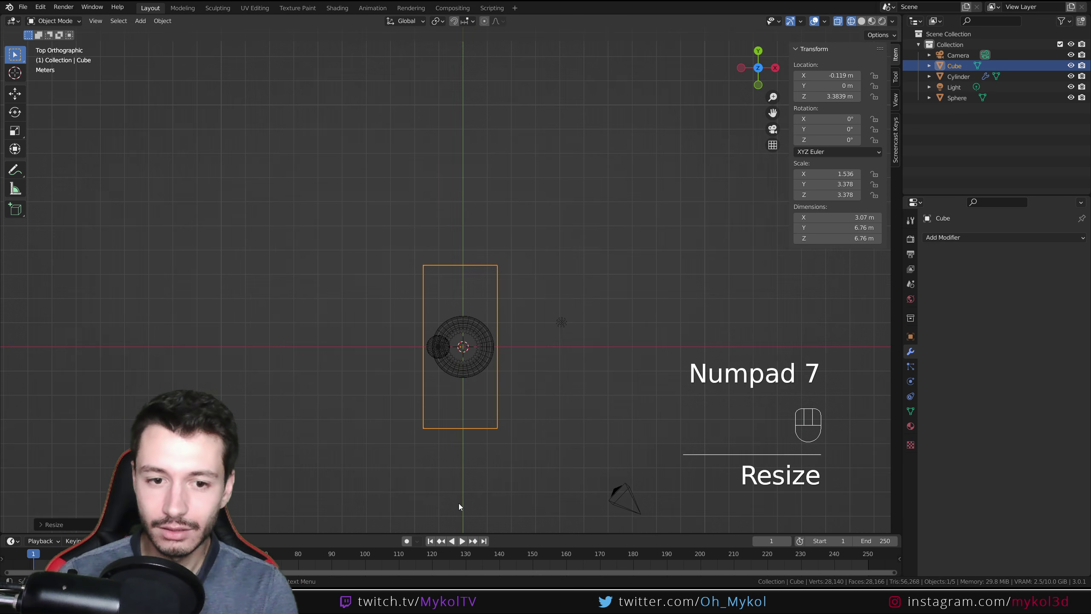
{"action": "key", "text": "s"}
{"action": "key", "text": "y"}
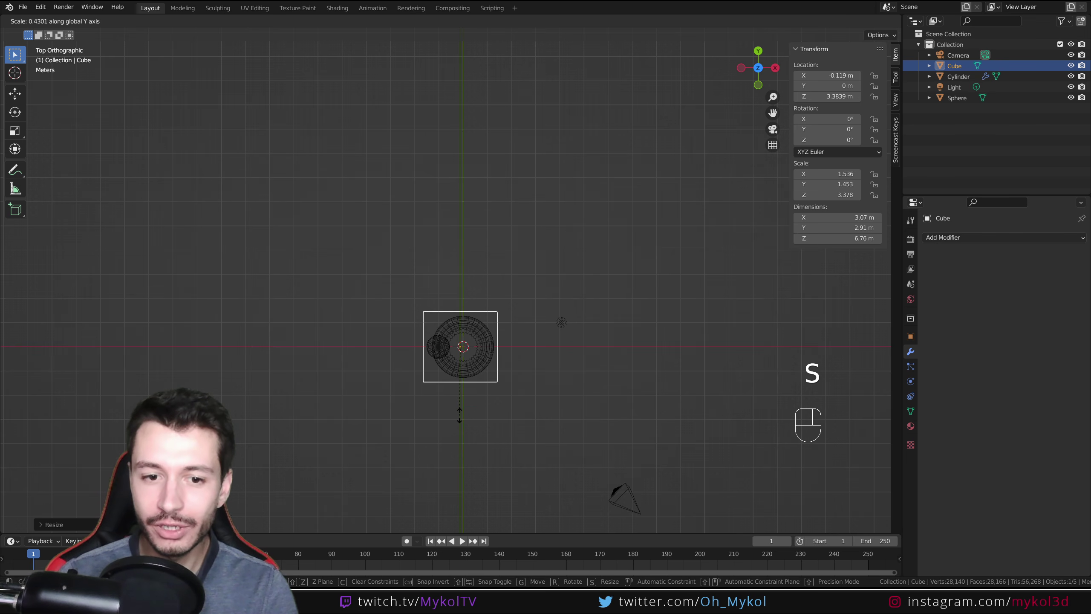
{"action": "left_click", "coordinate": [460, 414]}
{"action": "middle_click_drag", "start_coordinate": [460, 415], "coordinate": [526, 291]}
{"action": "key", "text": "KP_1"}
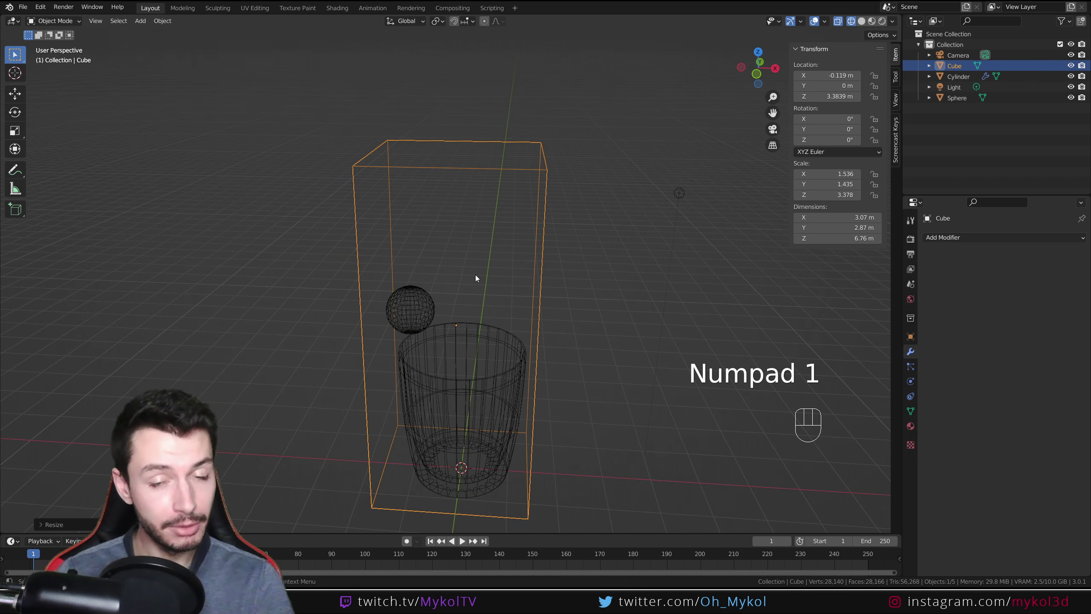
{"action": "key", "text": "KP_1"}
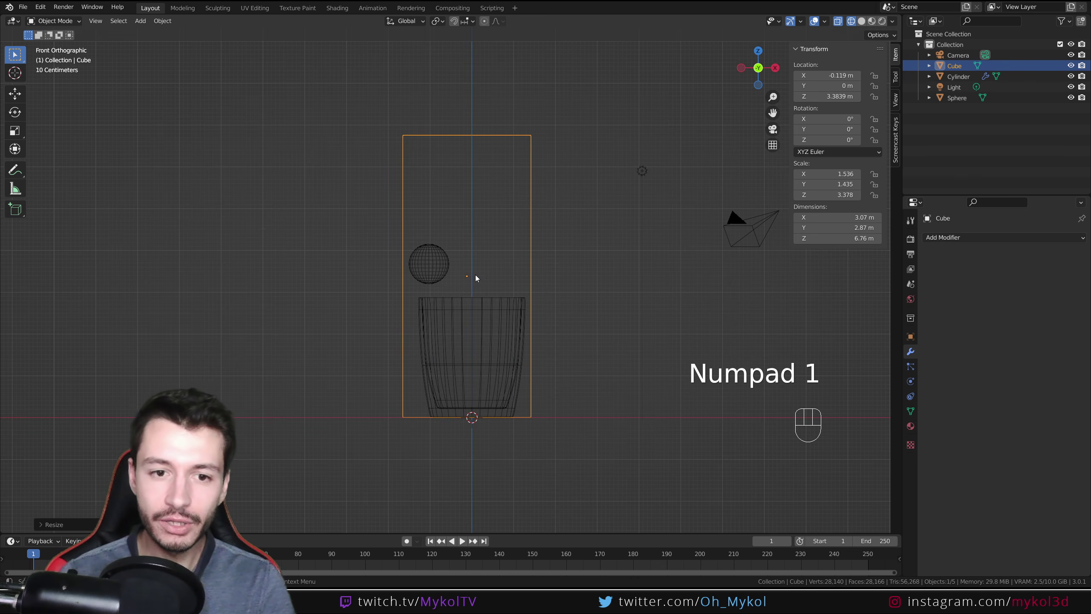
{"action": "mouse_move", "coordinate": [394, 153]}
{"action": "left_mouse_down"}
{"action": "mouse_move", "coordinate": [499, 123]}
{"action": "mouse_move", "coordinate": [490, 210]}
{"action": "mouse_move", "coordinate": [459, 232]}
{"action": "left_mouse_up"}
{"action": "key", "text": "ctrl+z"}
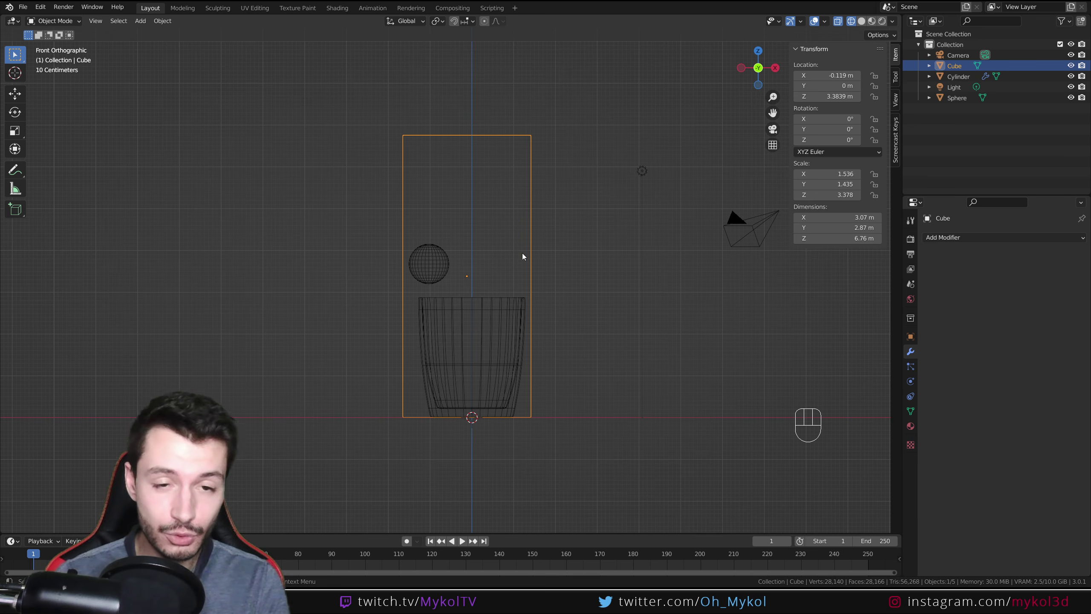
- Lower the cube's top face to just above the sphere, making the cube about 4.52 m tall, and save the file
{"action": "middle_click_drag", "start_coordinate": [522, 253], "coordinate": [225, 76]}
{"action": "key", "text": "Tab"}
{"action": "left_click", "coordinate": [493, 152]}
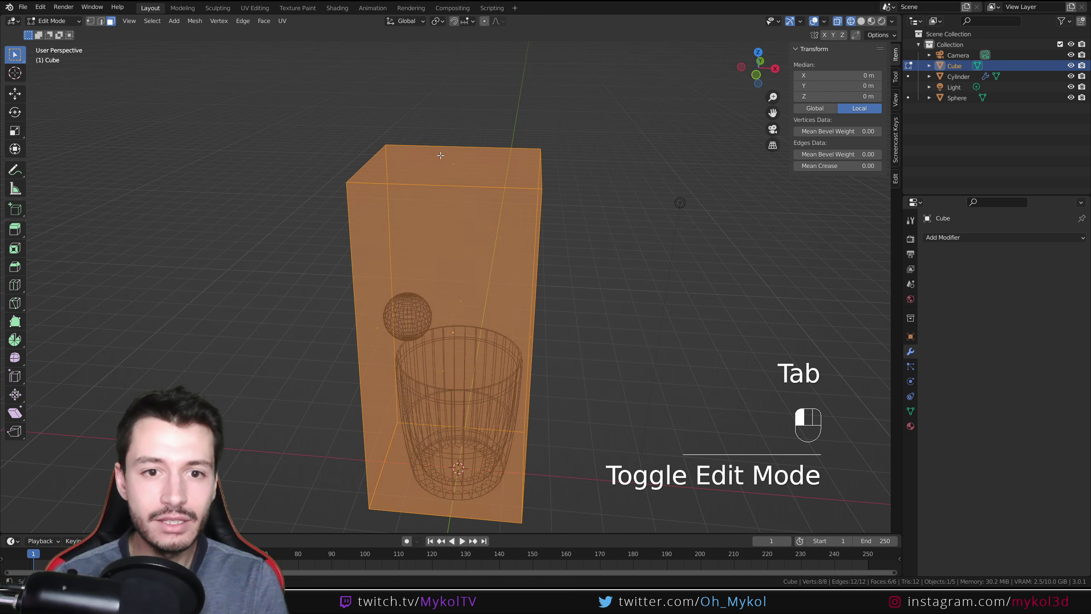
{"action": "key", "text": "KP_1"}
{"action": "key", "text": "g"}
{"action": "key", "text": "z"}
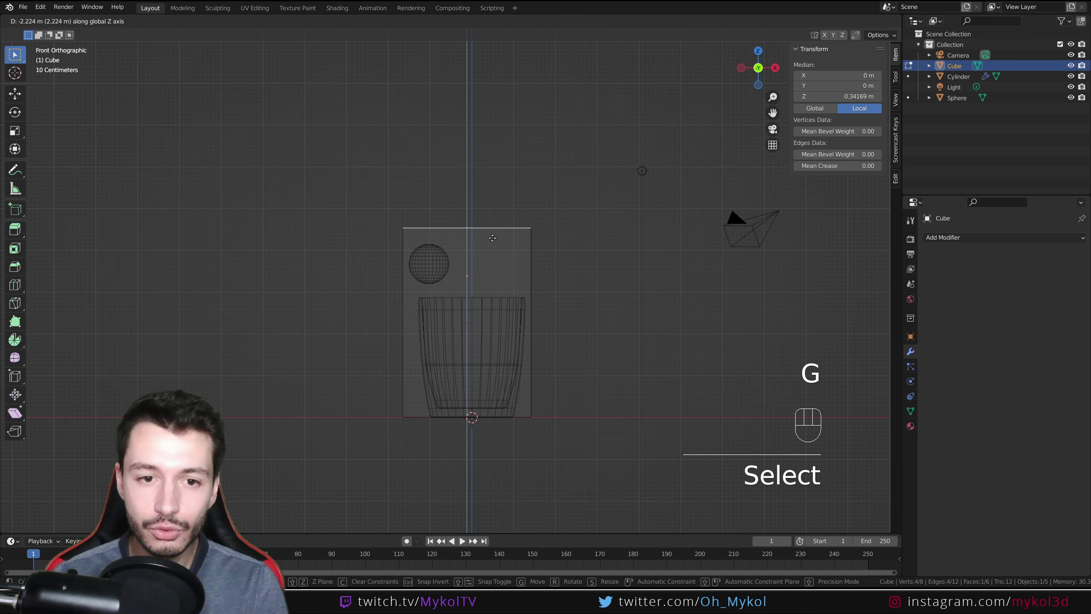
{"action": "left_click", "coordinate": [496, 240]}
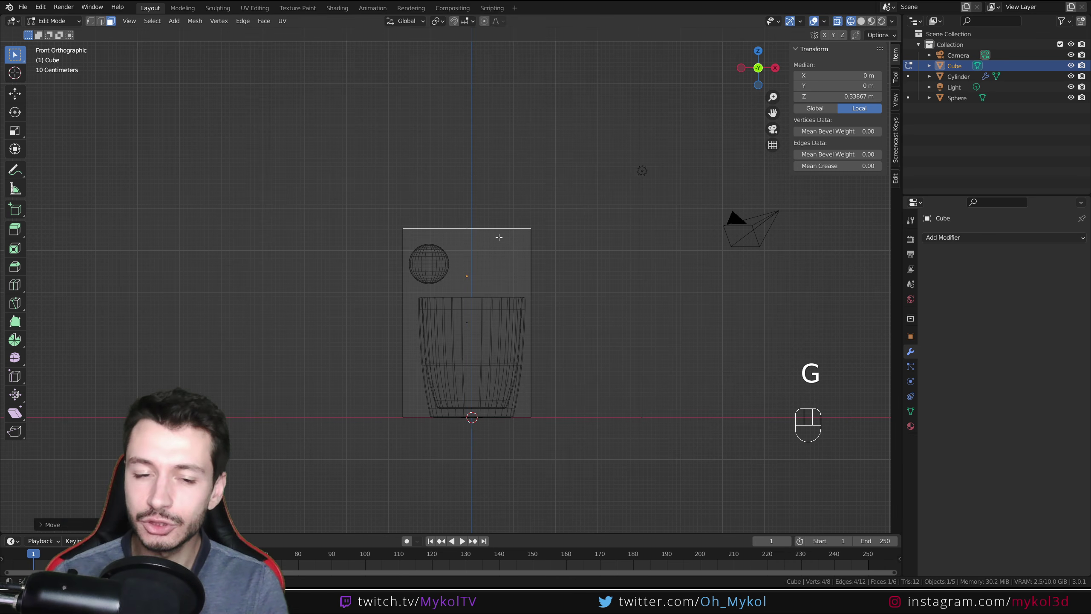
{"action": "key", "text": "Tab"}
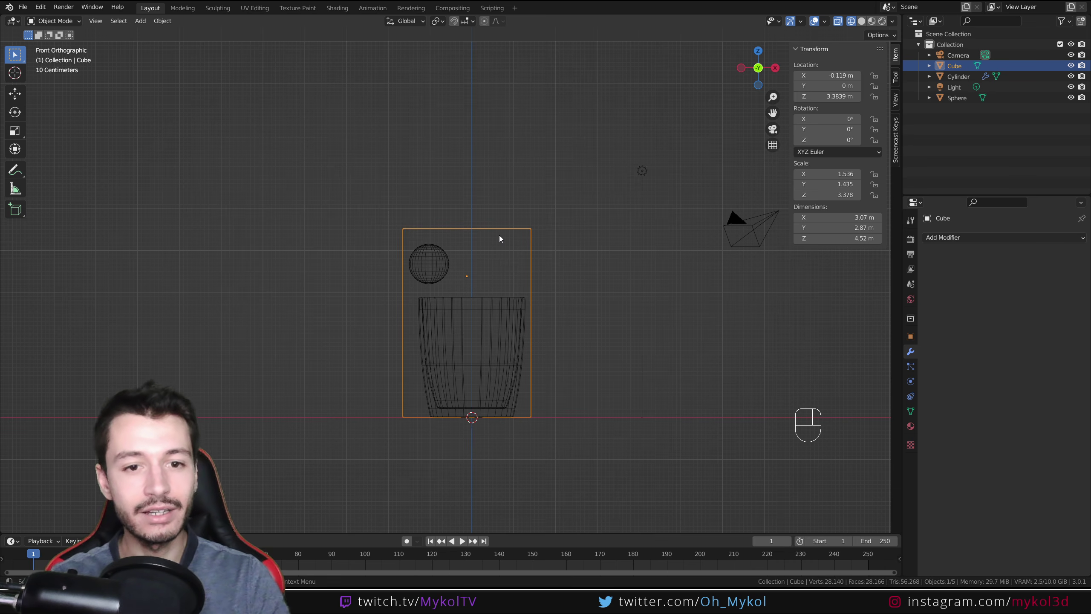
{"action": "key", "text": "ctrl+s"}
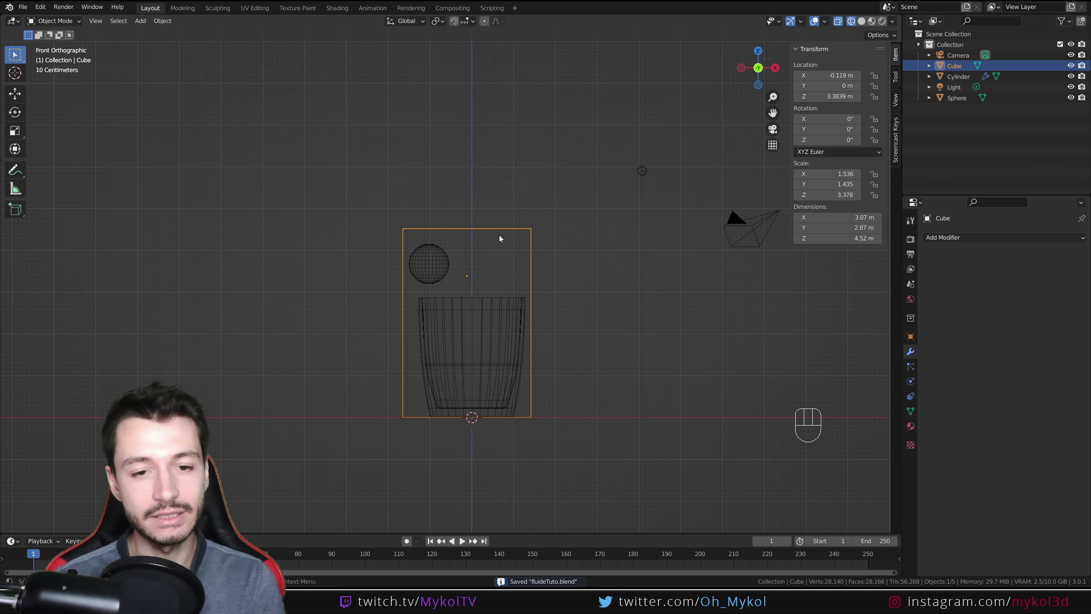
- Add Fluid physics to the cube, making it a Domain with domain type Liquid
{"action": "middle_click_drag", "start_coordinate": [608, 280], "coordinate": [525, 224]}
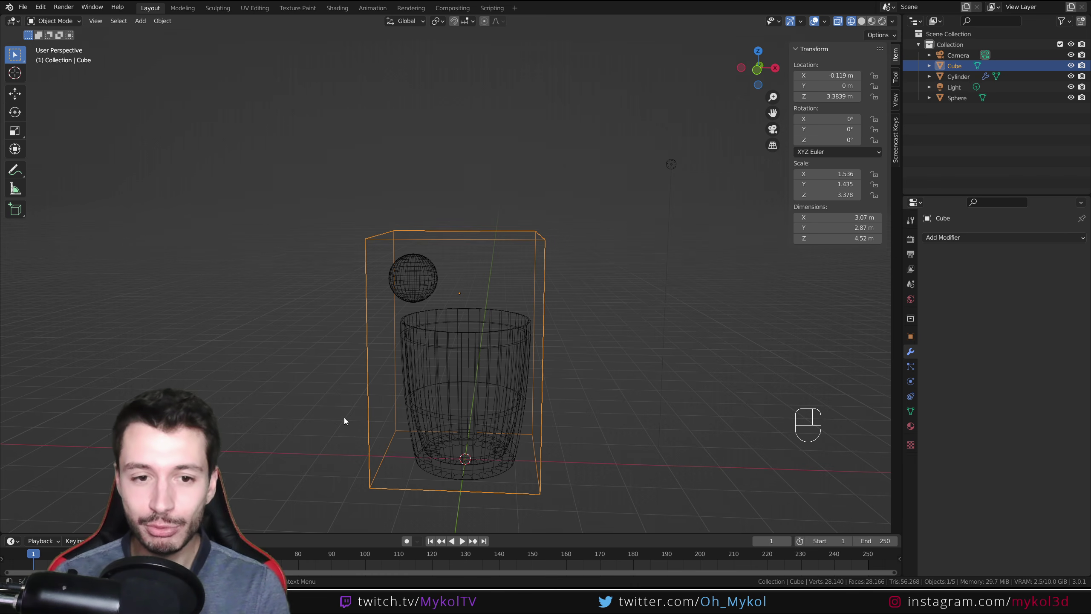
{"action": "left_click", "coordinate": [910, 381]}
{"action": "left_click", "coordinate": [1033, 250]}
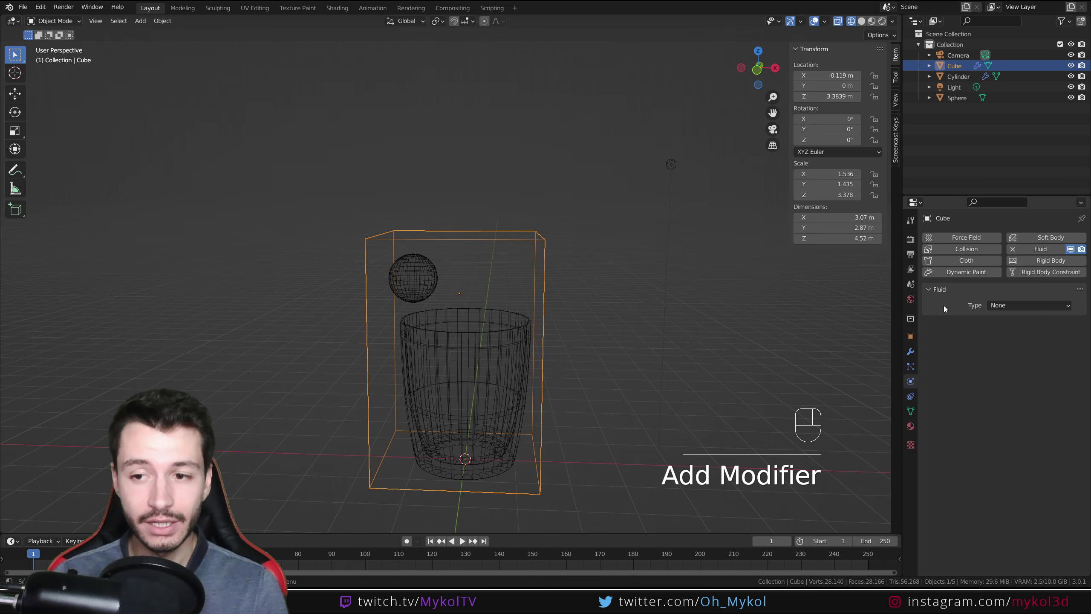
{"action": "left_click", "coordinate": [1011, 305]}
{"action": "left_click", "coordinate": [1010, 330]}
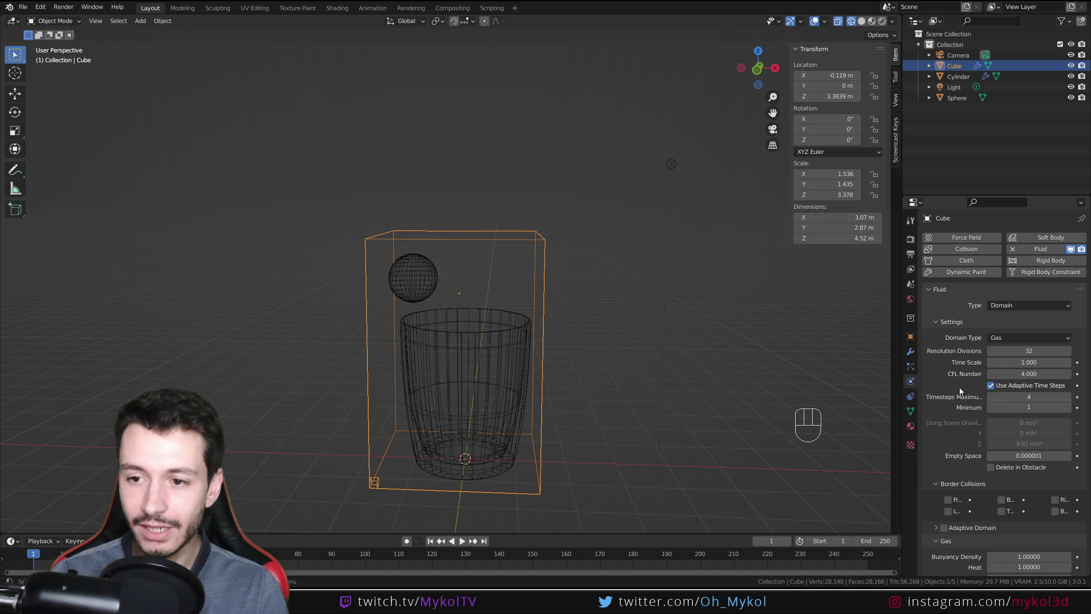
{"action": "left_click", "coordinate": [1011, 336]}
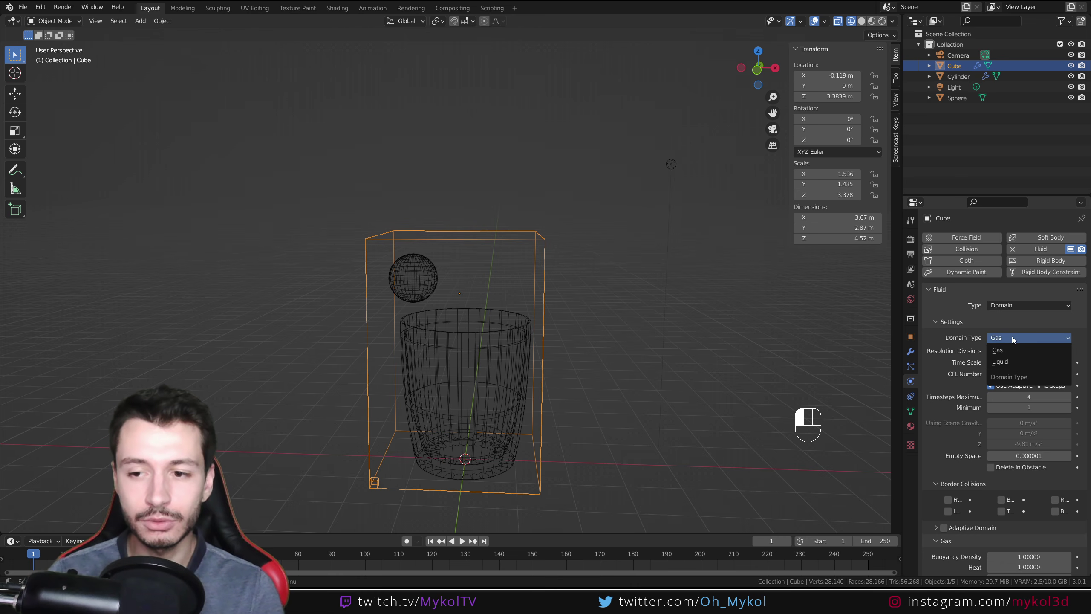
{"action": "left_click", "coordinate": [1001, 362]}
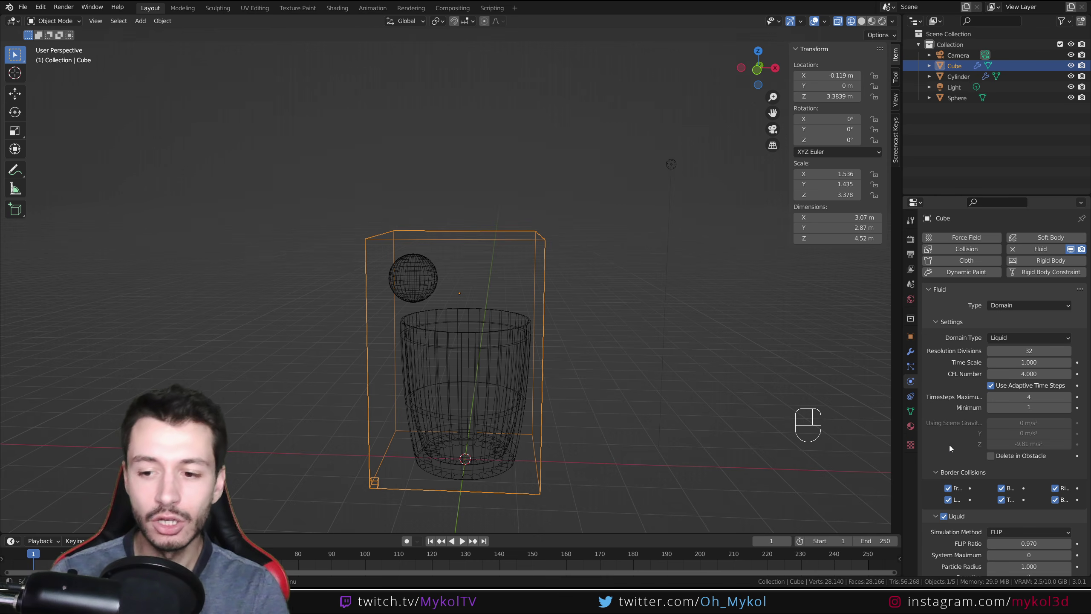
{"action": "scroll", "coordinate": [950, 445], "scroll_direction": "down", "scroll_amount": 5}
{"action": "scroll", "coordinate": [949, 445], "scroll_direction": "up", "scroll_amount": 5}
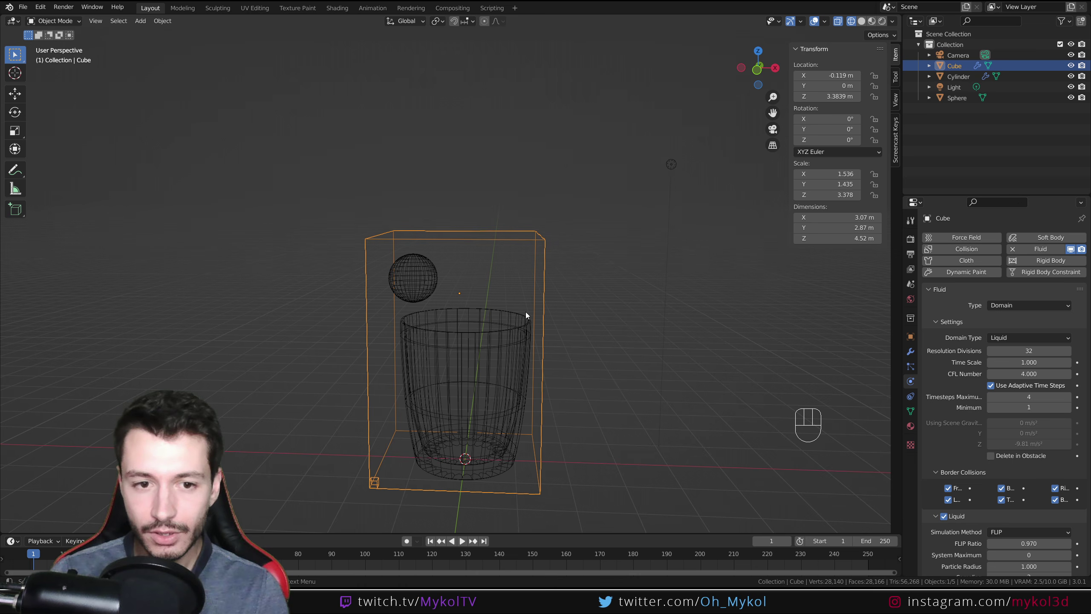
- Add Fluid physics to the sphere above the glass as a Flow object with flow type Liquid
{"action": "left_click", "coordinate": [428, 267]}
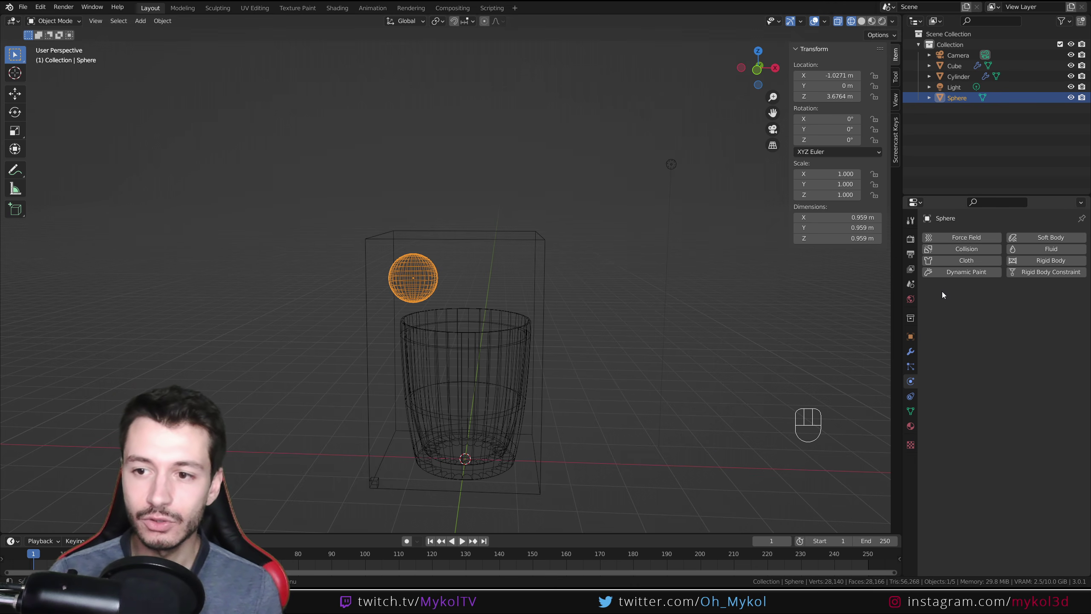
{"action": "left_click", "coordinate": [1048, 249]}
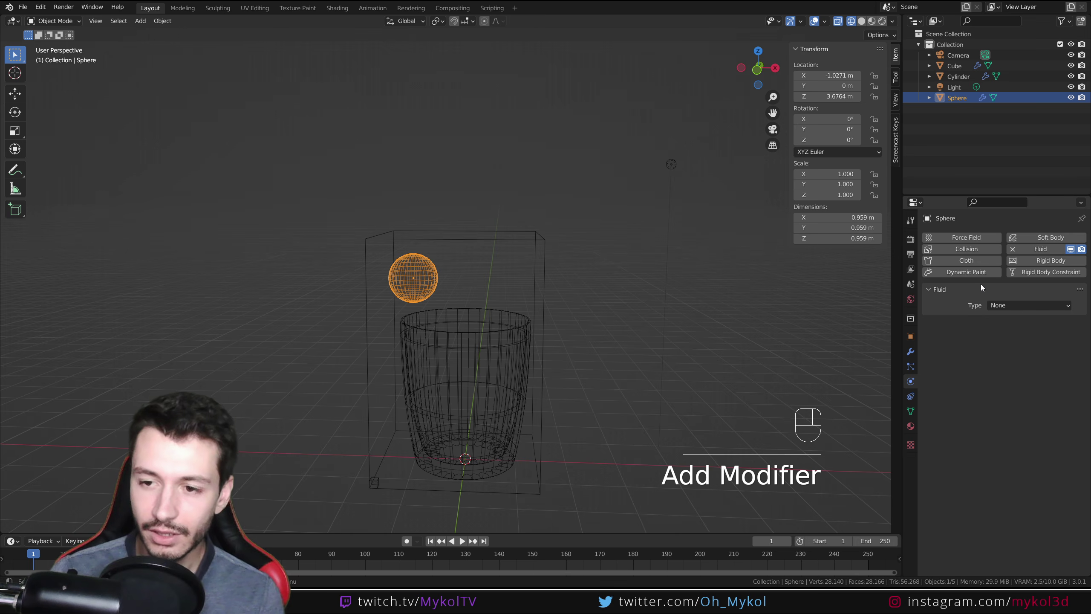
{"action": "left_click", "coordinate": [1028, 305]}
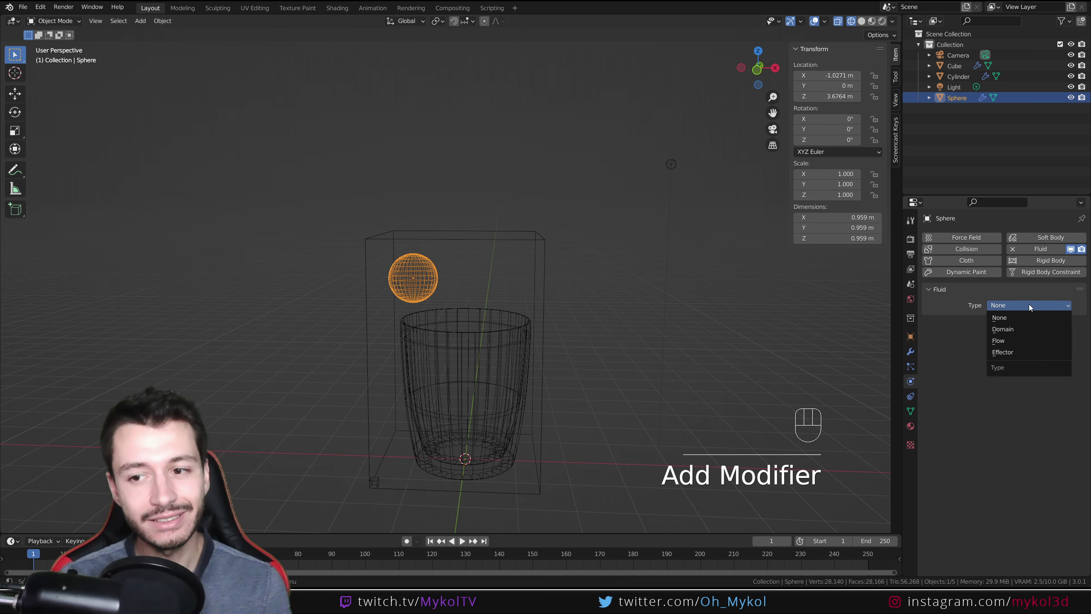
{"action": "left_click", "coordinate": [1006, 329]}
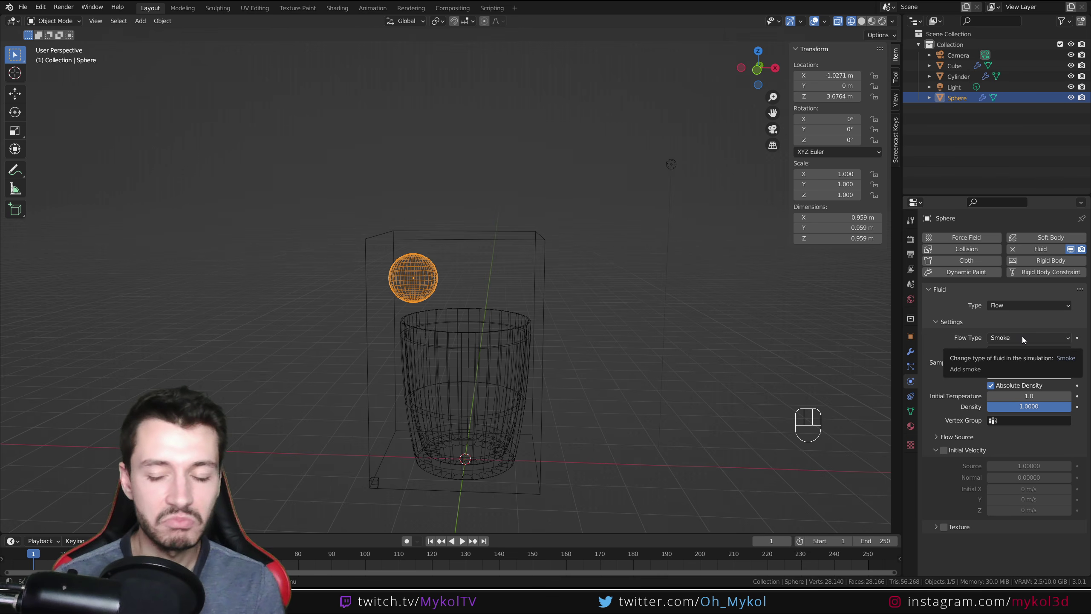
{"action": "left_click", "coordinate": [1021, 337]}
{"action": "left_click", "coordinate": [1010, 385]}
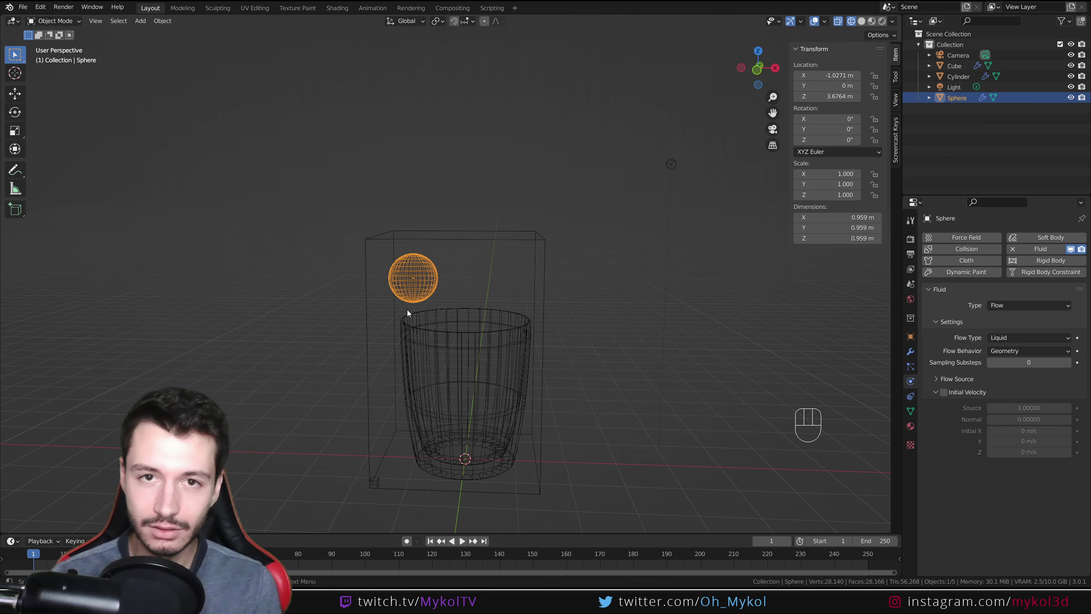
- Add Fluid physics to the glass as an Effector with effector type Collision, and save the file
{"action": "left_click", "coordinate": [480, 336]}
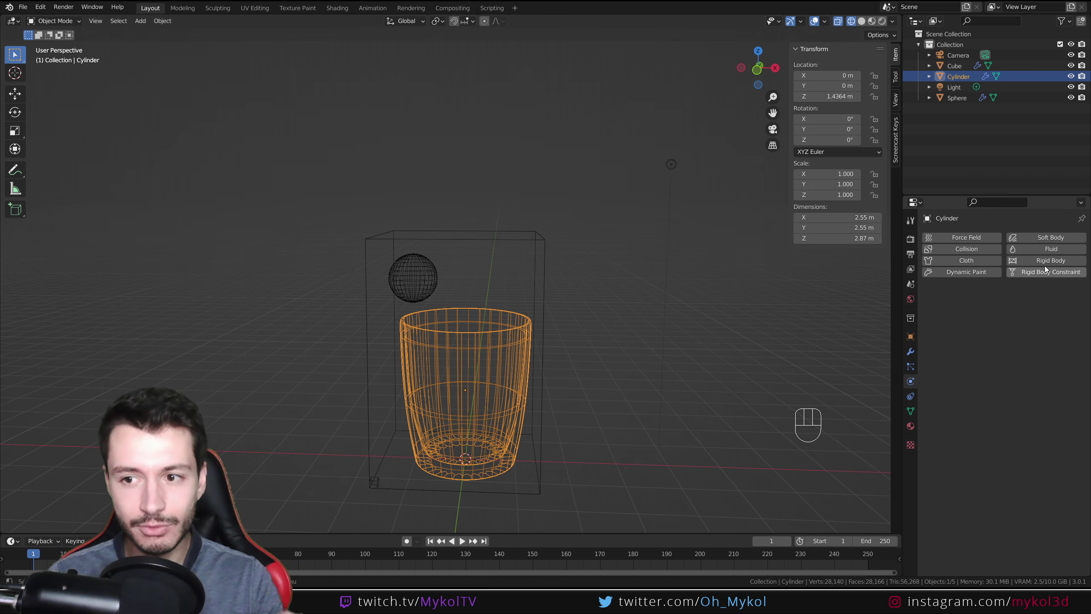
{"action": "left_click", "coordinate": [1043, 248]}
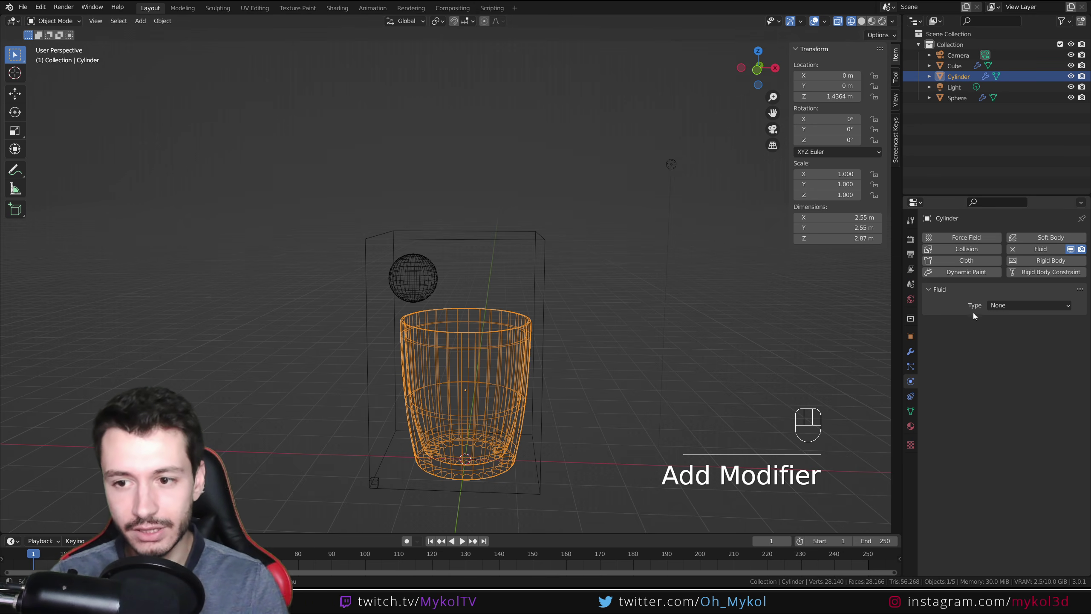
{"action": "left_click", "coordinate": [1006, 306]}
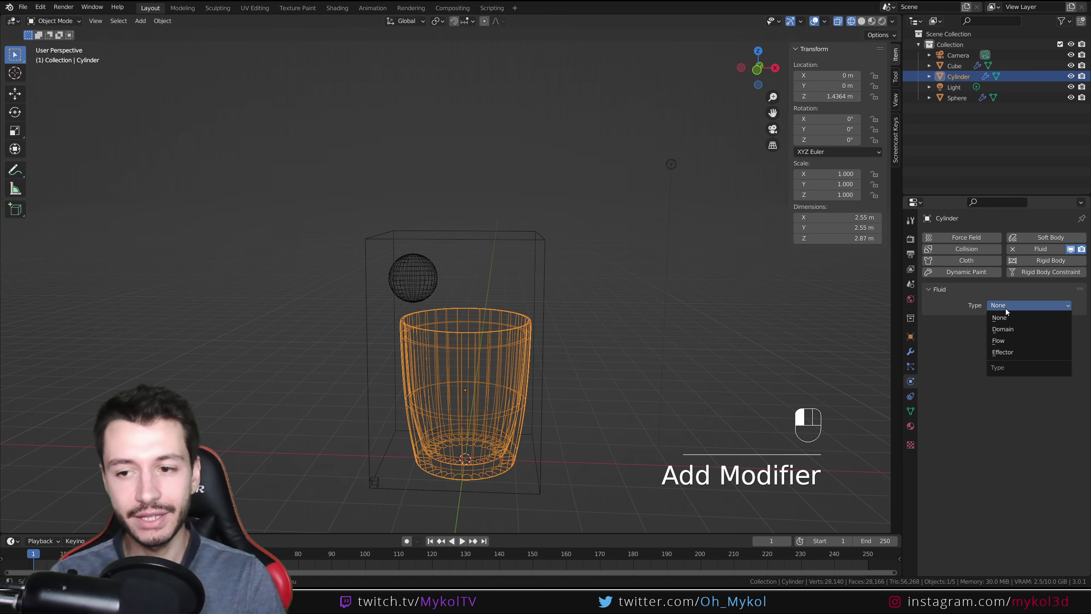
{"action": "left_click", "coordinate": [1011, 352]}
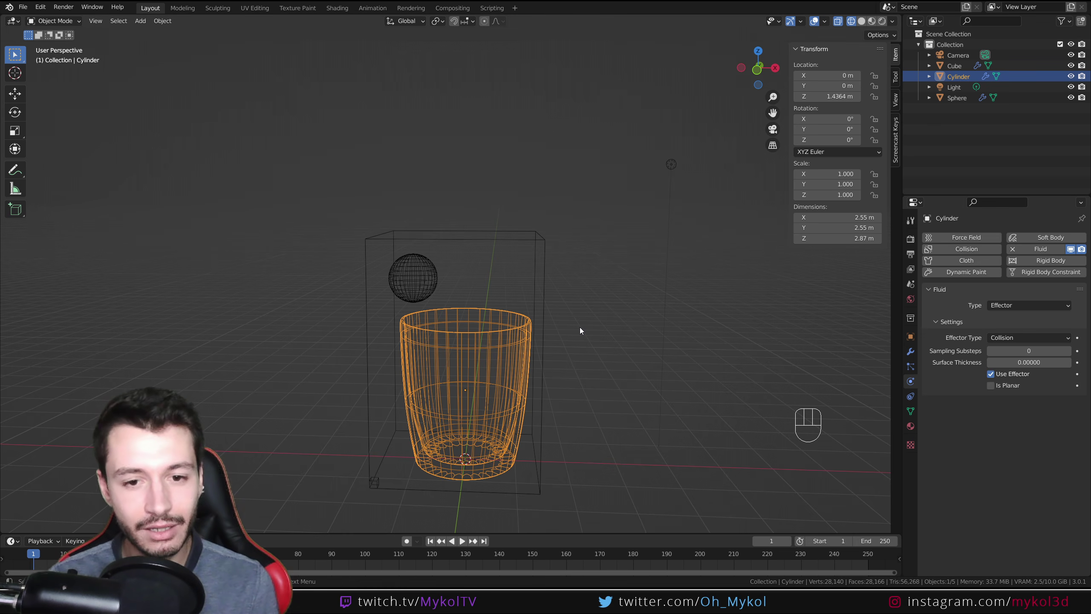
{"action": "key", "text": "ctrl+s"}
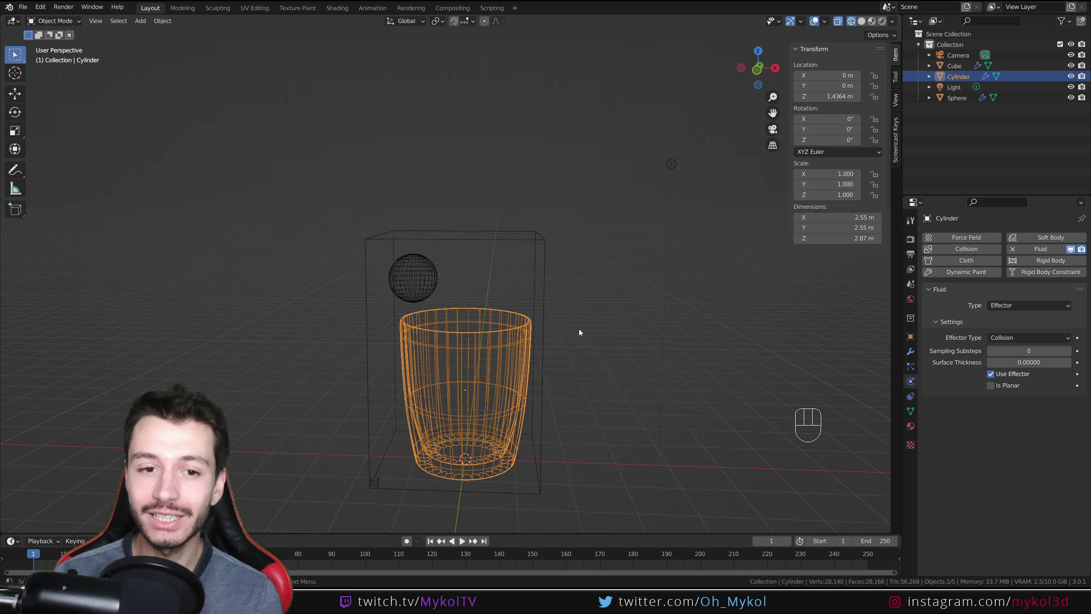
- Select the cube domain and play the timeline from the start to preview the unbaked simulation, stopping the playback
{"action": "left_click", "coordinate": [533, 244]}
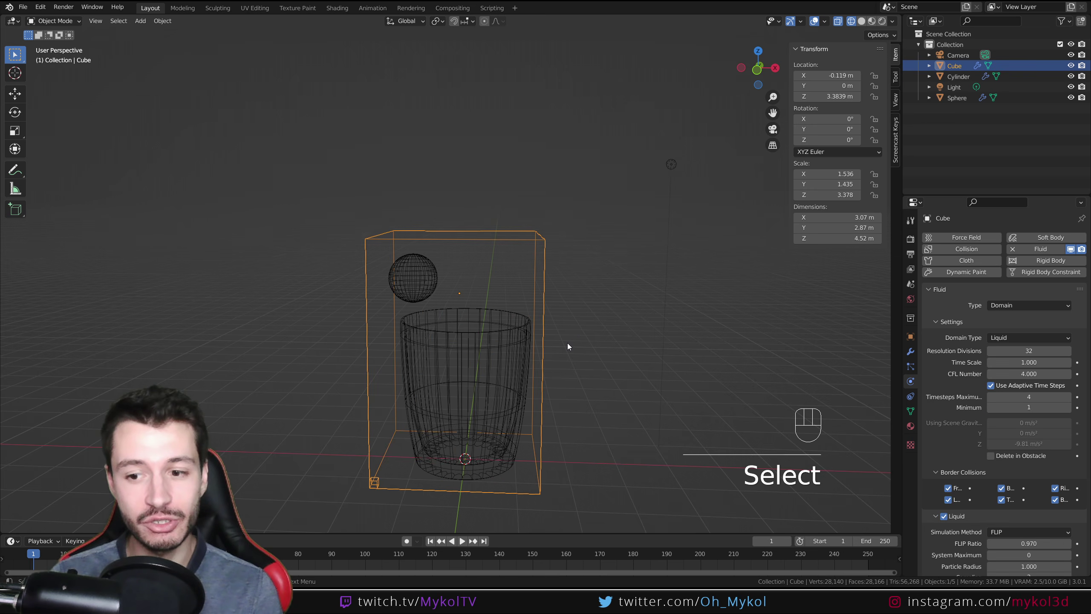
{"action": "scroll", "coordinate": [939, 415], "scroll_direction": "down", "scroll_amount": 15}
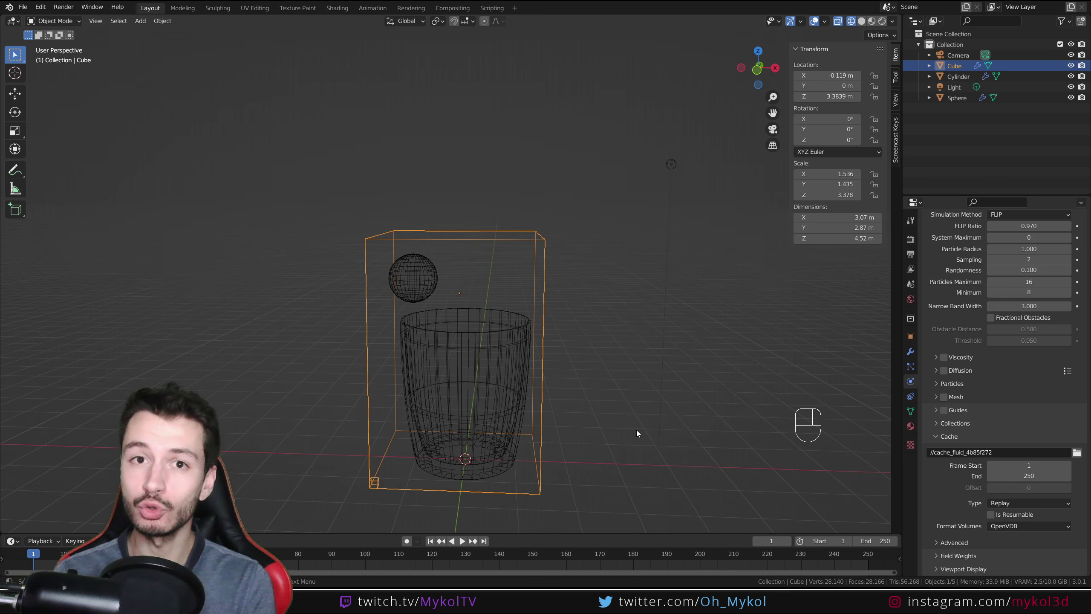
{"action": "key", "text": "space"}
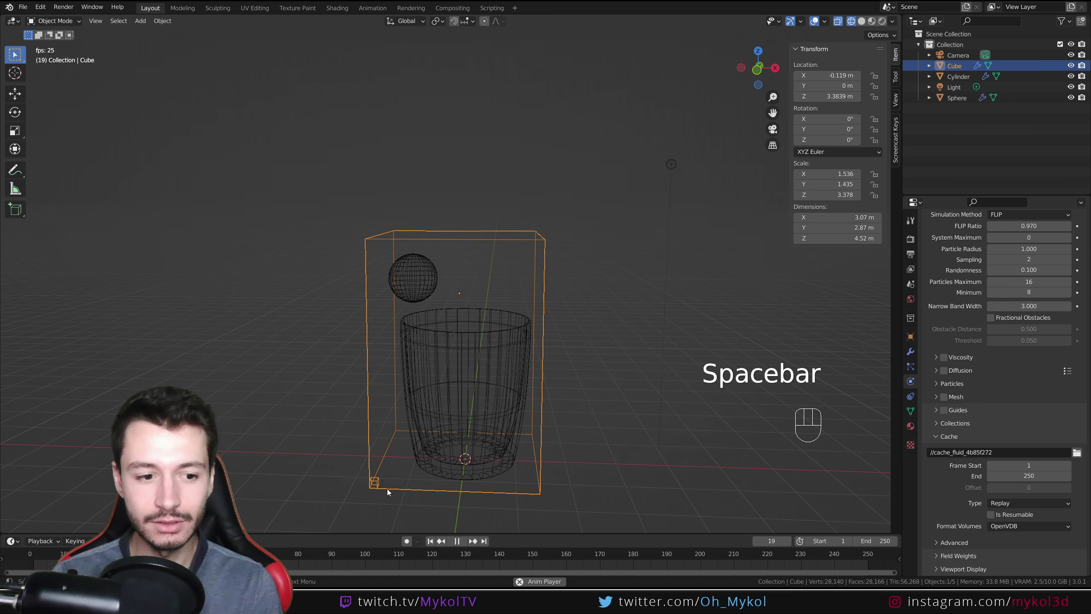
{"action": "left_click", "coordinate": [430, 541]}
{"action": "key", "text": "space"}
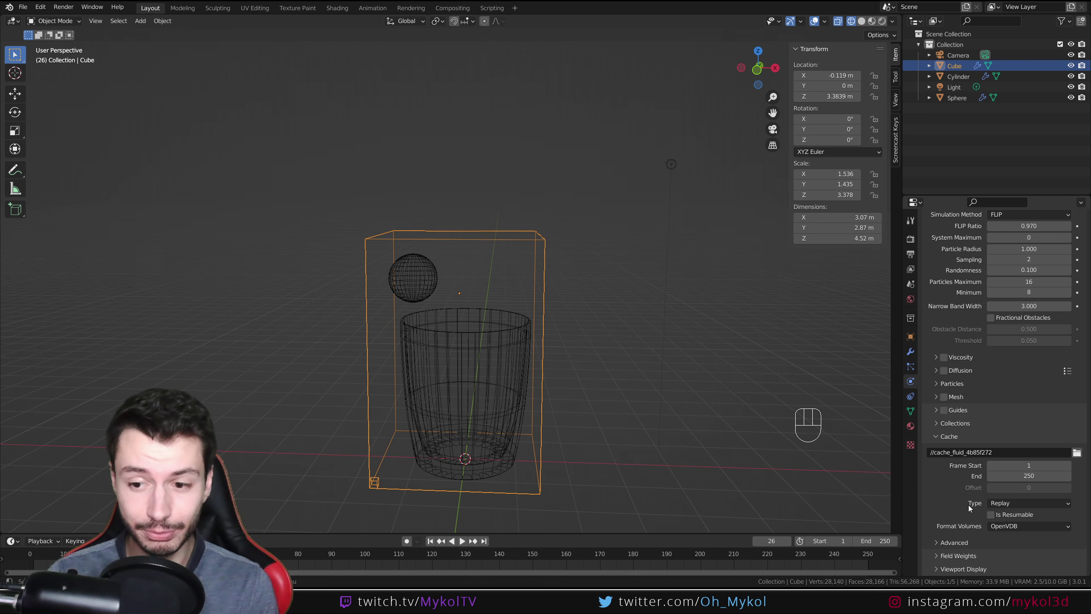
- Set the cube domain's cache type to All, bake the simulation and stop the bake partway
{"action": "left_click", "coordinate": [1021, 502]}
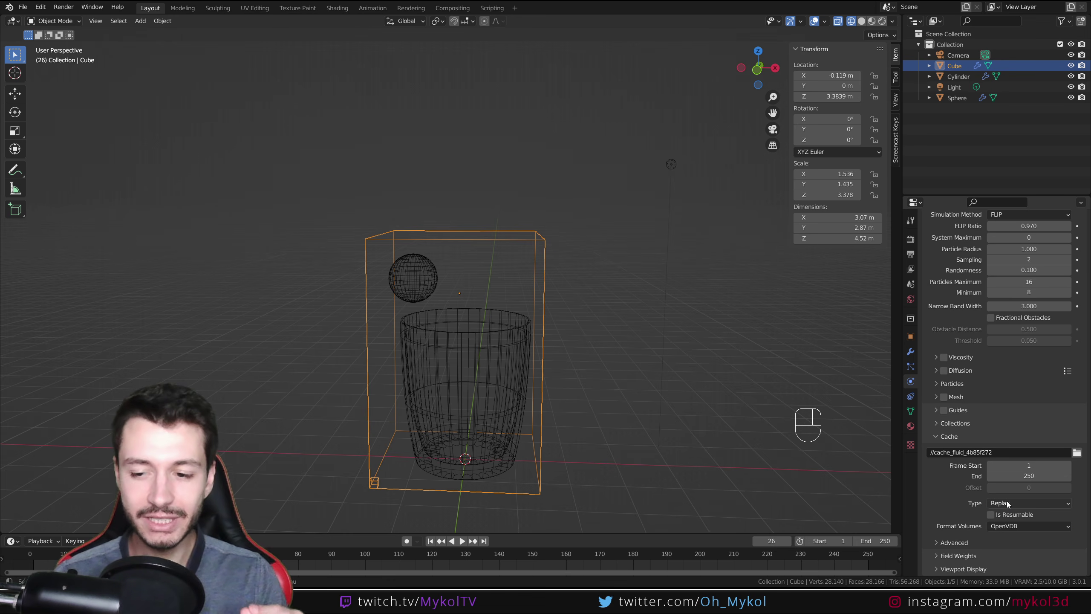
{"action": "scroll", "coordinate": [965, 430], "scroll_direction": "up", "scroll_amount": 10}
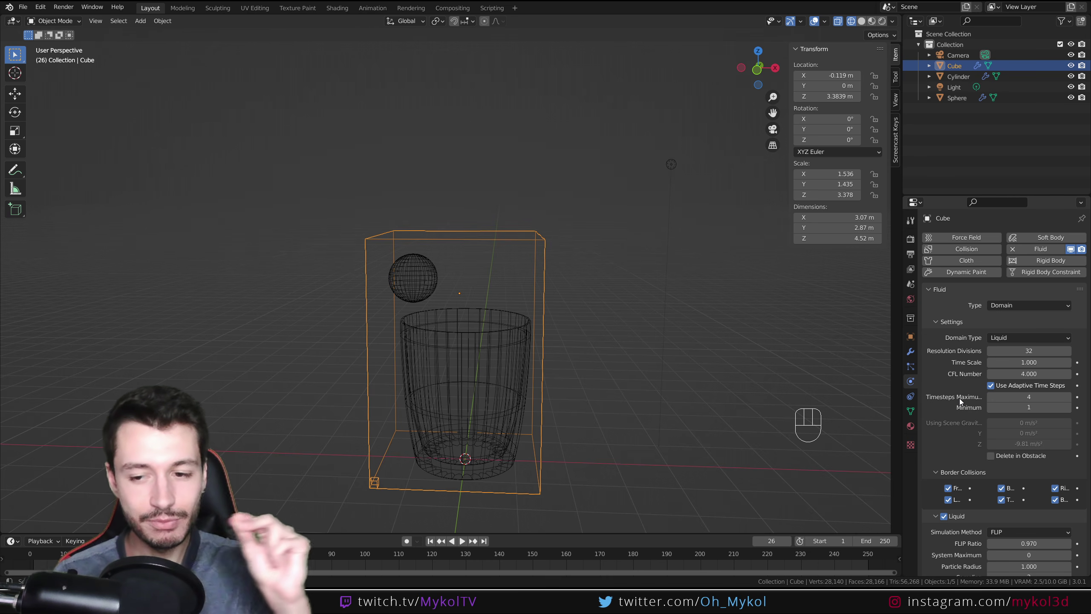
{"action": "scroll", "coordinate": [963, 415], "scroll_direction": "down", "scroll_amount": 8}
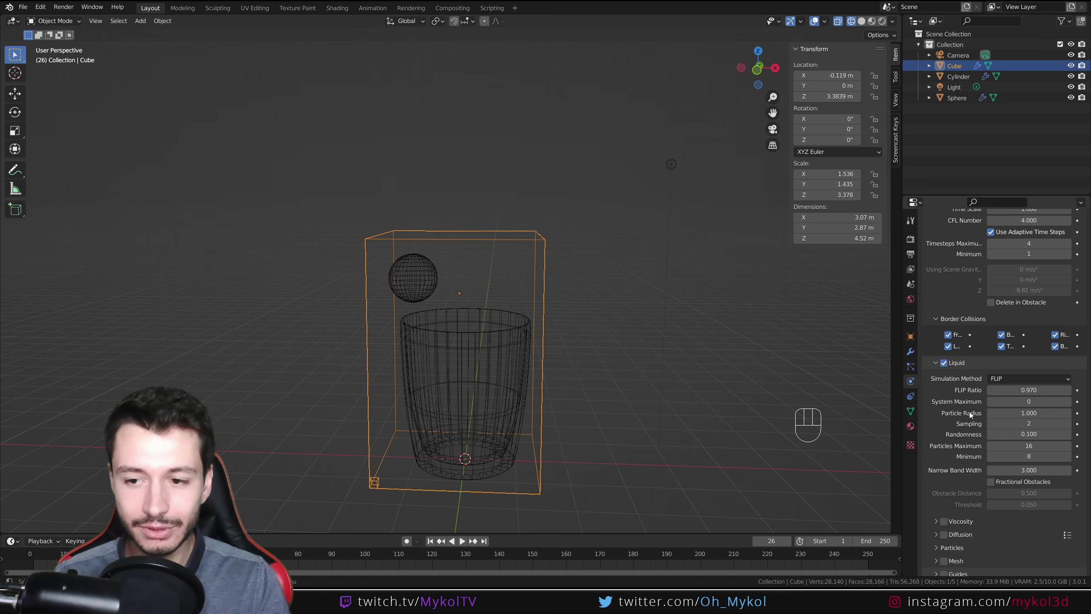
{"action": "scroll", "coordinate": [963, 433], "scroll_direction": "down", "scroll_amount": 7}
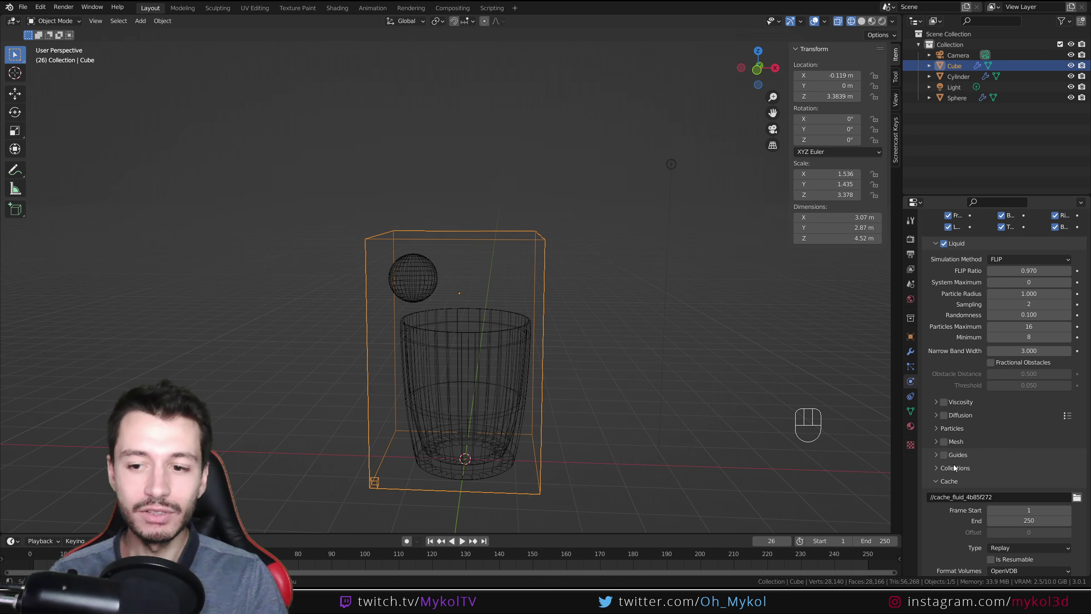
{"action": "scroll", "coordinate": [954, 495], "scroll_direction": "down", "scroll_amount": 3}
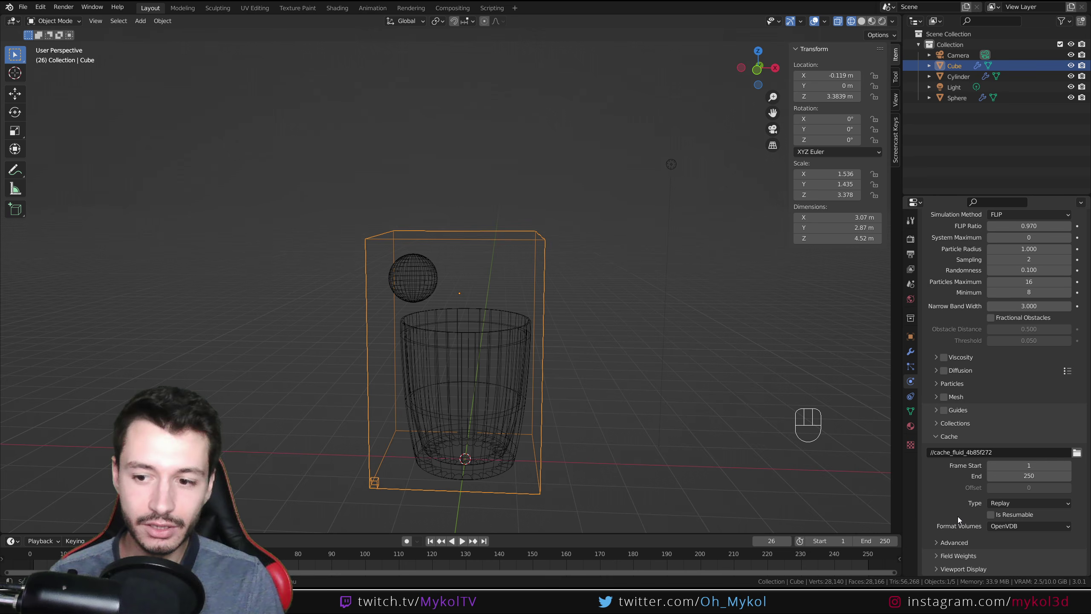
{"action": "left_click", "coordinate": [1011, 502]}
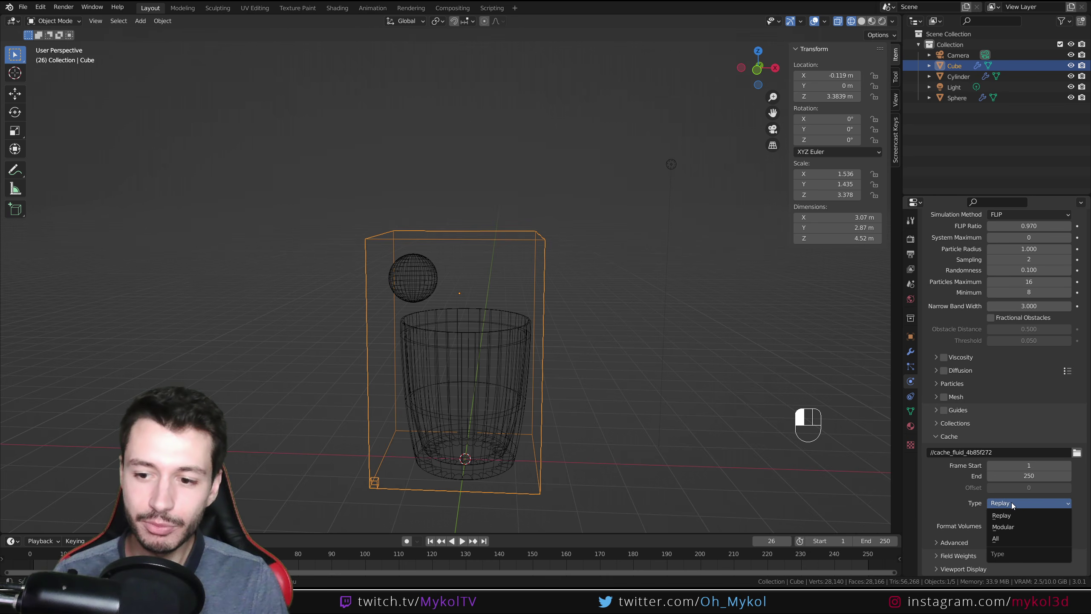
{"action": "left_click", "coordinate": [999, 541]}
{"action": "left_click", "coordinate": [992, 543]}
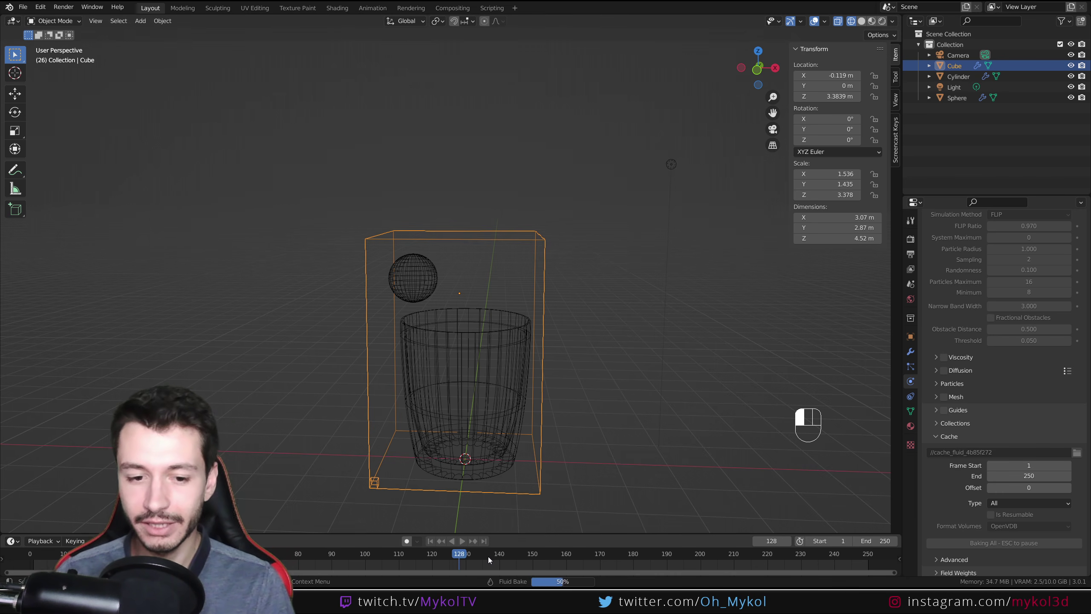
{"action": "key", "text": "Escape"}
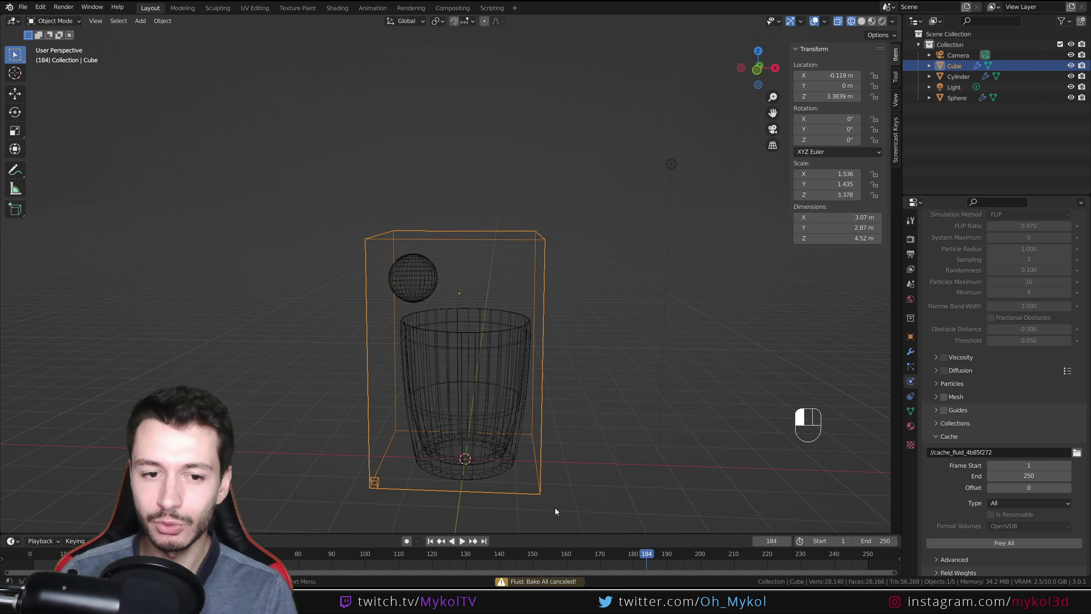
- Scrub and replay the baked frames to examine how the liquid particles fall from the sphere around the glass
{"action": "left_click_drag", "start_coordinate": [624, 542], "coordinate": [163, 554]}
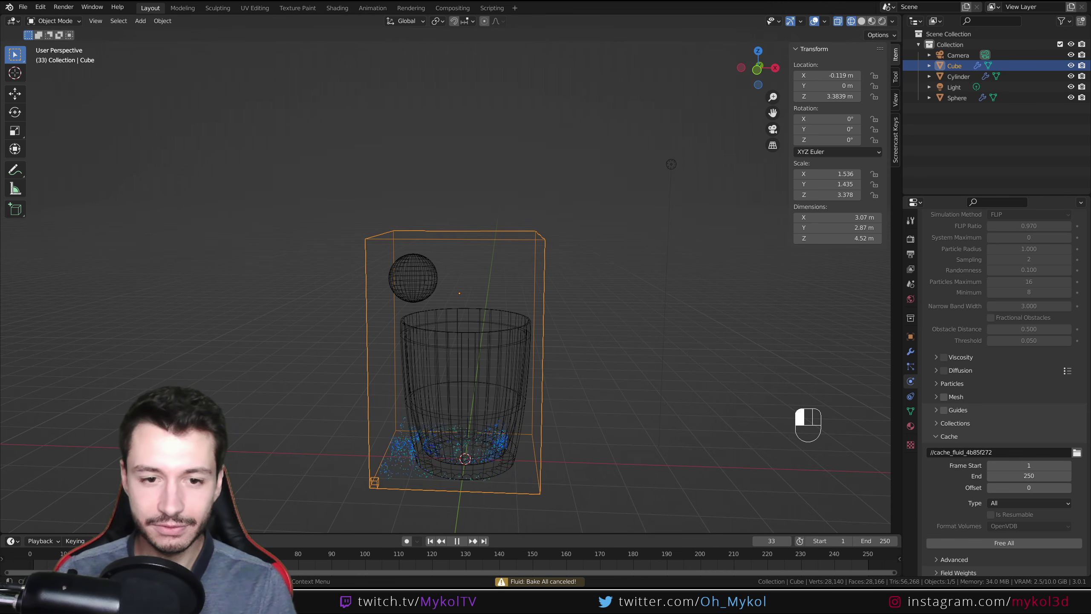
{"action": "key", "text": "space"}
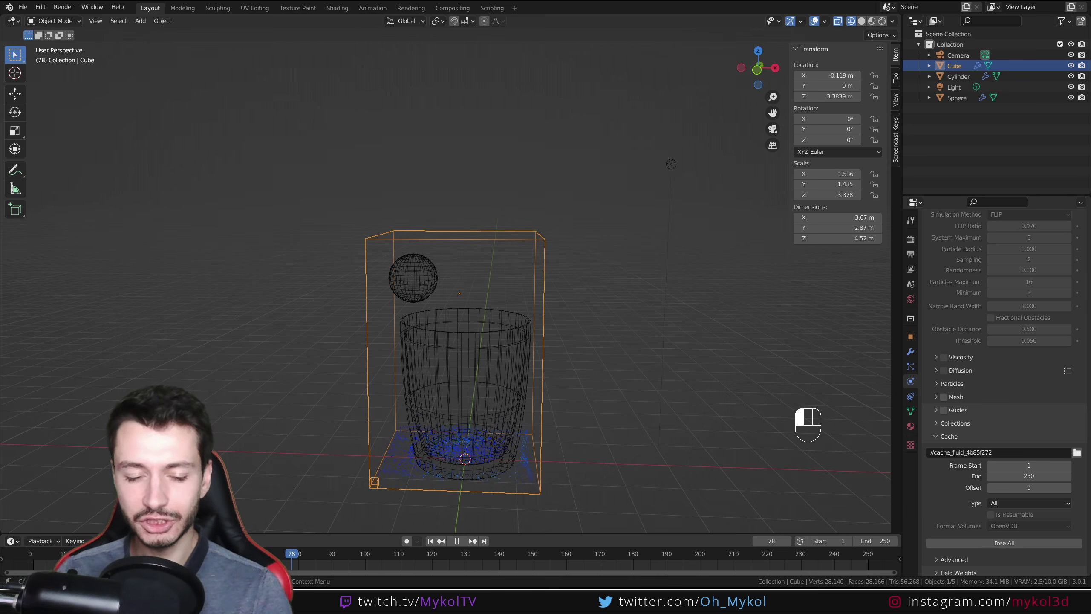
{"action": "key", "text": "Escape"}
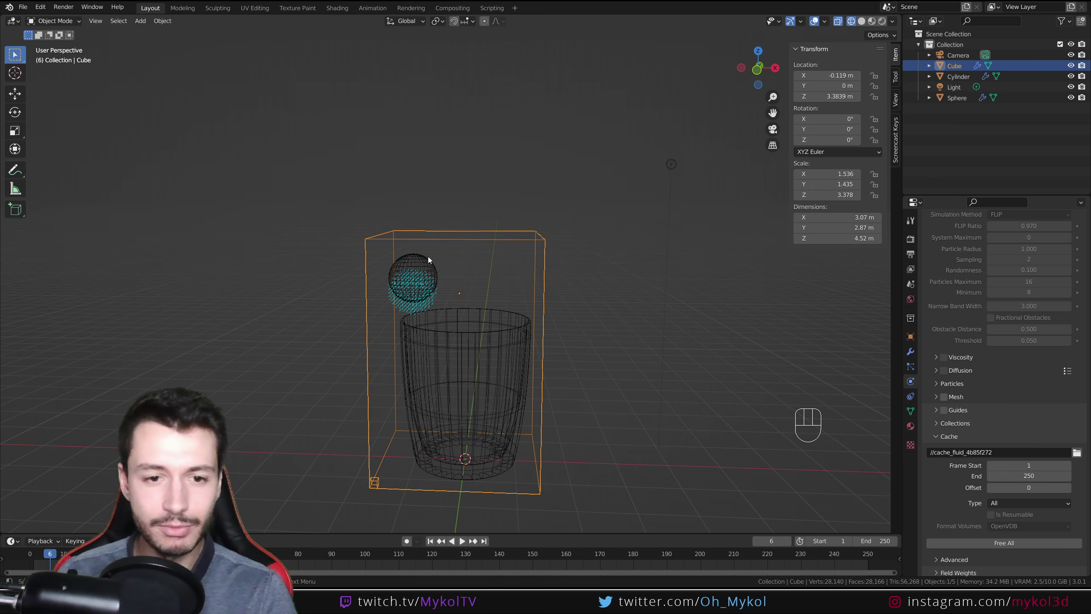
{"action": "left_click", "coordinate": [462, 540]}
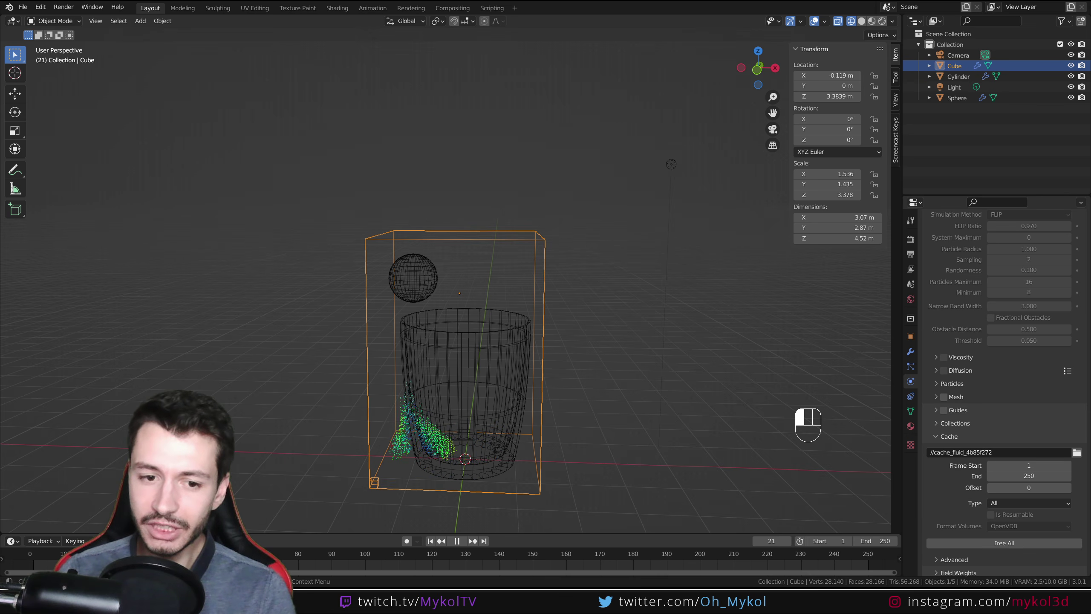
{"action": "key", "text": "space"}
- Check the simulation at frame 19 in solid shading, return to wireframe and review the domain settings
{"action": "left_click", "coordinate": [862, 21]}
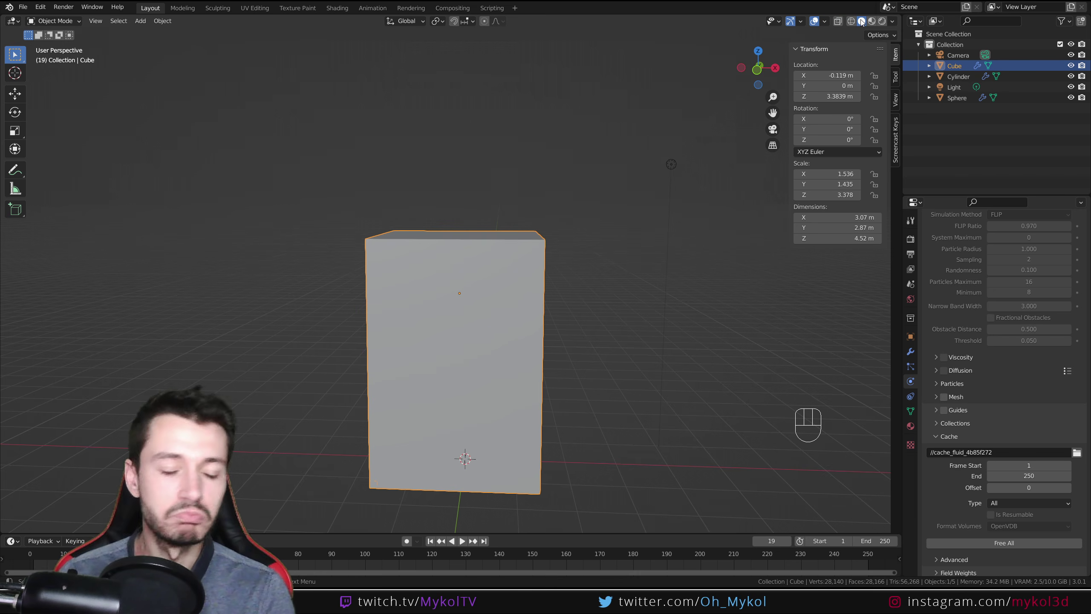
{"action": "left_click", "coordinate": [851, 23]}
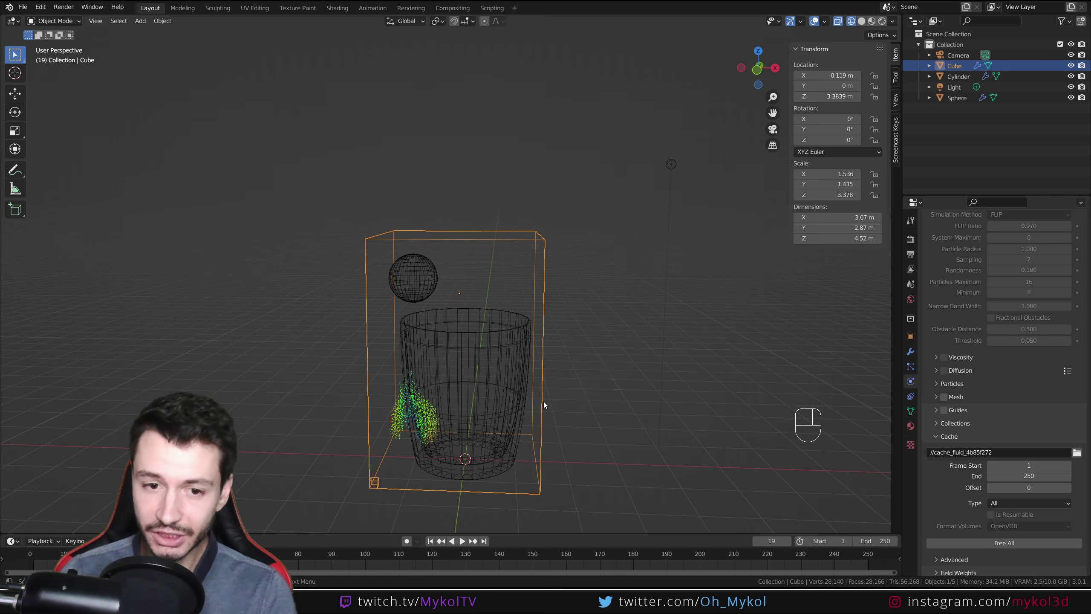
{"action": "scroll", "coordinate": [993, 386], "scroll_direction": "up", "scroll_amount": 5}
{"action": "scroll", "coordinate": [973, 417], "scroll_direction": "down", "scroll_amount": 5}
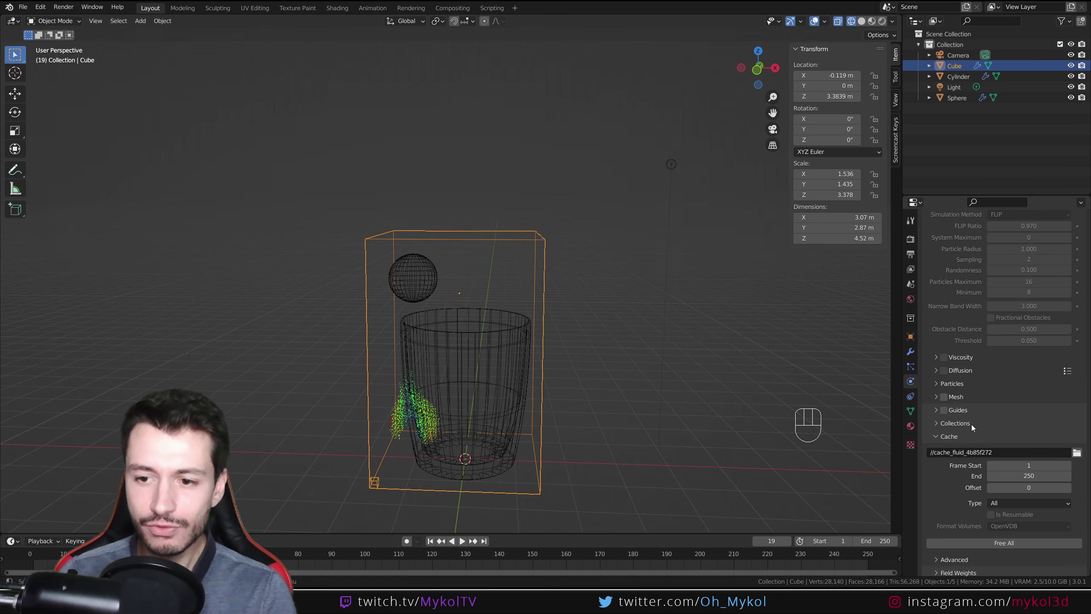
- Enable Mesh on the cube domain, bake all until about frame 87, and scrub back to frame 28 to view the liquid mesh
{"action": "left_click", "coordinate": [944, 396]}
{"action": "left_click", "coordinate": [936, 396]}
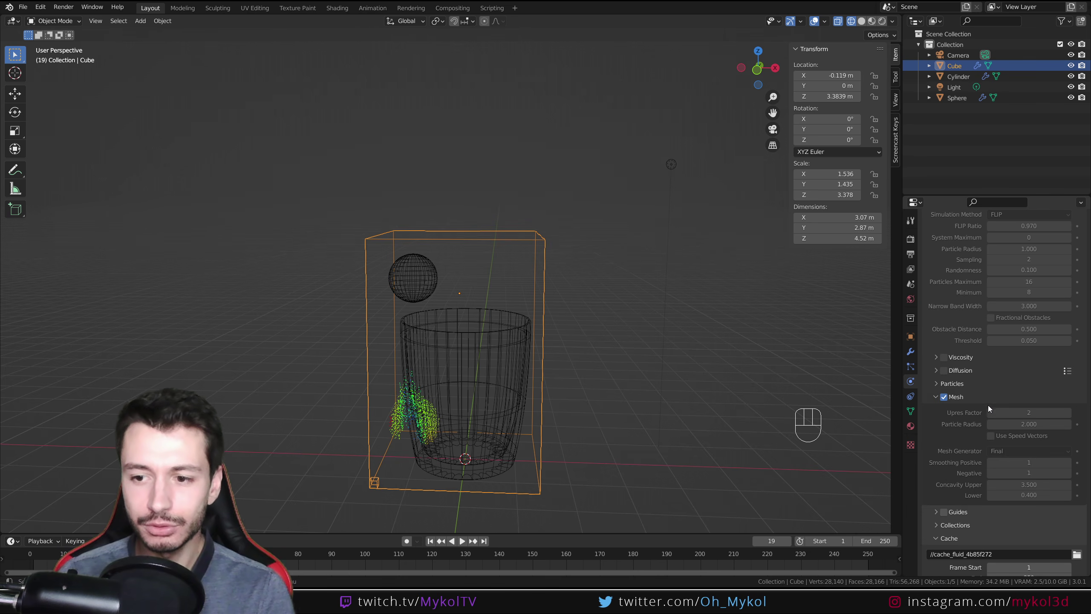
{"action": "scroll", "coordinate": [988, 406], "scroll_direction": "down", "scroll_amount": 6}
{"action": "left_click", "coordinate": [990, 525]}
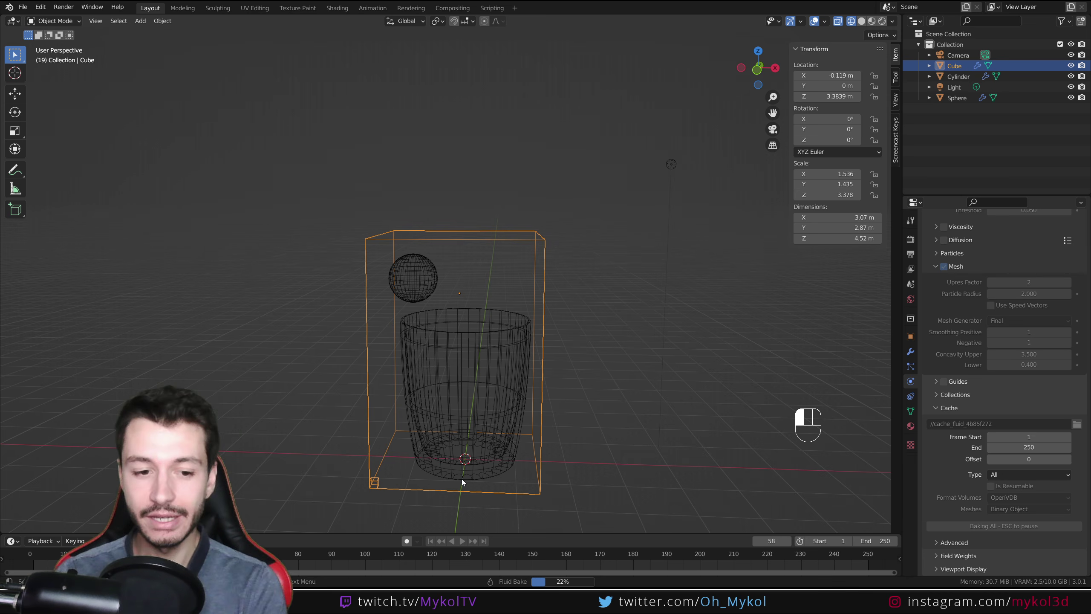
{"action": "key", "text": "Escape"}
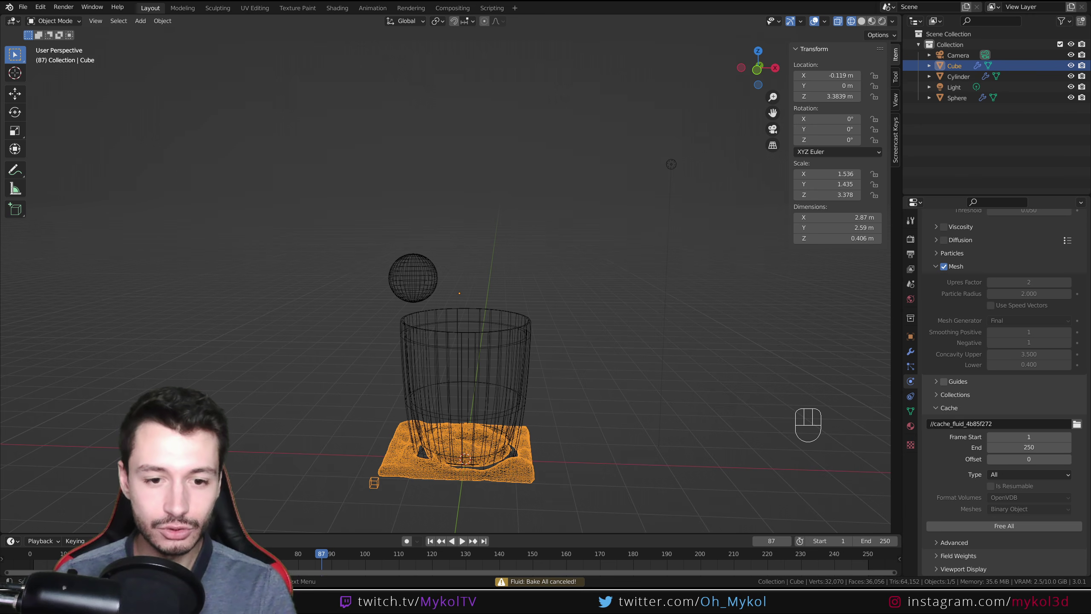
{"action": "left_click_drag", "start_coordinate": [322, 553], "coordinate": [124, 563]}
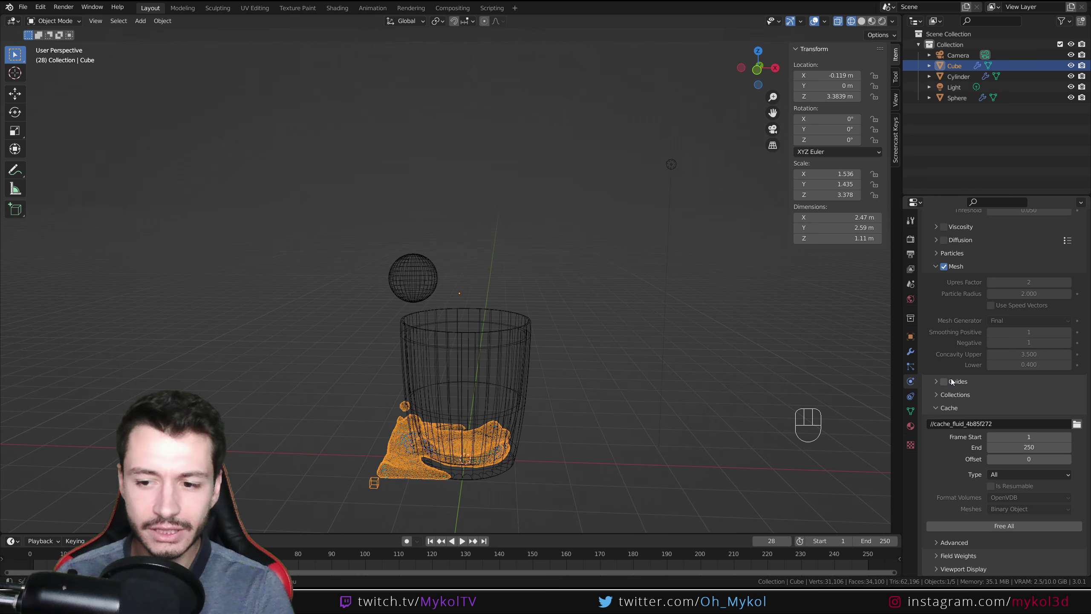
- Free all the baked data and set the domain's cache type to Modular with Is Resumable enabled
{"action": "left_click", "coordinate": [1005, 527]}
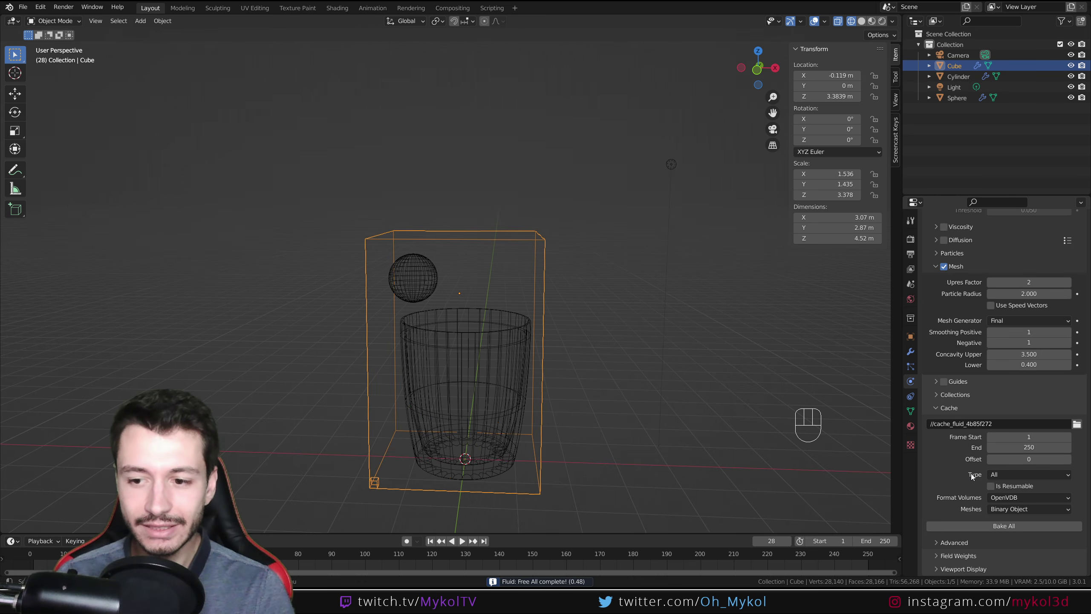
{"action": "left_click", "coordinate": [1014, 475]}
{"action": "scroll", "coordinate": [972, 474], "scroll_direction": "up", "scroll_amount": 10}
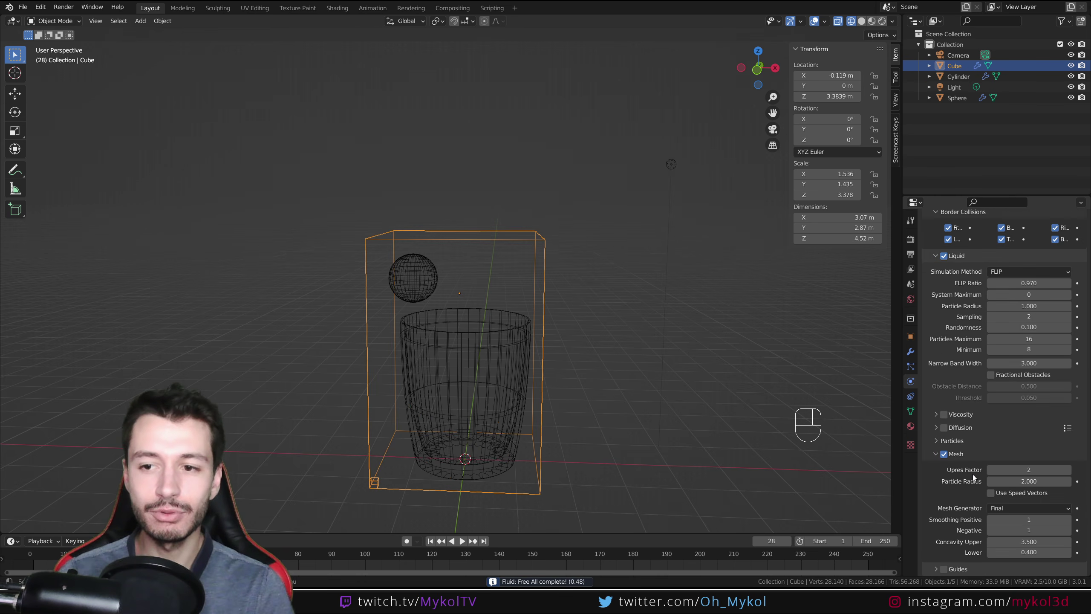
{"action": "scroll", "coordinate": [955, 274], "scroll_direction": "down", "scroll_amount": 10}
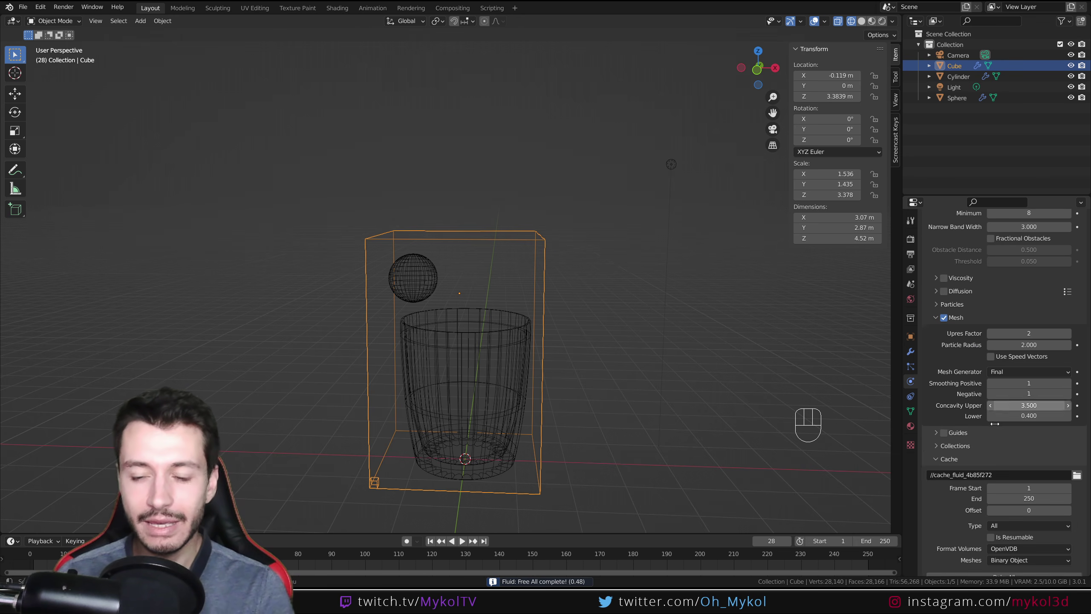
{"action": "left_click", "coordinate": [1010, 471]}
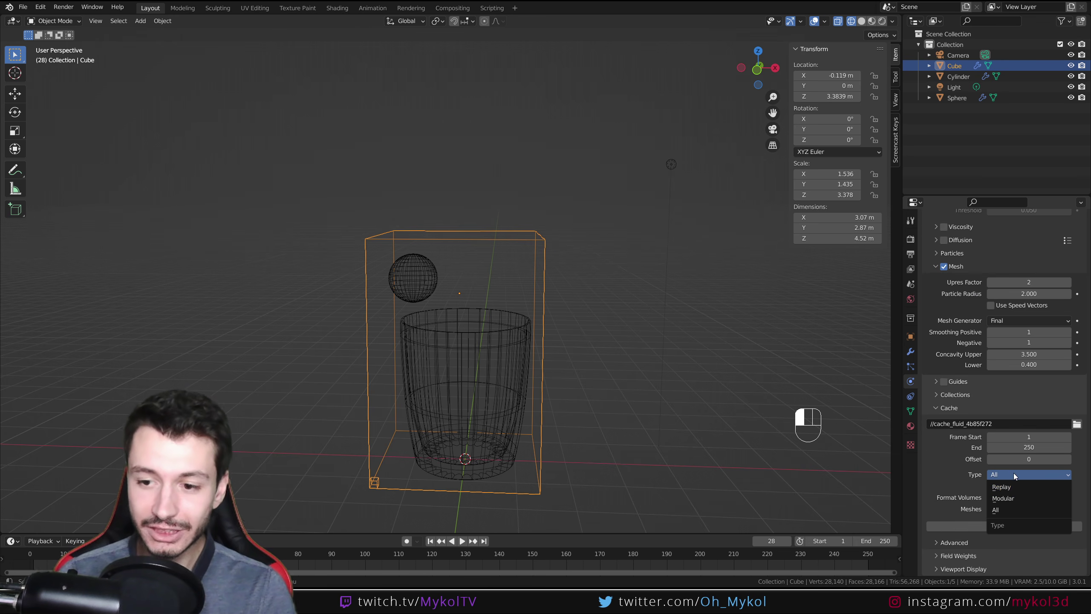
{"action": "left_click", "coordinate": [1004, 499]}
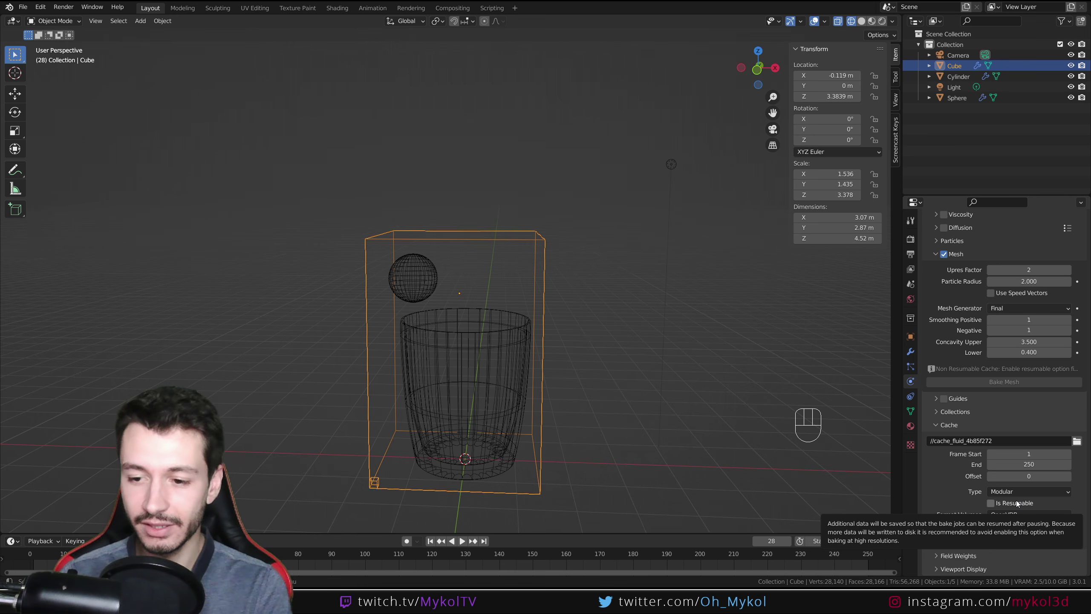
{"action": "scroll", "coordinate": [937, 483], "scroll_direction": "up", "scroll_amount": 10}
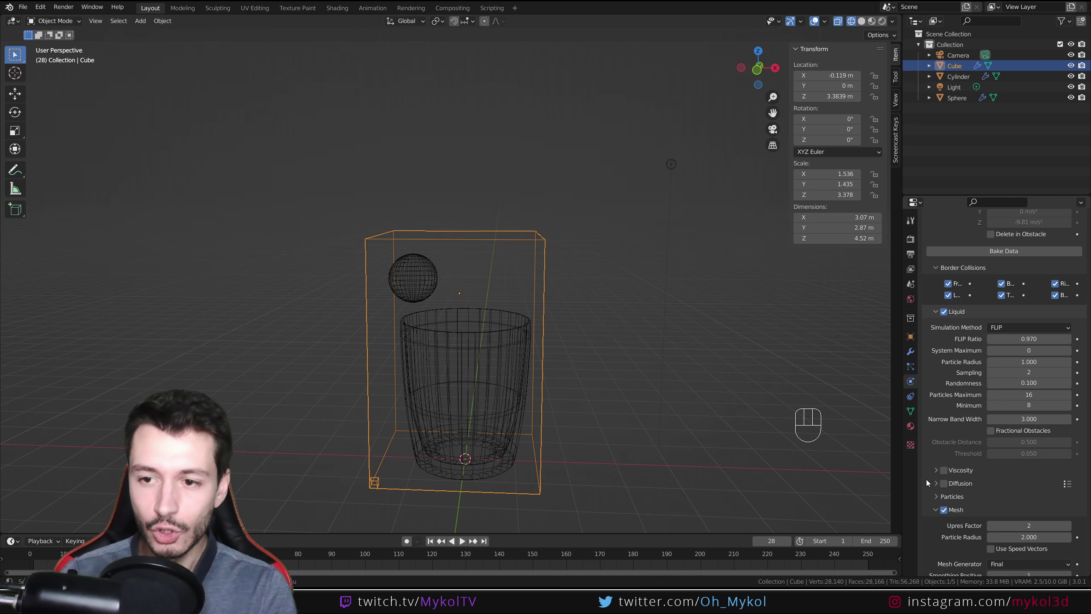
{"action": "scroll", "coordinate": [959, 387], "scroll_direction": "up", "scroll_amount": 4}
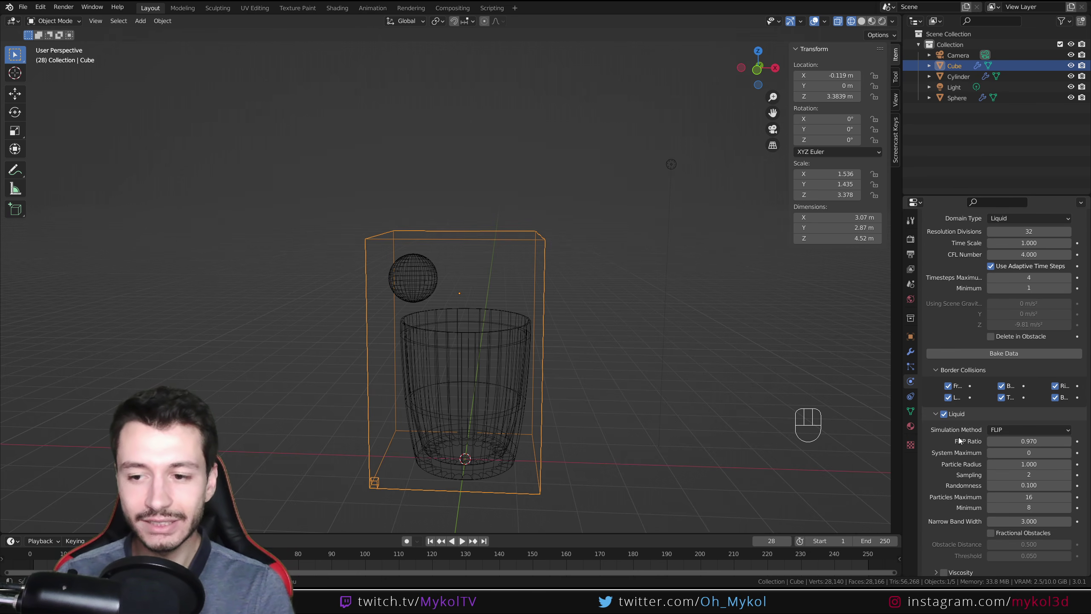
{"action": "scroll", "coordinate": [982, 387], "scroll_direction": "down", "scroll_amount": 12}
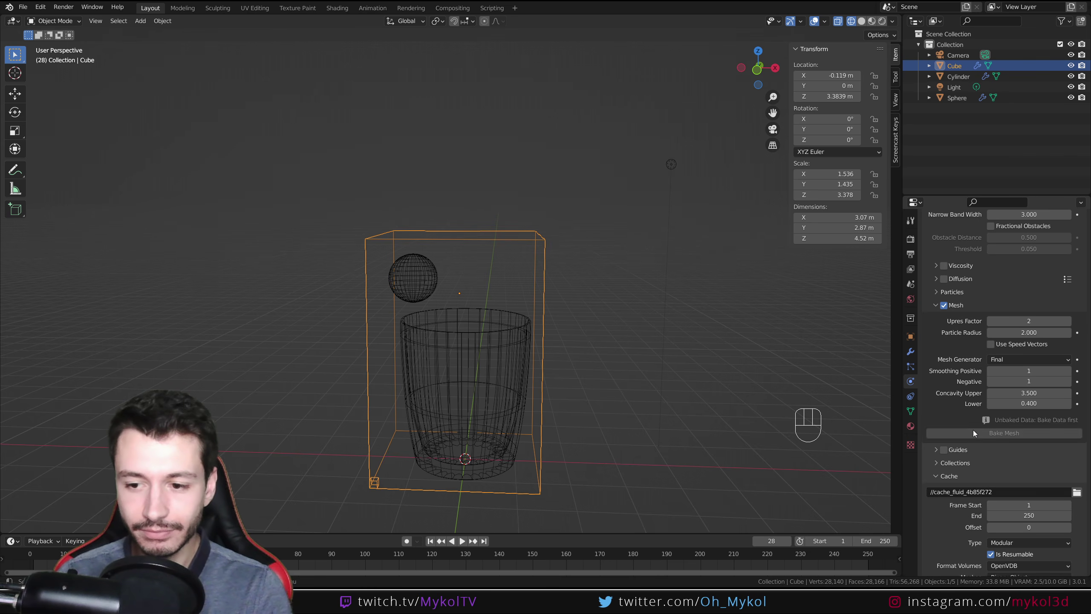
- Switch the cache type to All and back to Modular to compare their bake options
{"action": "scroll", "coordinate": [974, 443], "scroll_direction": "down", "scroll_amount": 2}
{"action": "left_click", "coordinate": [1030, 491]}
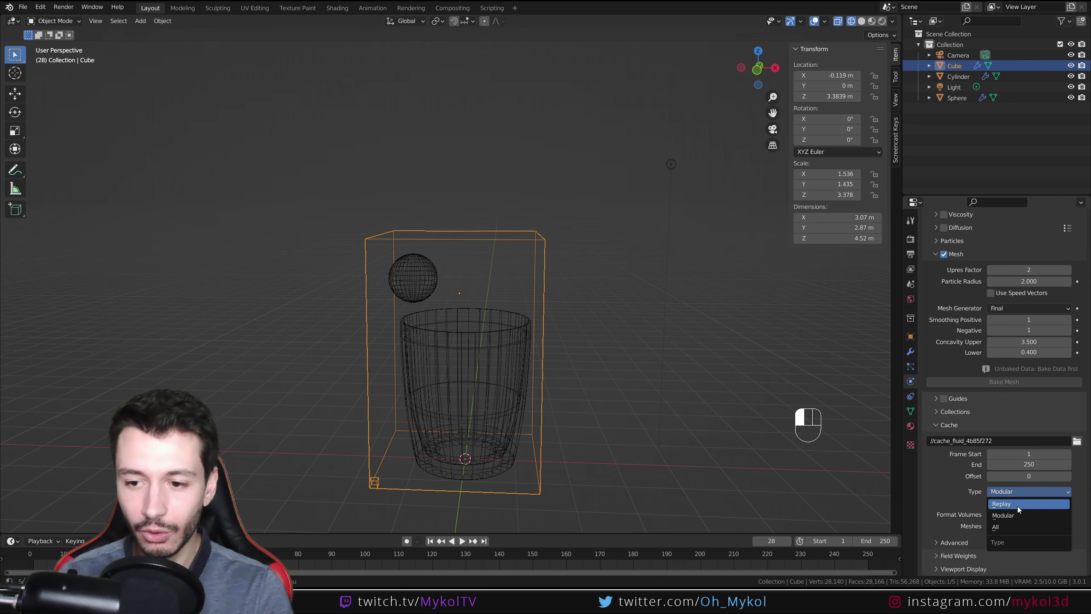
{"action": "scroll", "coordinate": [973, 444], "scroll_direction": "up", "scroll_amount": 5}
{"action": "scroll", "coordinate": [973, 445], "scroll_direction": "down", "scroll_amount": 5}
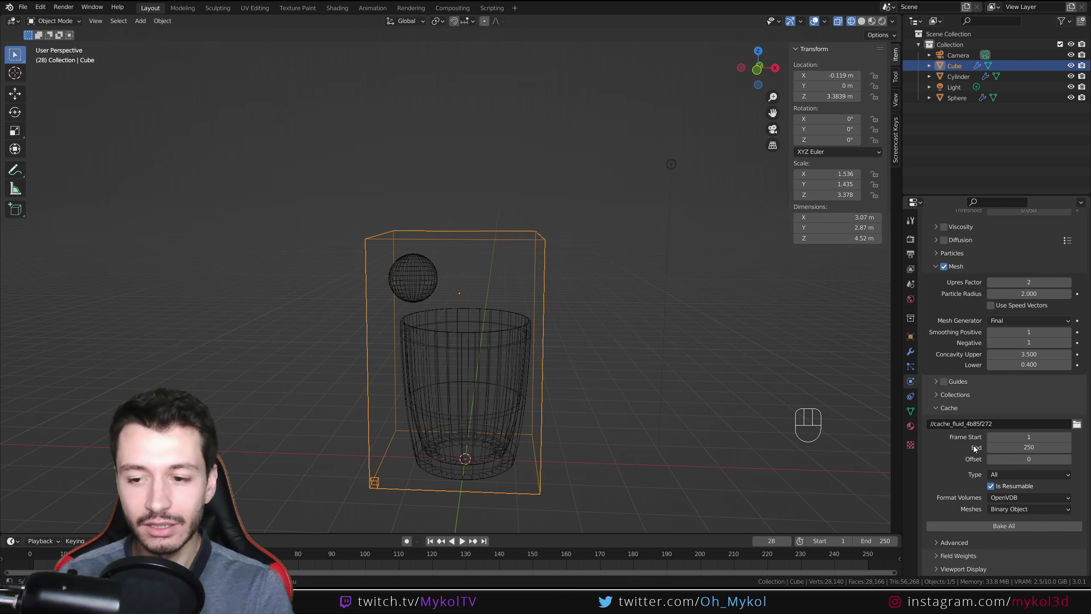
{"action": "left_click", "coordinate": [1009, 474]}
{"action": "scroll", "coordinate": [950, 493], "scroll_direction": "up", "scroll_amount": 10}
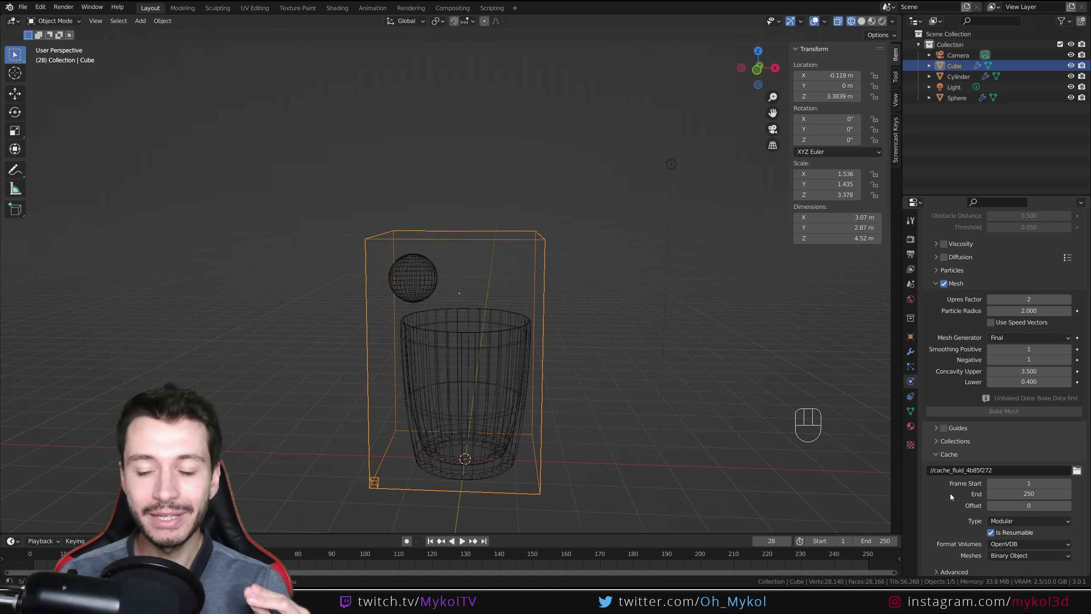
- Bake only the domain's fluid data, stop the bake partway, and play back the particles up to frame 17
{"action": "scroll", "coordinate": [963, 398], "scroll_direction": "up", "scroll_amount": 5}
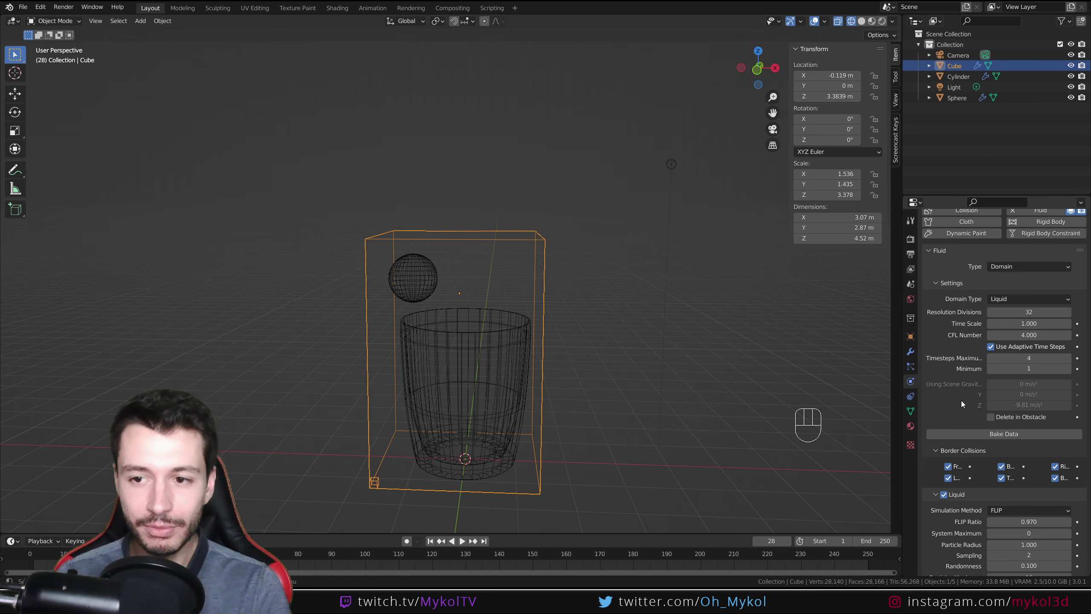
{"action": "left_click", "coordinate": [1005, 434]}
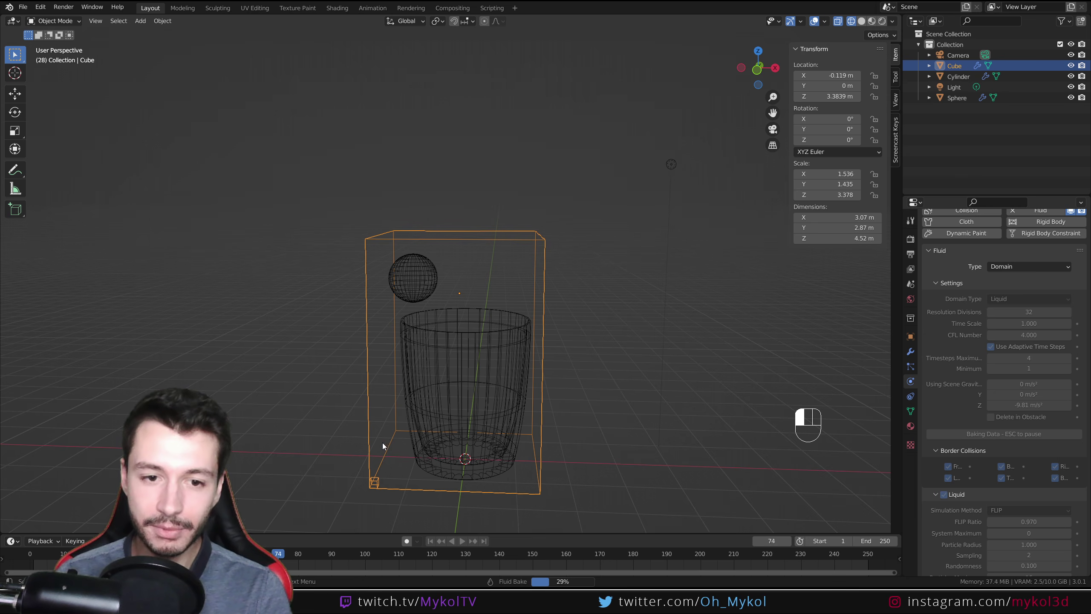
{"action": "key", "text": "Escape"}
{"action": "key", "text": "space"}
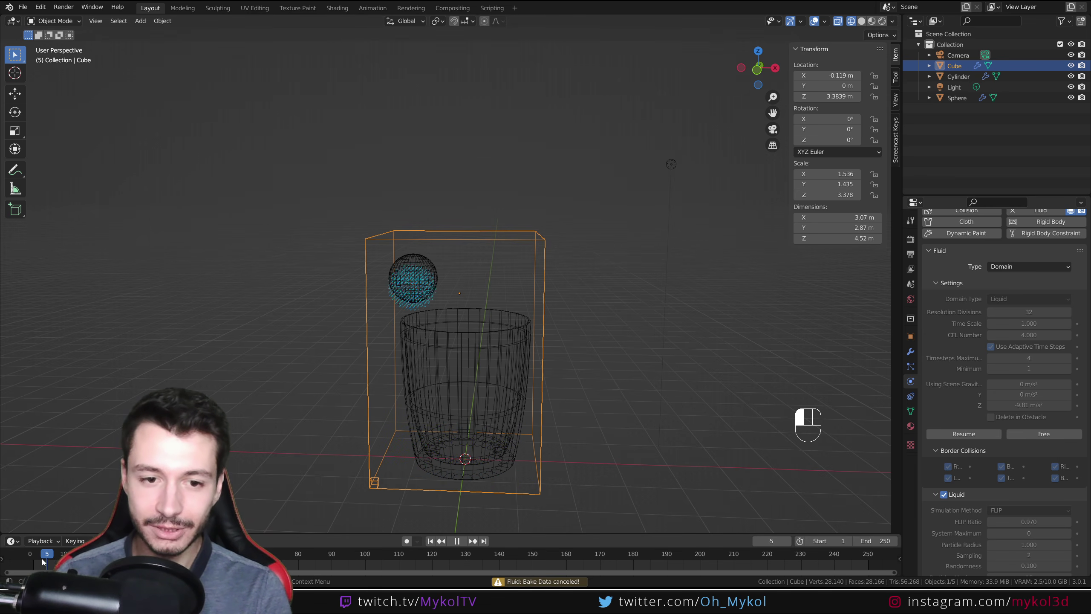
{"action": "key", "text": "space"}
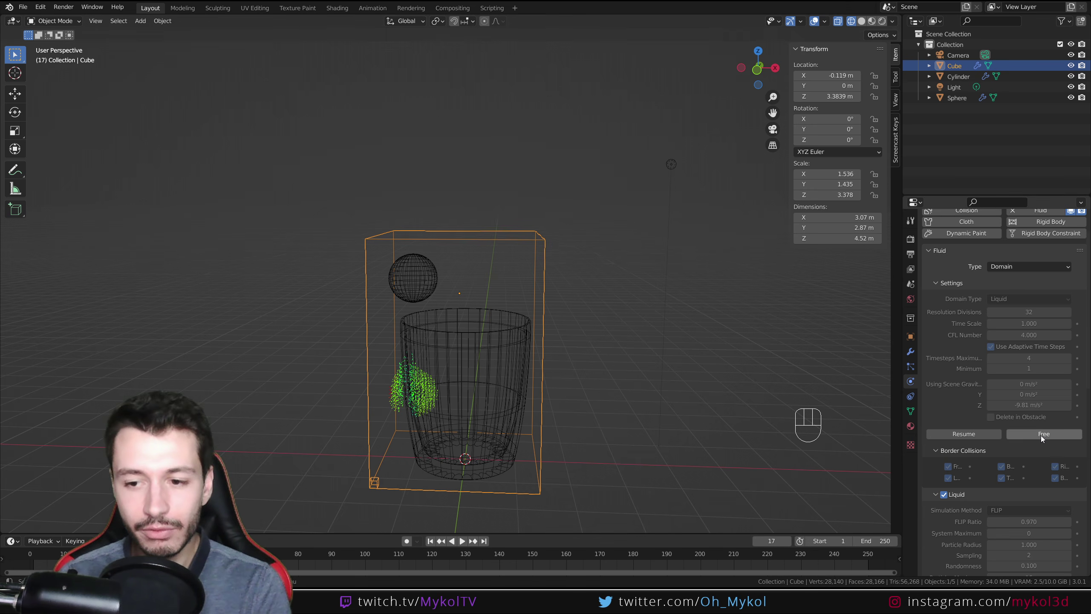
- Bake the domain's liquid mesh, stop it partway, and replay from the start up to frame 12
{"action": "scroll", "coordinate": [968, 425], "scroll_direction": "down", "scroll_amount": 10}
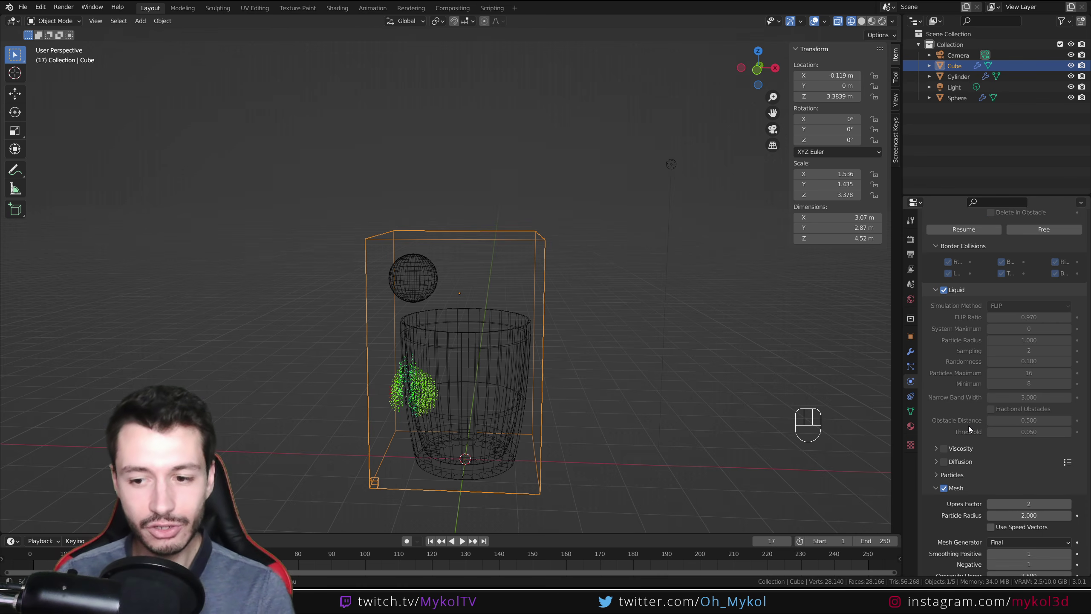
{"action": "scroll", "coordinate": [969, 437], "scroll_direction": "down", "scroll_amount": 5}
{"action": "left_click", "coordinate": [1005, 467]}
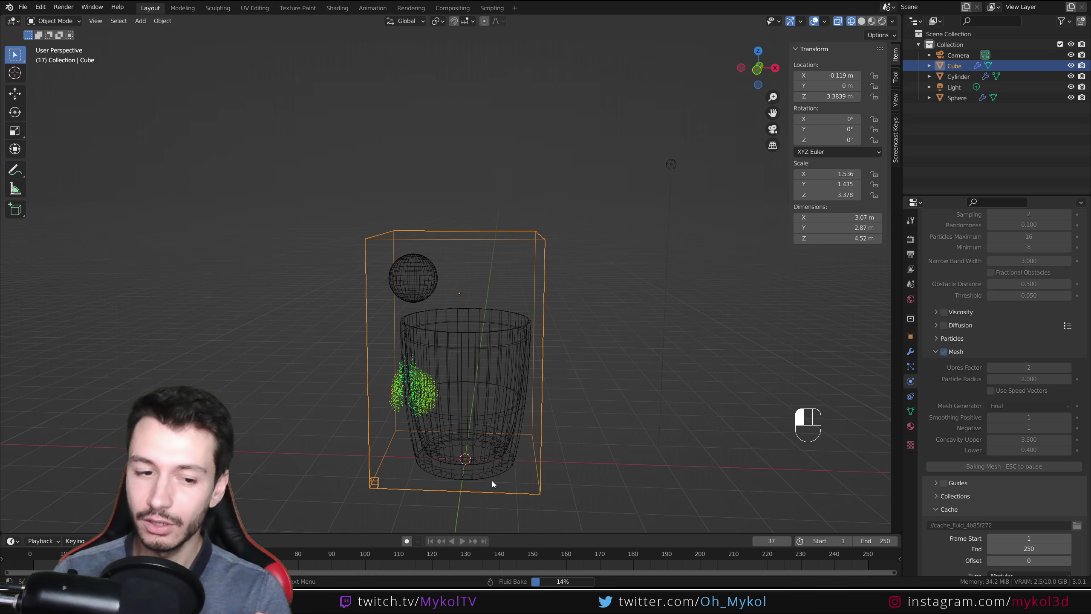
{"action": "key", "text": "Escape"}
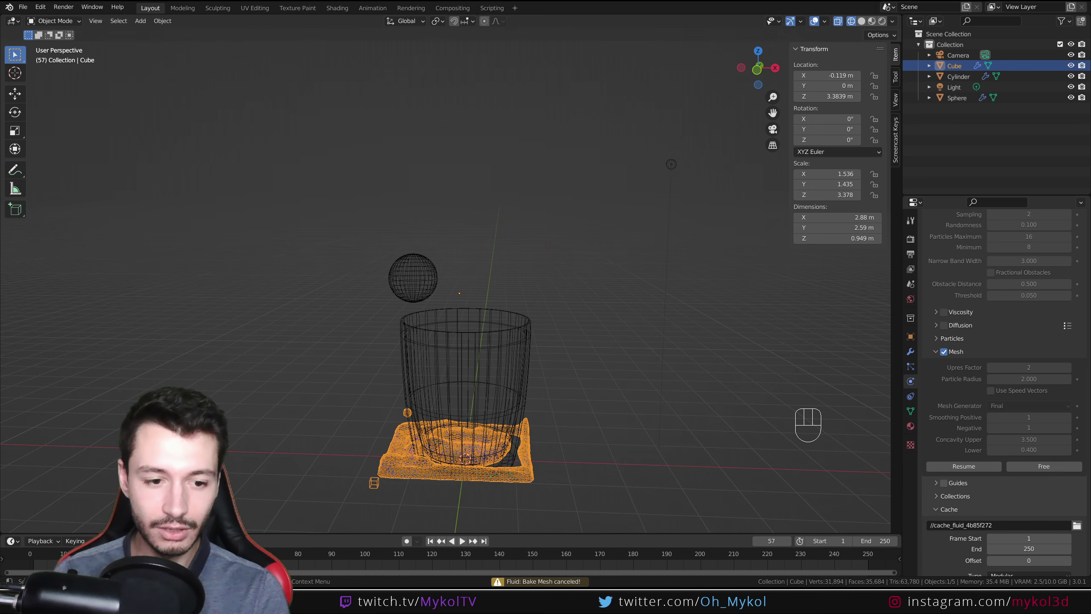
{"action": "key", "text": "space"}
{"action": "key", "text": "shift+Left"}
{"action": "key", "text": "shift+Left"}
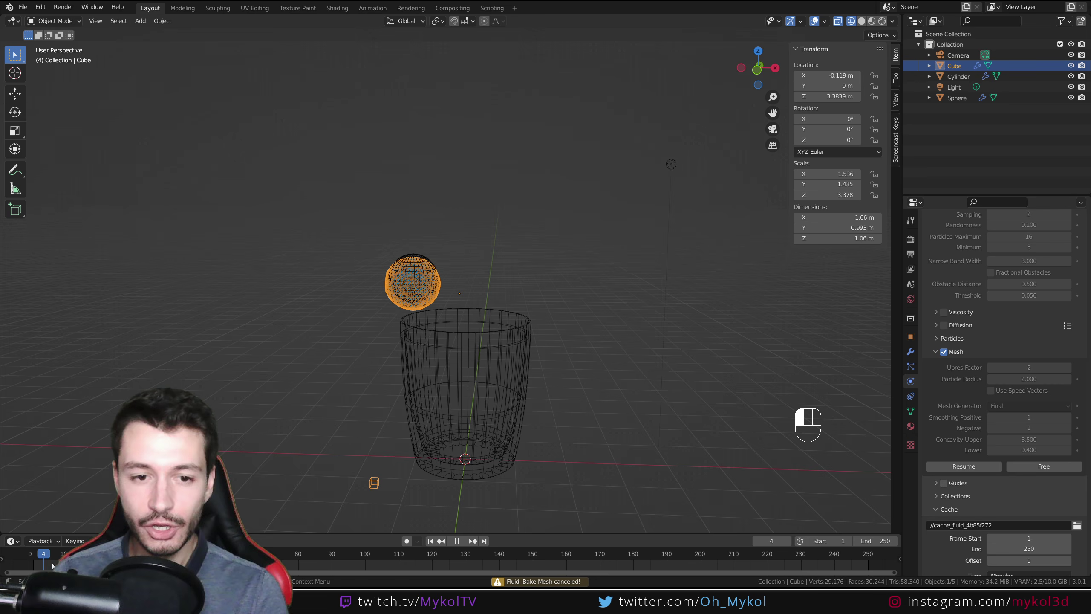
{"action": "key", "text": "space"}
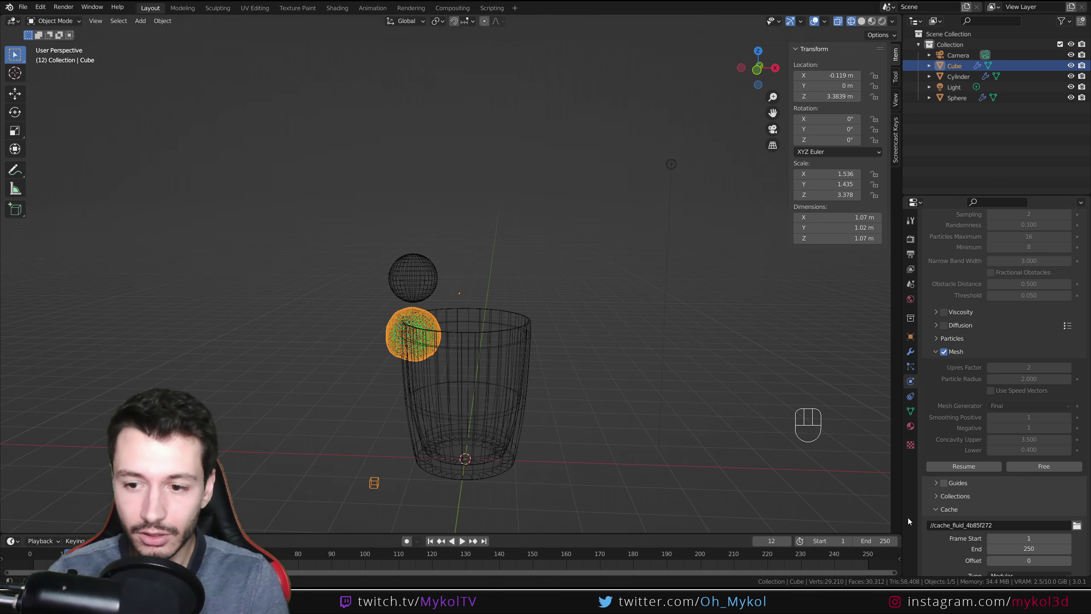
- Free the baked fluid data and set the domain's cache type to All
{"action": "scroll", "coordinate": [1002, 506], "scroll_direction": "down", "scroll_amount": 5}
{"action": "scroll", "coordinate": [1002, 502], "scroll_direction": "up", "scroll_amount": 10}
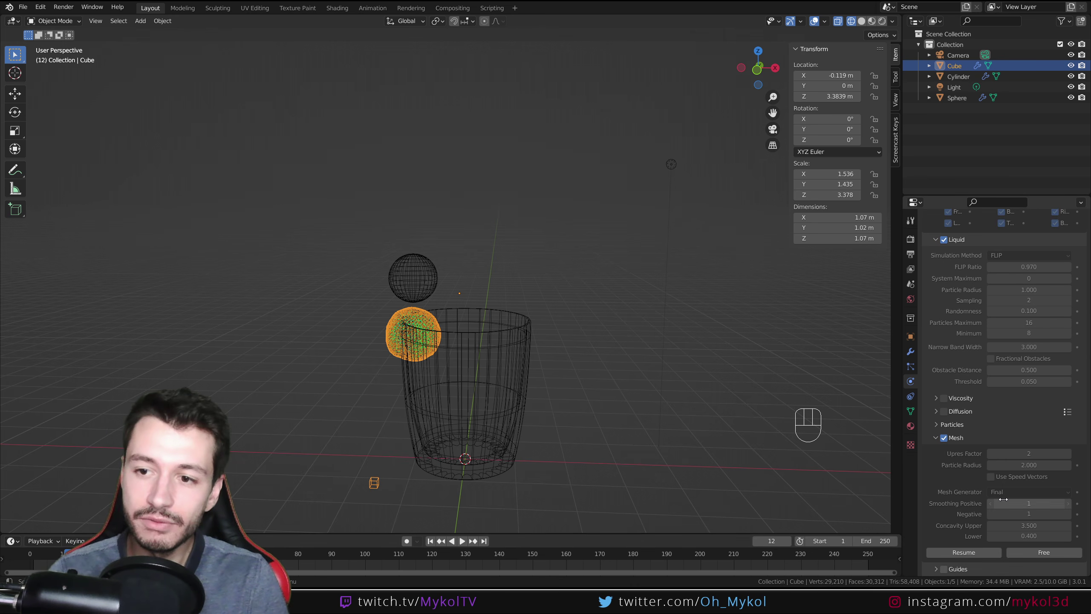
{"action": "scroll", "coordinate": [1003, 500], "scroll_direction": "up", "scroll_amount": 5}
{"action": "left_click", "coordinate": [1048, 264]}
{"action": "scroll", "coordinate": [1008, 395], "scroll_direction": "down", "scroll_amount": 15}
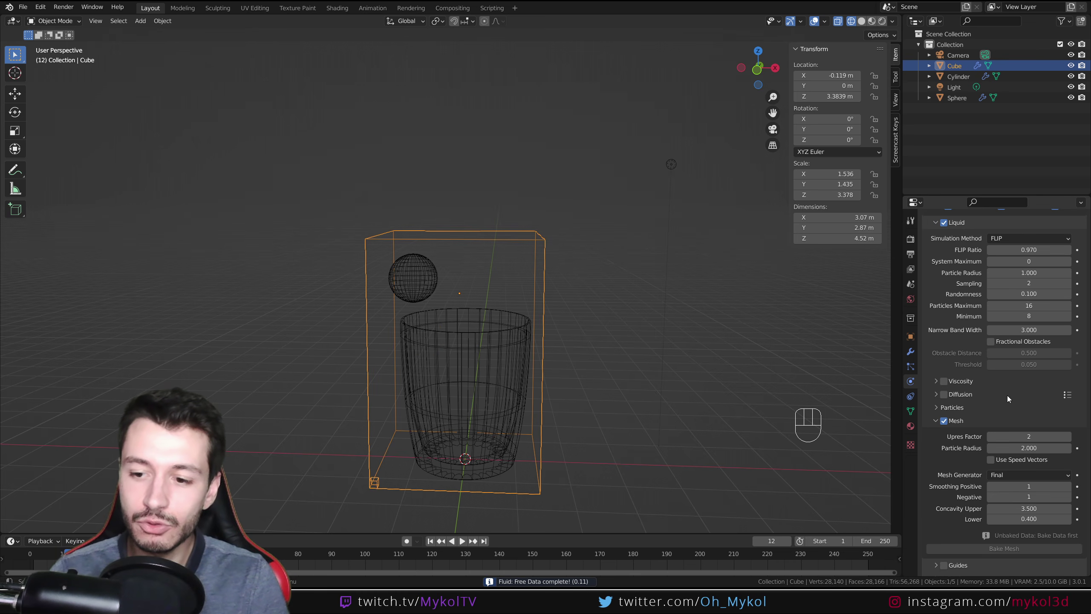
{"action": "left_click", "coordinate": [1010, 492]}
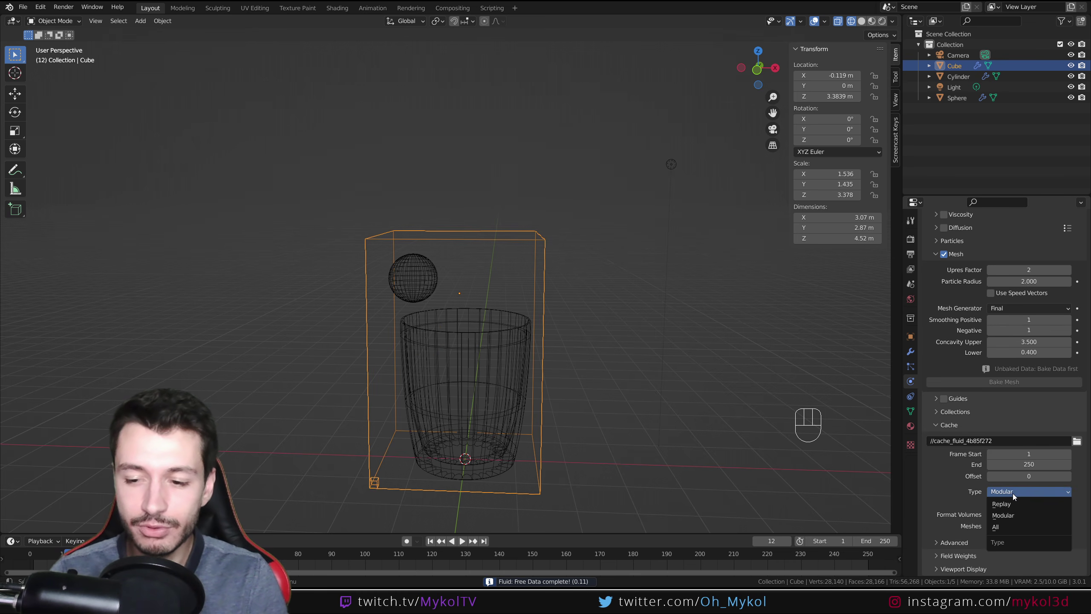
{"action": "left_click", "coordinate": [1004, 522]}
{"action": "scroll", "coordinate": [945, 473], "scroll_direction": "up", "scroll_amount": 18}
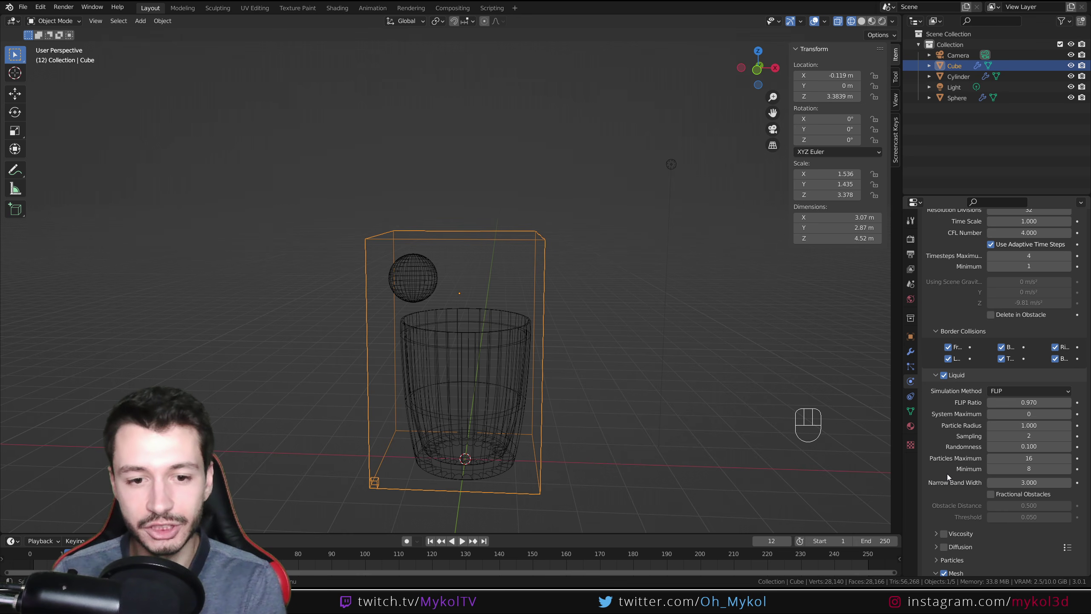
- Select the sphere and change its liquid flow behavior to Inflow
{"action": "left_click", "coordinate": [426, 280]}
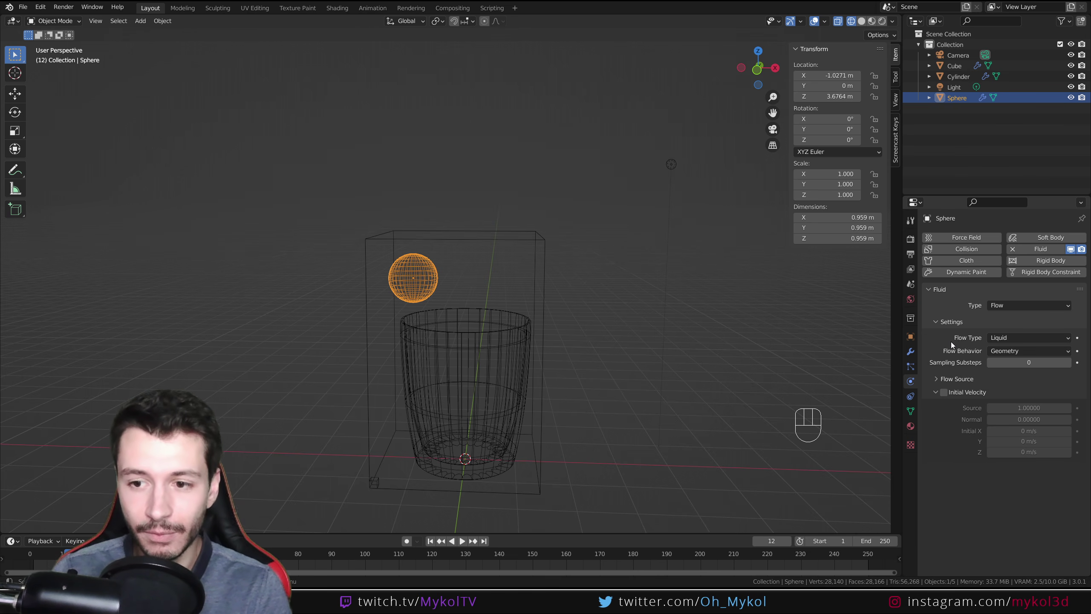
{"action": "left_click", "coordinate": [1011, 337]}
{"action": "left_click", "coordinate": [1011, 337]}
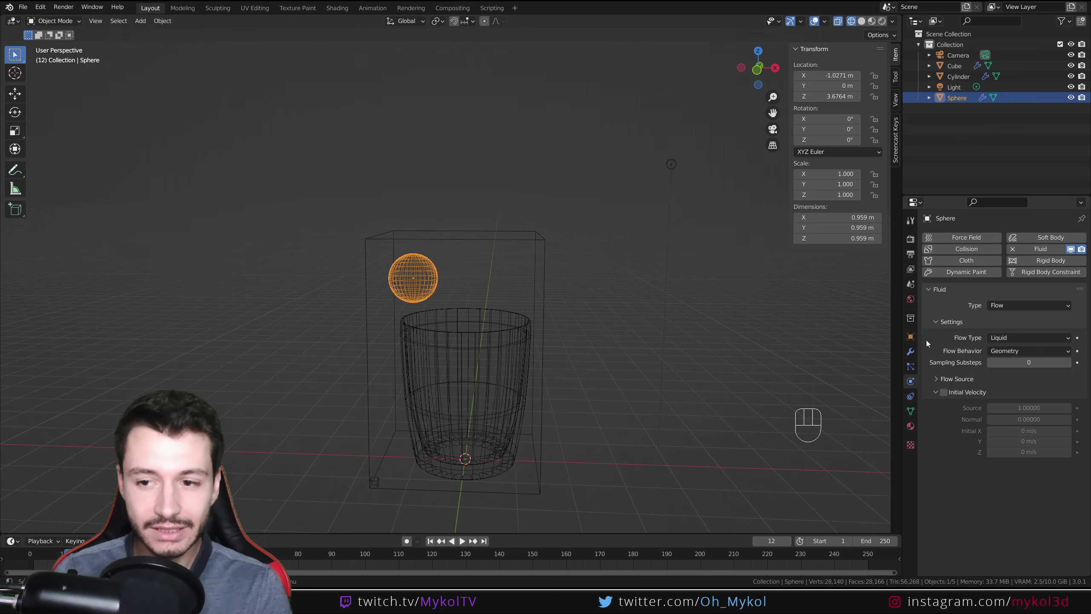
{"action": "left_click", "coordinate": [1017, 350]}
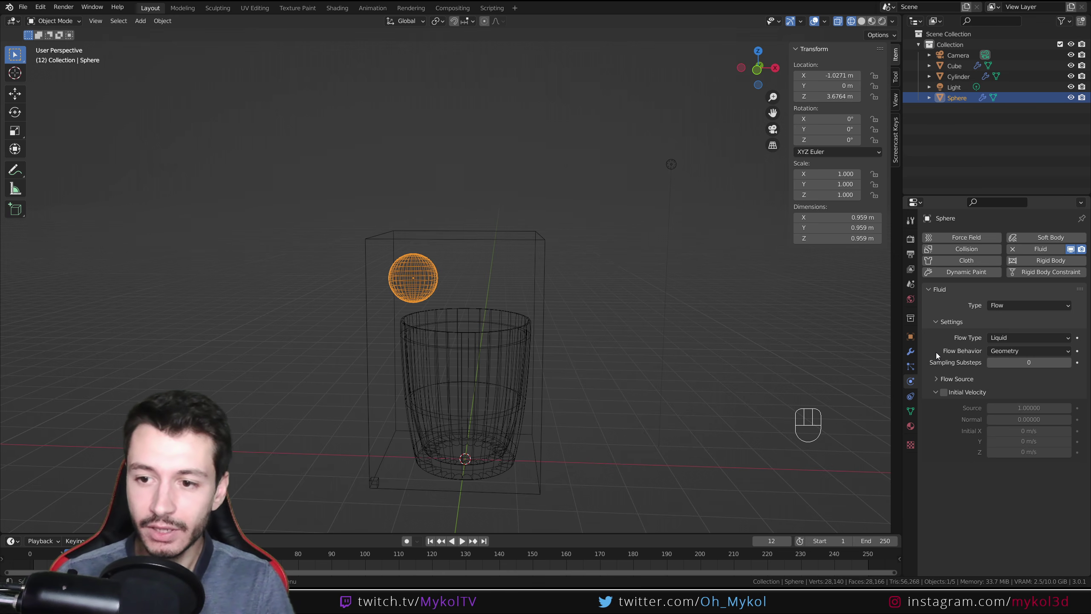
{"action": "left_click", "coordinate": [1006, 356]}
{"action": "left_click", "coordinate": [1011, 363]}
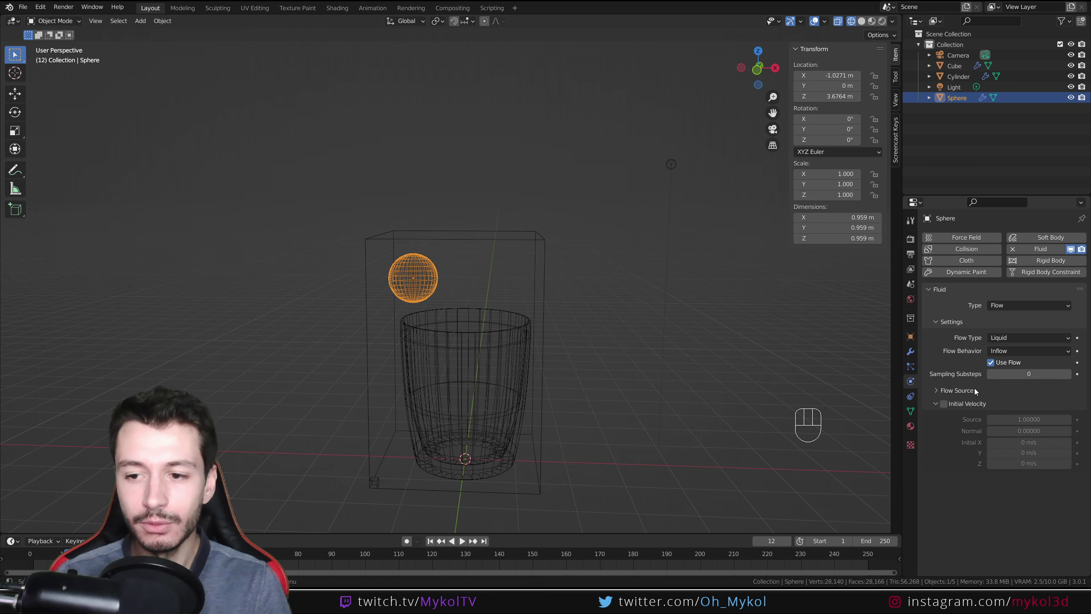
- Select the cube domain, bake all, stop the bake partway and replay the early frames of the continuous flow
{"action": "left_click", "coordinate": [543, 321]}
{"action": "scroll", "coordinate": [988, 462], "scroll_direction": "down", "scroll_amount": 10}
{"action": "scroll", "coordinate": [984, 481], "scroll_direction": "down", "scroll_amount": 5}
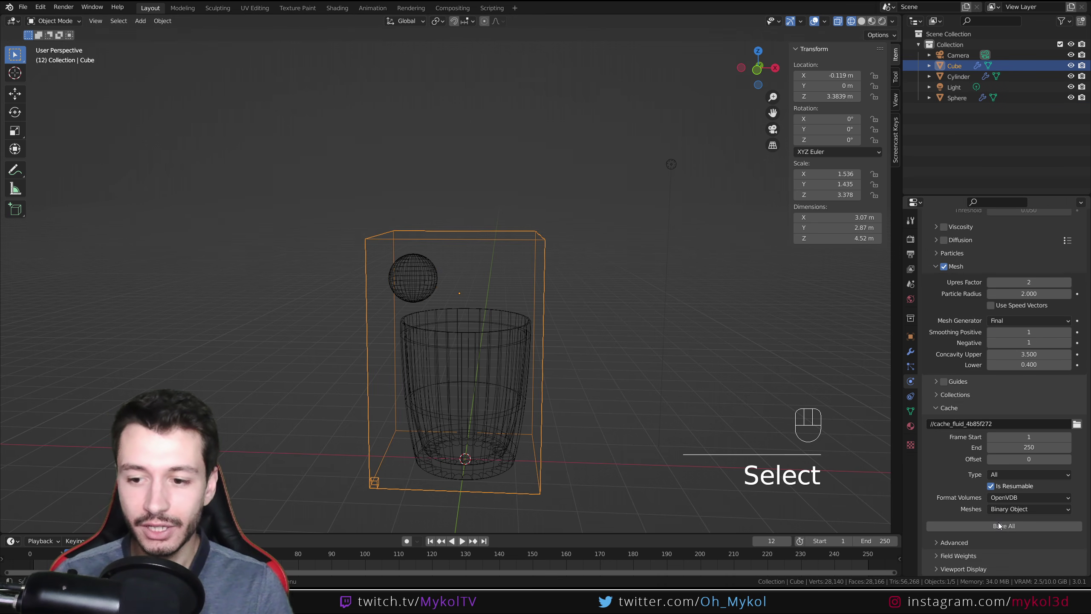
{"action": "left_click", "coordinate": [1002, 526]}
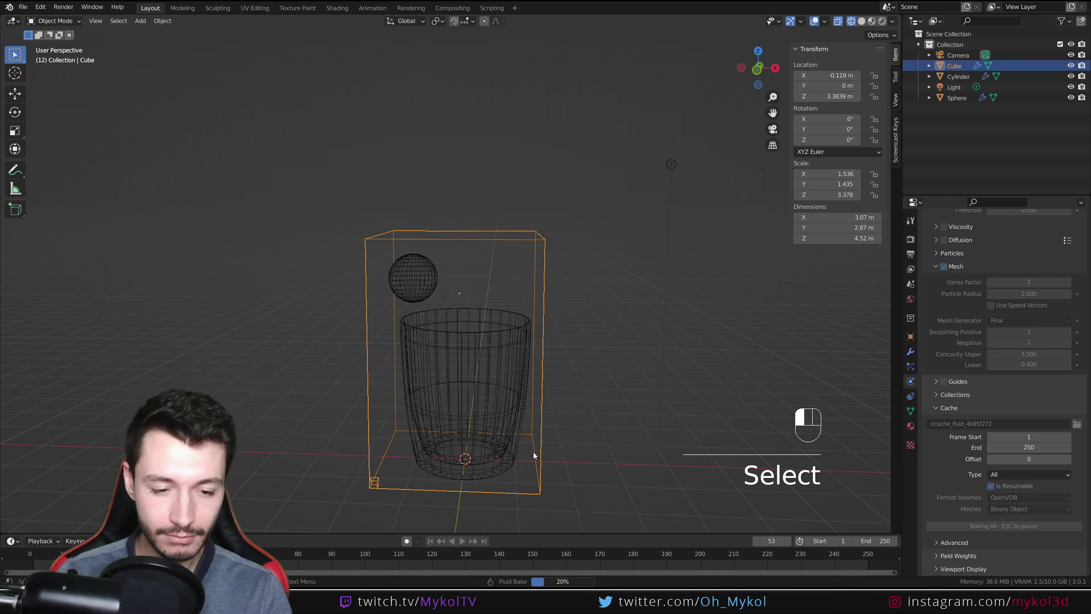
{"action": "key", "text": "Escape"}
{"action": "left_click_drag", "start_coordinate": [227, 559], "coordinate": [80, 561]}
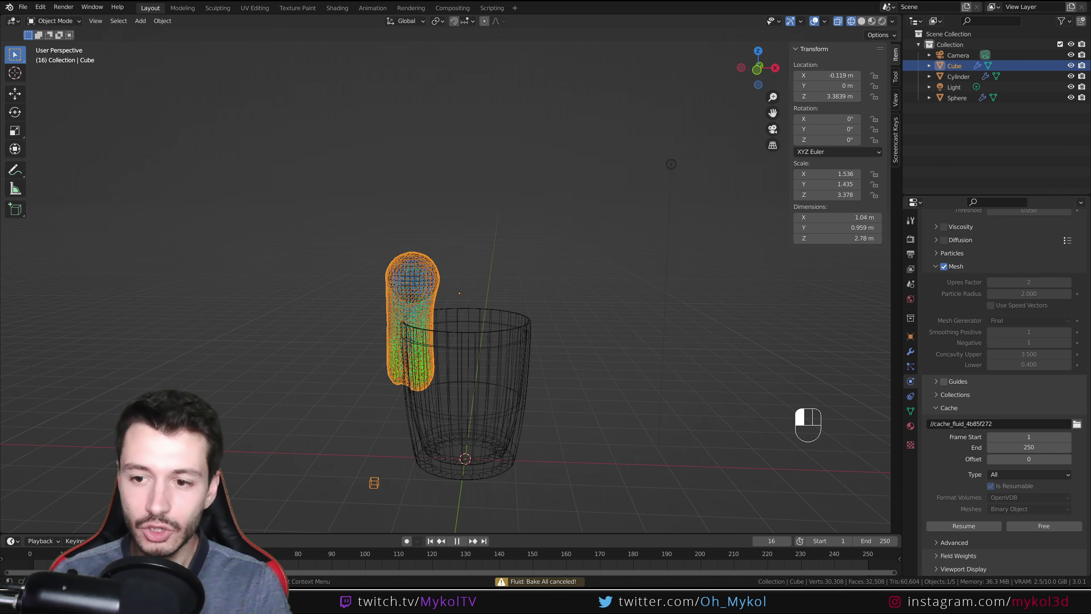
- Turn off the domain's Mesh option, play back the raw particle flow and return to frame 0
{"action": "left_click", "coordinate": [945, 268]}
{"action": "key", "text": "space"}
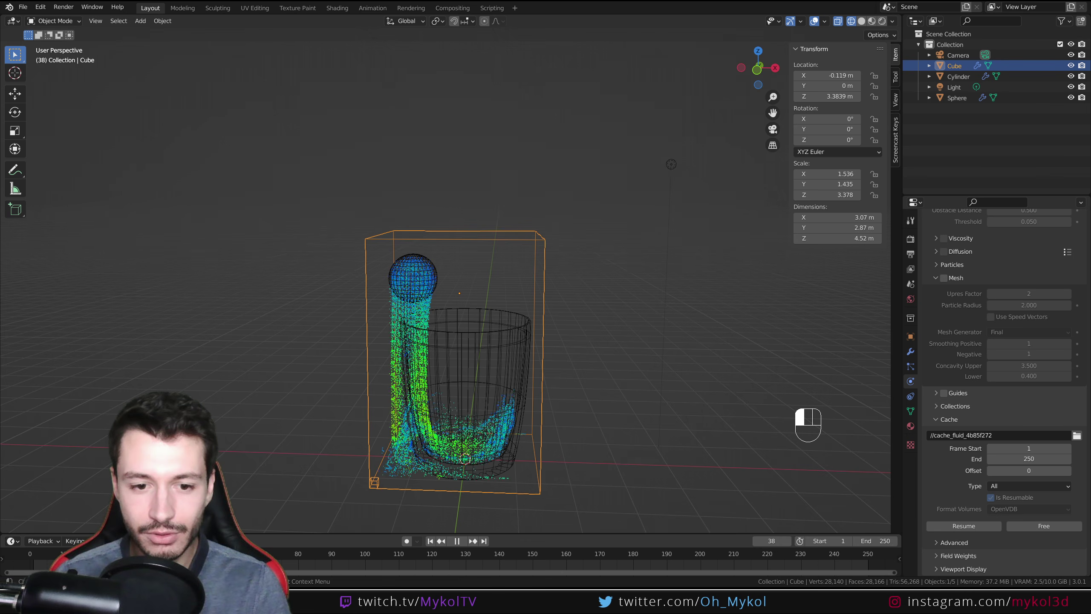
{"action": "key", "text": "space"}
{"action": "middle_click_drag", "start_coordinate": [457, 420], "coordinate": [459, 427]}
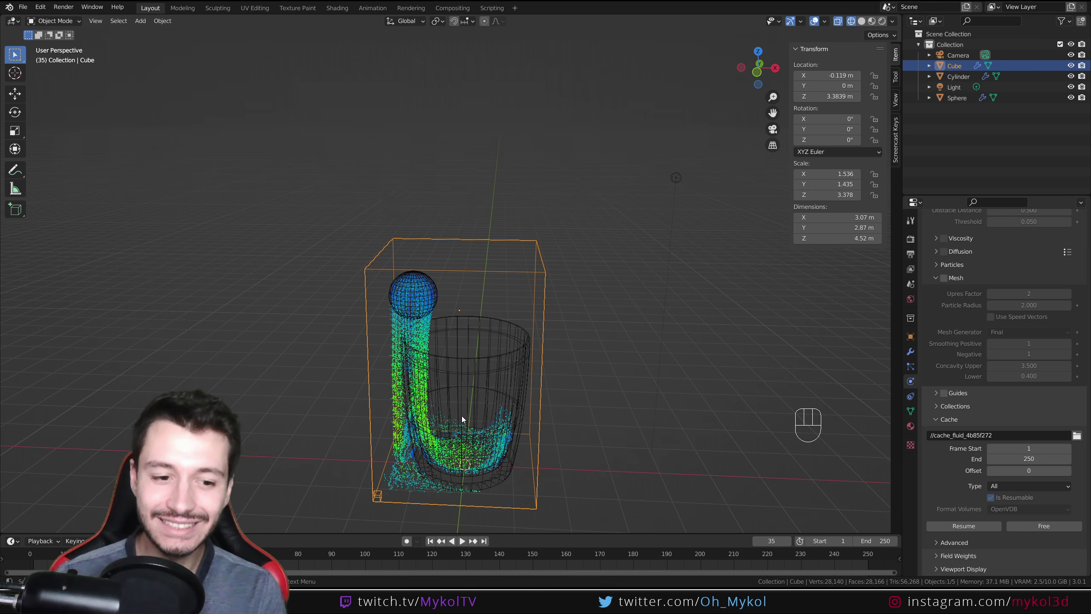
{"action": "left_click", "coordinate": [29, 554]}
{"action": "key", "text": "space"}
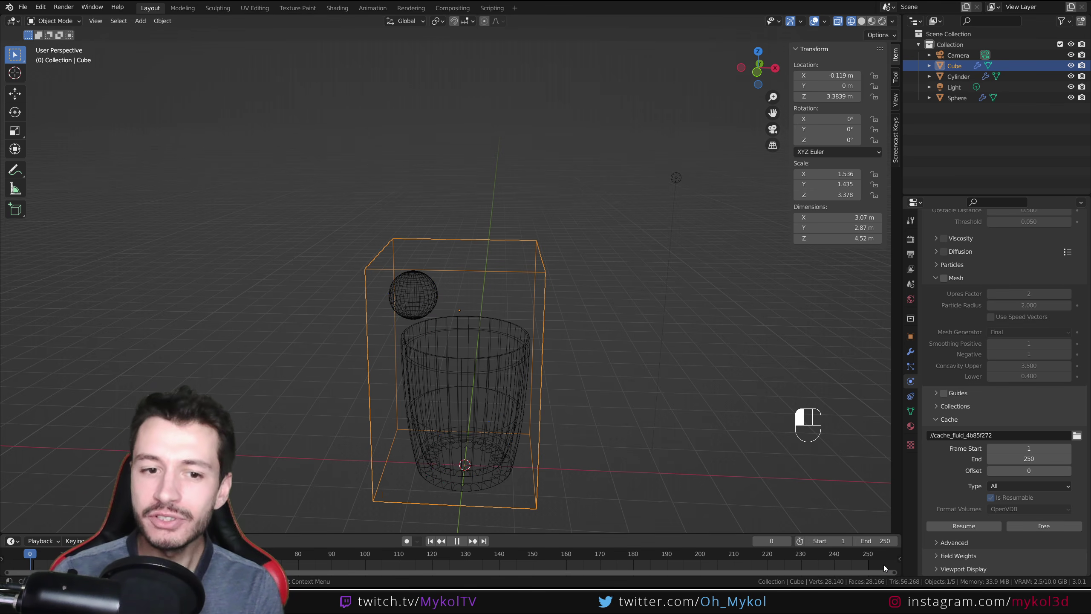
- Enable Initial Velocity on the sphere's inflow and set its Initial X to 3 m/s
{"action": "left_click", "coordinate": [439, 292]}
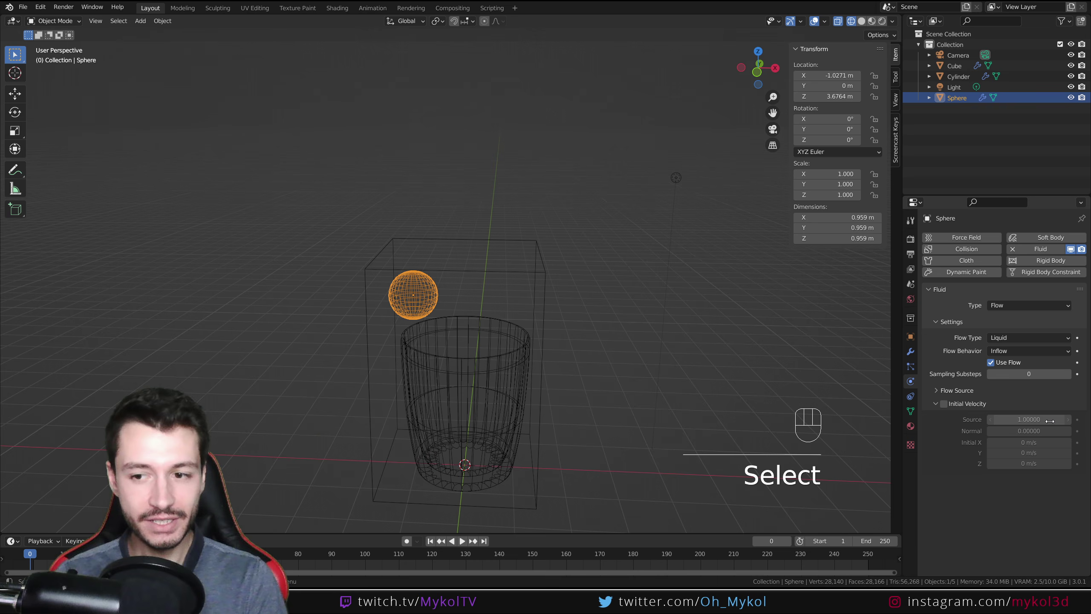
{"action": "left_click", "coordinate": [943, 404]}
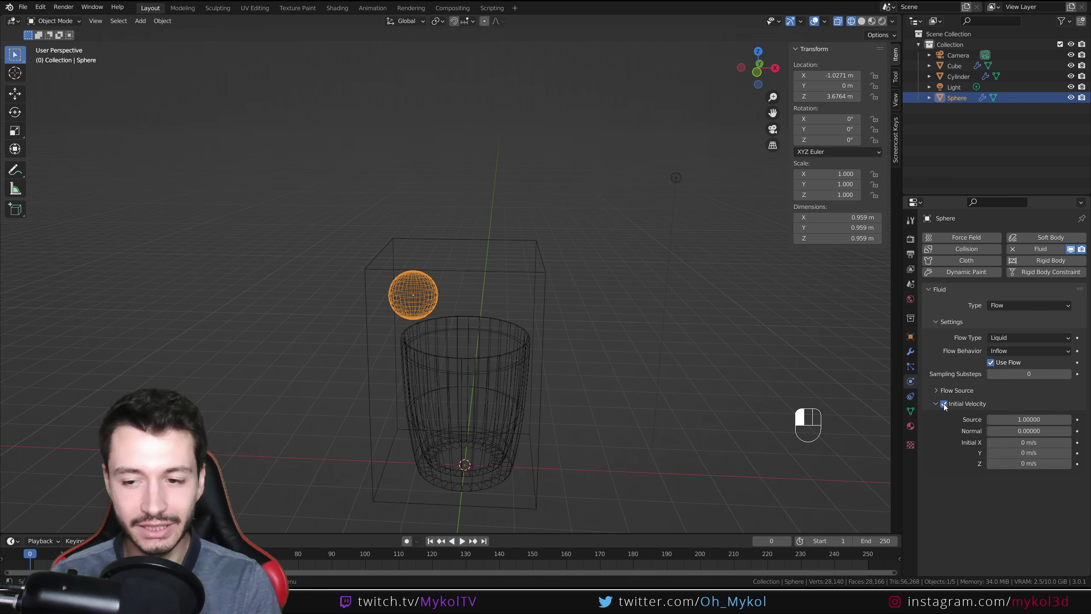
{"action": "scroll", "coordinate": [592, 374], "scroll_direction": "down", "scroll_amount": 3}
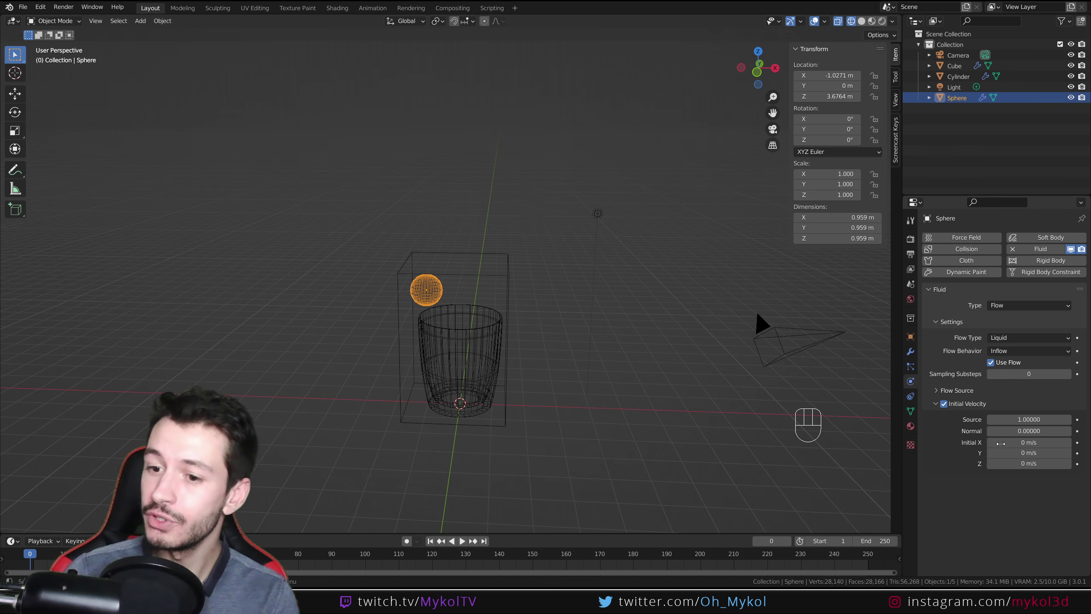
{"action": "left_click", "coordinate": [1032, 443]}
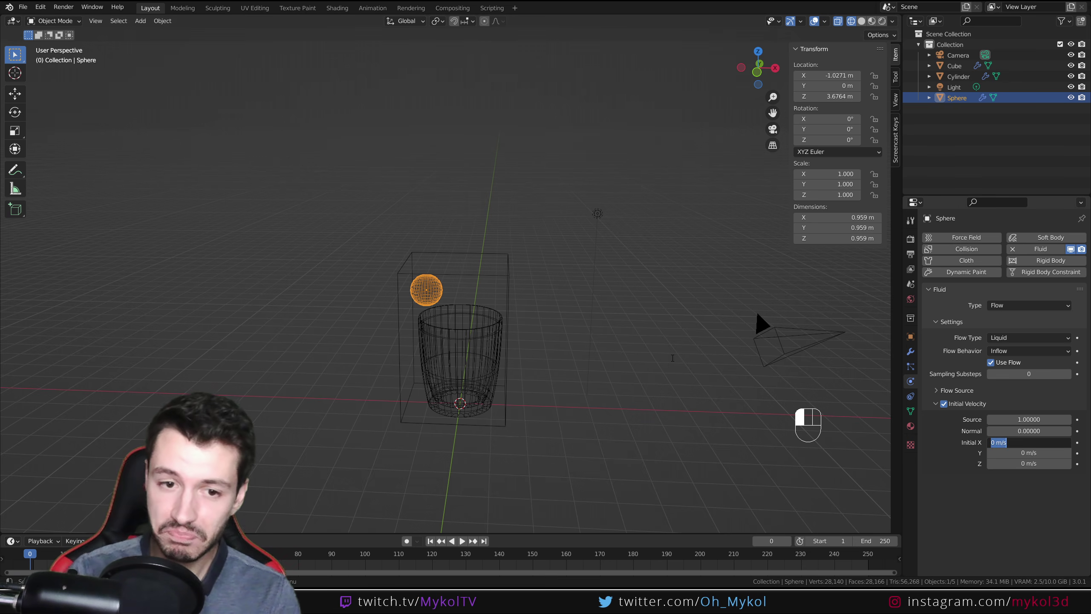
{"action": "type", "text": "3"}
{"action": "key", "text": "Return"}
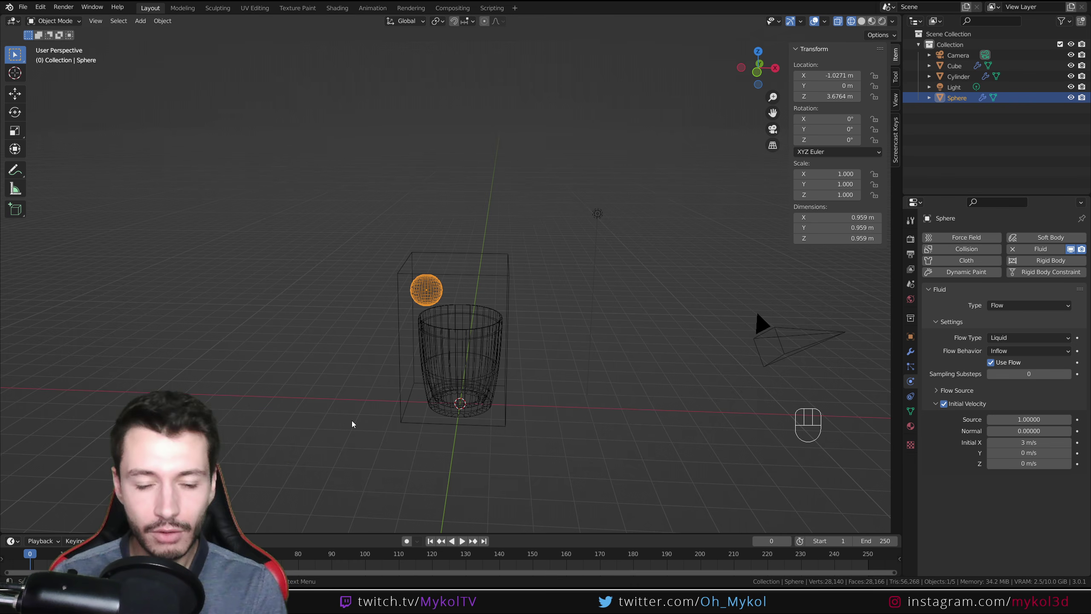
- Free the cube domain's old bake, bake all again, stop it partway and scrub back to frame 0
{"action": "left_click", "coordinate": [488, 282]}
{"action": "scroll", "coordinate": [952, 477], "scroll_direction": "down", "scroll_amount": 15}
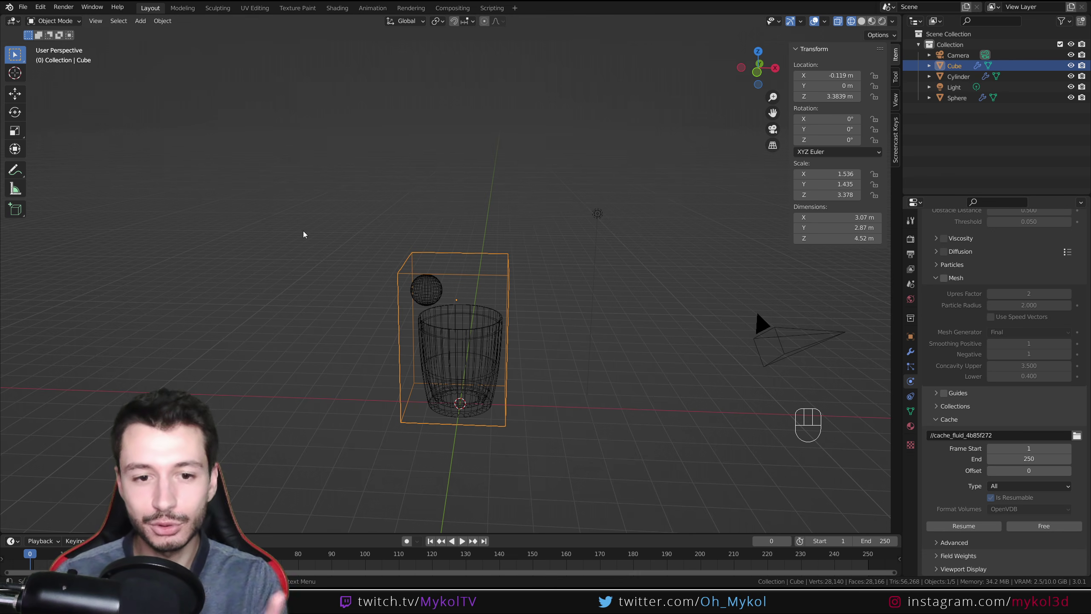
{"action": "left_click", "coordinate": [1048, 525]}
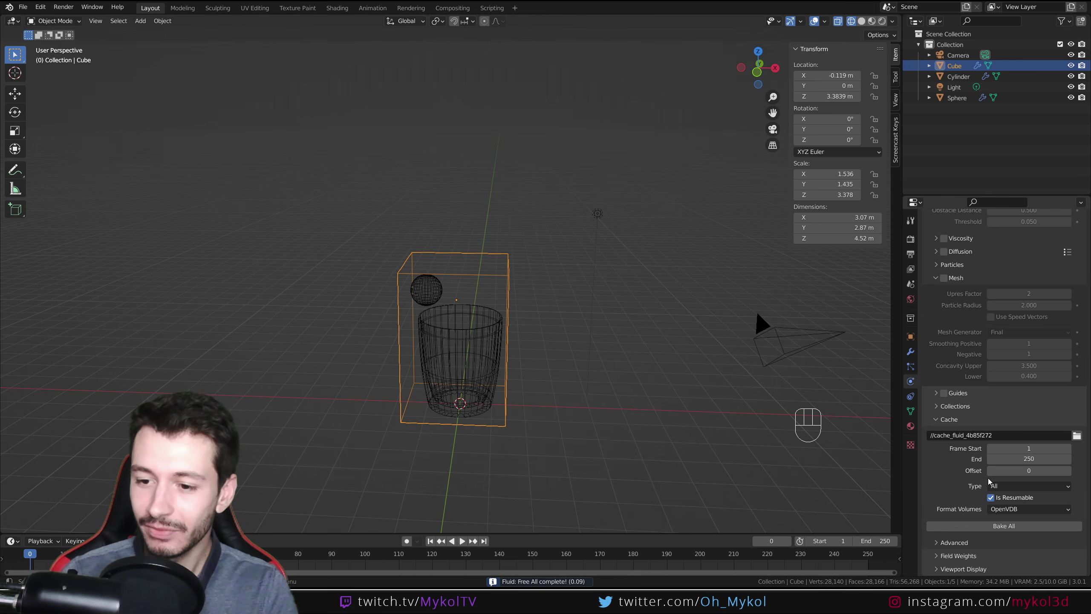
{"action": "left_click", "coordinate": [1007, 529]}
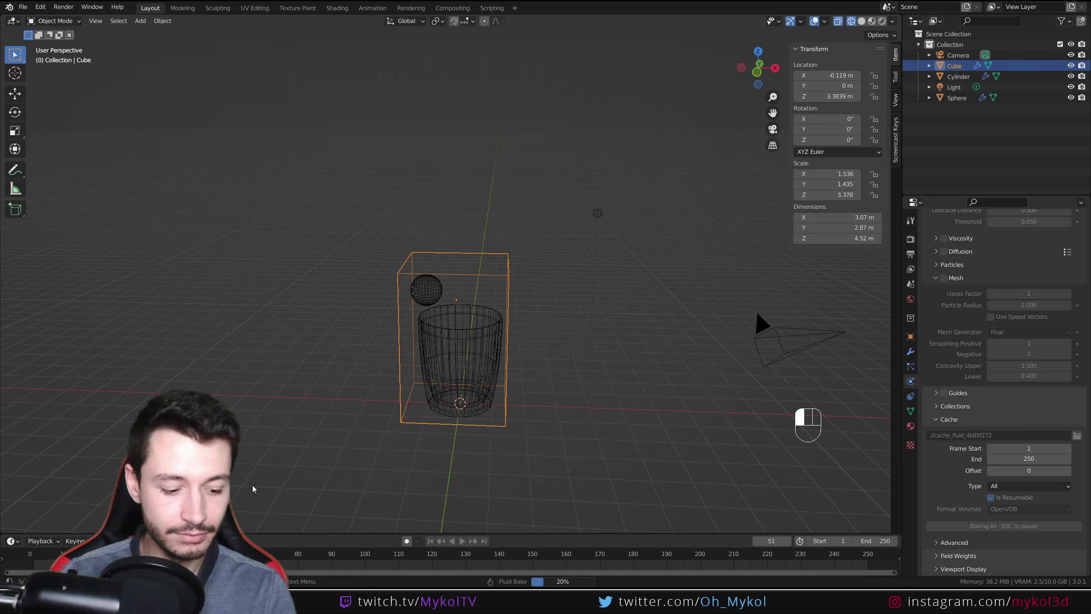
{"action": "key", "text": "Escape"}
{"action": "left_click_drag", "start_coordinate": [217, 559], "coordinate": [45, 562]}
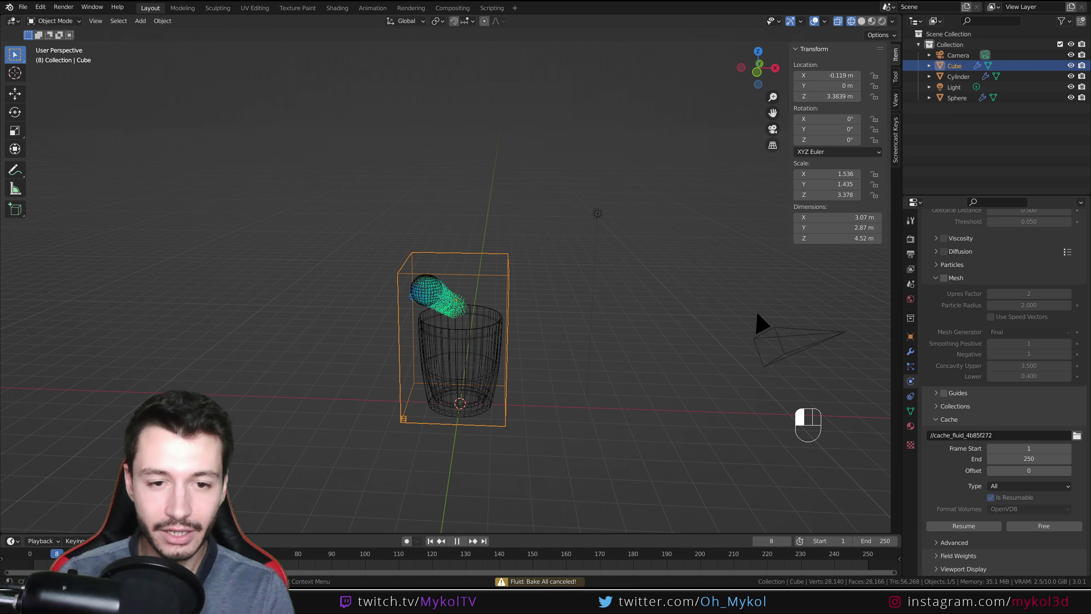
{"action": "key", "text": "Escape"}
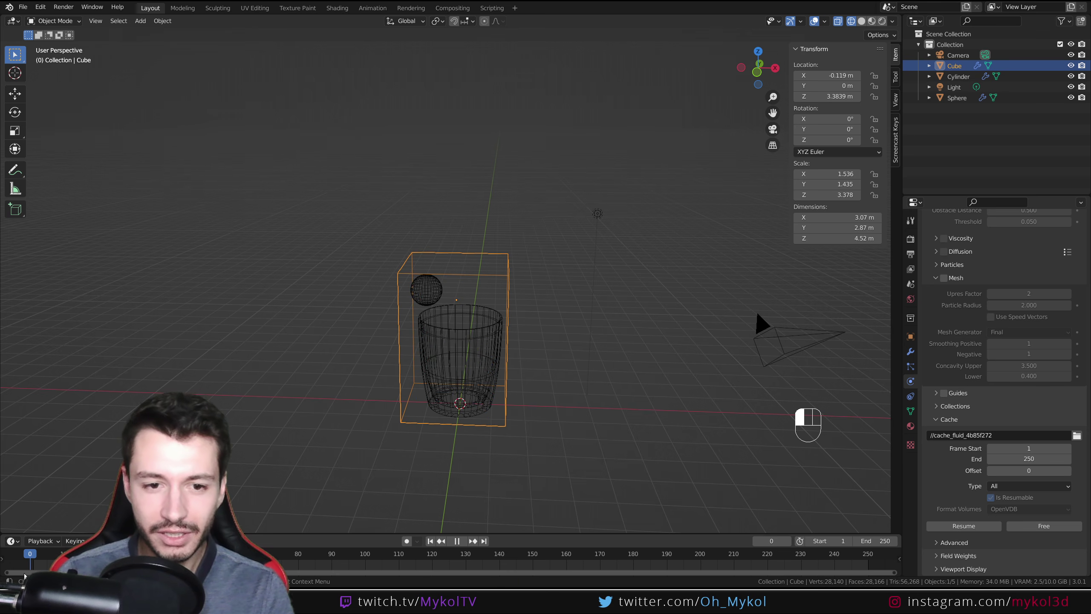
- Replay the pouring stream in a close front view around the sphere and glass rim, and jump back to the start
{"action": "scroll", "coordinate": [426, 287], "scroll_direction": "up", "scroll_amount": 5}
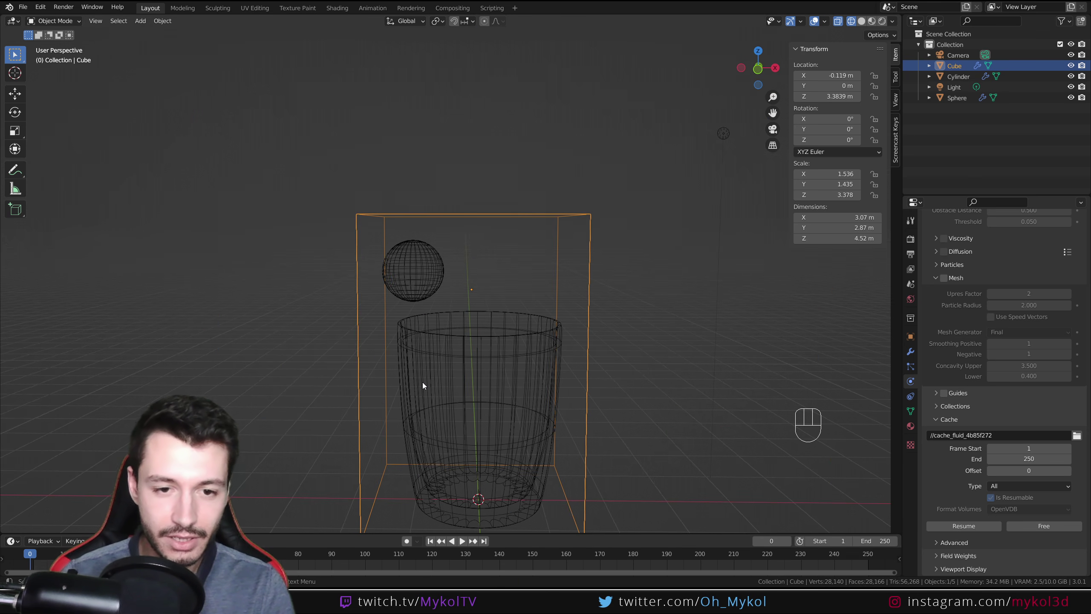
{"action": "key", "text": "KP_1"}
{"action": "scroll", "coordinate": [419, 368], "scroll_direction": "up", "scroll_amount": 4}
{"action": "middle_click_drag", "start_coordinate": [378, 338], "coordinate": [473, 322], "text": "shift"}
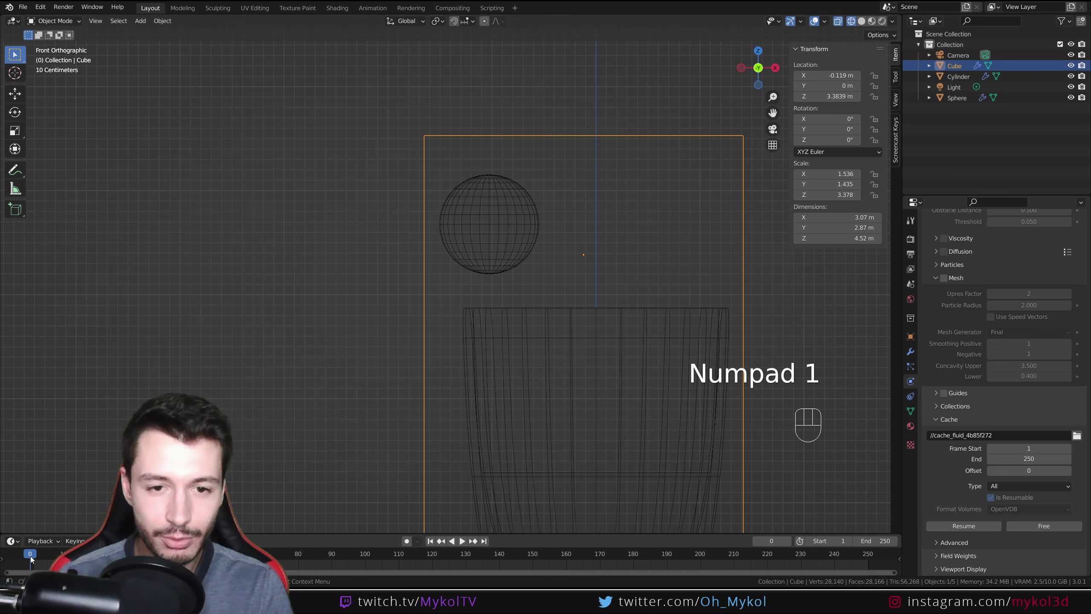
{"action": "key", "text": "space"}
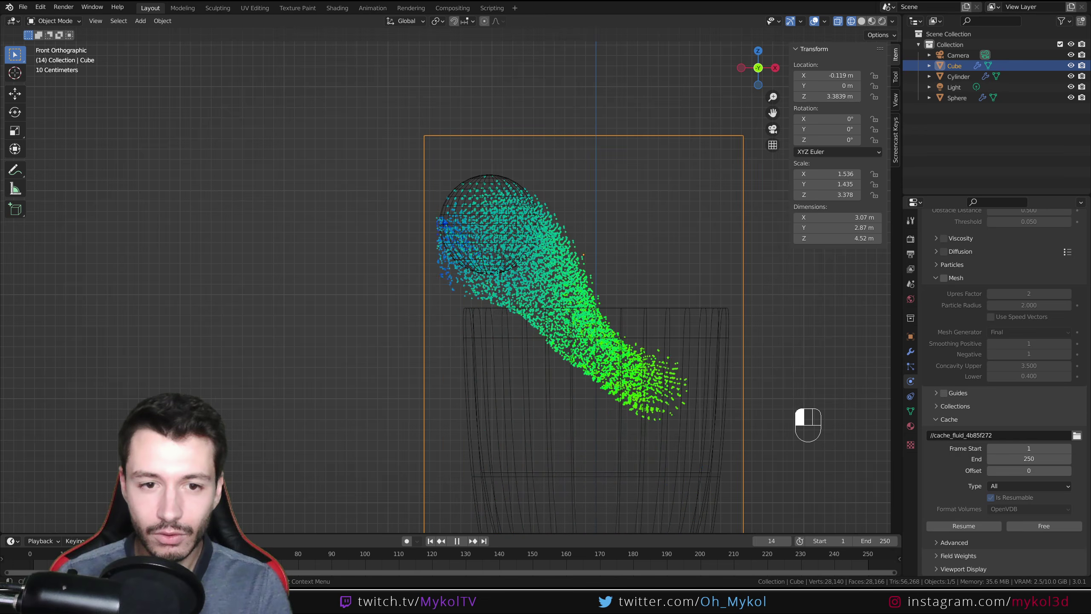
{"action": "key", "text": "shift+Left"}
{"action": "key", "text": "shift+Left"}
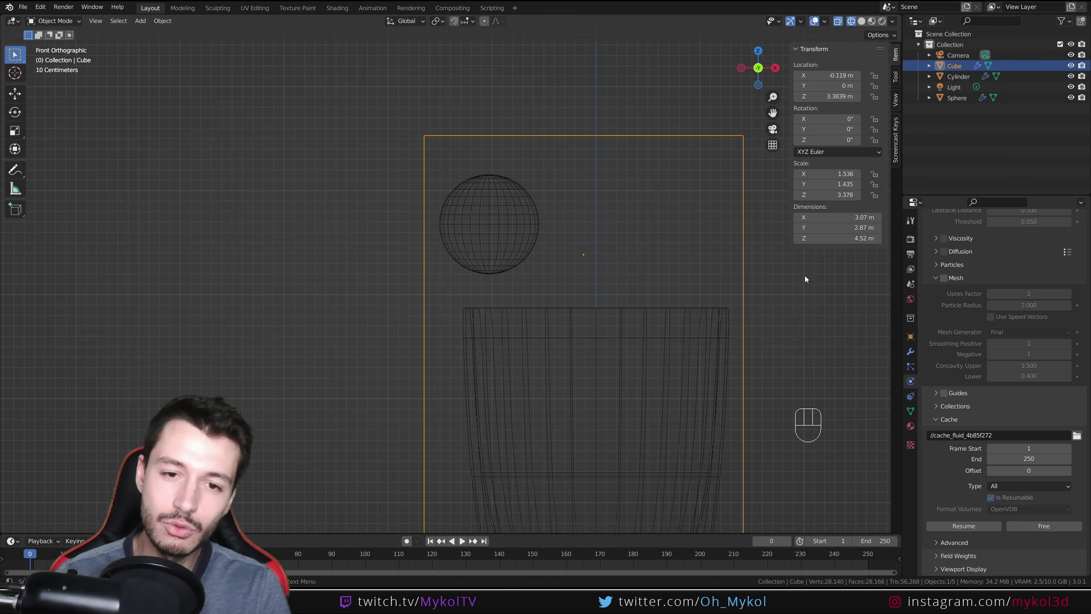
- Shrink the sphere to about 0.745 m across, shift it to about X -0.814 m and apply its scale
{"action": "left_click", "coordinate": [504, 223]}
{"action": "key", "text": "s"}
{"action": "left_click", "coordinate": [587, 292]}
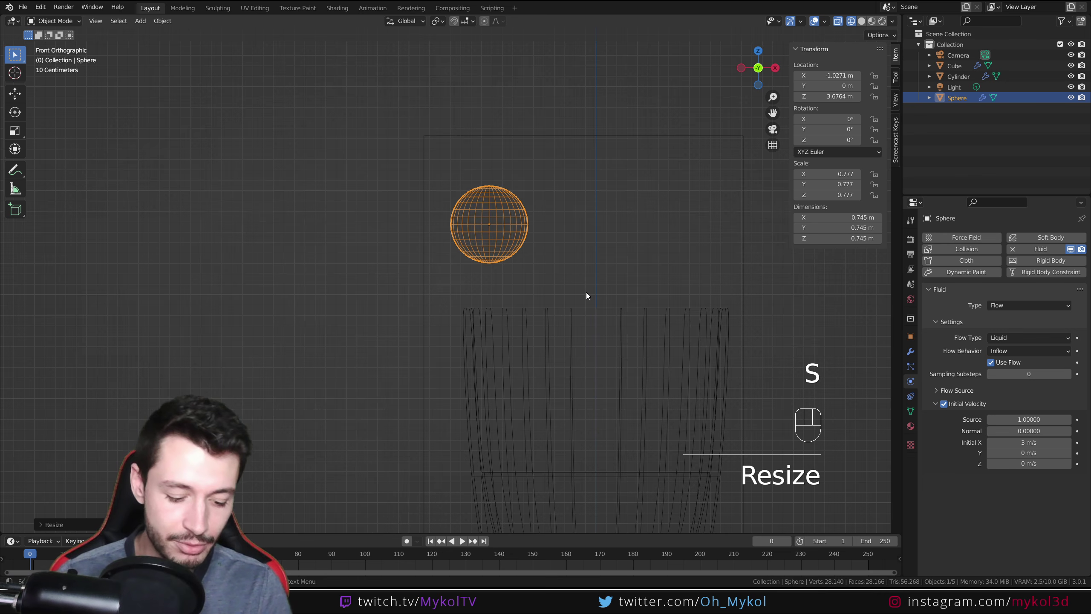
{"action": "key", "text": "g"}
{"action": "left_click", "coordinate": [609, 292]}
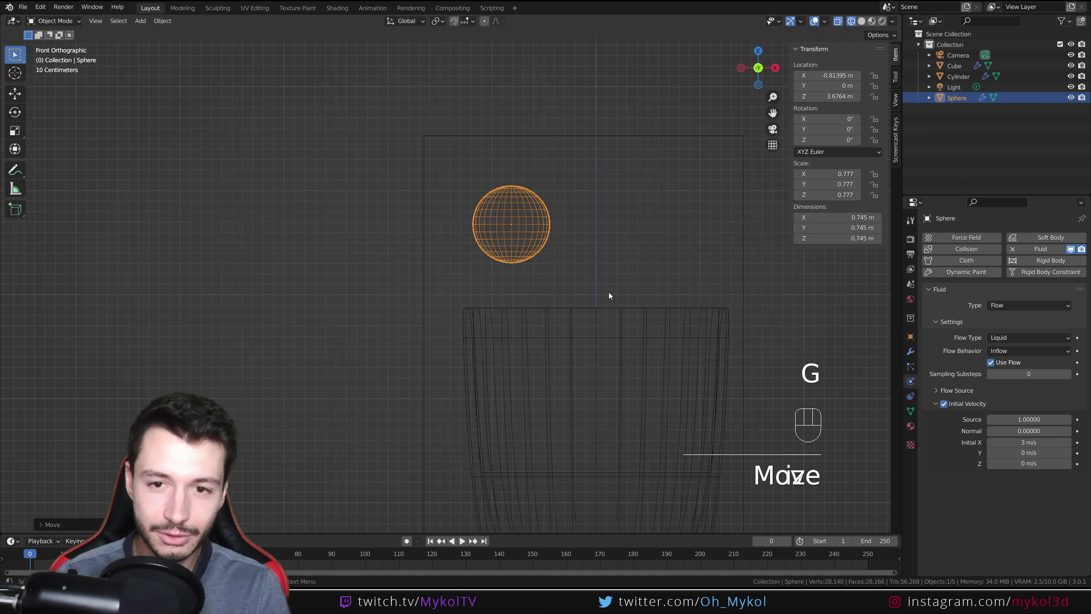
{"action": "key", "text": "ctrl+a"}
{"action": "left_click", "coordinate": [616, 271]}
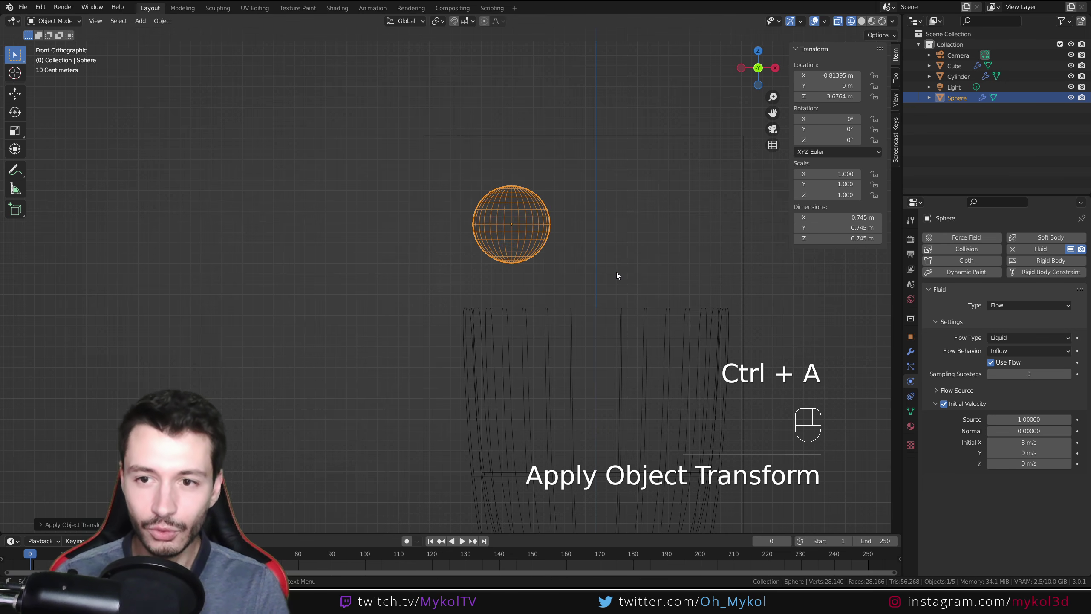
- Free the cube domain's bake and rebake all with the smaller sphere, stopping the bake partway
{"action": "left_click", "coordinate": [746, 234]}
{"action": "scroll", "coordinate": [1004, 499], "scroll_direction": "down", "scroll_amount": 15}
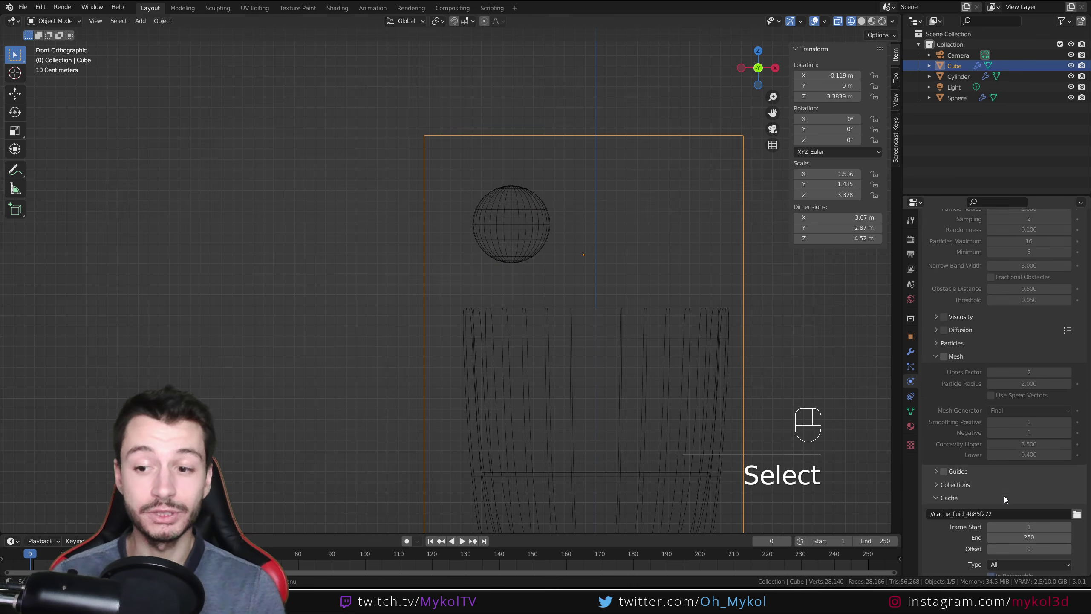
{"action": "scroll", "coordinate": [1007, 498], "scroll_direction": "down", "scroll_amount": 4}
{"action": "left_click", "coordinate": [1035, 525]}
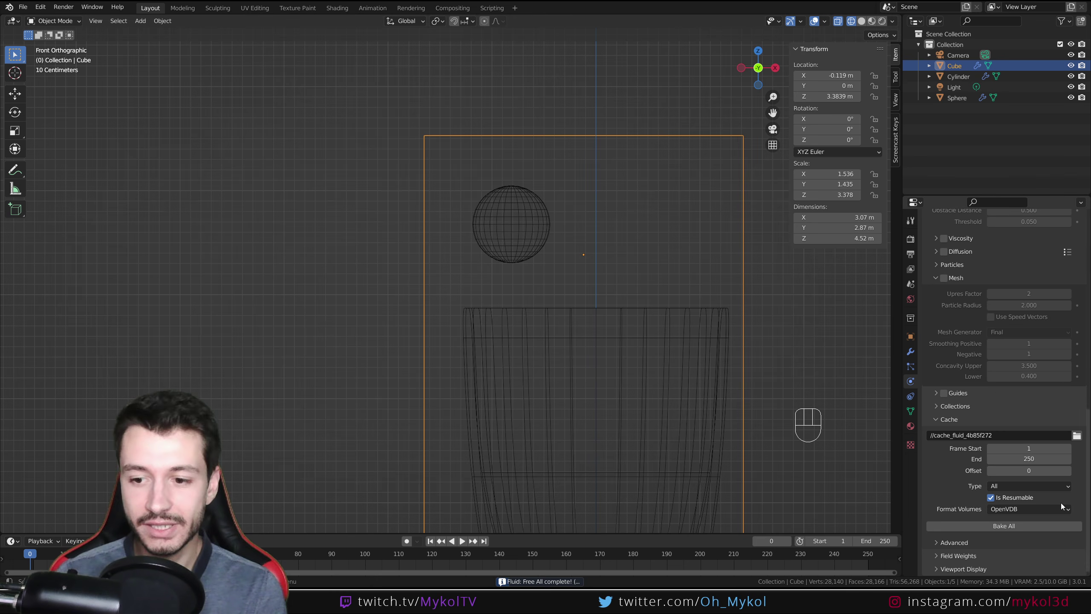
{"action": "left_click", "coordinate": [1043, 526]}
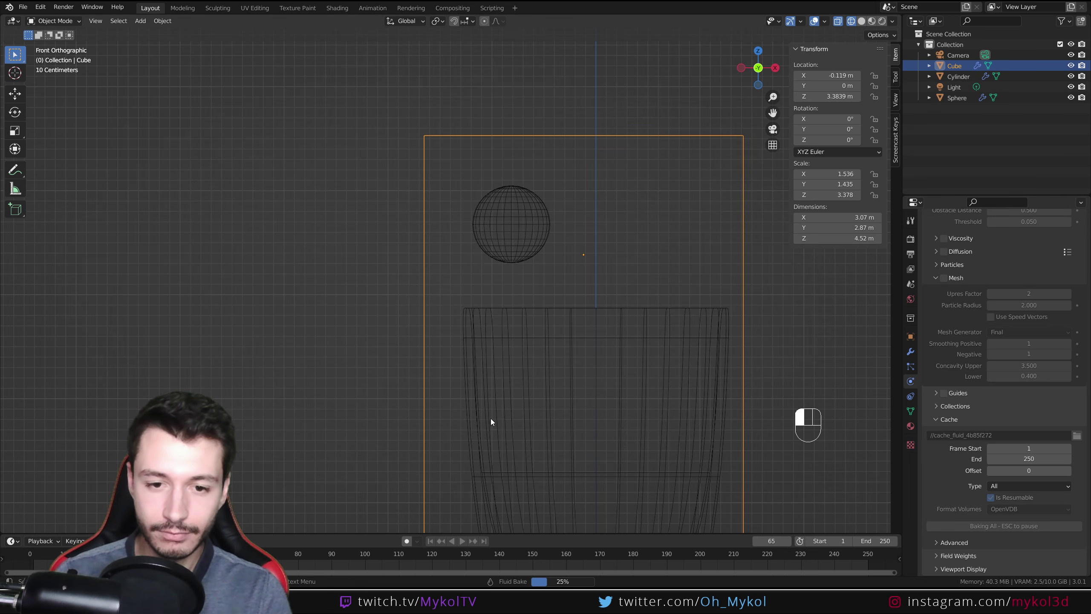
{"action": "key", "text": "Escape"}
- Play the smaller sphere's flow forward and in reverse in front view, stopping at frame 5
{"action": "scroll", "coordinate": [494, 415], "scroll_direction": "down", "scroll_amount": 2}
{"action": "key", "text": "space"}
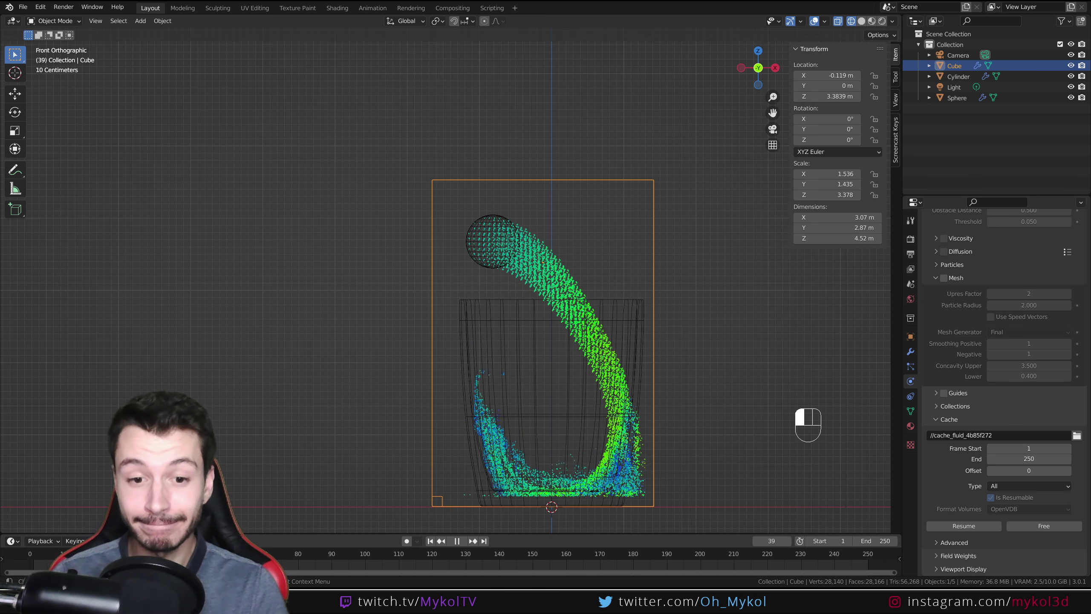
{"action": "key", "text": "shift+ctrl+space"}
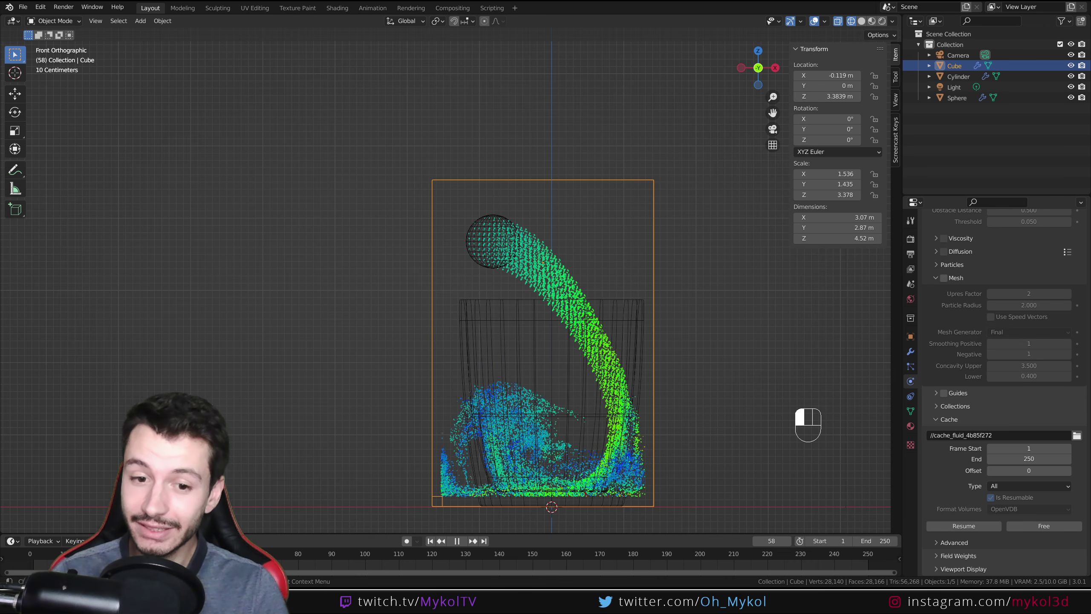
{"action": "key", "text": "space"}
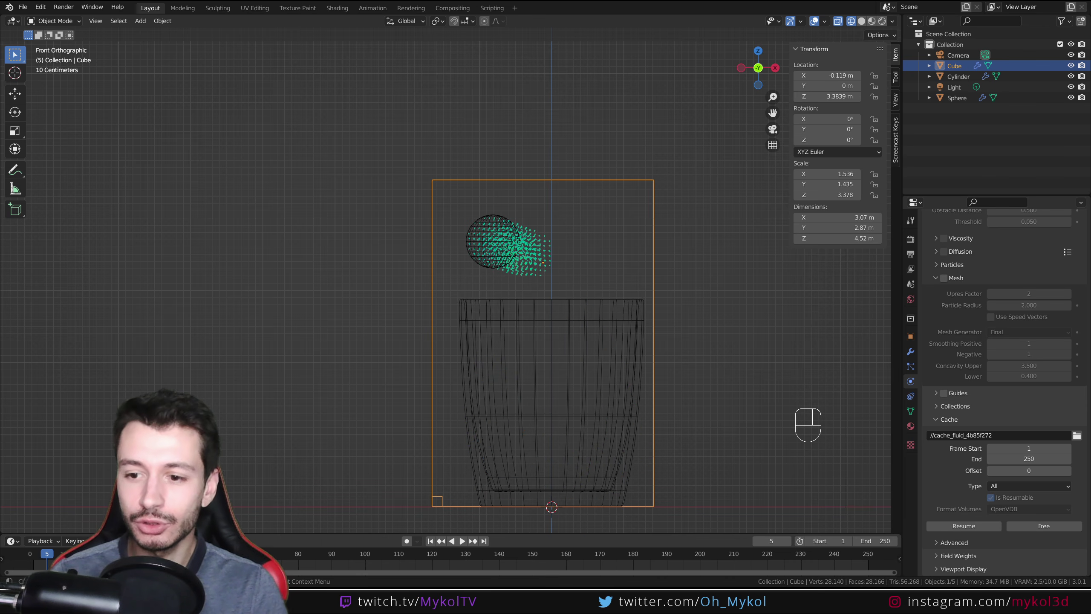
- Select the sphere and set its inflow's Initial X velocity to 1 m/s
{"action": "left_click", "coordinate": [505, 265]}
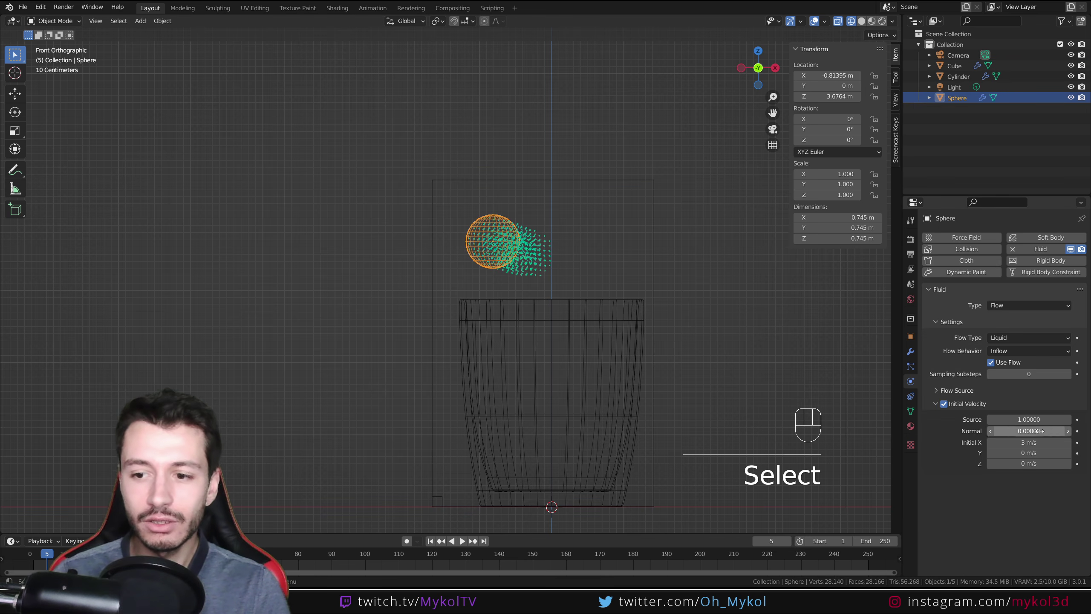
{"action": "left_click", "coordinate": [1018, 443]}
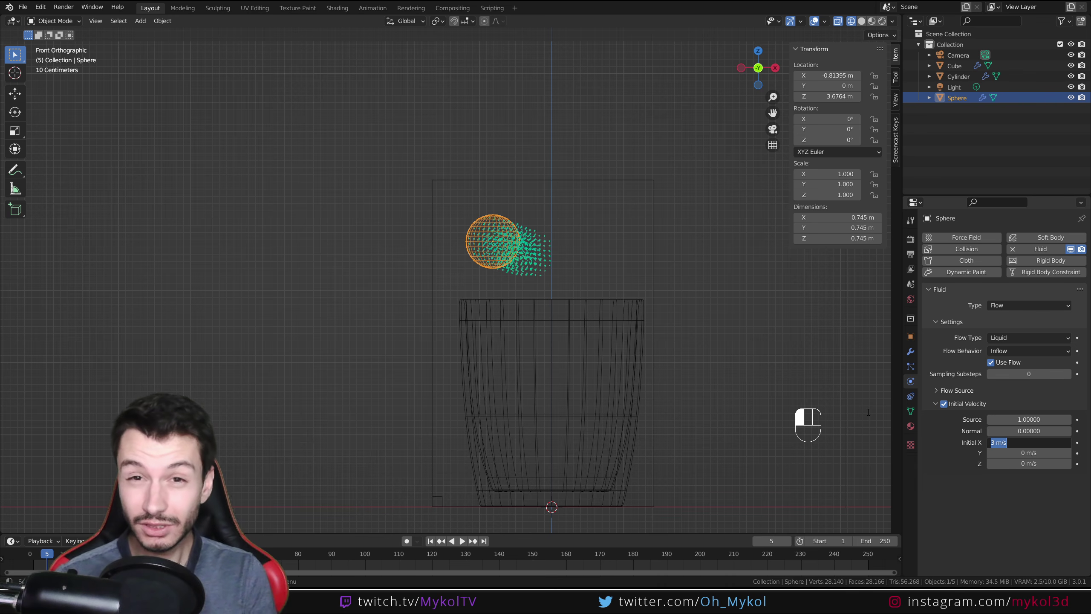
{"action": "type", "text": "1"}
{"action": "key", "text": "Return"}
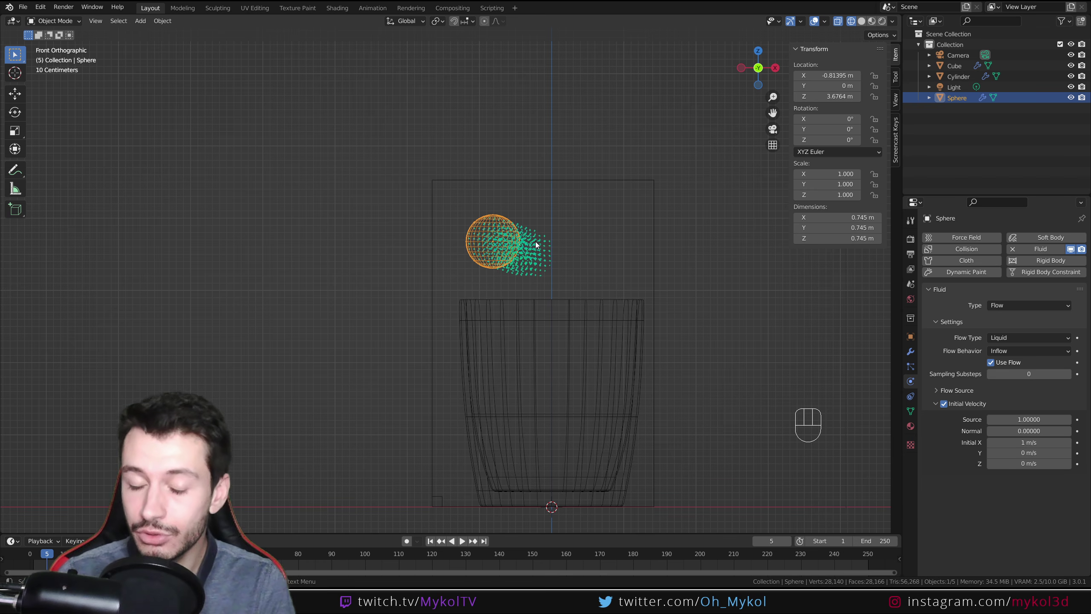
- Free the cube domain's cached simulation and bake all with the slower inflow, stopping the bake partway
{"action": "left_click", "coordinate": [653, 218]}
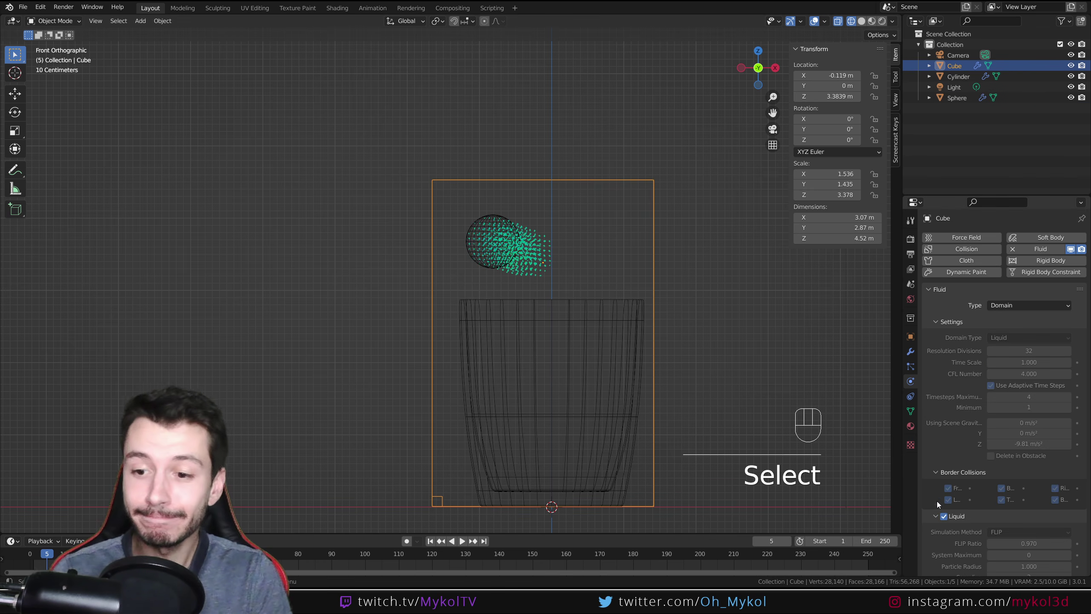
{"action": "scroll", "coordinate": [939, 512], "scroll_direction": "down", "scroll_amount": 20}
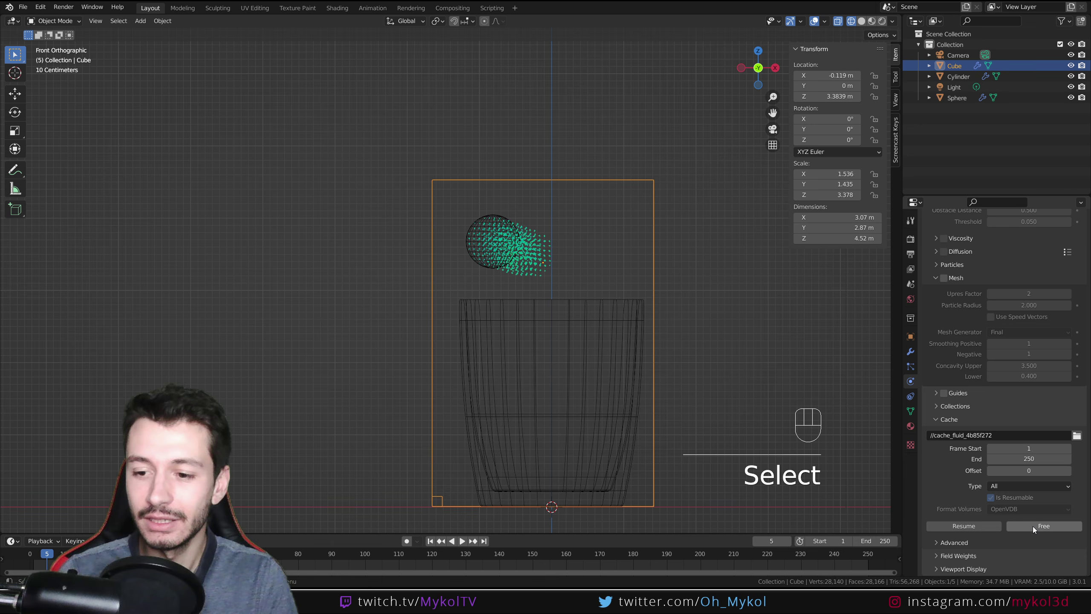
{"action": "left_click", "coordinate": [1033, 526]}
{"action": "left_click", "coordinate": [986, 525]}
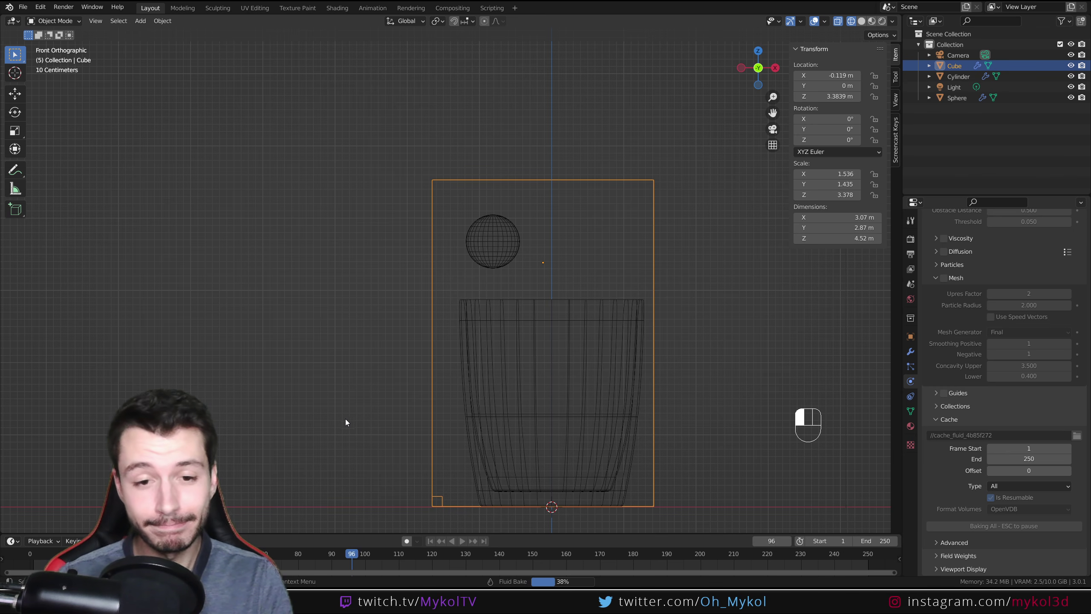
{"action": "key", "text": "Escape"}
- Scrub the pour back to frame 65, examine the liquid around the glass in perspective and select the glass cylinder
{"action": "key", "text": "space"}
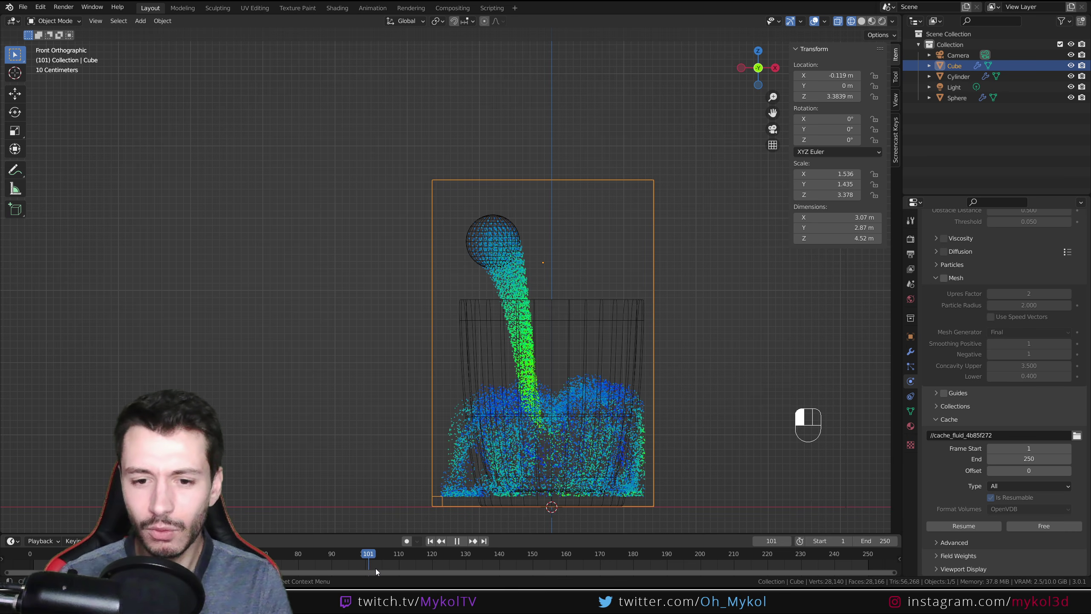
{"action": "left_click_drag", "start_coordinate": [375, 568], "coordinate": [248, 571]}
{"action": "middle_click_drag", "start_coordinate": [541, 399], "coordinate": [559, 302]}
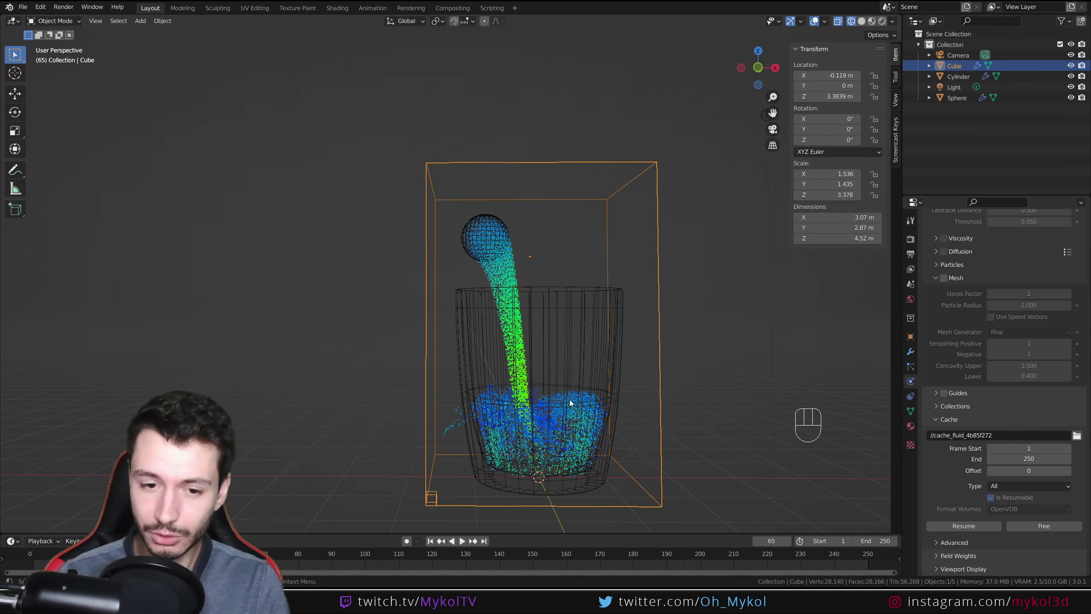
{"action": "left_click", "coordinate": [559, 303]}
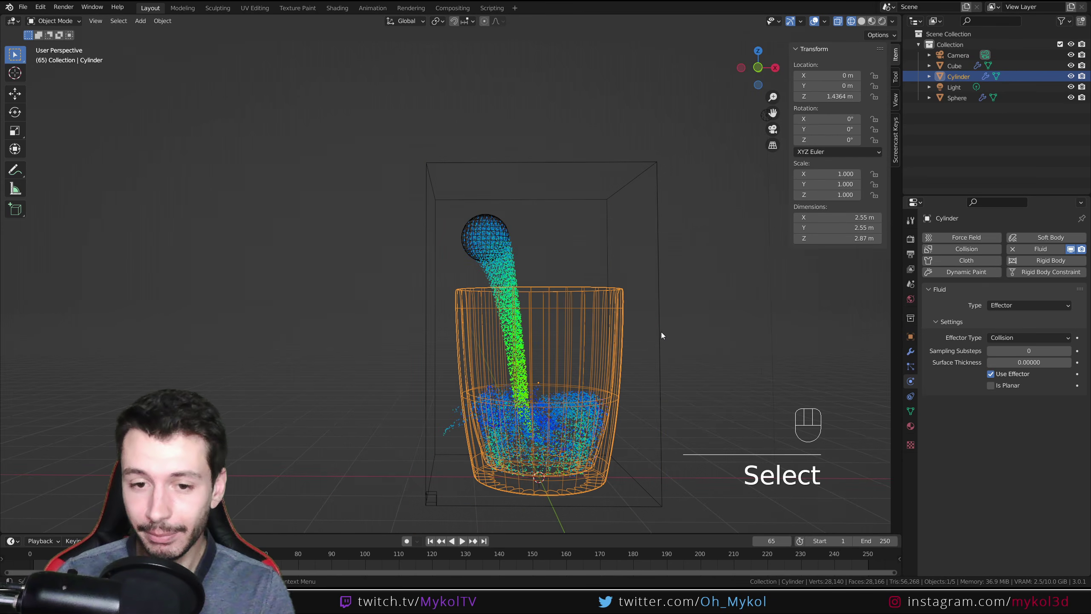
- Play the pour on from frame 65, scrub back to frame 45 to examine the leak, and select the glass cylinder
{"action": "left_click", "coordinate": [660, 308]}
{"action": "scroll", "coordinate": [577, 437], "scroll_direction": "down", "scroll_amount": 3}
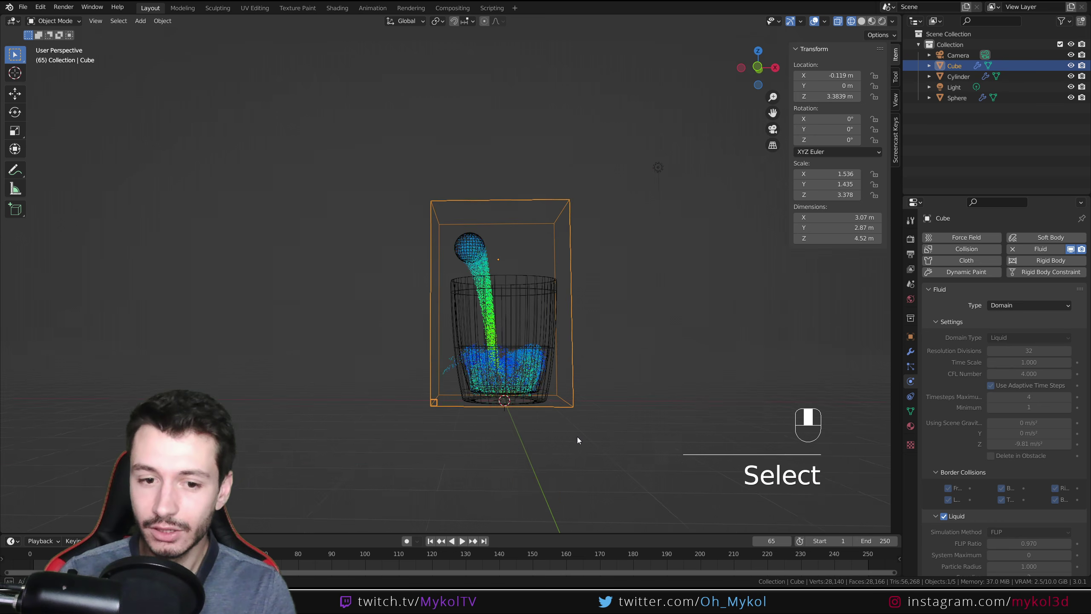
{"action": "scroll", "coordinate": [577, 437], "scroll_direction": "up", "scroll_amount": 4}
{"action": "scroll", "coordinate": [577, 437], "scroll_direction": "up", "scroll_amount": 2}
{"action": "key", "text": "space"}
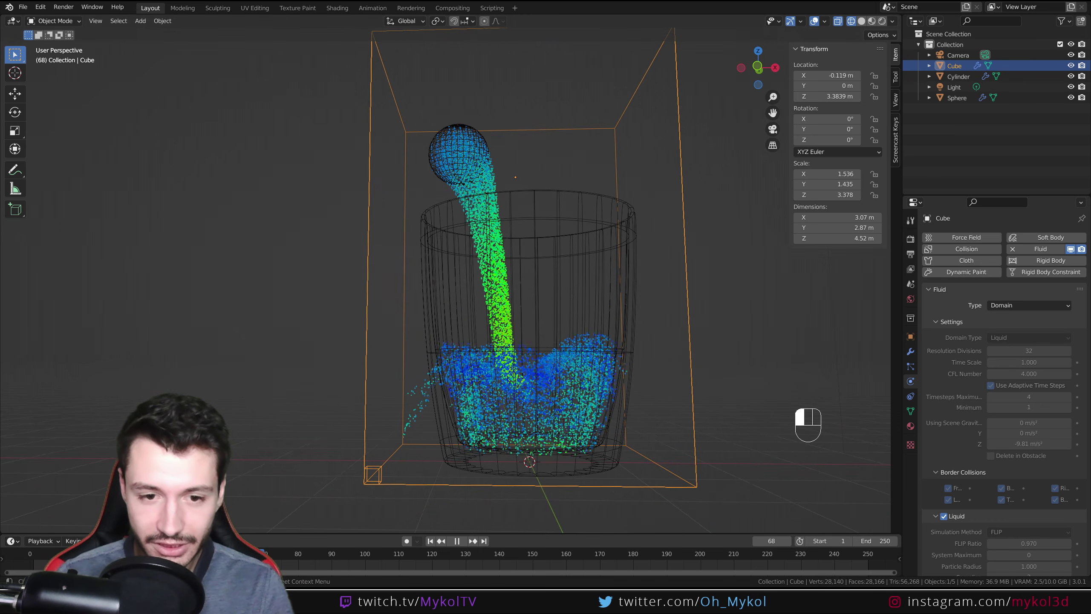
{"action": "left_click_drag", "start_coordinate": [259, 561], "coordinate": [180, 574]}
{"action": "left_click", "coordinate": [558, 210]}
{"action": "left_click", "coordinate": [553, 213]}
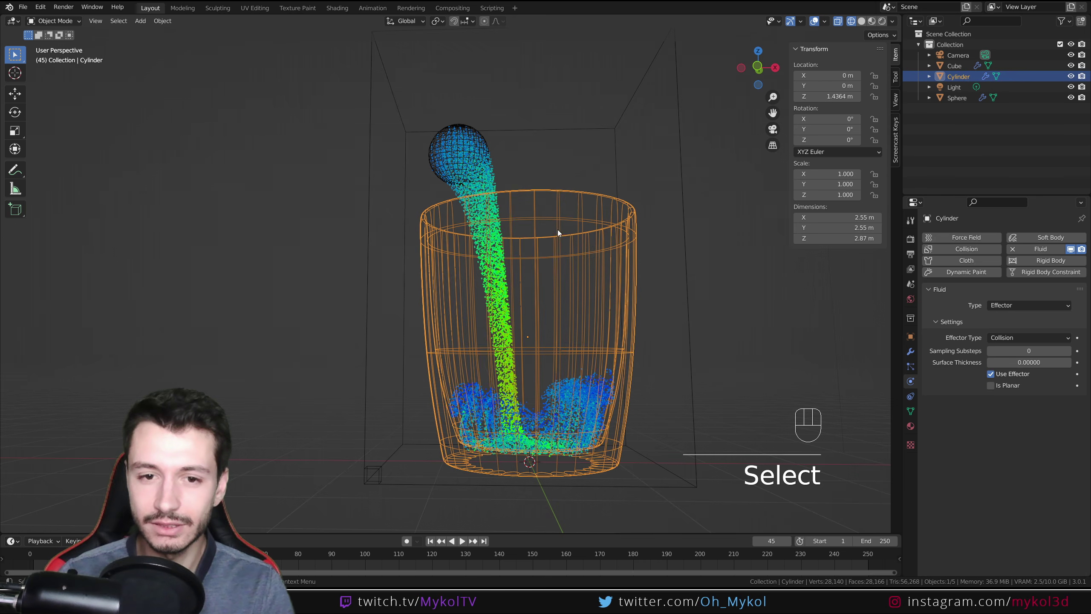
- Inspect the glass's normals in isolated solid view with the Face Orientation overlay enabled, and return to the full wireframe scene
{"action": "key", "text": "KP_Divide"}
{"action": "key", "text": "z"}
{"action": "left_click", "coordinate": [617, 270]}
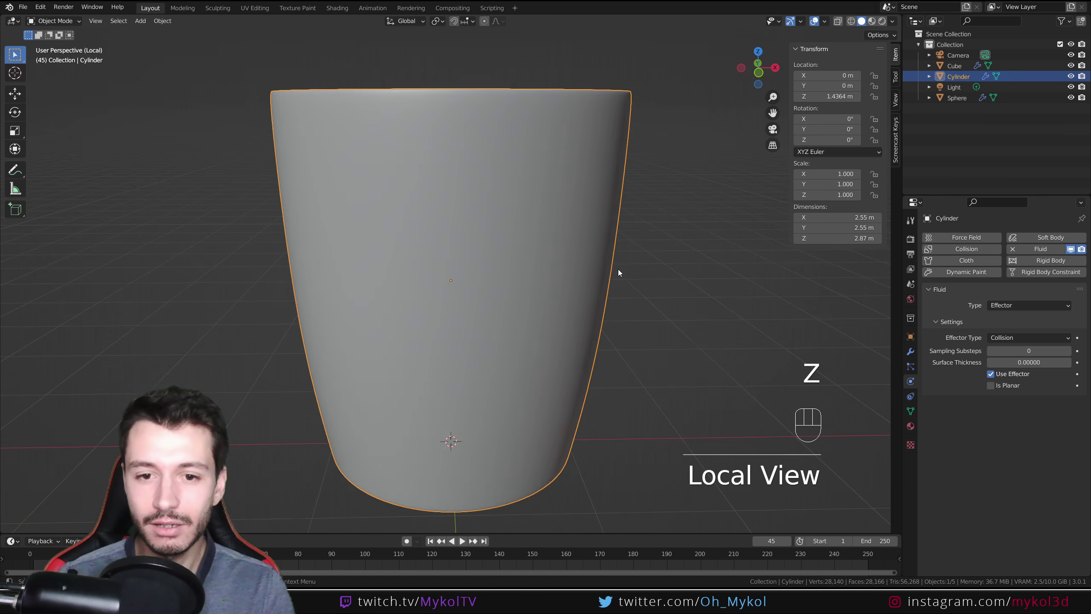
{"action": "middle_click_drag", "start_coordinate": [618, 271], "coordinate": [596, 323]}
{"action": "left_click", "coordinate": [824, 21]}
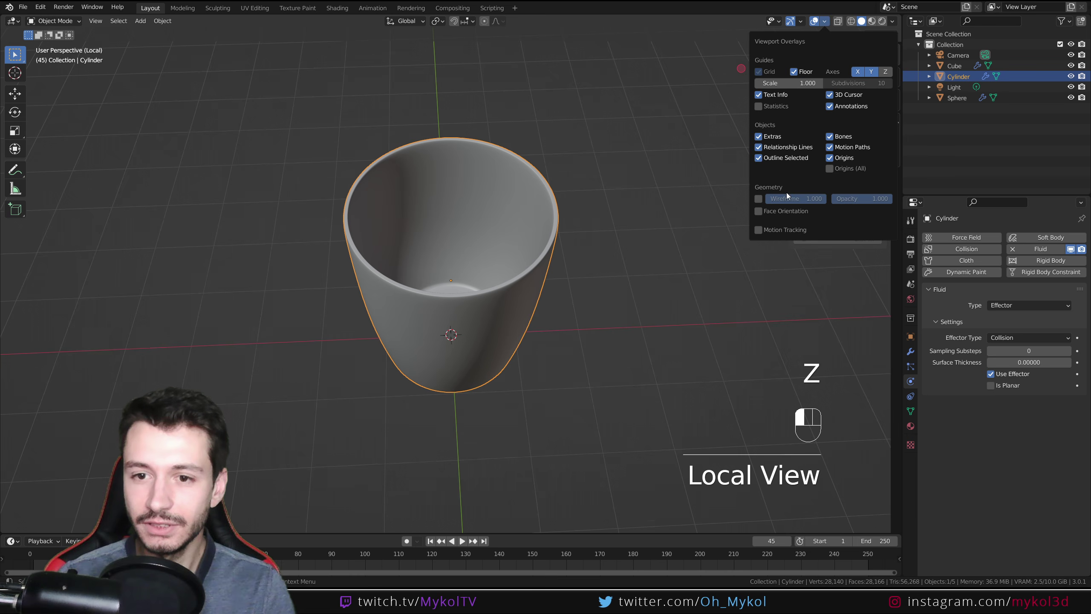
{"action": "left_click", "coordinate": [760, 209]}
{"action": "middle_click_drag", "start_coordinate": [729, 219], "coordinate": [530, 209]}
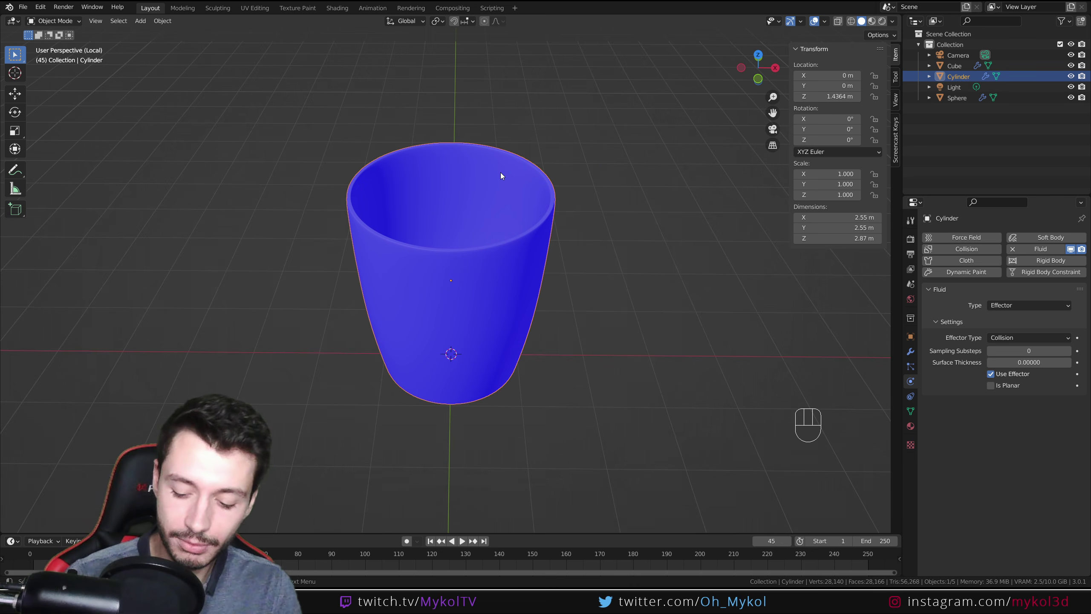
{"action": "key", "text": "KP_Divide"}
{"action": "left_click", "coordinate": [851, 20]}
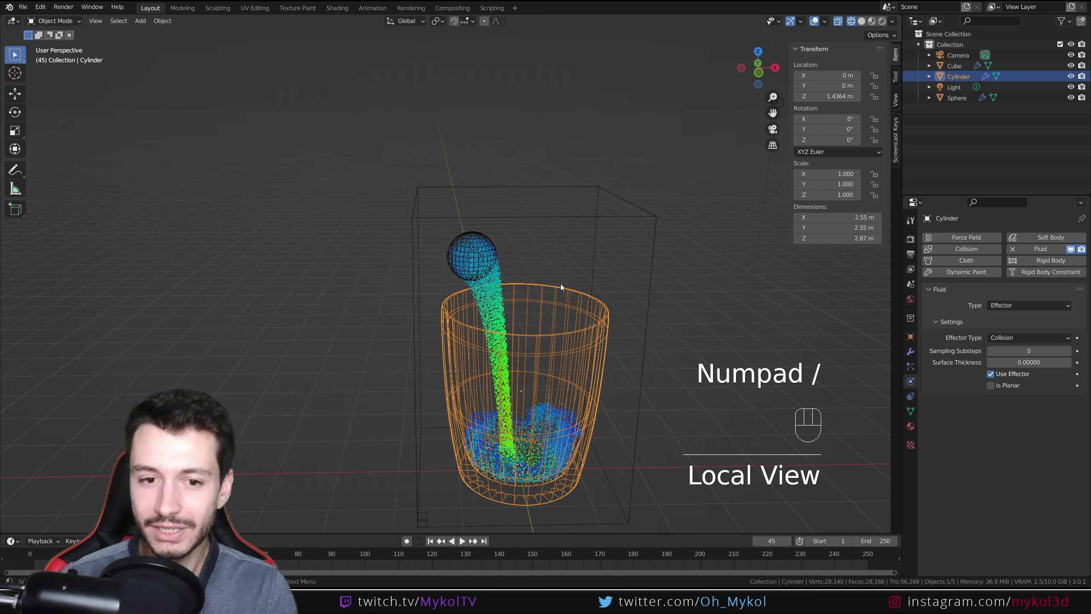
- Select the cube domain and free its cached simulation
{"action": "scroll", "coordinate": [519, 271], "scroll_direction": "up", "scroll_amount": 4}
{"action": "scroll", "coordinate": [423, 254], "scroll_direction": "down", "scroll_amount": 2}
{"action": "left_click", "coordinate": [373, 149]}
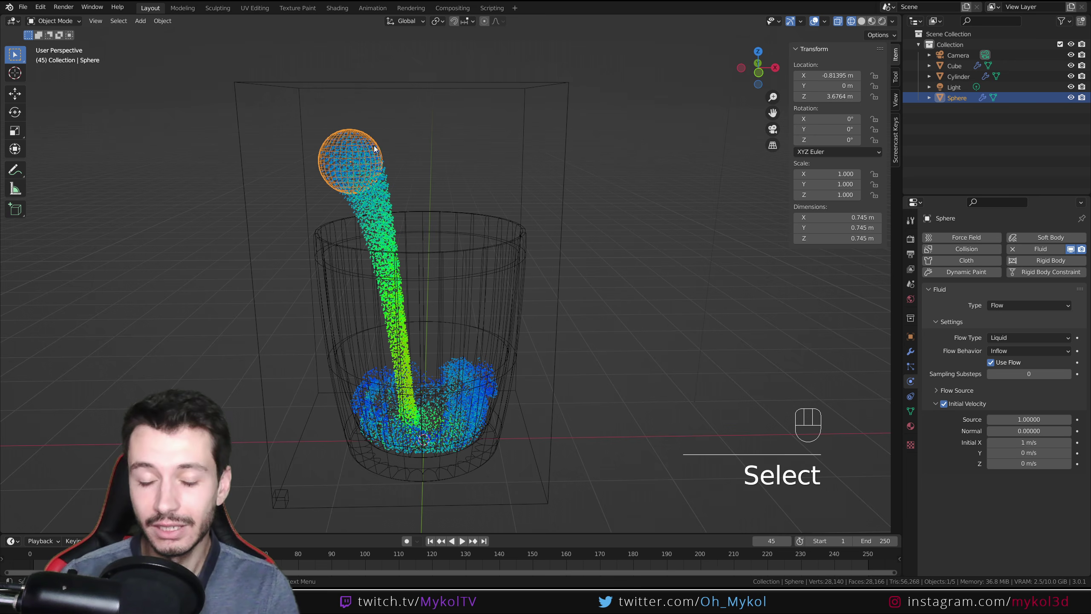
{"action": "left_click", "coordinate": [573, 159]}
{"action": "scroll", "coordinate": [963, 467], "scroll_direction": "down", "scroll_amount": 15}
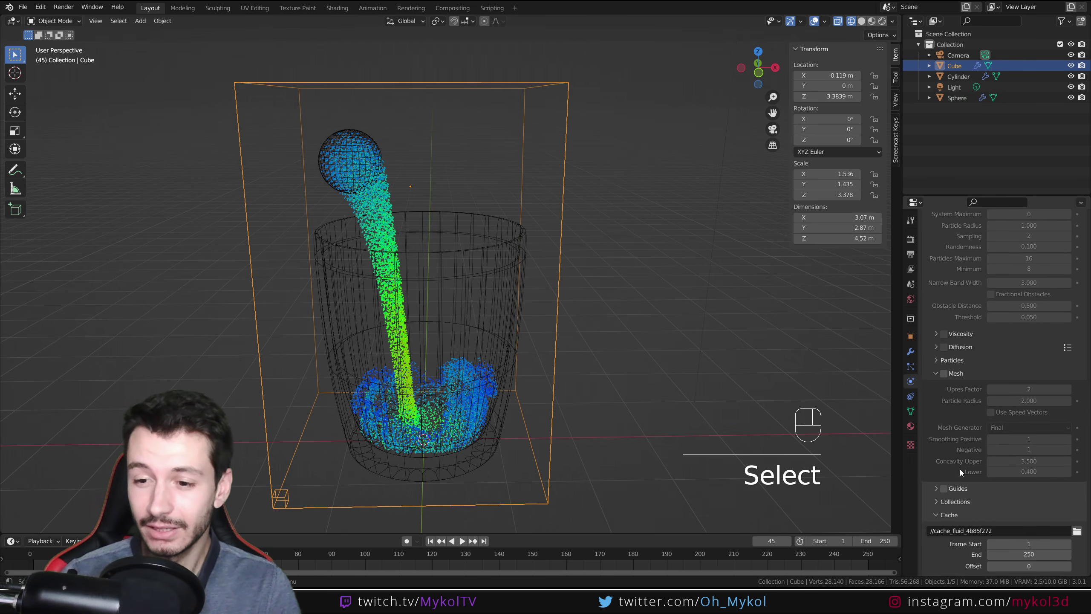
{"action": "left_click", "coordinate": [1026, 536]}
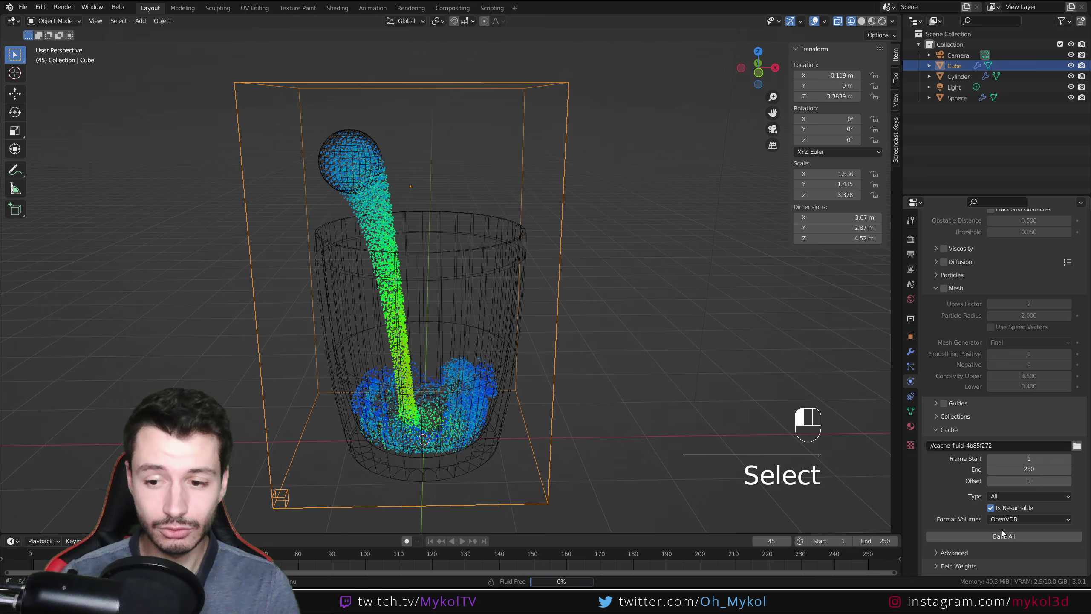
- Set the domain's Resolution Divisions to 100
{"action": "scroll", "coordinate": [989, 523], "scroll_direction": "up", "scroll_amount": 12}
{"action": "scroll", "coordinate": [993, 422], "scroll_direction": "up", "scroll_amount": 10}
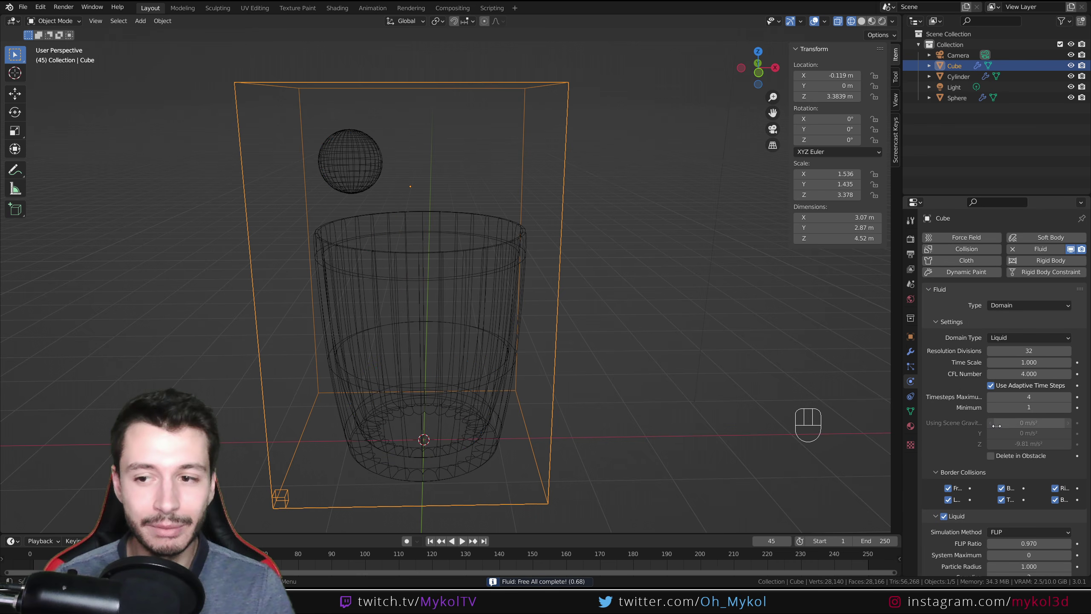
{"action": "left_click", "coordinate": [1028, 350]}
{"action": "type", "text": "100"}
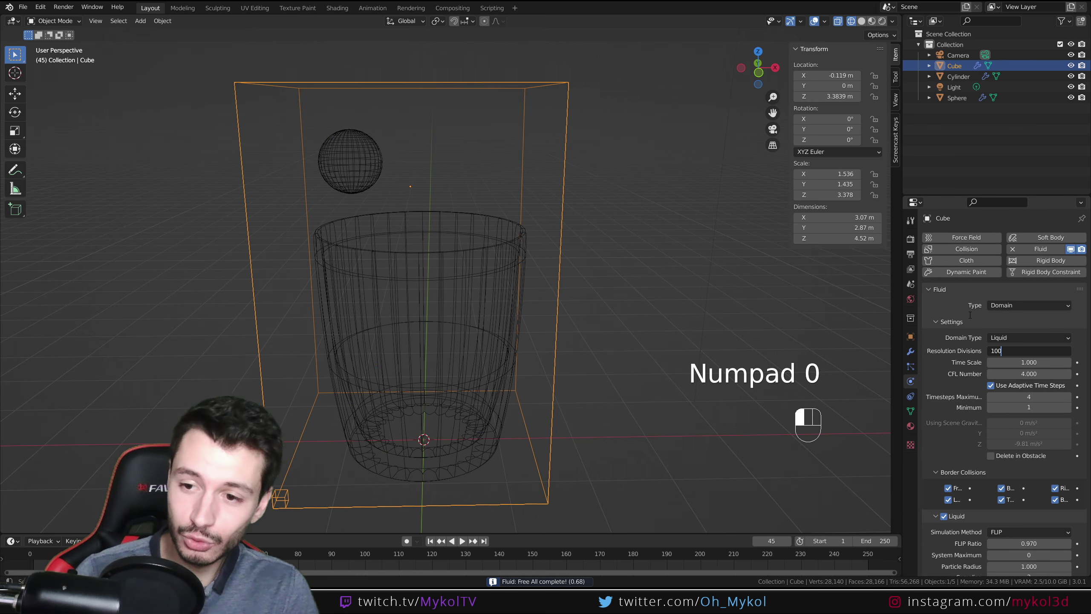
{"action": "key", "text": "Return"}
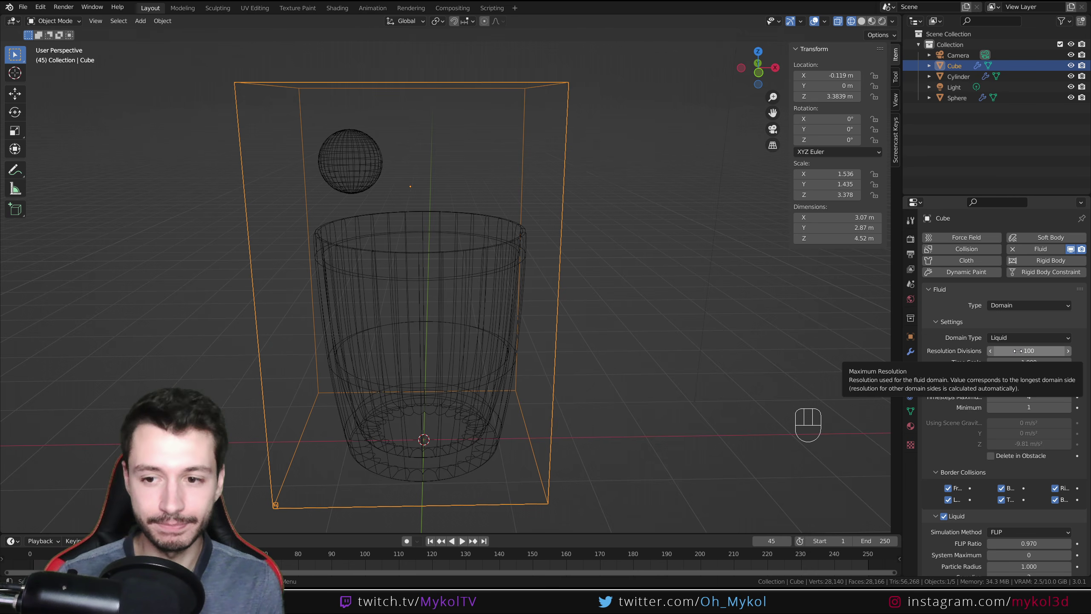
- Bake all of the domain's simulation at the higher resolution, stopping the bake at about frame 28
{"action": "scroll", "coordinate": [959, 438], "scroll_direction": "down", "scroll_amount": 15}
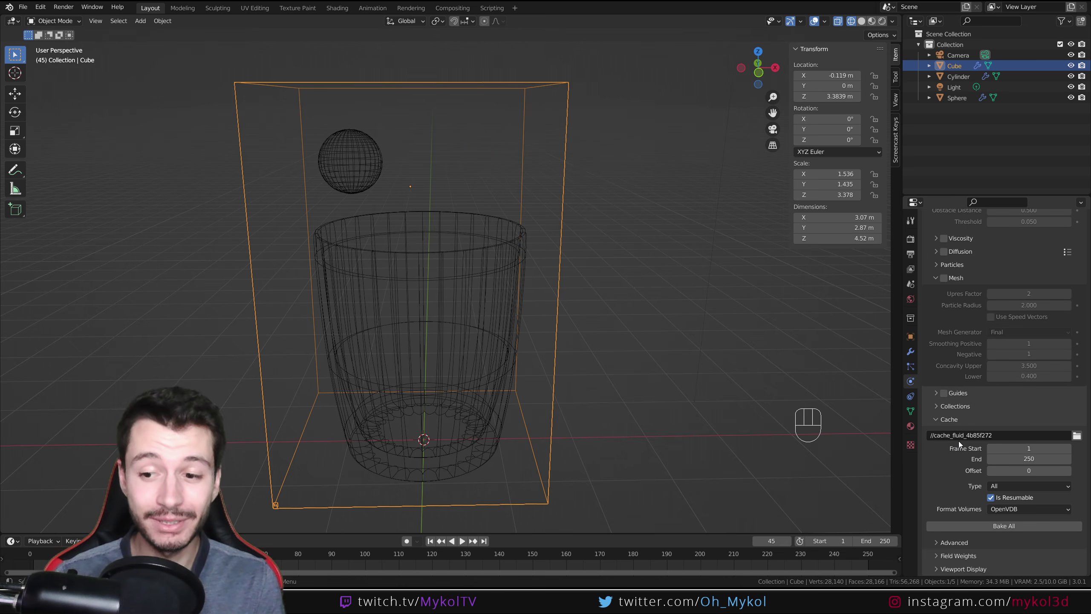
{"action": "left_click", "coordinate": [1004, 525]}
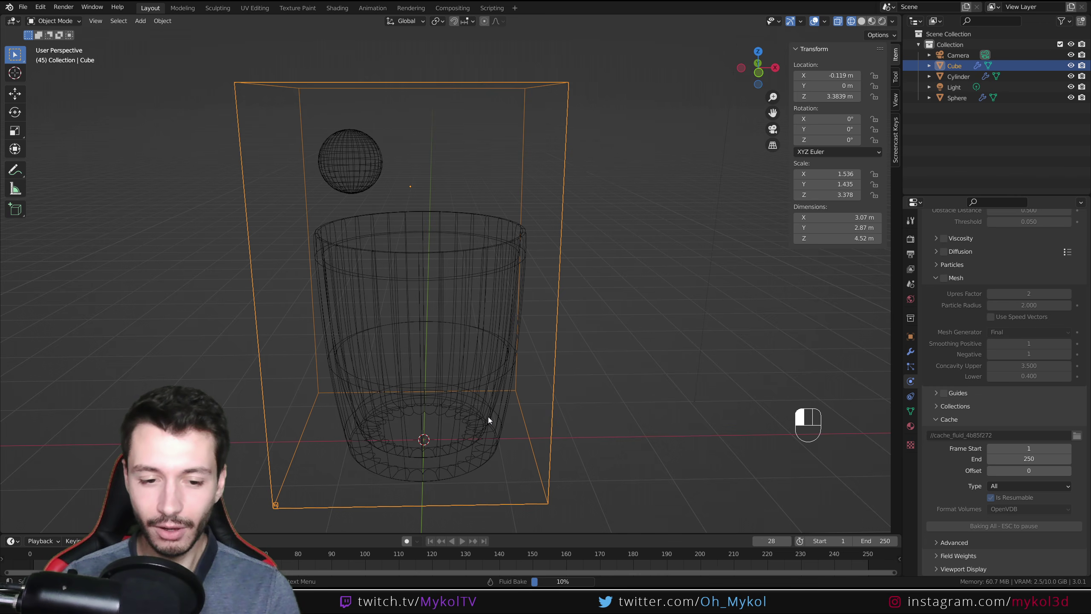
{"action": "key", "text": "Escape"}
- Examine the denser particles around the glass from several angles, playing the flow briefly and stopping at frame 33
{"action": "middle_click_drag", "start_coordinate": [275, 470], "coordinate": [347, 477]}
{"action": "scroll", "coordinate": [347, 477], "scroll_direction": "up", "scroll_amount": 4}
{"action": "scroll", "coordinate": [347, 477], "scroll_direction": "down", "scroll_amount": 3}
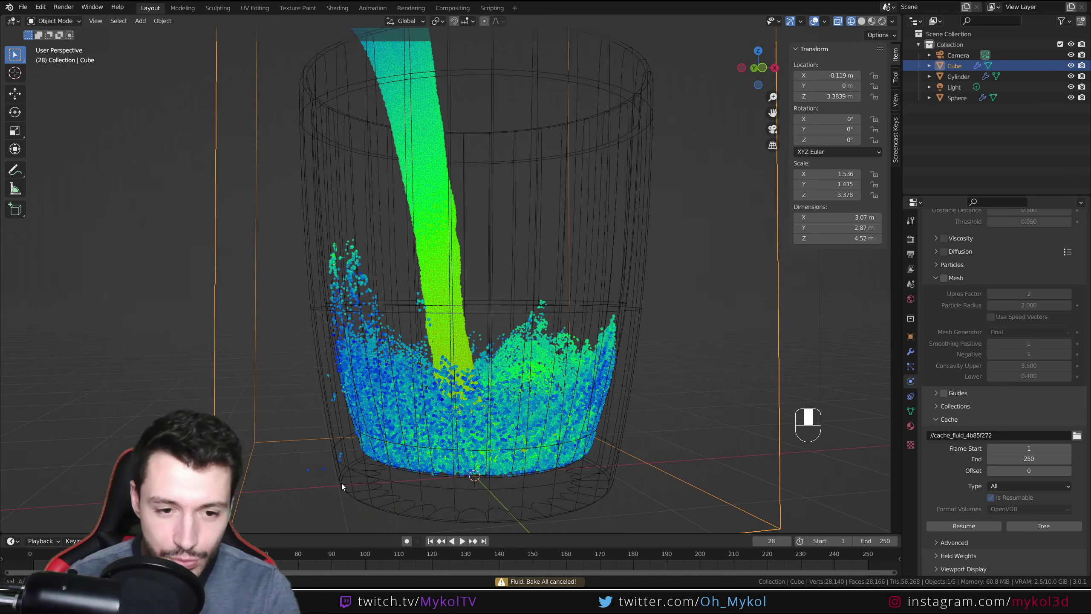
{"action": "middle_click_drag", "start_coordinate": [350, 426], "coordinate": [379, 425]}
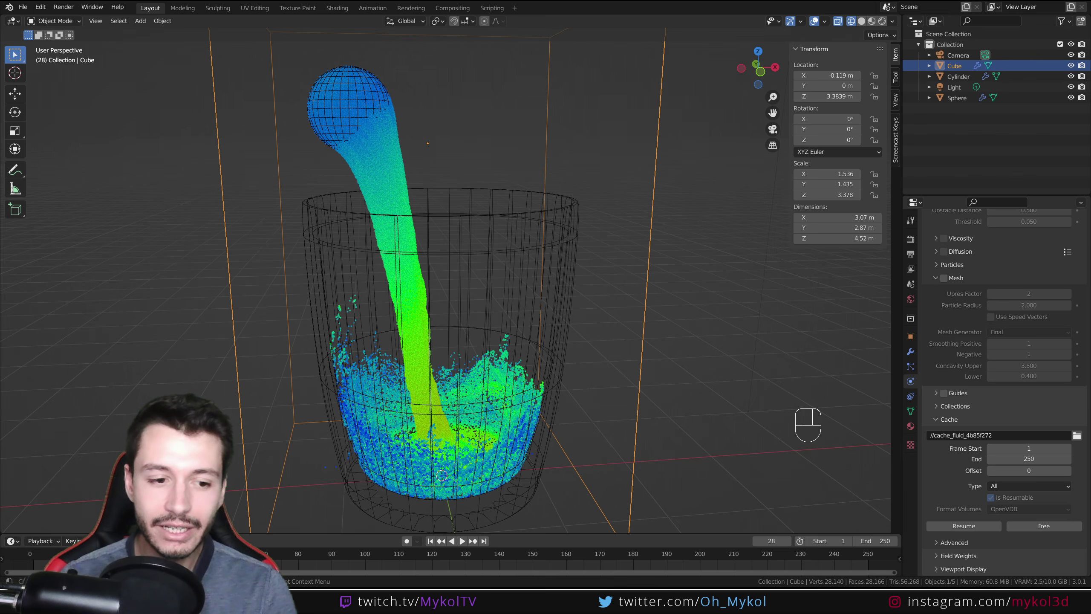
{"action": "key", "text": "shift+Left"}
{"action": "key", "text": "space"}
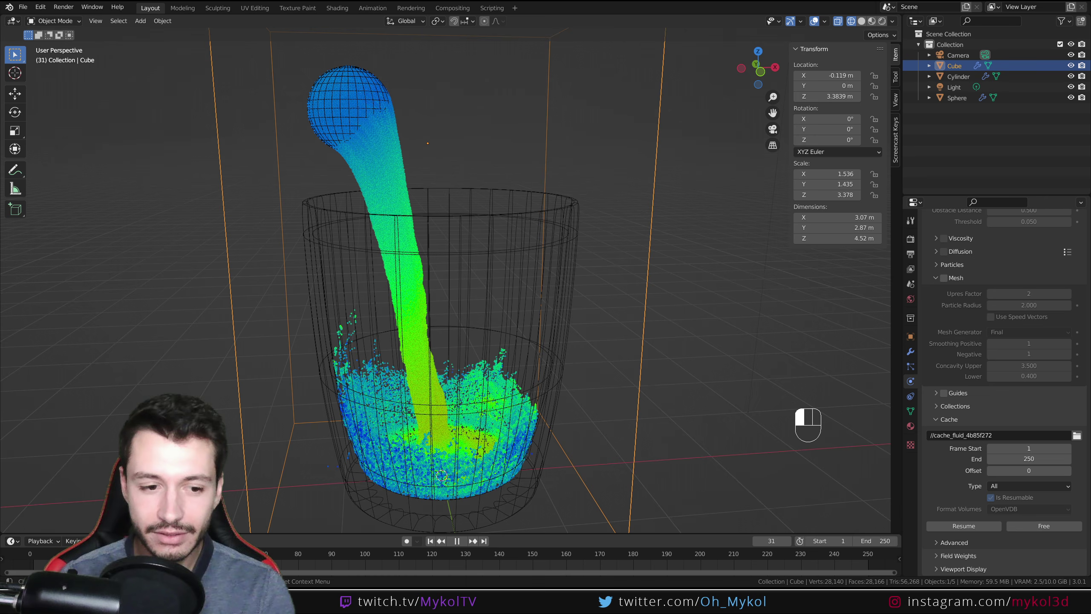
{"action": "key", "text": "space"}
{"action": "middle_click_drag", "start_coordinate": [309, 481], "coordinate": [537, 389]}
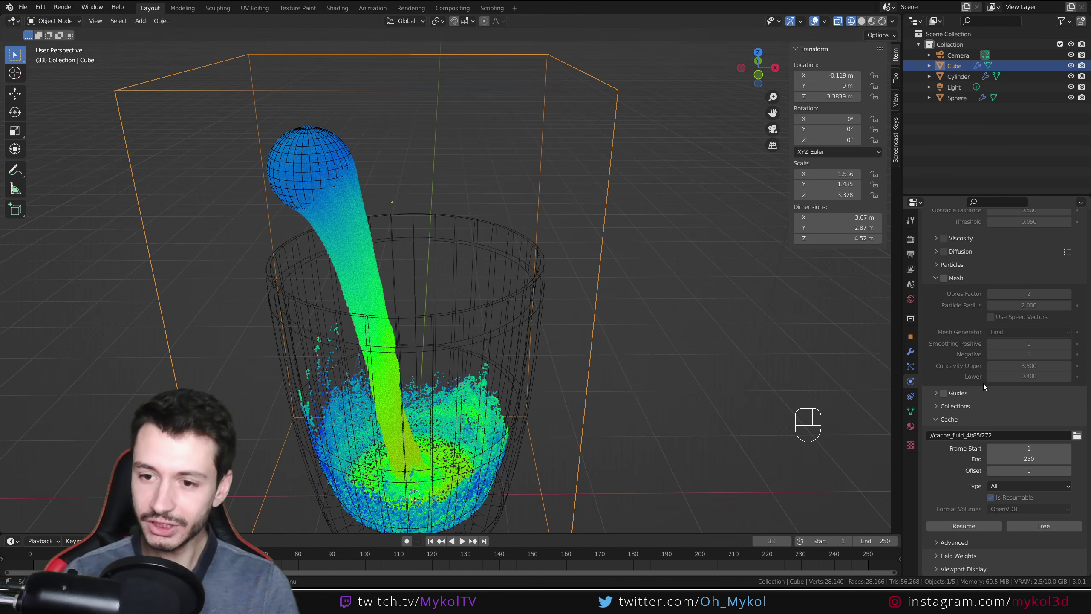
- Enable Mesh generation for the liquid domain and review its remaining fluid settings
{"action": "scroll", "coordinate": [966, 380], "scroll_direction": "up", "scroll_amount": 3}
{"action": "left_click", "coordinate": [943, 329]}
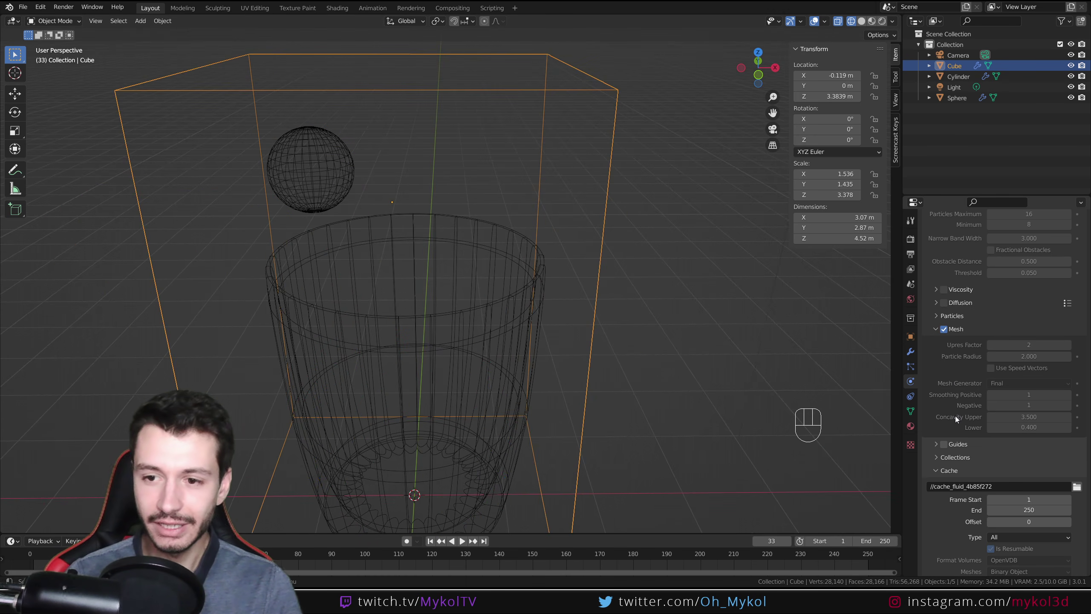
{"action": "scroll", "coordinate": [967, 445], "scroll_direction": "up", "scroll_amount": 8}
{"action": "scroll", "coordinate": [952, 453], "scroll_direction": "down", "scroll_amount": 10}
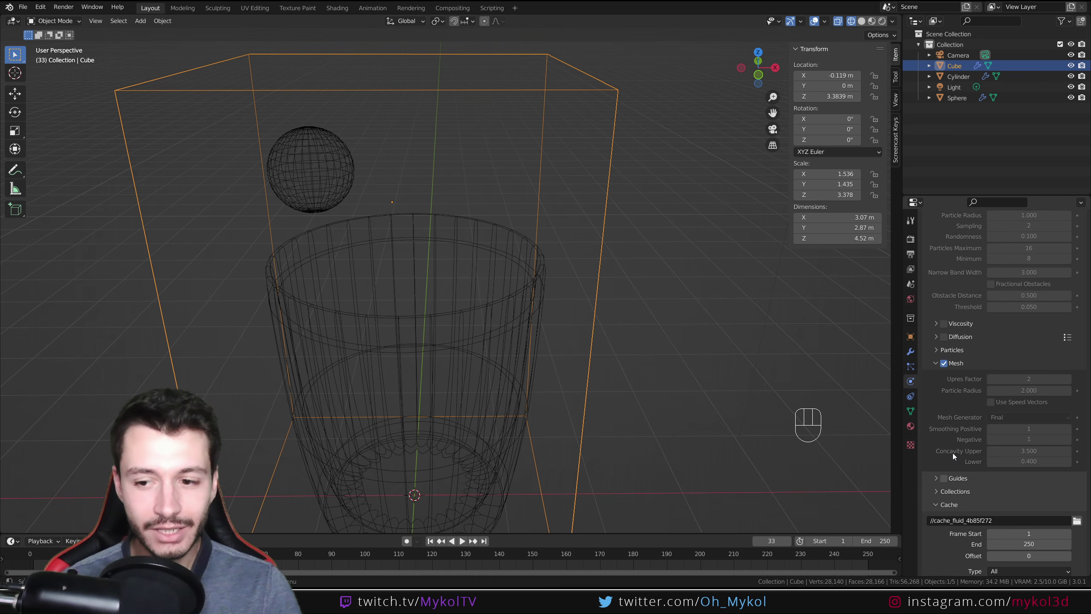
{"action": "scroll", "coordinate": [985, 440], "scroll_direction": "up", "scroll_amount": 2}
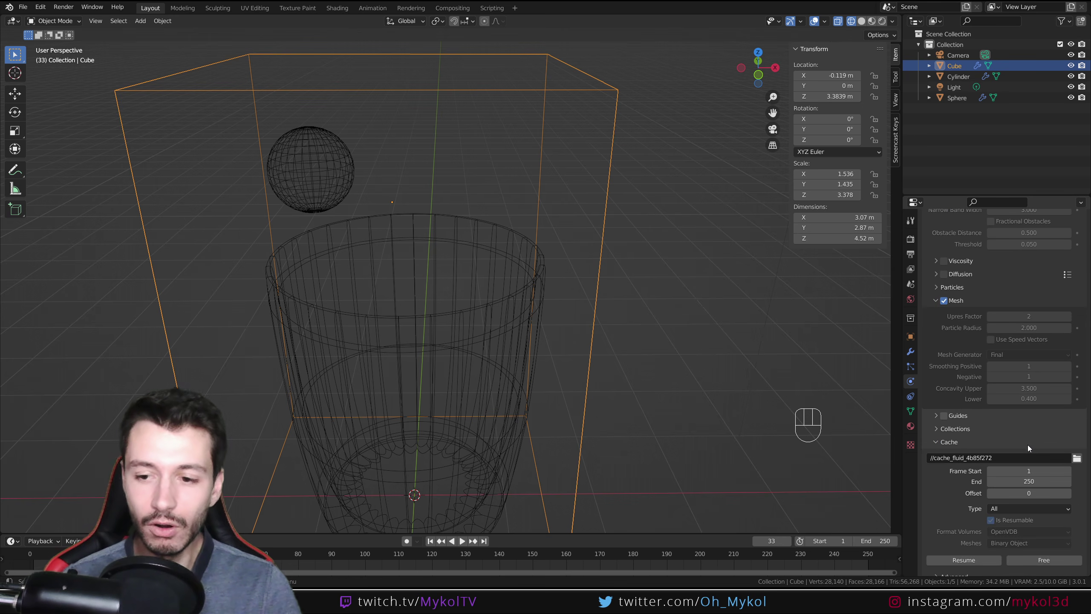
{"action": "scroll", "coordinate": [990, 433], "scroll_direction": "up", "scroll_amount": 11}
{"action": "scroll", "coordinate": [984, 370], "scroll_direction": "down", "scroll_amount": 12}
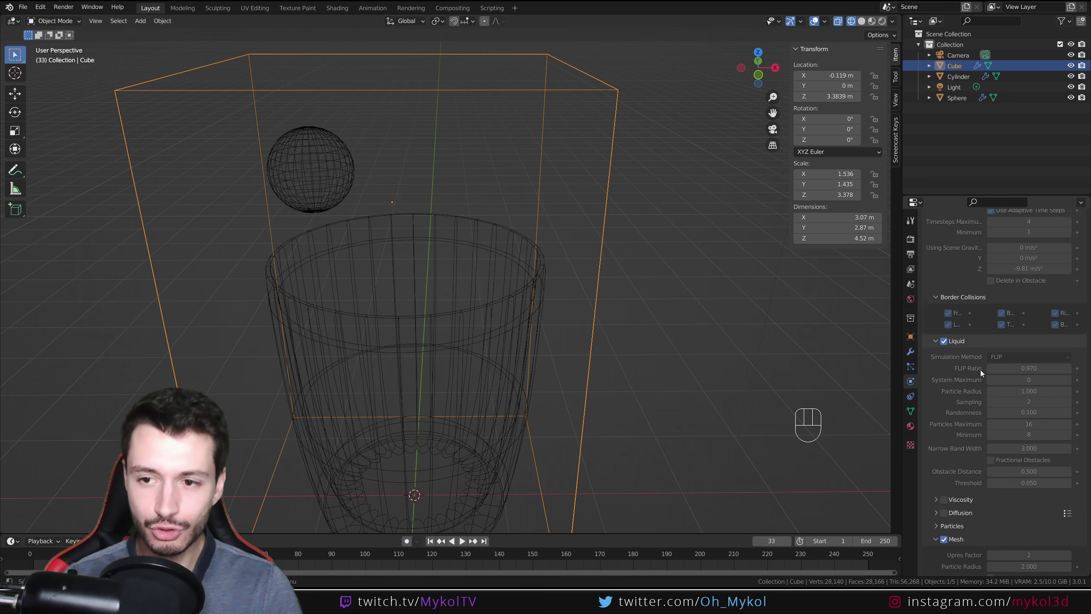
- Free the domain's cache and bake all with the mesh included, stopping the bake at about frame 41
{"action": "left_click", "coordinate": [1041, 526]}
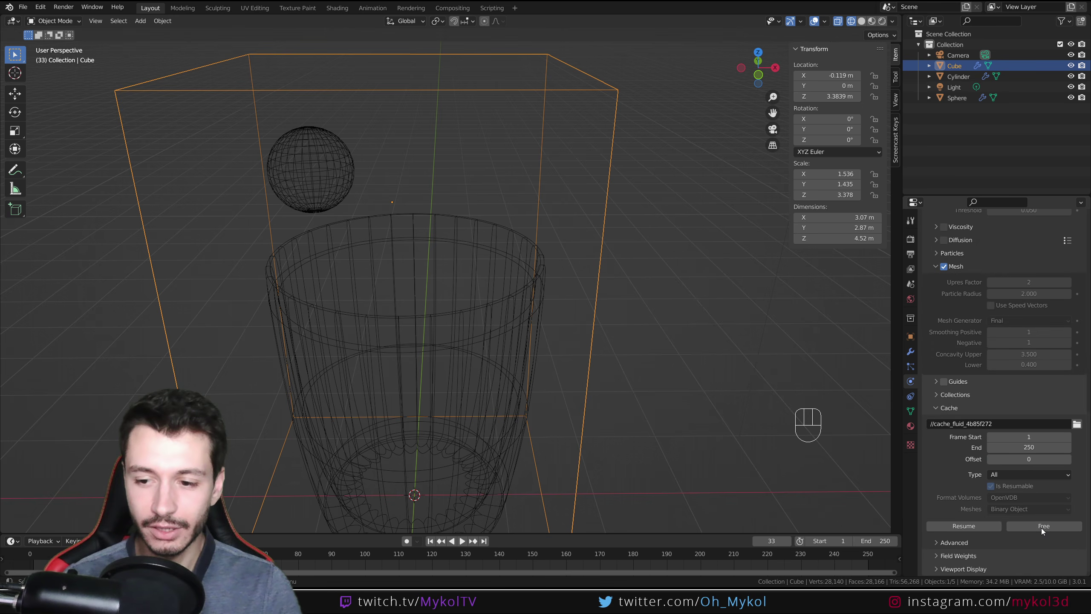
{"action": "left_click", "coordinate": [1002, 526]}
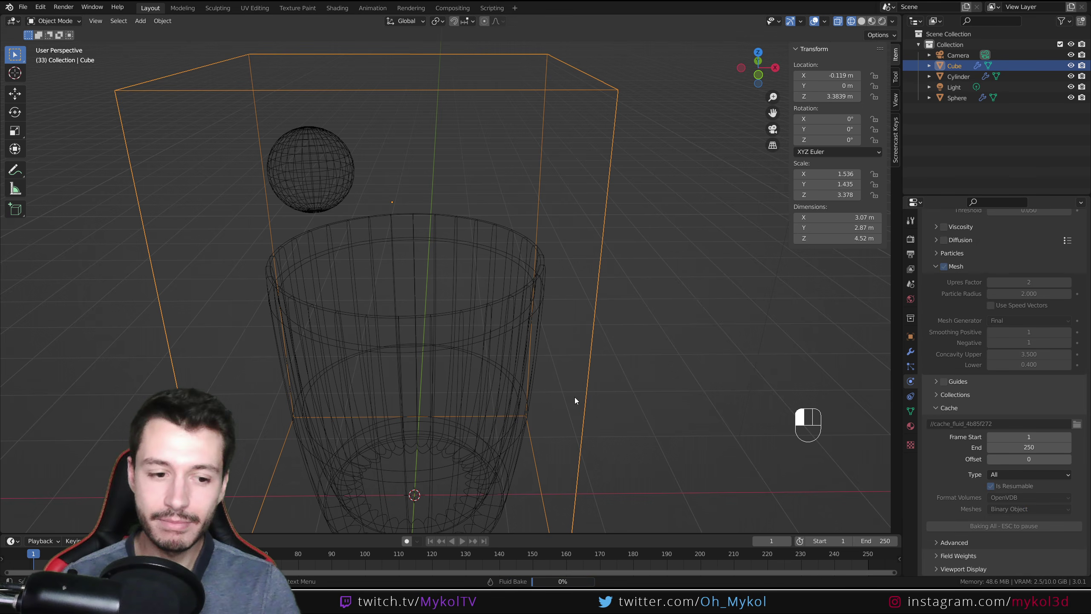
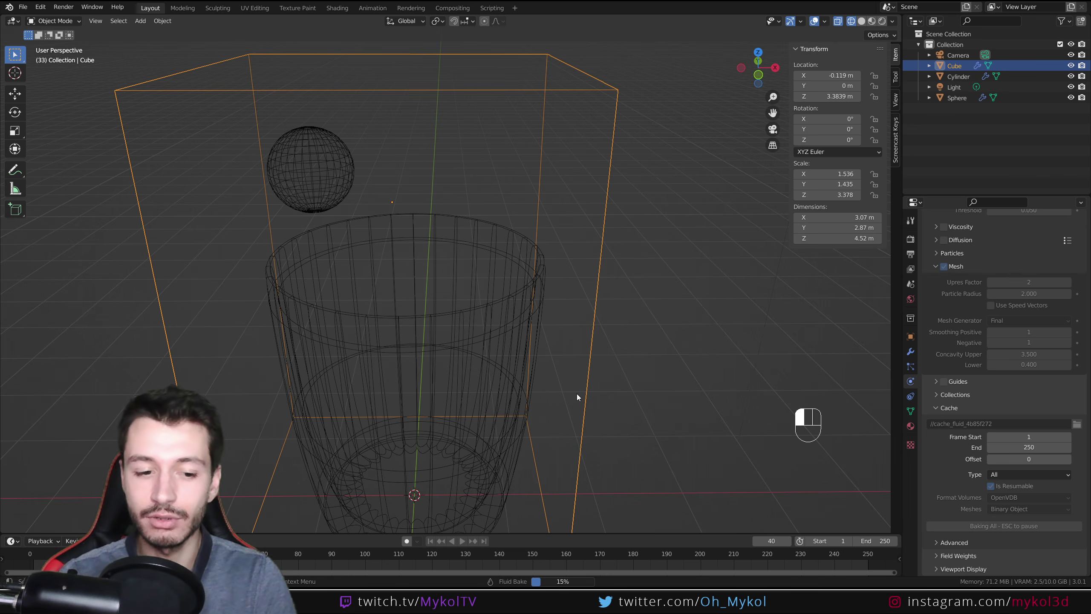
{"action": "key", "text": "Escape"}
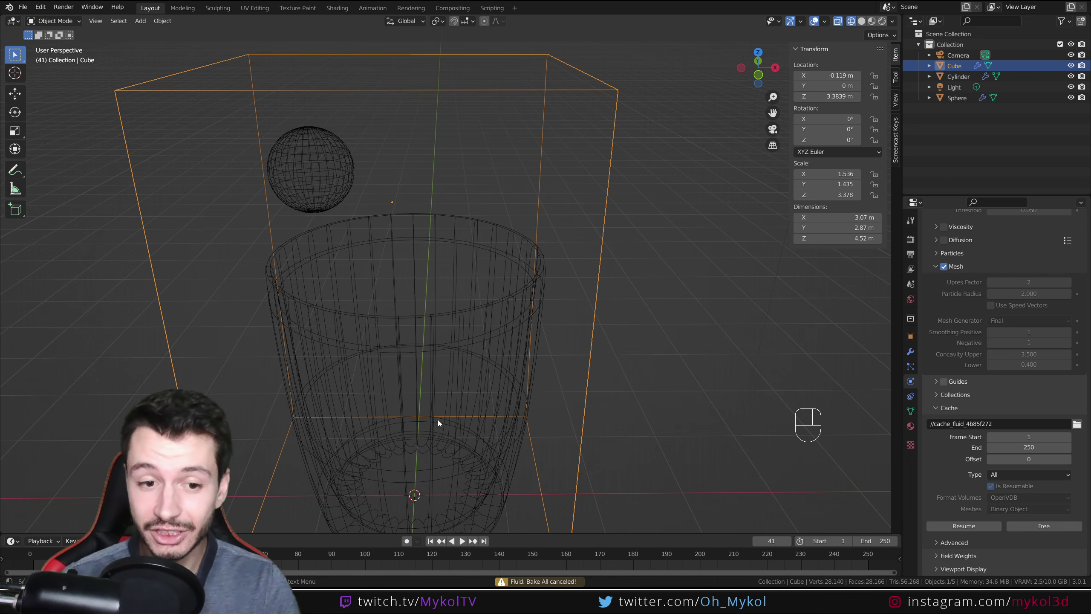
- Play the meshed pour in reverse to frame 29 and examine the liquid and glass from above
{"action": "key", "text": "shift+ctrl+space"}
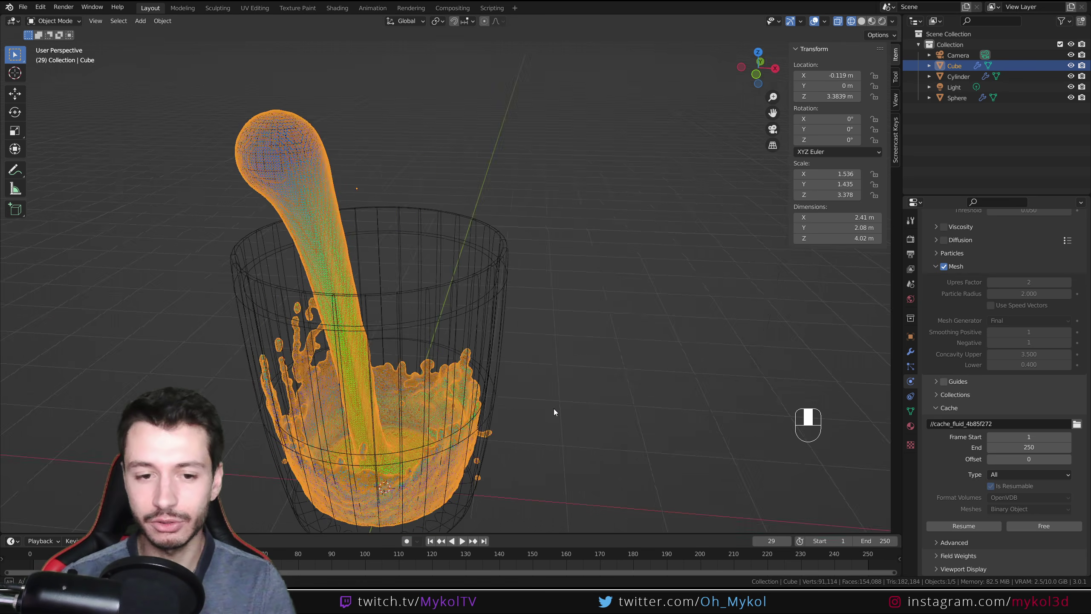
{"action": "middle_click_drag", "start_coordinate": [554, 409], "coordinate": [562, 386]}
{"action": "key", "text": "shift+ctrl+space"}
{"action": "scroll", "coordinate": [997, 426], "scroll_direction": "up", "scroll_amount": 15}
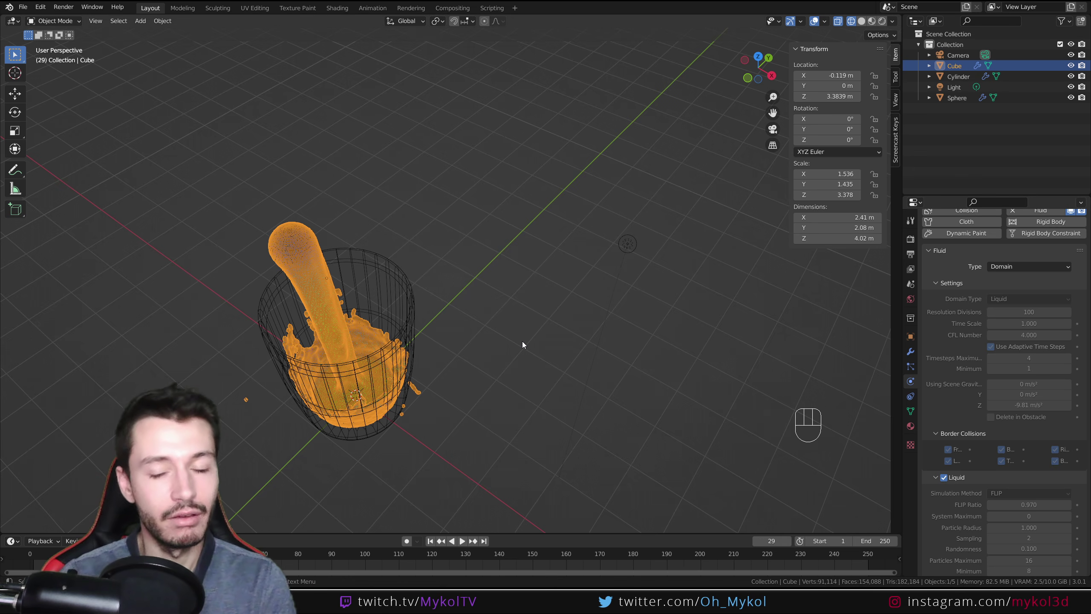
- Switch the viewport to solid shading and turn off the Face Orientation overlay
{"action": "key", "text": "z"}
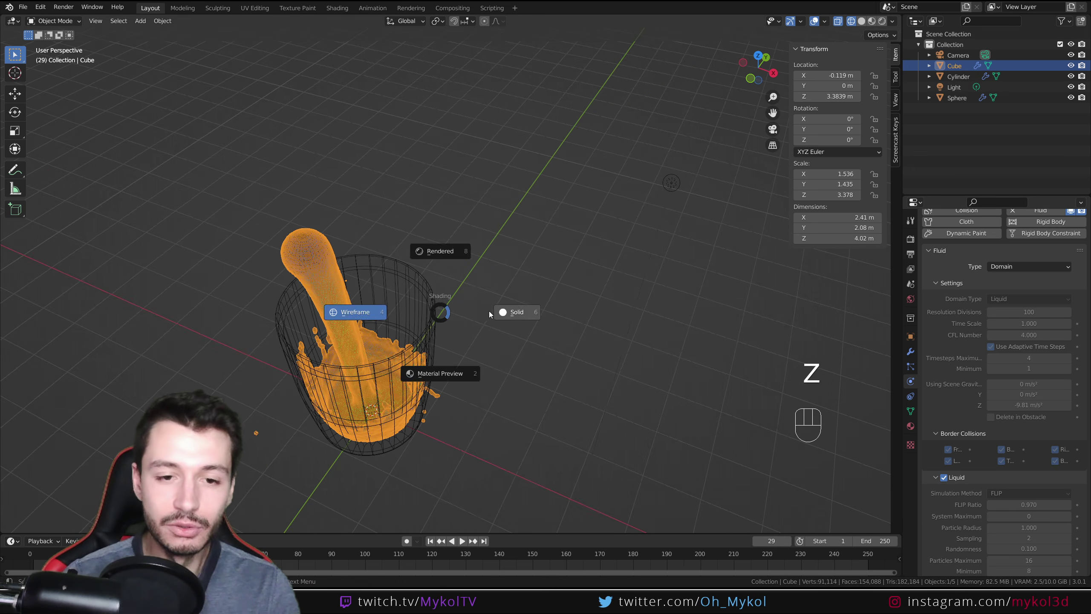
{"action": "left_click", "coordinate": [494, 310]}
{"action": "middle_click_drag", "start_coordinate": [448, 351], "coordinate": [484, 322]}
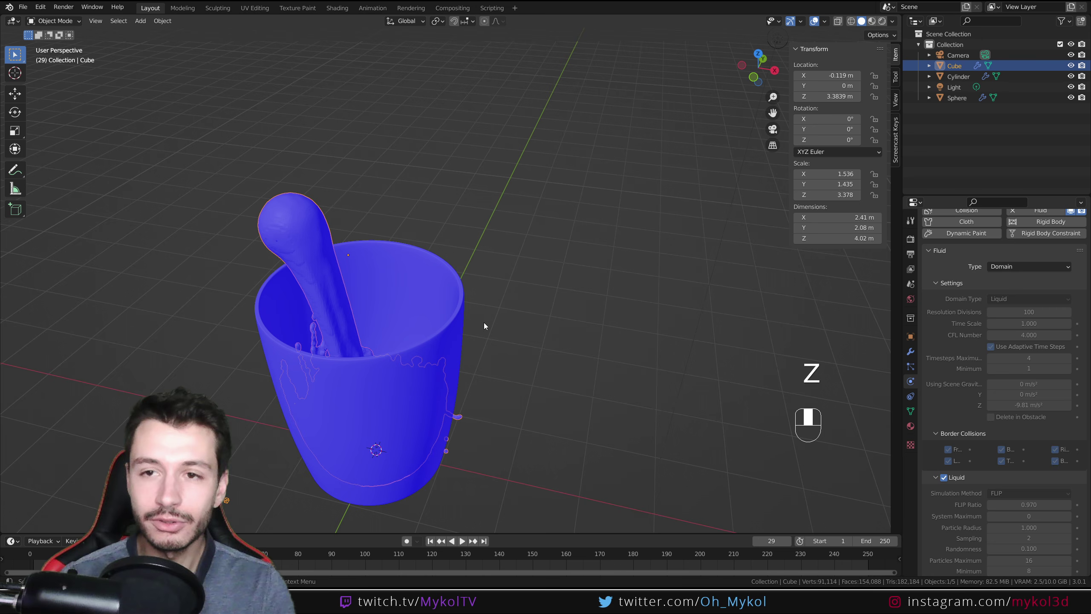
{"action": "left_click", "coordinate": [825, 22]}
{"action": "left_click", "coordinate": [758, 211]}
{"action": "key", "text": "n"}
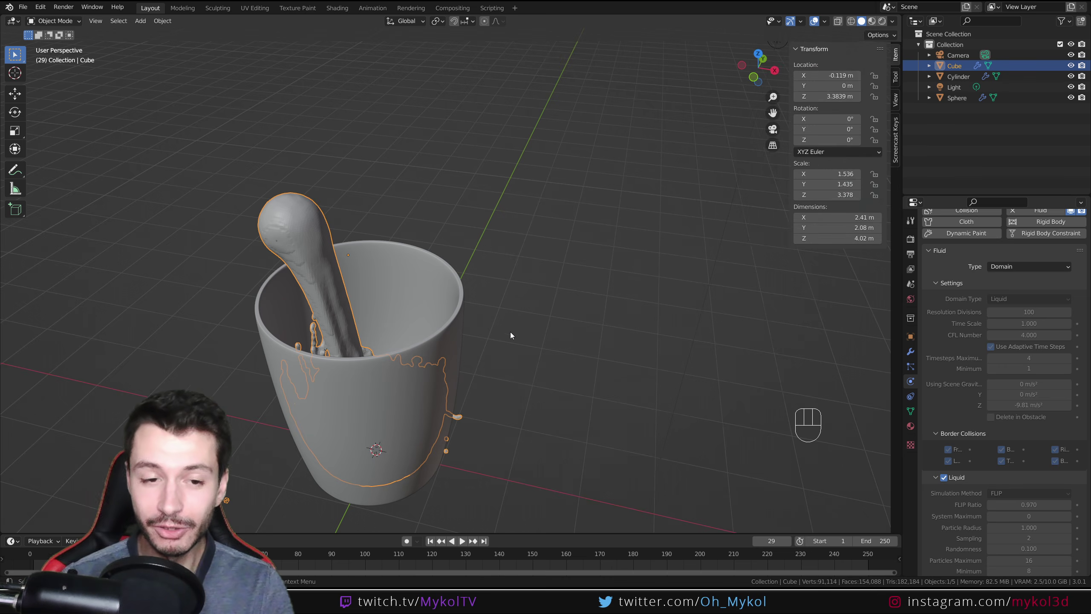
- Select the liquid mesh pouring into the glass, apply Shade Smooth to it and view the result
{"action": "scroll", "coordinate": [535, 310], "scroll_direction": "down", "scroll_amount": 2}
{"action": "scroll", "coordinate": [609, 259], "scroll_direction": "up", "scroll_amount": 3}
{"action": "left_click", "coordinate": [610, 261]}
{"action": "scroll", "coordinate": [390, 220], "scroll_direction": "up", "scroll_amount": 5}
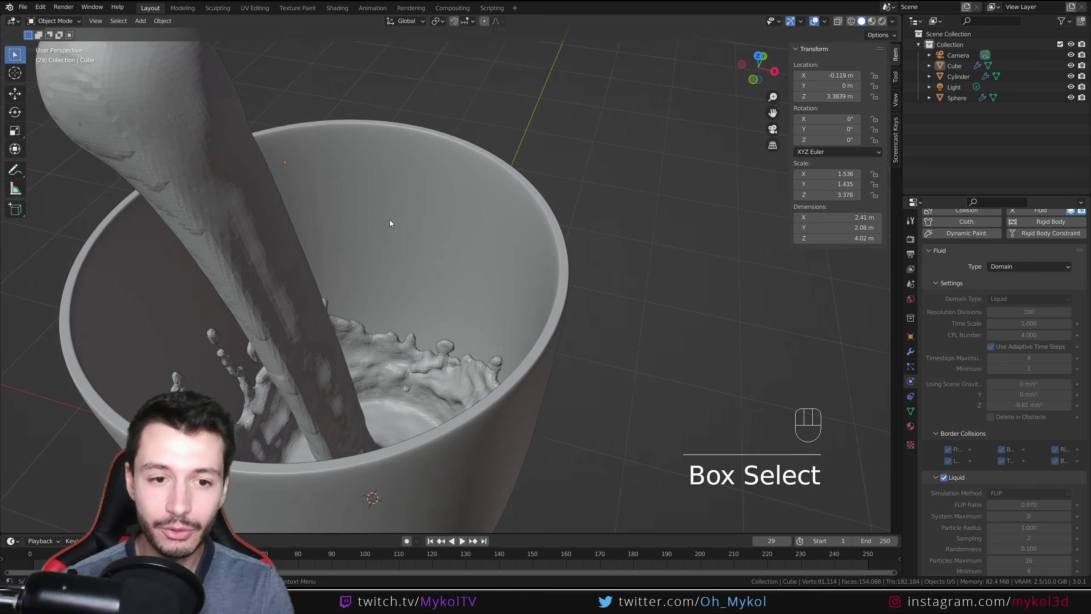
{"action": "left_click", "coordinate": [331, 200]}
{"action": "right_click", "coordinate": [343, 208]}
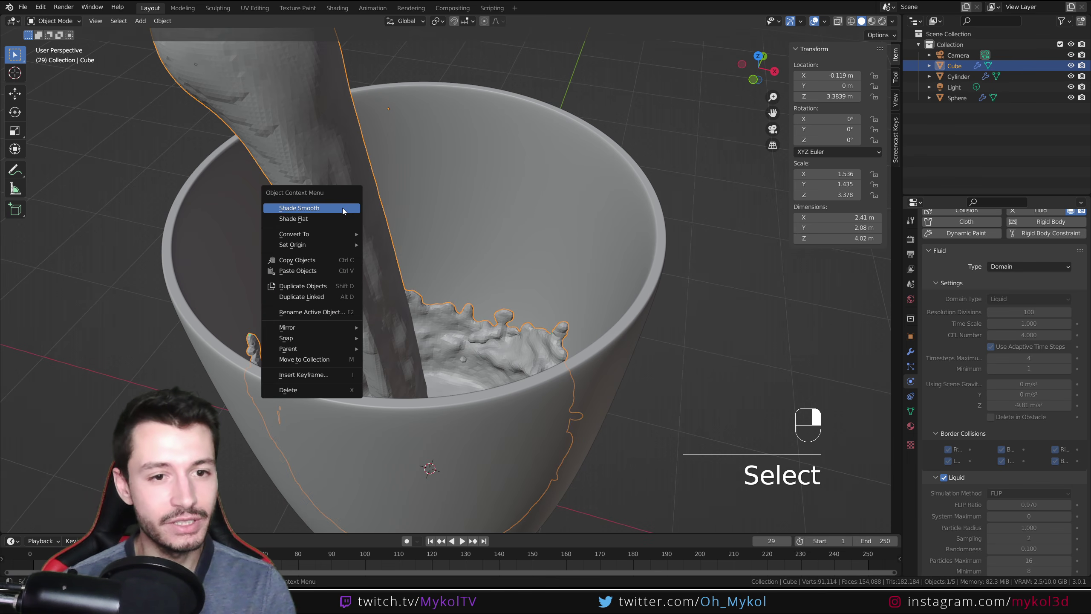
{"action": "left_click", "coordinate": [344, 209]}
{"action": "scroll", "coordinate": [387, 206], "scroll_direction": "down", "scroll_amount": 5}
{"action": "scroll", "coordinate": [578, 297], "scroll_direction": "up", "scroll_amount": 2}
{"action": "scroll", "coordinate": [603, 299], "scroll_direction": "down", "scroll_amount": 2}
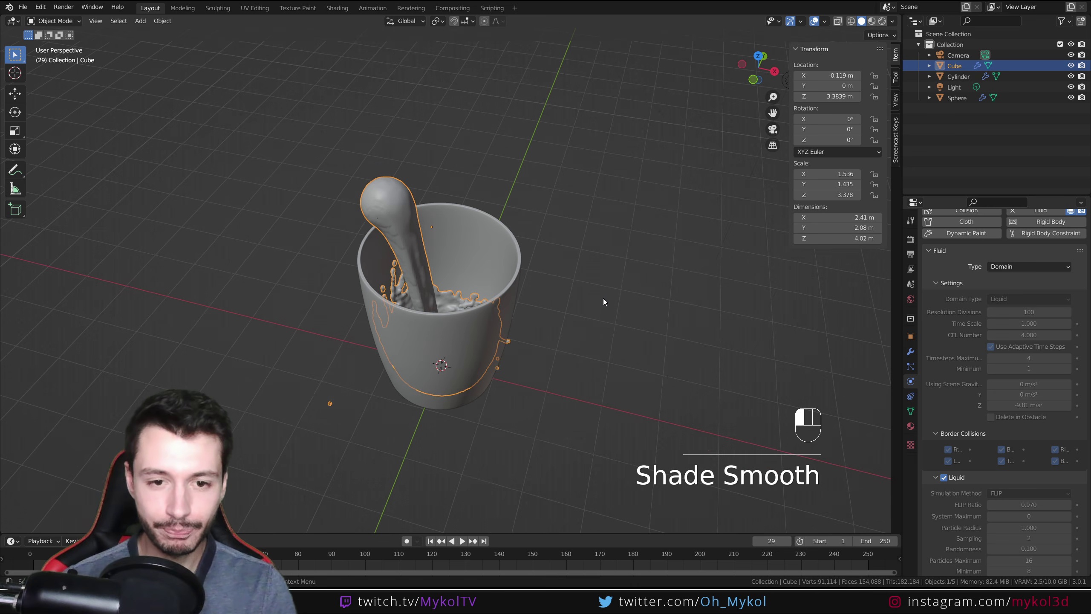
- Save the file, then set the render engine to Cycles on GPU Compute with viewport denoising enabled
{"action": "left_click", "coordinate": [603, 299]}
{"action": "left_click", "coordinate": [910, 240]}
{"action": "key", "text": "ctrl+s"}
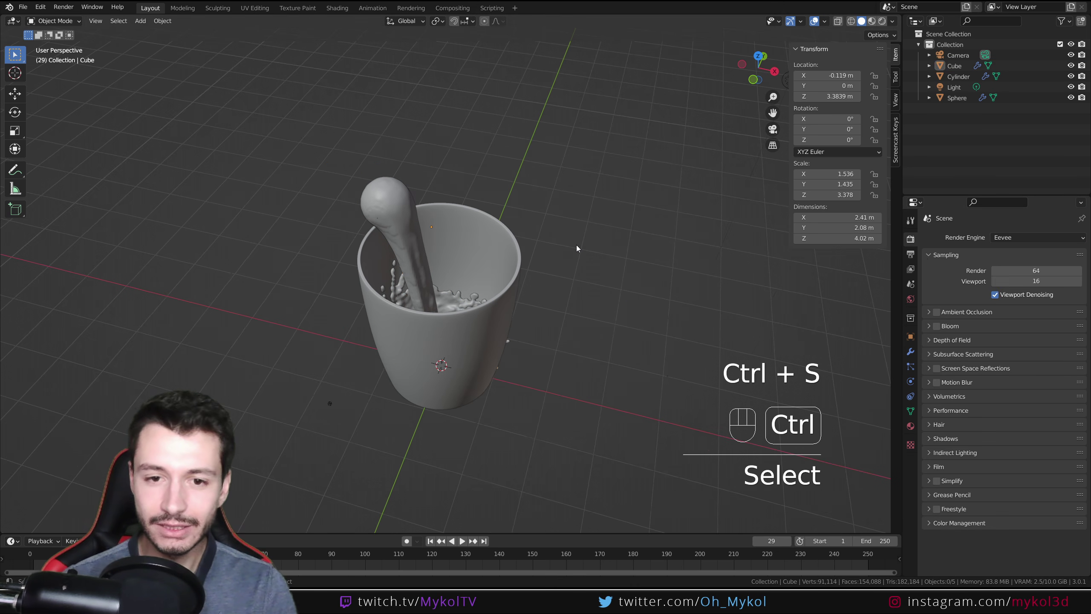
{"action": "left_click", "coordinate": [996, 238]}
{"action": "left_click", "coordinate": [1012, 275]}
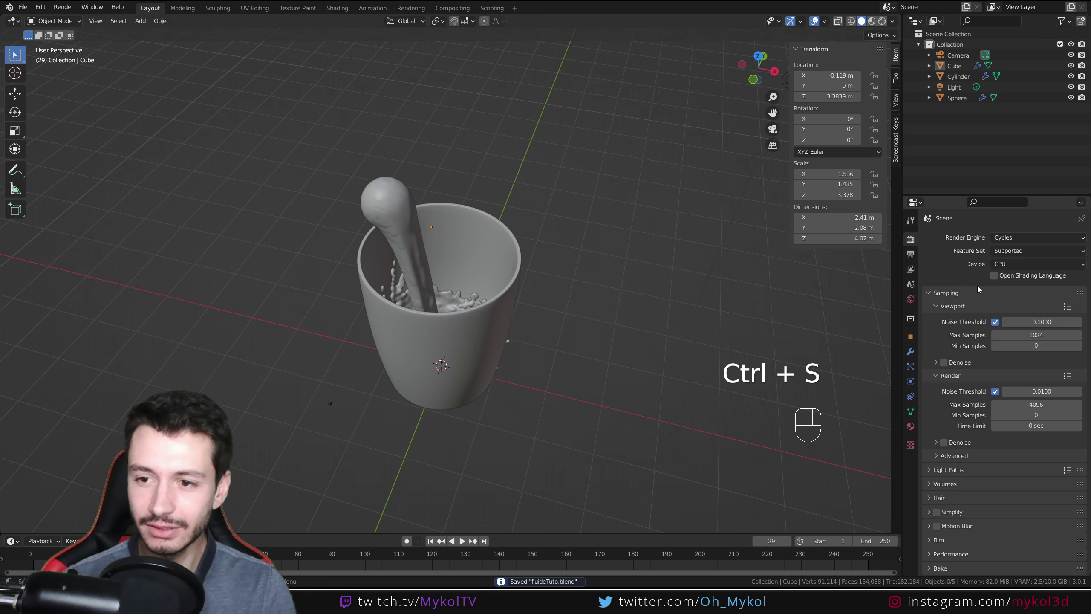
{"action": "left_click", "coordinate": [1022, 263]}
{"action": "left_click", "coordinate": [1018, 274]}
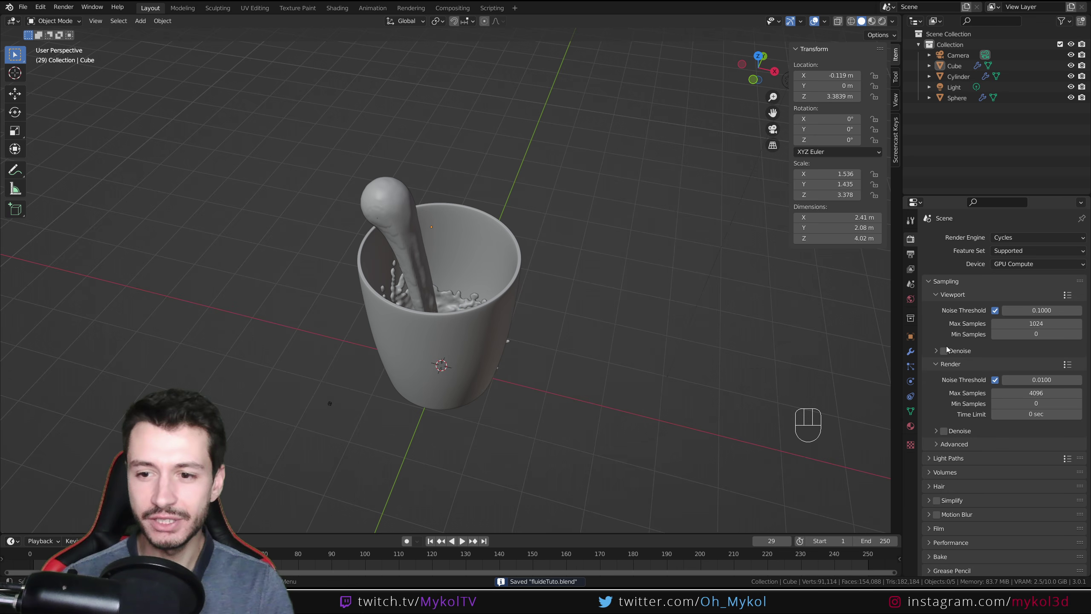
- Set the world's colour to an Environment Texture using interior.exr from the Stream_Blender folder
{"action": "left_click", "coordinate": [910, 299]}
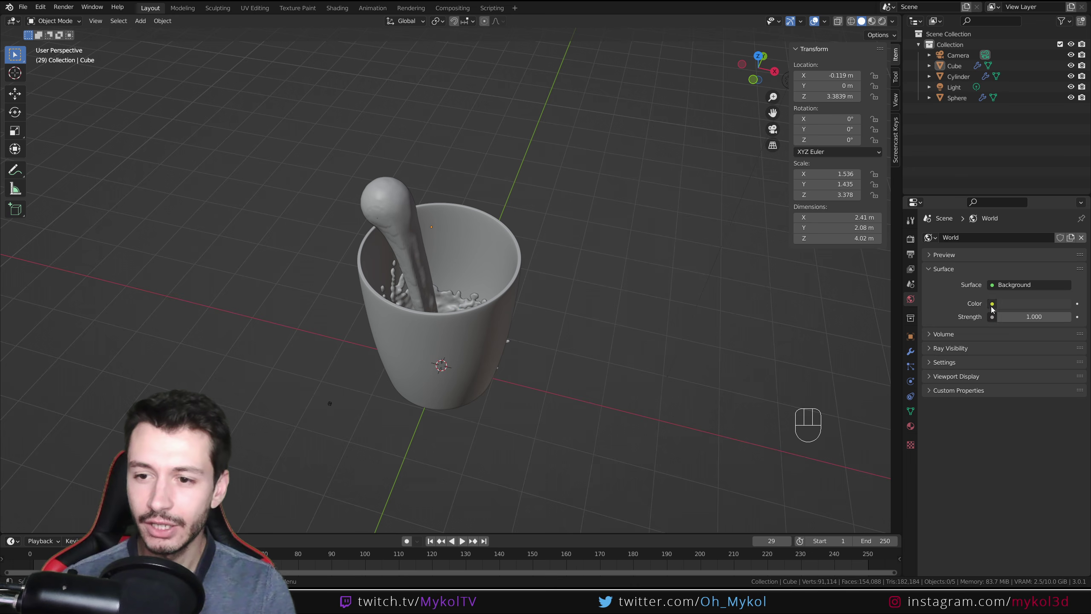
{"action": "left_click", "coordinate": [992, 303]}
{"action": "left_click", "coordinate": [792, 350]}
{"action": "left_click", "coordinate": [1051, 316]}
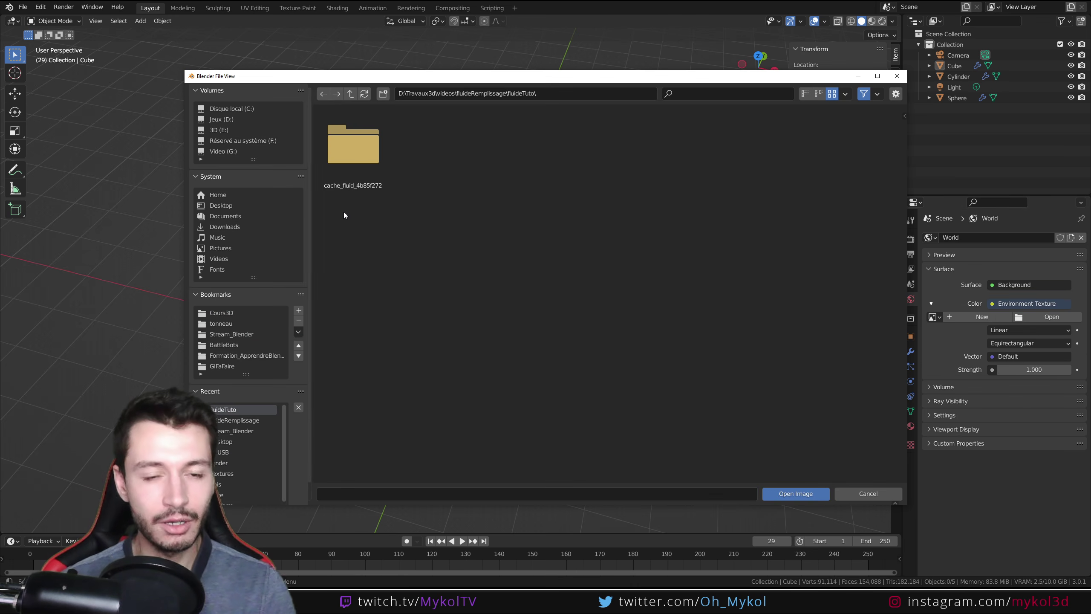
{"action": "left_click", "coordinate": [228, 334]}
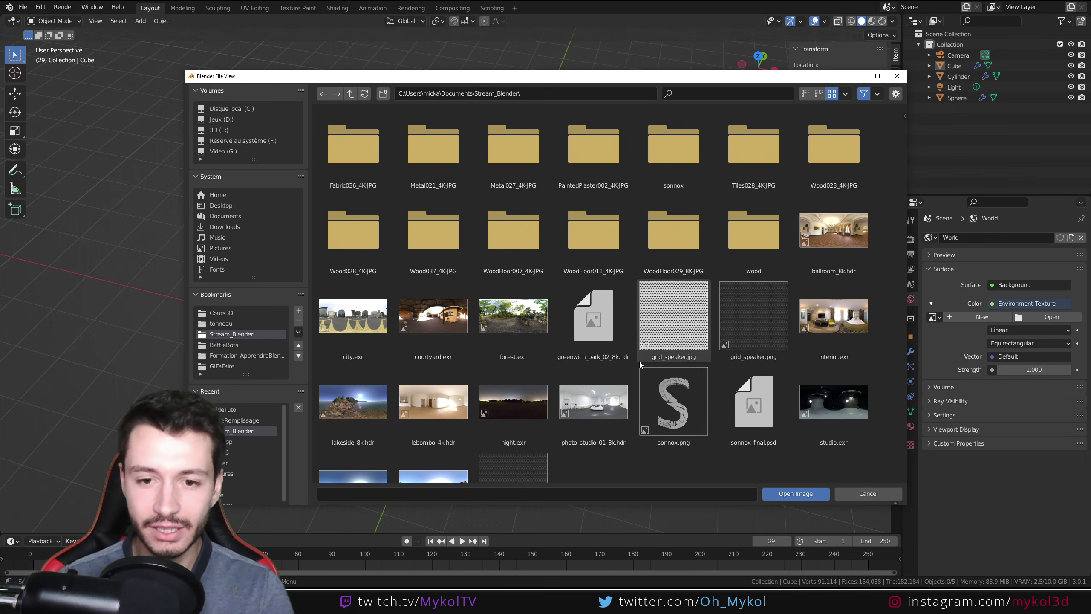
{"action": "double_click", "coordinate": [827, 325]}
- Enable a transparent film background in the Cycles render settings
{"action": "left_click", "coordinate": [910, 239]}
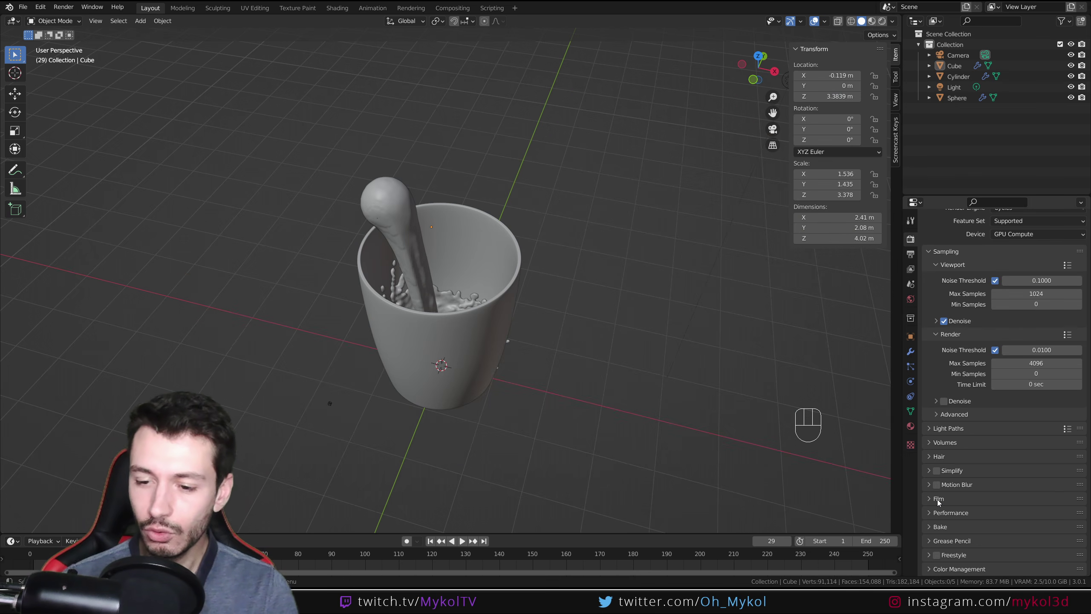
{"action": "left_click", "coordinate": [938, 498]}
{"action": "scroll", "coordinate": [957, 532], "scroll_direction": "down", "scroll_amount": 5}
{"action": "left_click", "coordinate": [944, 473]}
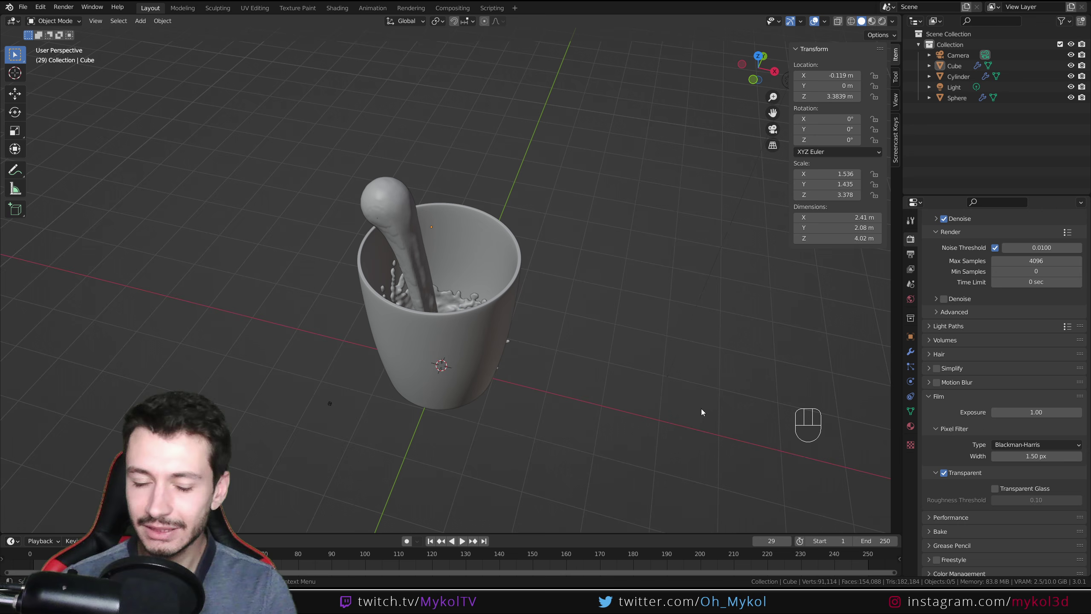
- Add a plane under the glass as a floor and scale it up to about 17.8
{"action": "key", "text": "shift+a"}
{"action": "mouse_move", "coordinate": [558, 365]}
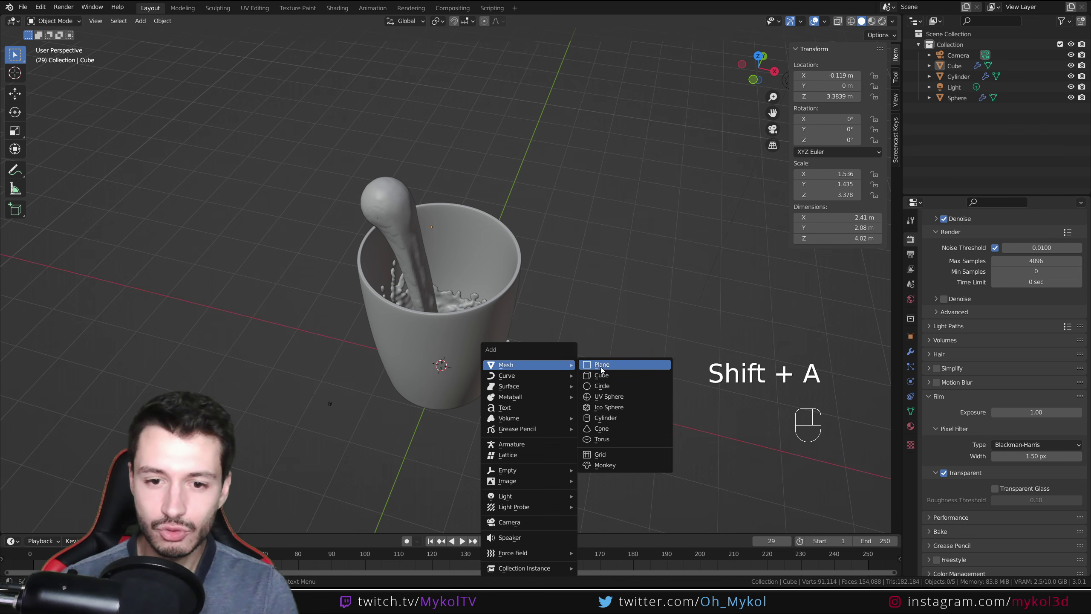
{"action": "left_click", "coordinate": [601, 365]}
{"action": "key", "text": "s"}
{"action": "left_click", "coordinate": [311, 444]}
- Select the glass and show the scene in rendered viewport shading
{"action": "left_click", "coordinate": [459, 323]}
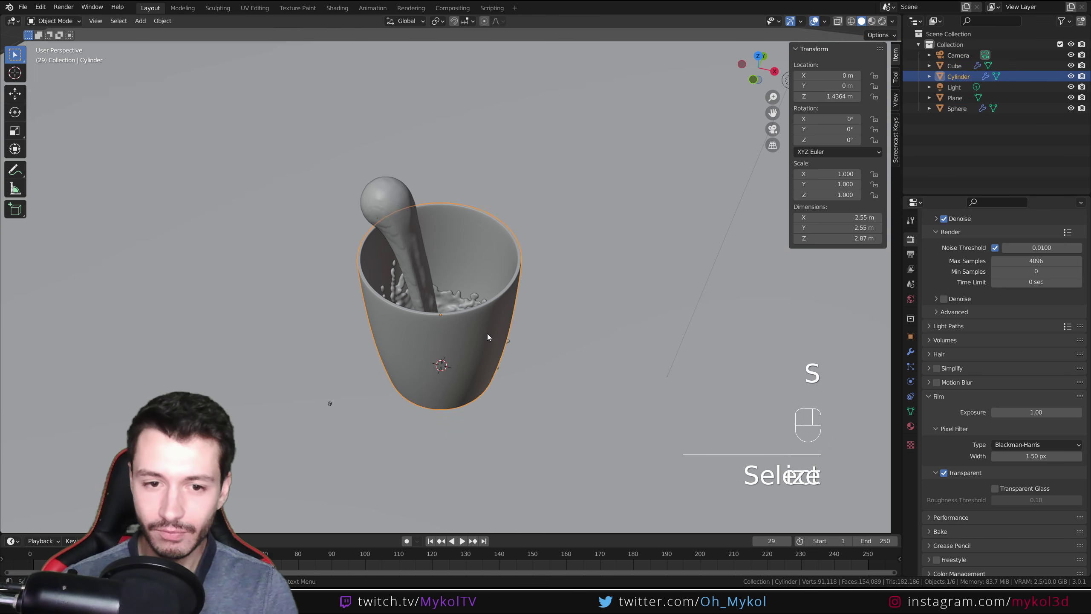
{"action": "scroll", "coordinate": [951, 341], "scroll_direction": "up", "scroll_amount": 6}
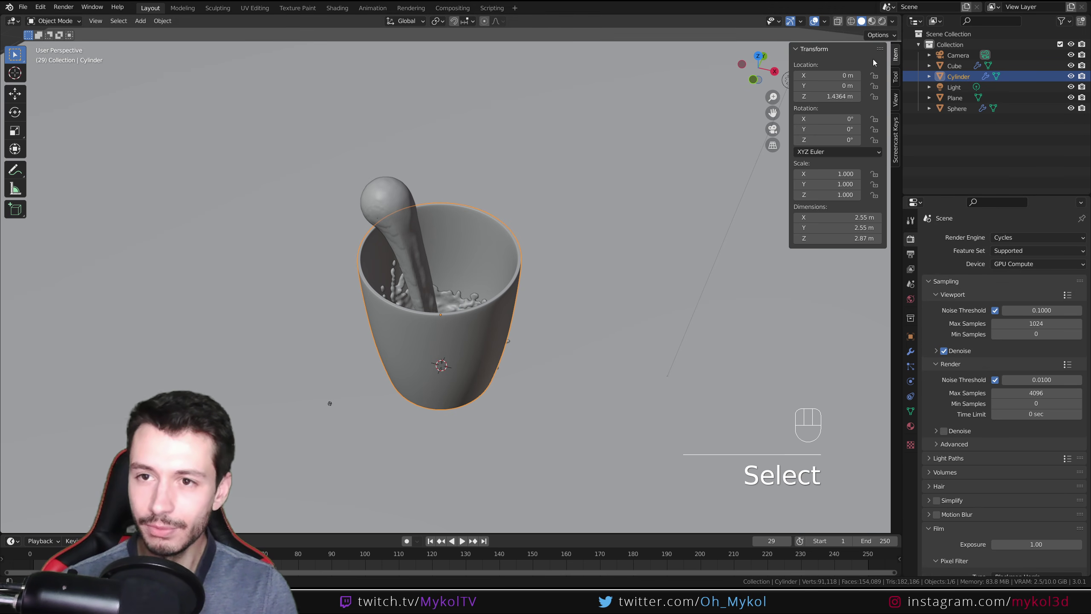
{"action": "key", "text": "z"}
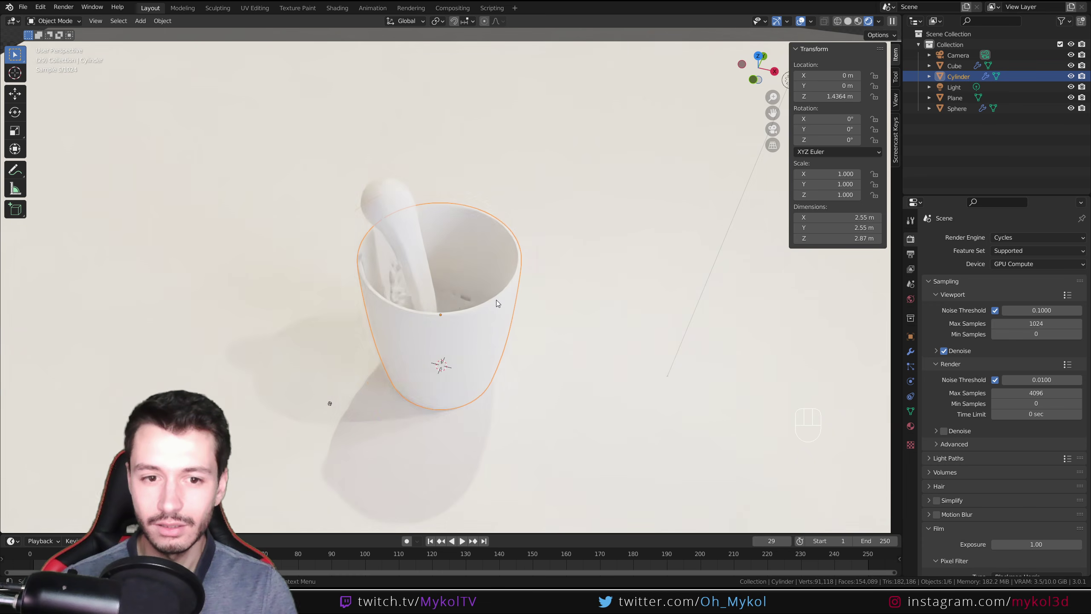
{"action": "scroll", "coordinate": [496, 303], "scroll_direction": "up", "scroll_amount": 4}
{"action": "scroll", "coordinate": [495, 300], "scroll_direction": "down", "scroll_amount": 3}
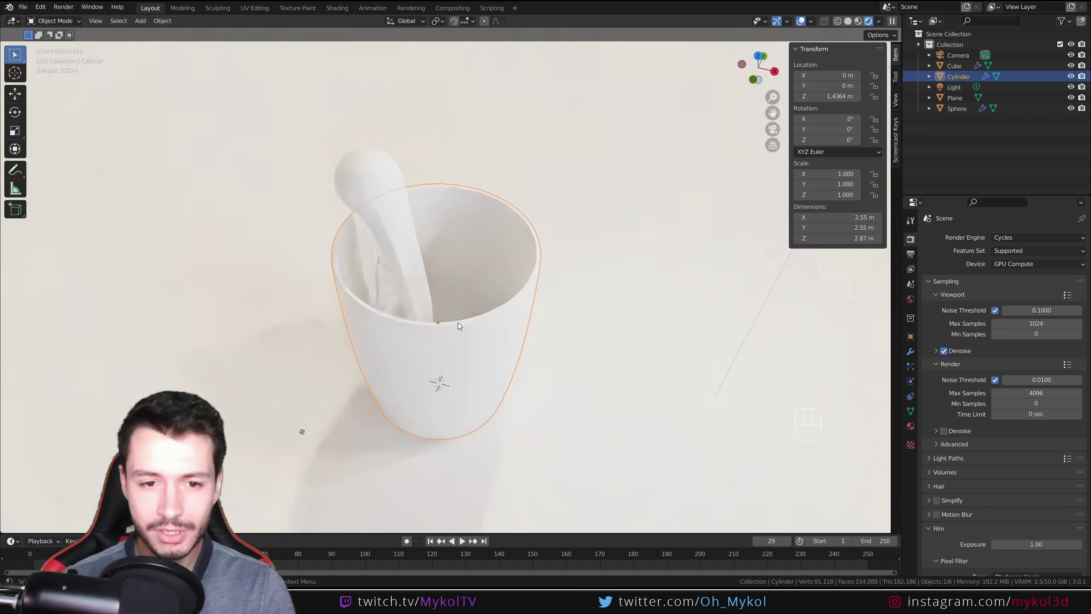
{"action": "middle_click_drag", "start_coordinate": [457, 322], "coordinate": [558, 336]}
- Give the glass a new material with Transmission 1.000 and Roughness 0.000
{"action": "left_click", "coordinate": [911, 426]}
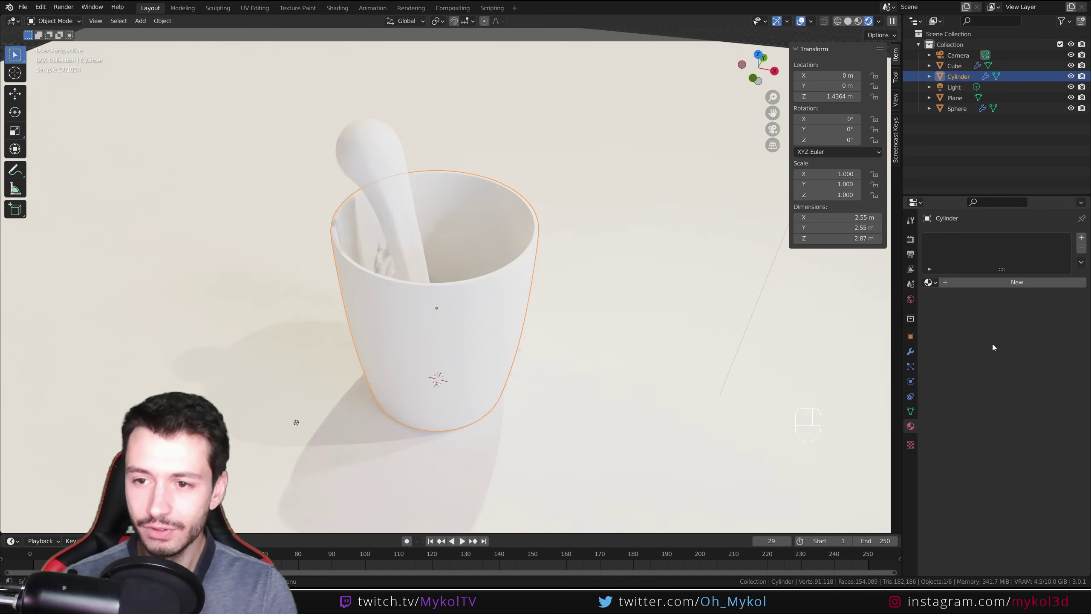
{"action": "left_click", "coordinate": [1013, 287]}
{"action": "scroll", "coordinate": [951, 451], "scroll_direction": "down", "scroll_amount": 8}
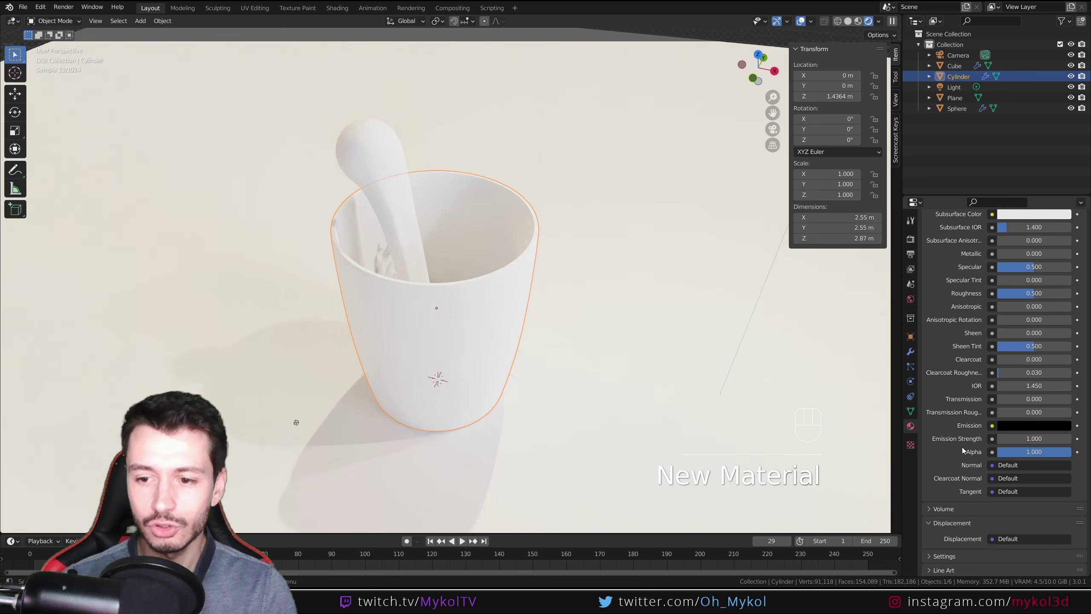
{"action": "left_click_drag", "start_coordinate": [1021, 405], "coordinate": [1069, 405]}
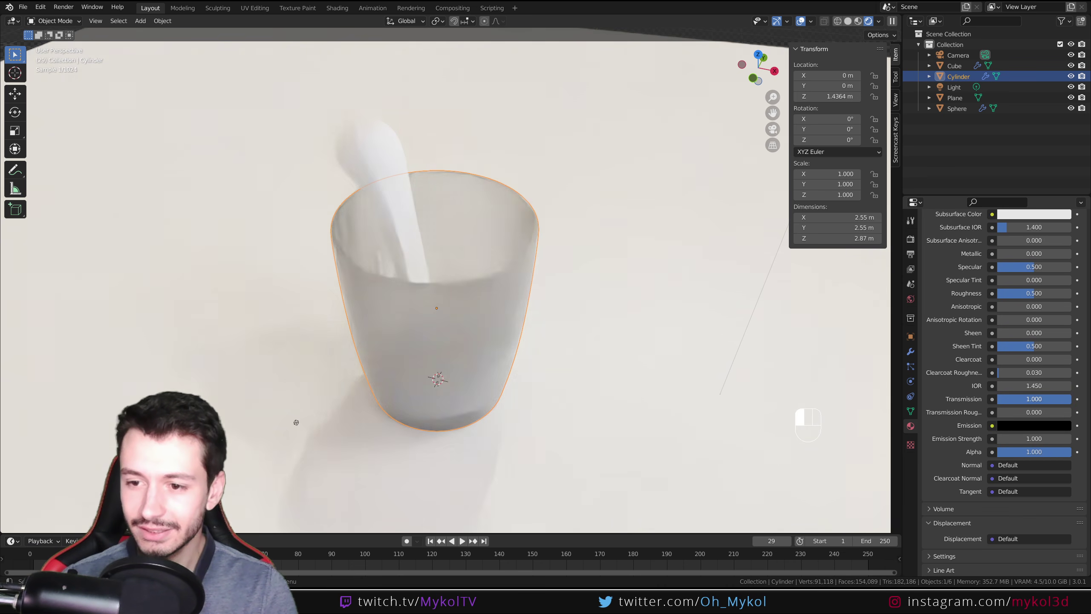
{"action": "left_click_drag", "start_coordinate": [1034, 293], "coordinate": [1001, 294]}
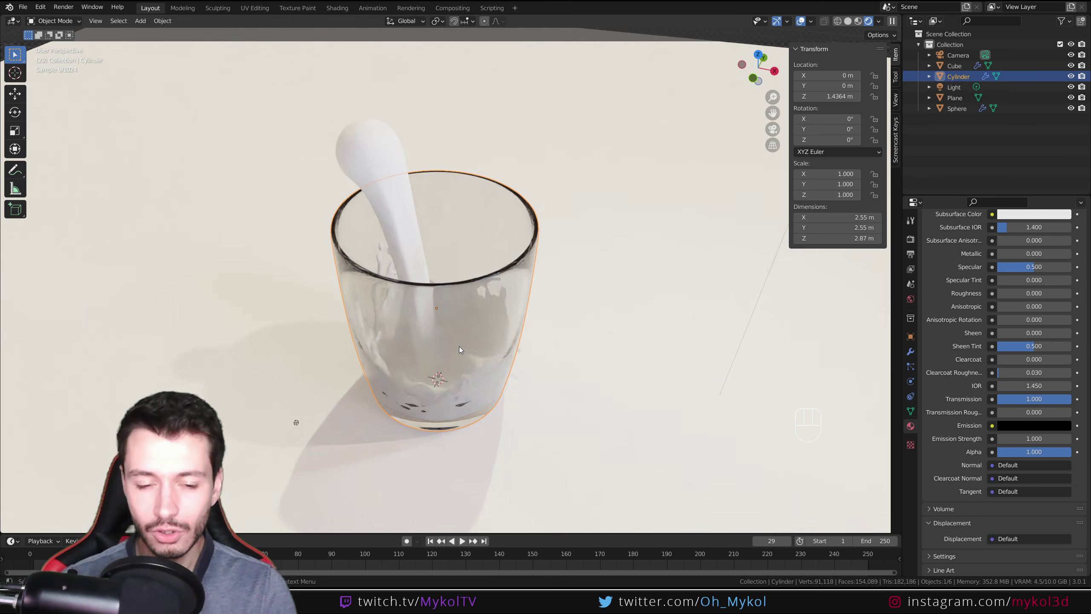
{"action": "scroll", "coordinate": [476, 345], "scroll_direction": "up", "scroll_amount": 2}
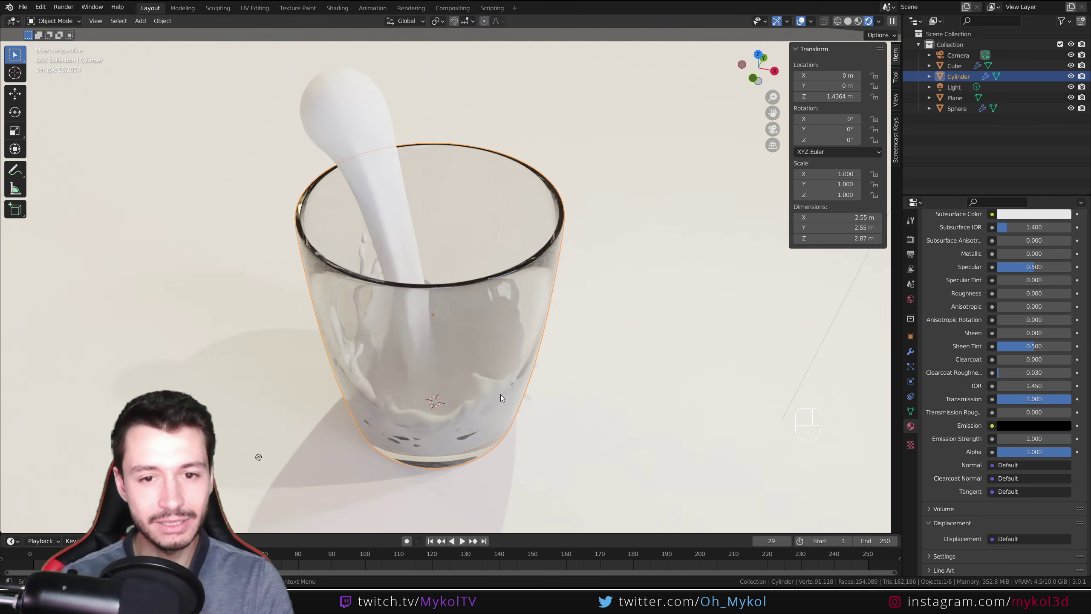
- Give the pouring liquid a new material with Roughness 0.037 and Transmission 0.017
{"action": "left_click", "coordinate": [366, 158]}
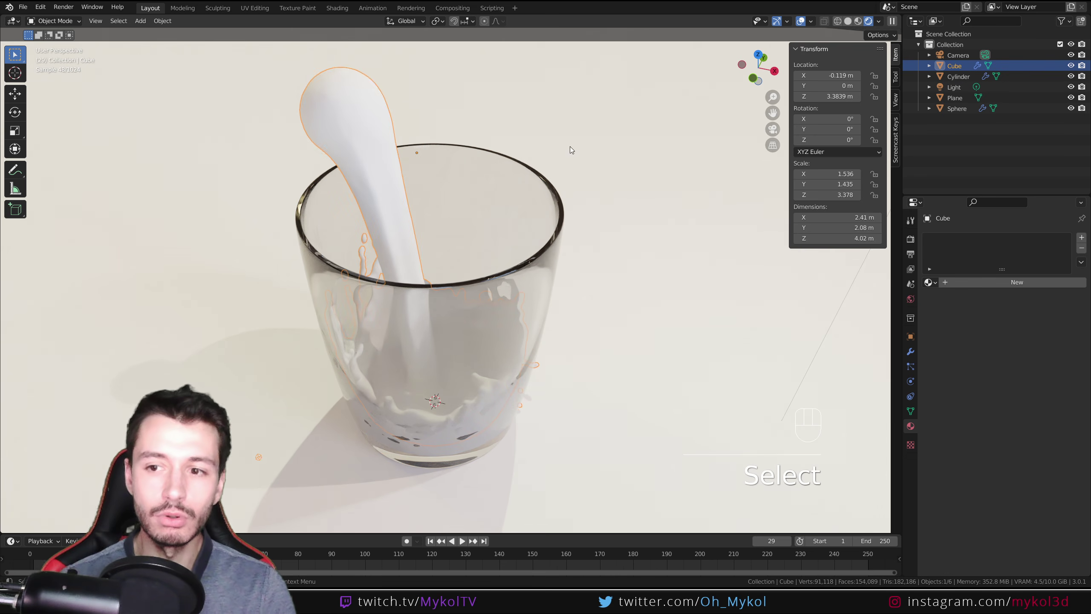
{"action": "left_click", "coordinate": [975, 283]}
{"action": "scroll", "coordinate": [957, 416], "scroll_direction": "down", "scroll_amount": 2}
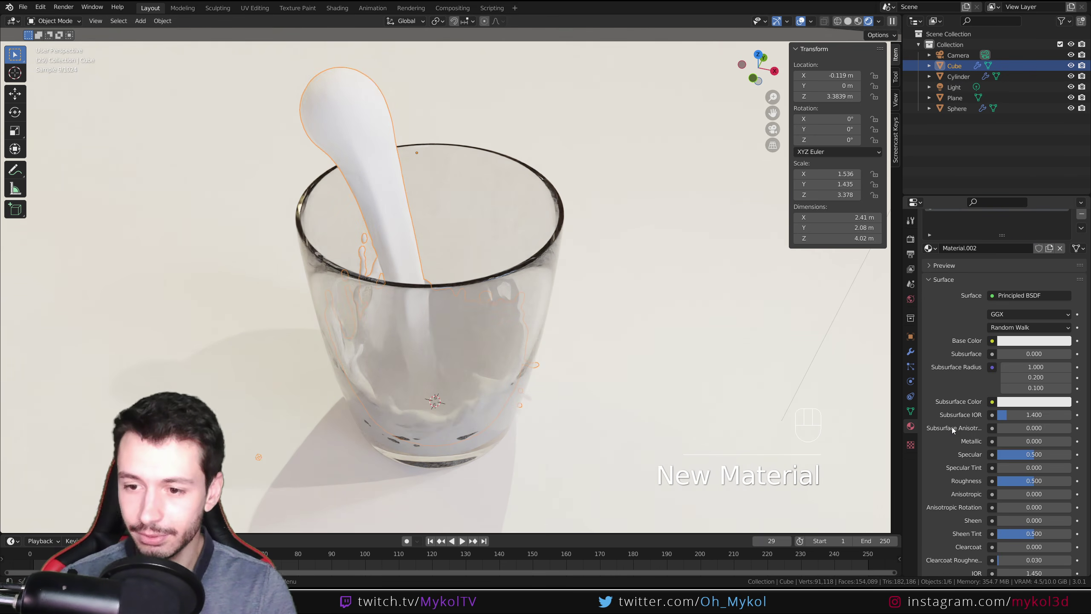
{"action": "left_click_drag", "start_coordinate": [1030, 481], "coordinate": [1003, 480]}
{"action": "scroll", "coordinate": [1007, 486], "scroll_direction": "down", "scroll_amount": 4}
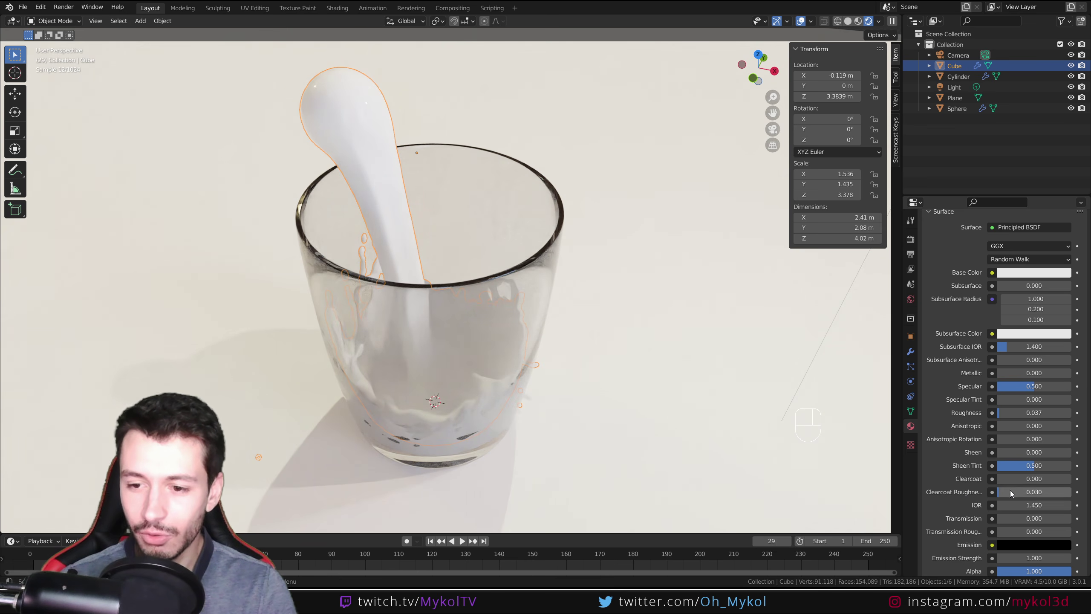
{"action": "left_click_drag", "start_coordinate": [1014, 518], "coordinate": [969, 510]}
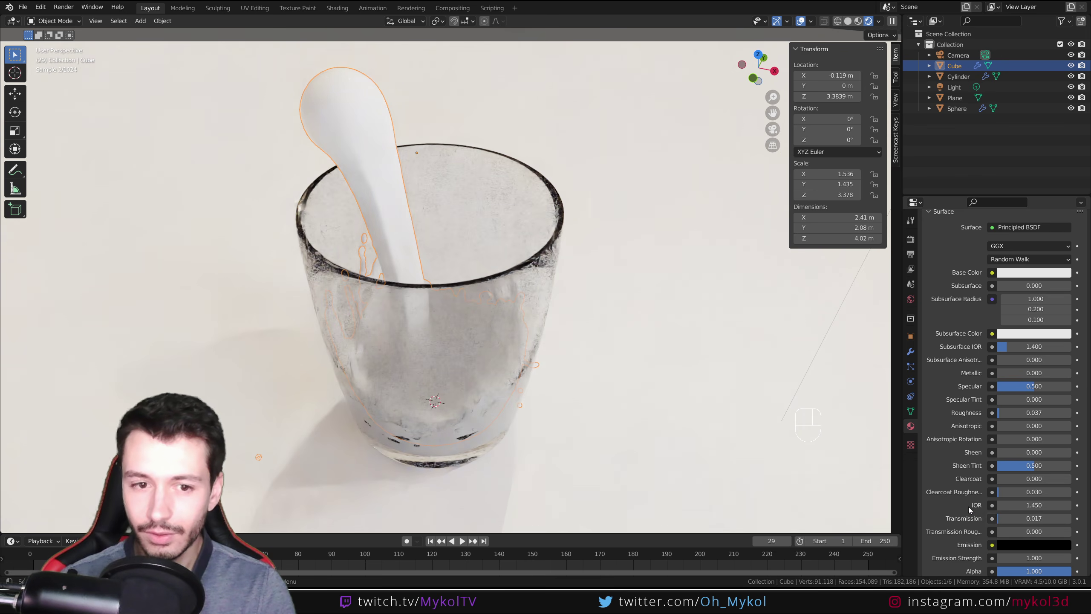
- Set the base colour of the glass's material to black
{"action": "left_click", "coordinate": [627, 308]}
{"action": "middle_click_drag", "start_coordinate": [625, 308], "coordinate": [584, 296]}
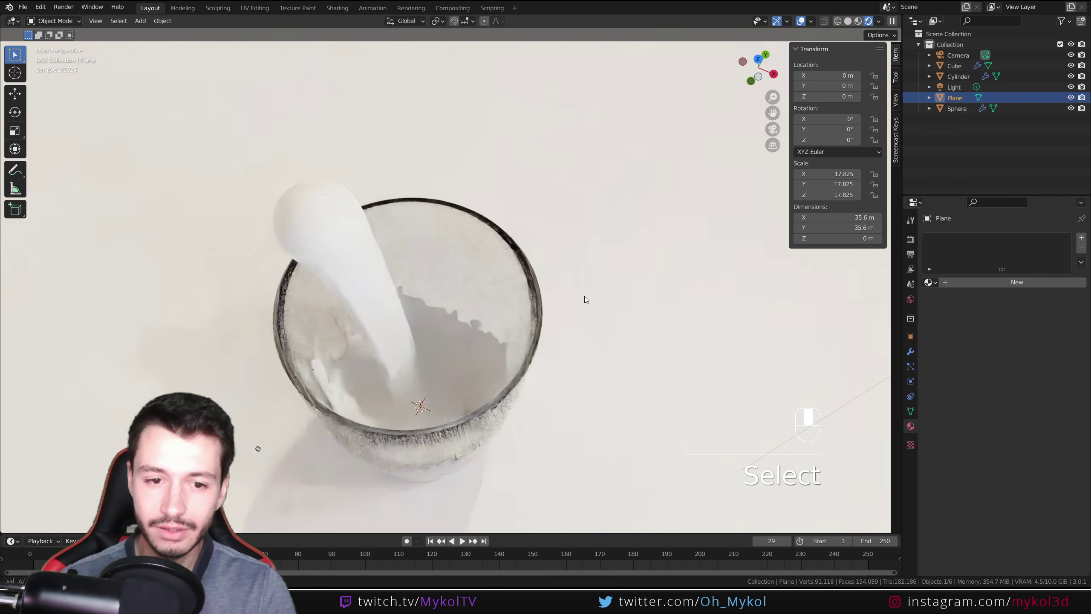
{"action": "left_click", "coordinate": [371, 279]}
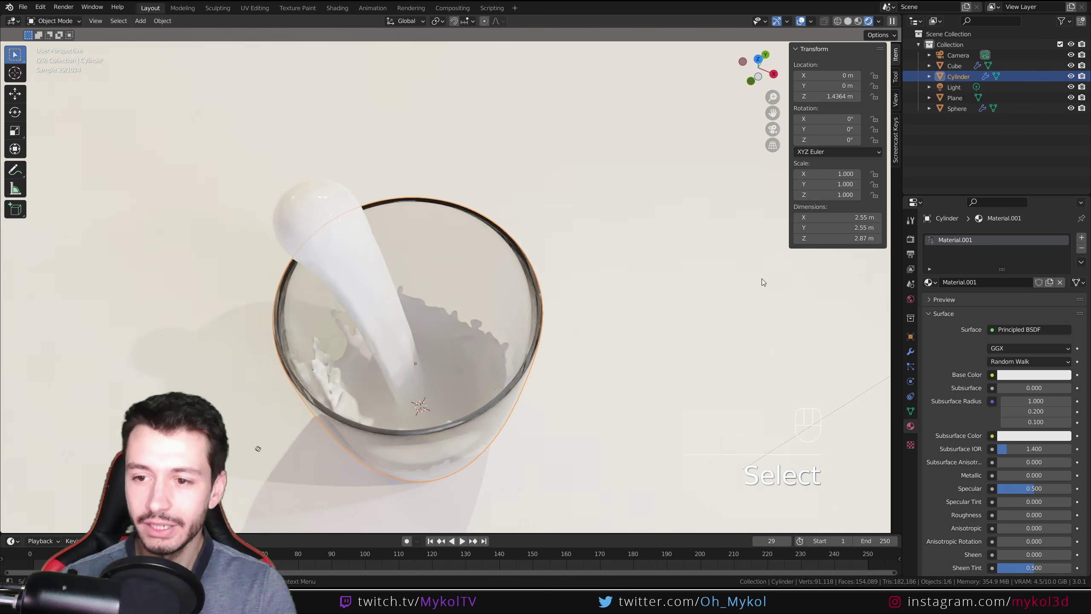
{"action": "left_click", "coordinate": [1058, 374]}
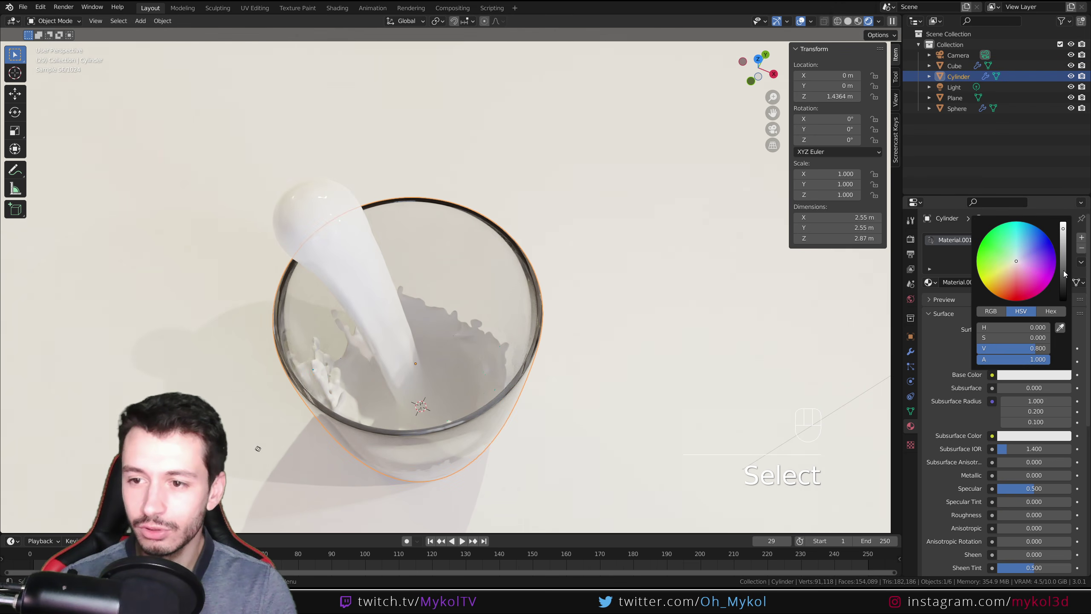
{"action": "left_click", "coordinate": [1065, 301]}
{"action": "middle_click_drag", "start_coordinate": [781, 342], "coordinate": [599, 378]}
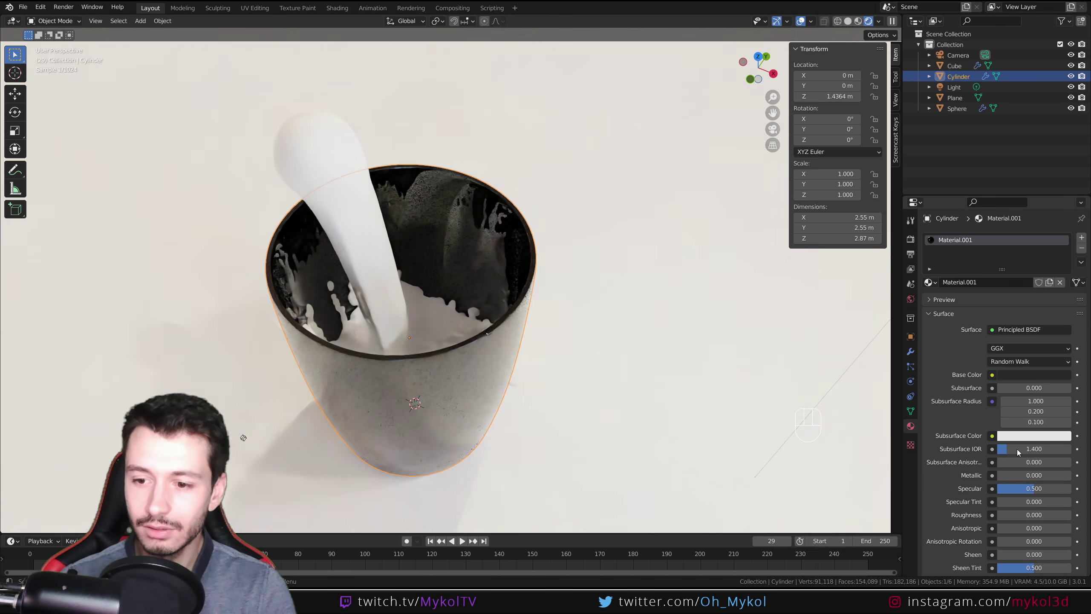
- Lower the Transmission of the glass's material to 0.000, making it an opaque cup
{"action": "scroll", "coordinate": [1043, 554], "scroll_direction": "down", "scroll_amount": 4}
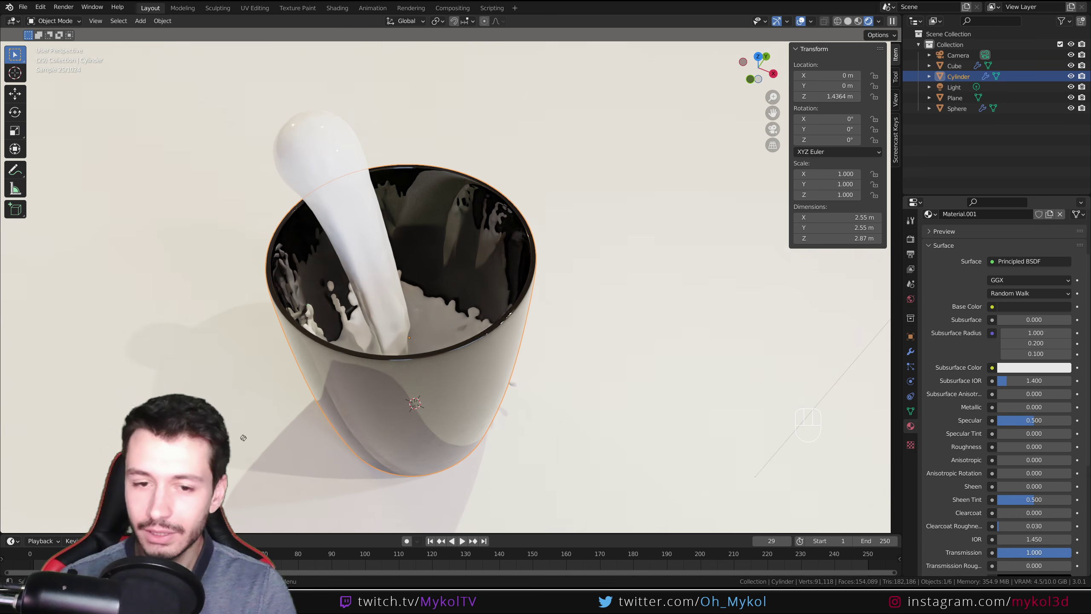
{"action": "left_click_drag", "start_coordinate": [1043, 552], "coordinate": [1000, 552]}
{"action": "middle_click_drag", "start_coordinate": [486, 336], "coordinate": [484, 344]}
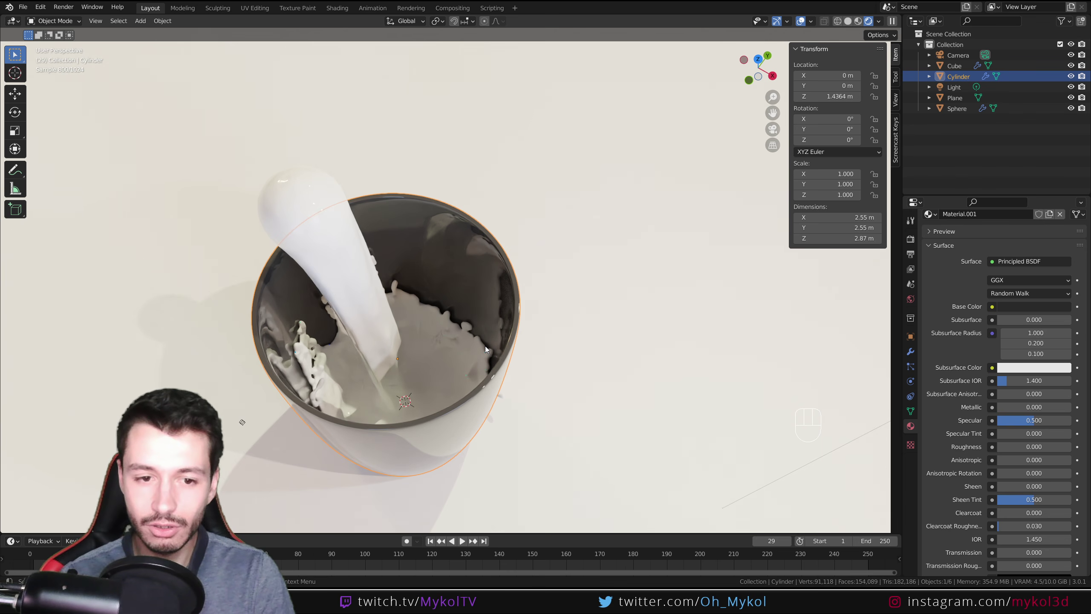
- Set the liquid material's Transmission to 1.000 and Roughness to 0.000, and view the clear liquid in the cup
{"action": "left_click", "coordinate": [365, 300]}
{"action": "scroll", "coordinate": [1043, 404], "scroll_direction": "down", "scroll_amount": 5}
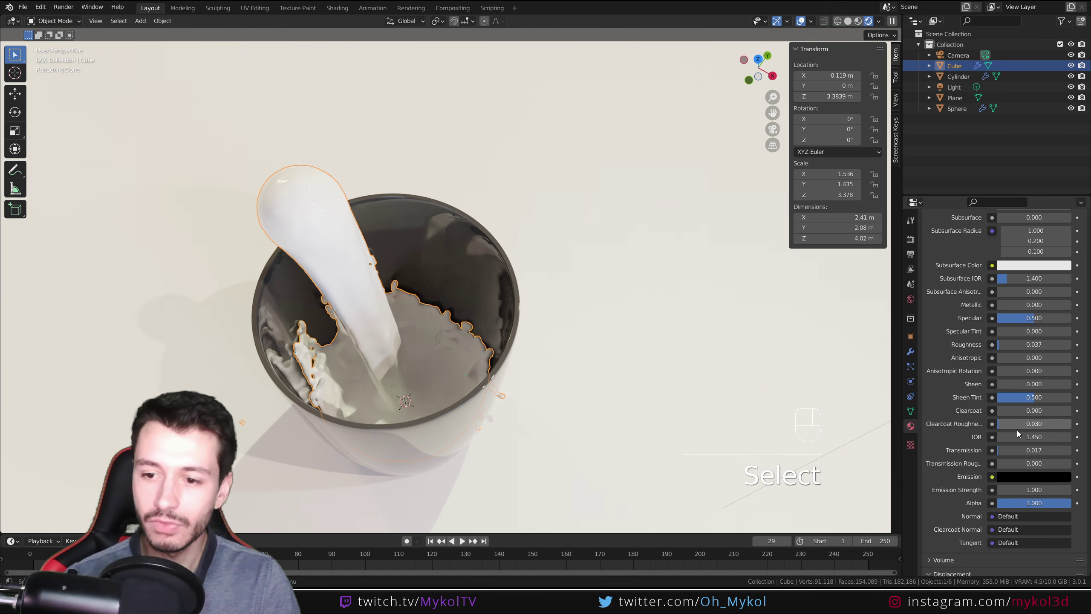
{"action": "left_click_drag", "start_coordinate": [1001, 450], "coordinate": [1047, 450]}
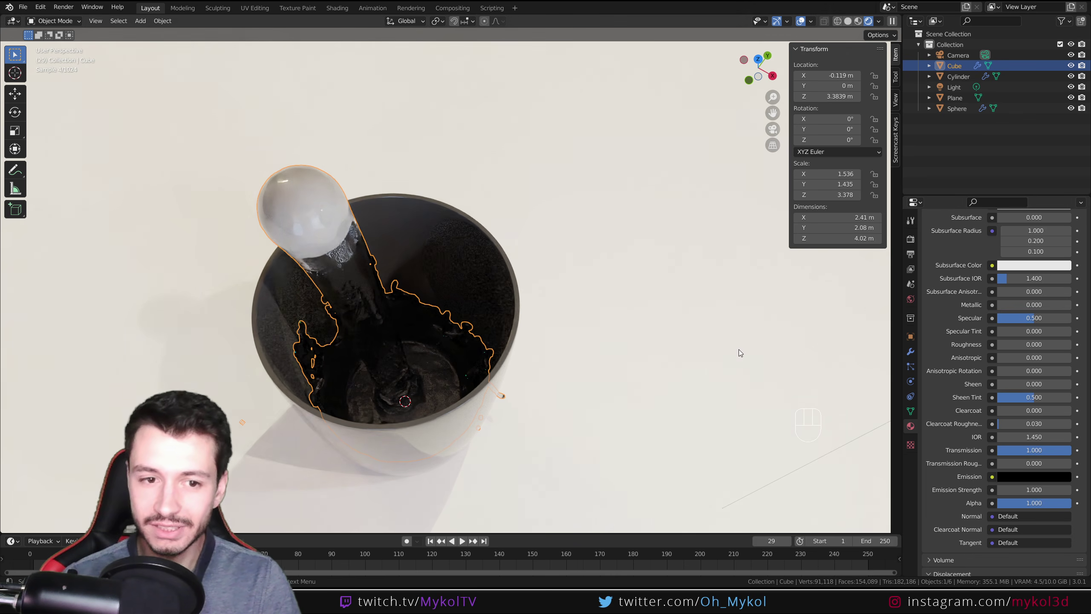
{"action": "left_click", "coordinate": [440, 270]}
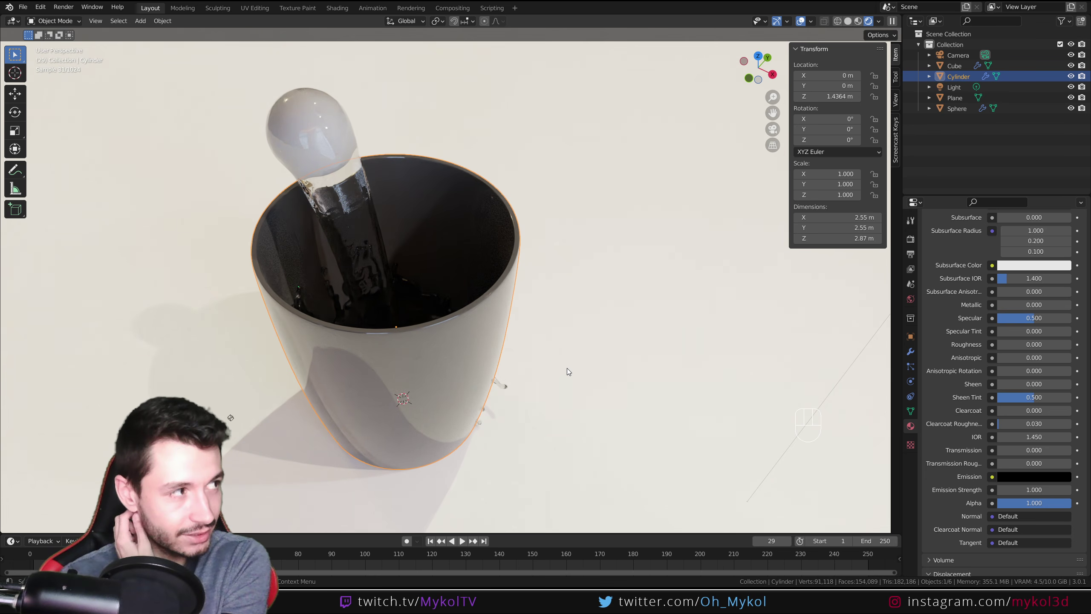
- Switch to the web browser and search for "ior water" in a new tab
{"action": "key", "text": "alt+Tab"}
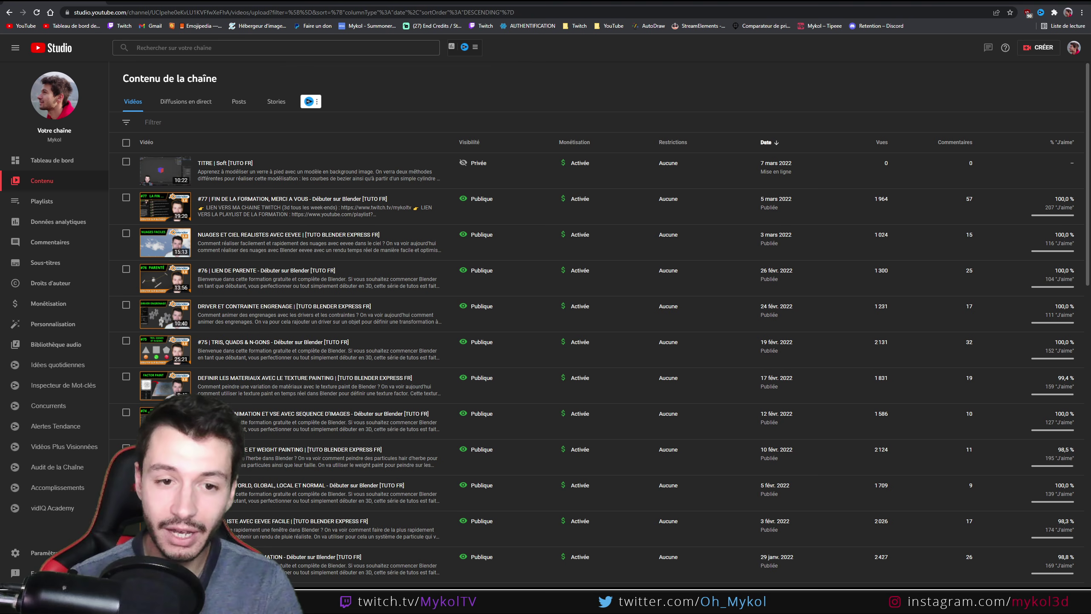
{"action": "key", "text": "ctrl+t"}
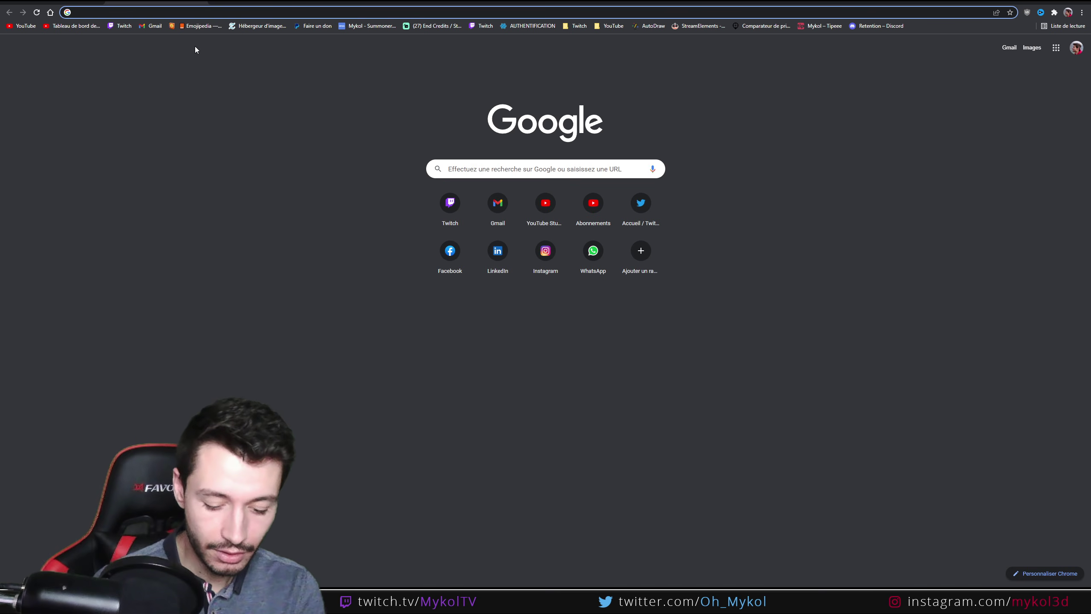
{"action": "type", "text": "ior water"}
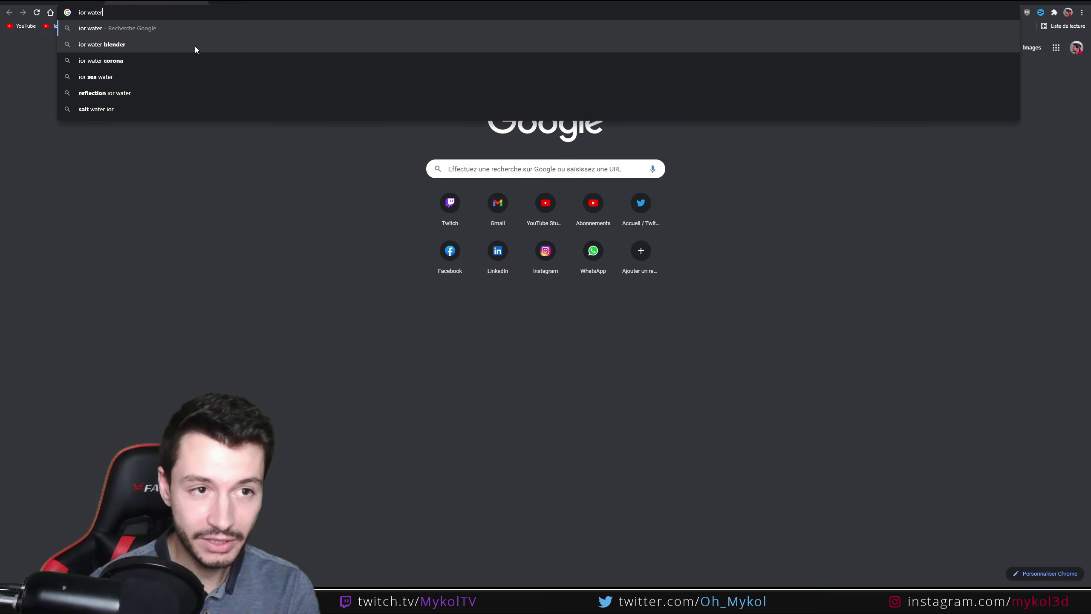
{"action": "key", "text": "Return"}
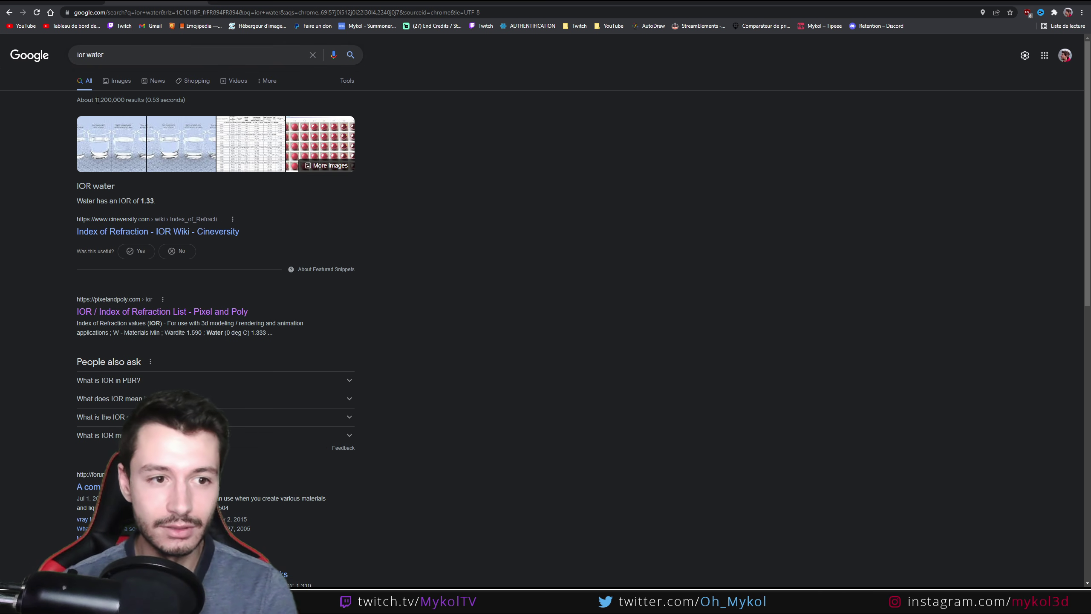
- Open the Pixel and Poly index of refraction list from the search results and find "water" on the page
{"action": "left_click", "coordinate": [132, 317]}
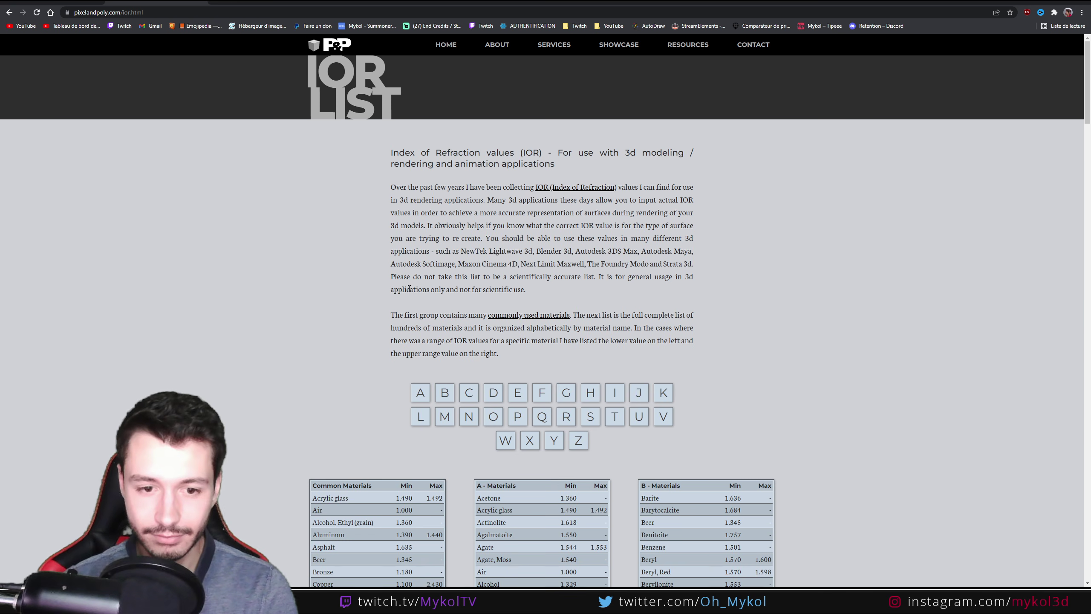
{"action": "scroll", "coordinate": [222, 343], "scroll_direction": "down", "scroll_amount": 3}
{"action": "scroll", "coordinate": [220, 342], "scroll_direction": "down", "scroll_amount": 1}
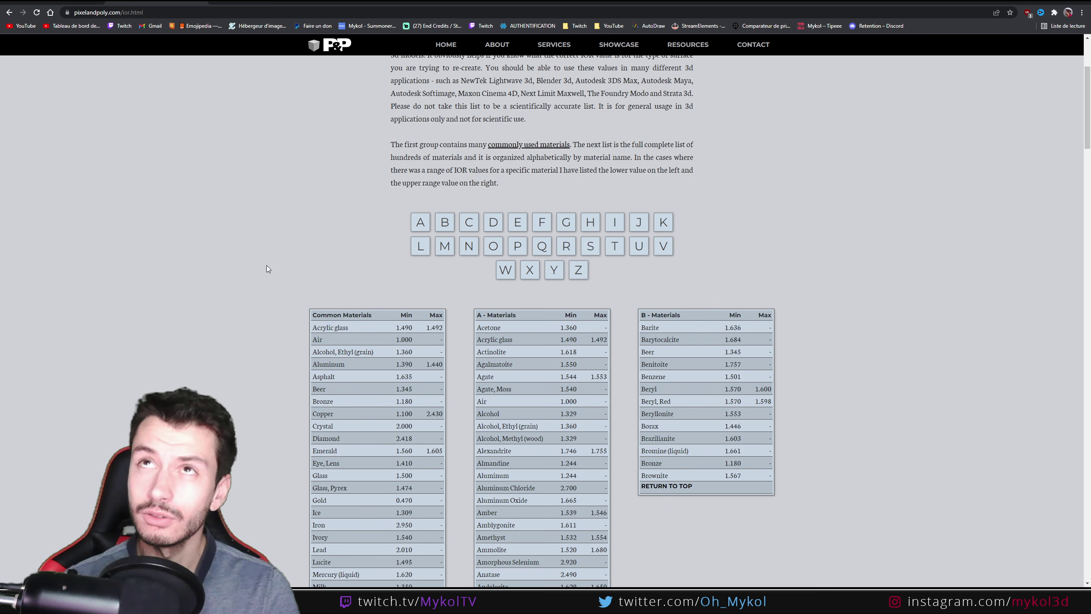
{"action": "scroll", "coordinate": [267, 266], "scroll_direction": "down", "scroll_amount": 1}
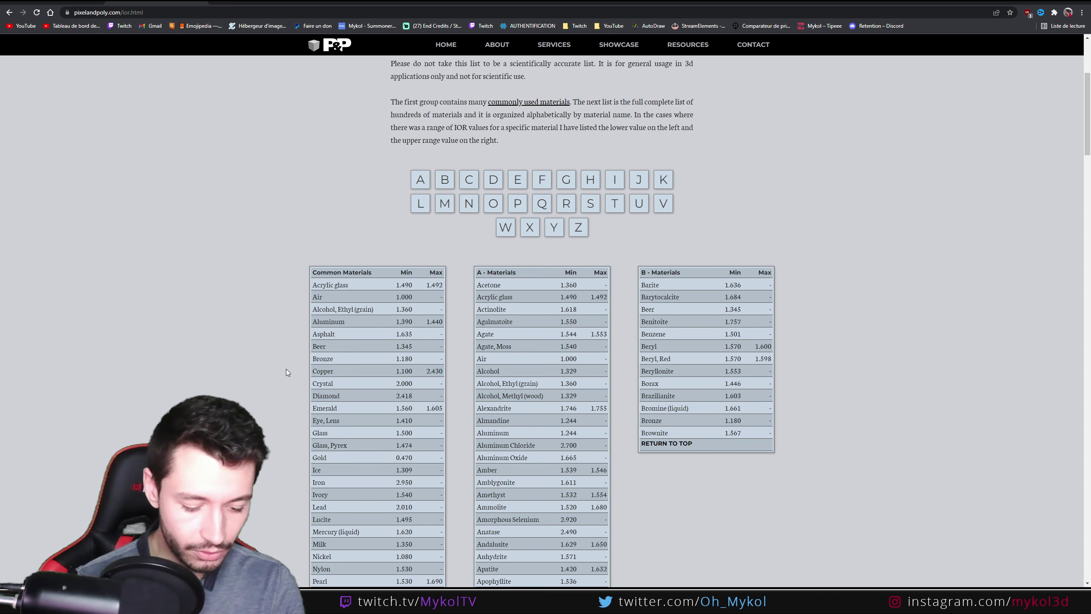
{"action": "key", "text": "ctrl+f"}
{"action": "type", "text": "water"}
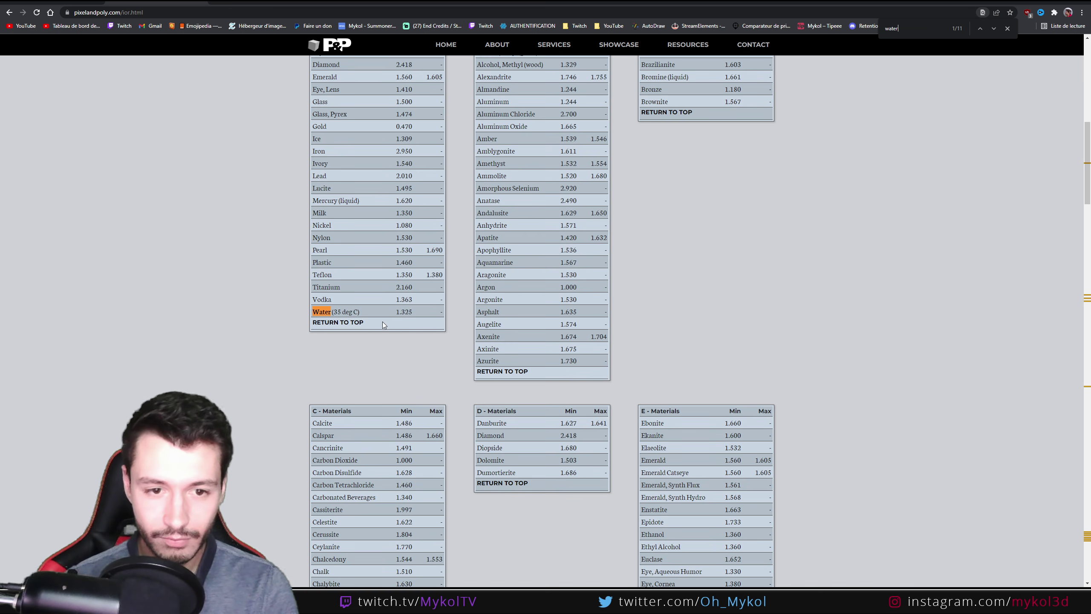
- Look through the Common Materials table of IOR values around the highlighted water entry
{"action": "scroll", "coordinate": [413, 313], "scroll_direction": "up", "scroll_amount": 4}
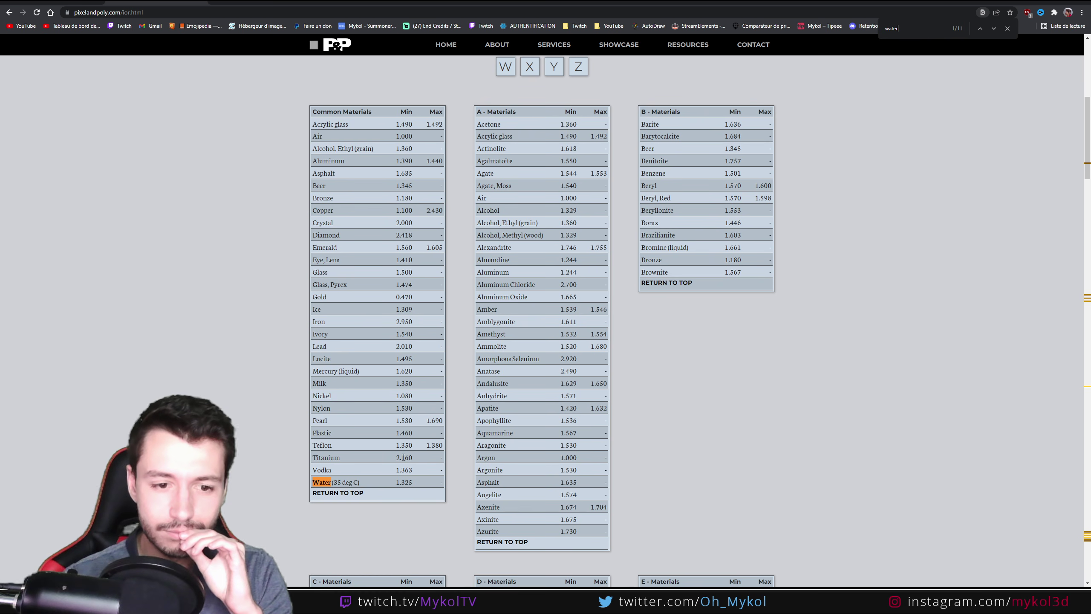
{"action": "scroll", "coordinate": [407, 431], "scroll_direction": "down", "scroll_amount": 5}
{"action": "scroll", "coordinate": [410, 458], "scroll_direction": "up", "scroll_amount": 12}
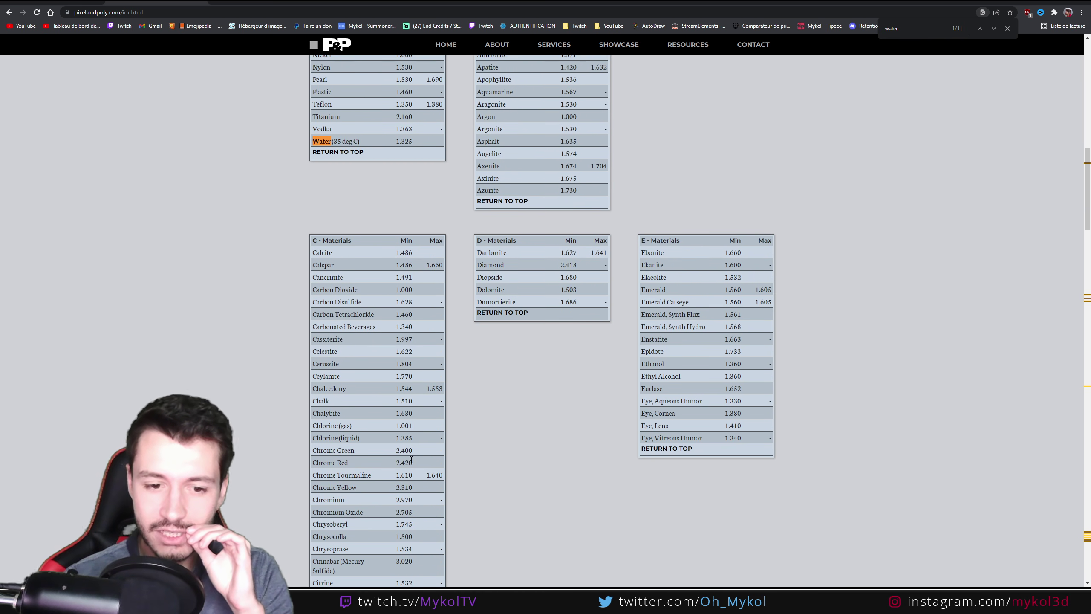
{"action": "scroll", "coordinate": [555, 423], "scroll_direction": "down", "scroll_amount": 3}
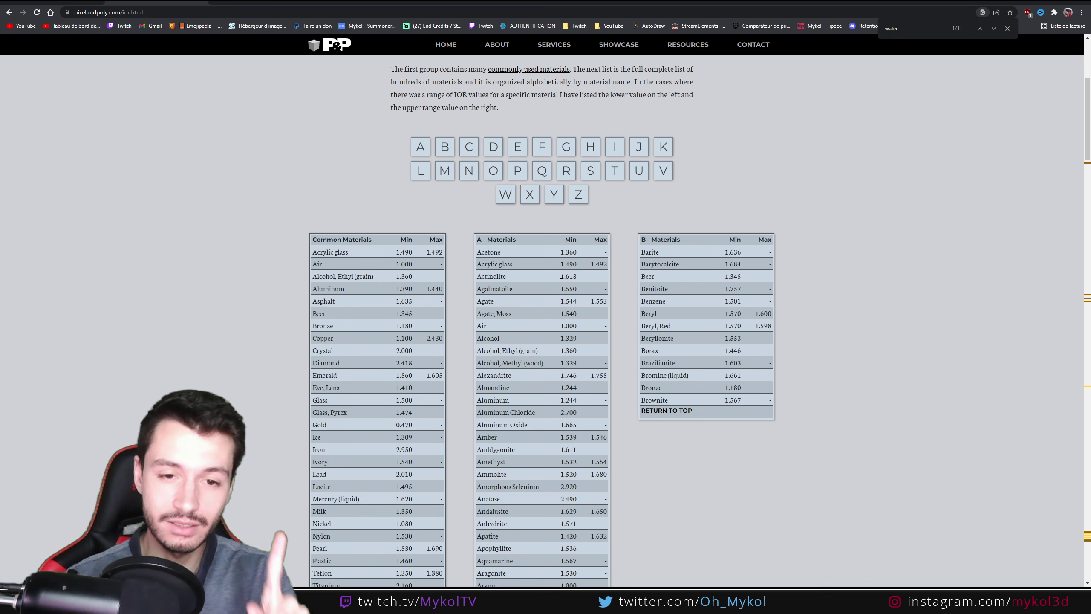
{"action": "scroll", "coordinate": [544, 280], "scroll_direction": "down", "scroll_amount": 4}
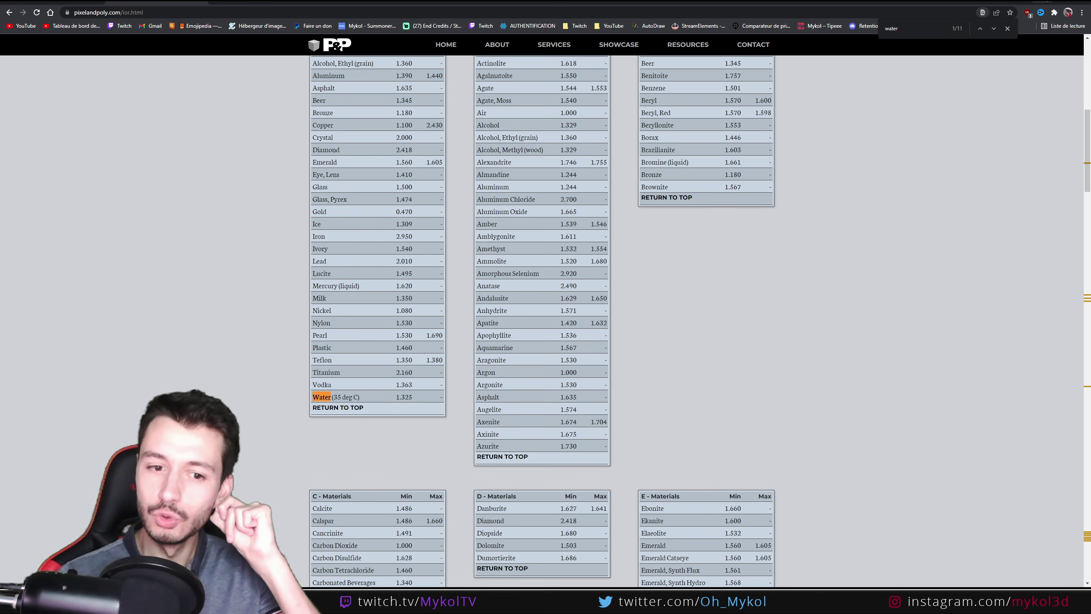
- Switch back to Blender, display the scene in solid shading and view the cup and liquid from several angles
{"action": "key", "text": "alt+Tab"}
{"action": "middle_click_drag", "start_coordinate": [470, 352], "coordinate": [490, 309]}
{"action": "key", "text": "z"}
{"action": "left_click", "coordinate": [605, 304]}
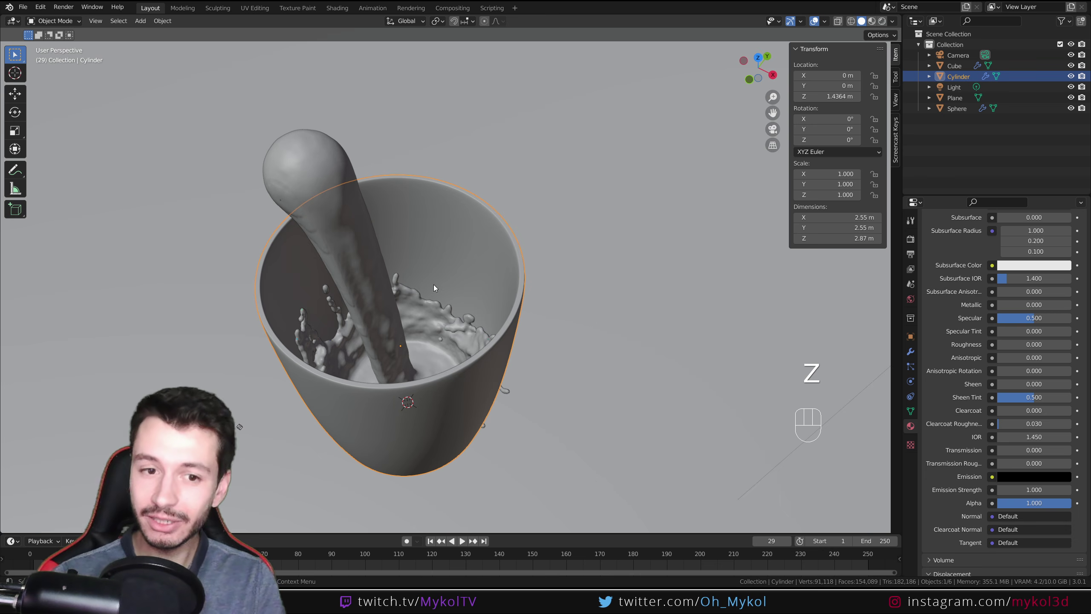
{"action": "middle_click_drag", "start_coordinate": [433, 285], "coordinate": [485, 329]}
{"action": "scroll", "coordinate": [492, 336], "scroll_direction": "up", "scroll_amount": 6}
{"action": "scroll", "coordinate": [516, 341], "scroll_direction": "down", "scroll_amount": 6}
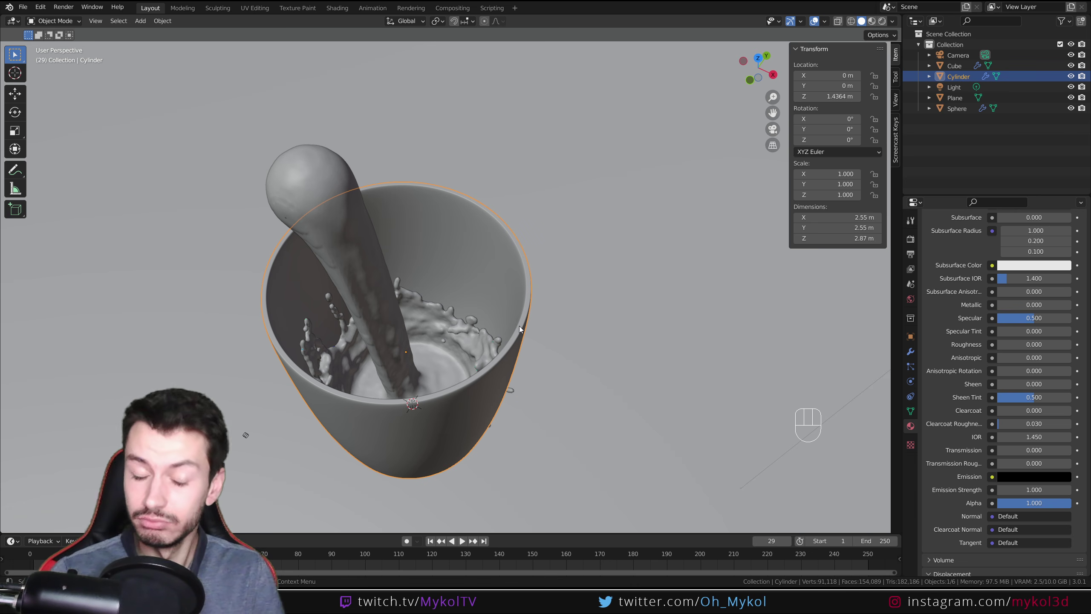
{"action": "scroll", "coordinate": [949, 333], "scroll_direction": "up", "scroll_amount": 10}
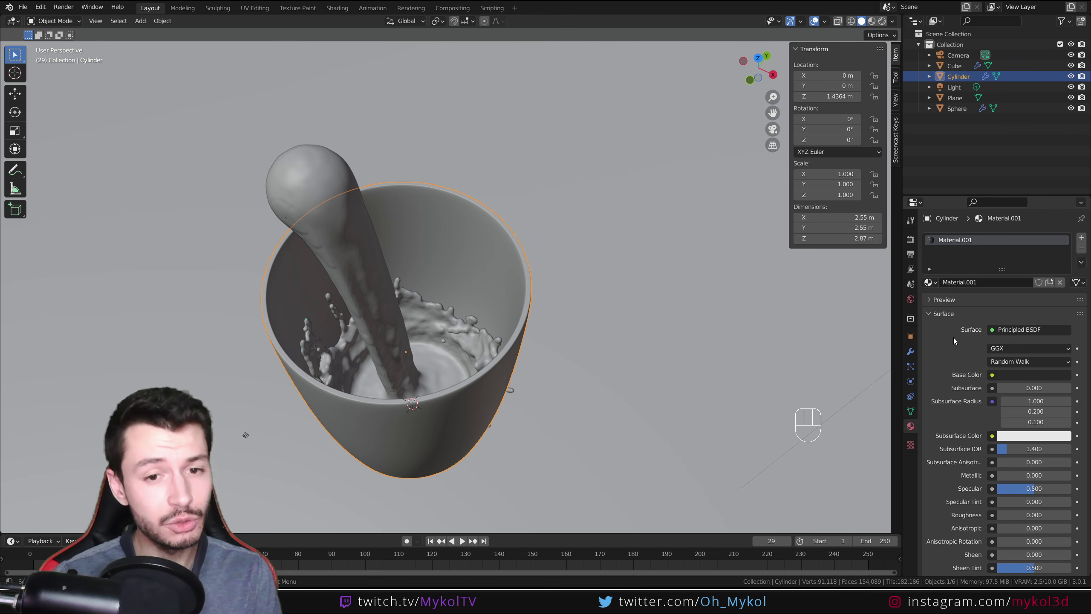
{"action": "scroll", "coordinate": [523, 340], "scroll_direction": "down", "scroll_amount": 2}
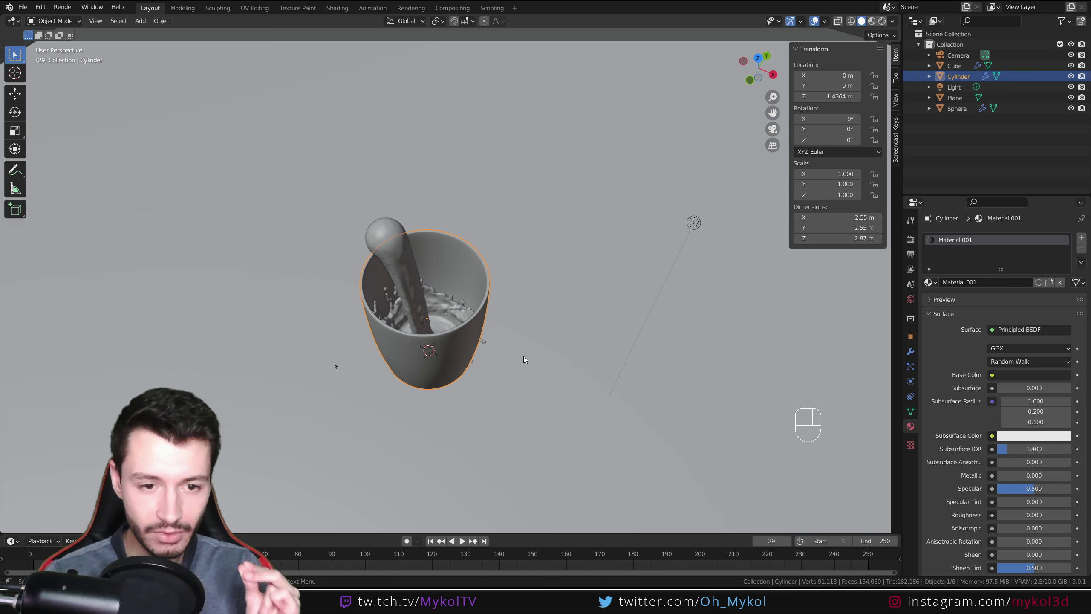
{"action": "scroll", "coordinate": [509, 356], "scroll_direction": "down", "scroll_amount": 6}
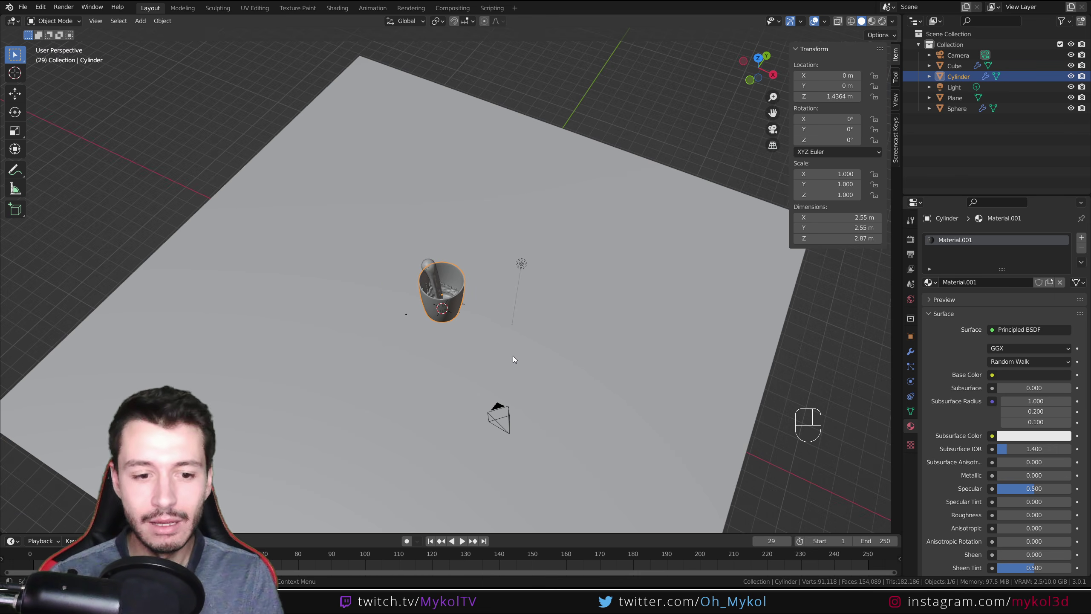
- Return the timeline to frame 0 and display the scene in wireframe, viewing the cup up close
{"action": "left_click", "coordinate": [496, 556]}
{"action": "middle_click_drag", "start_coordinate": [456, 421], "coordinate": [459, 362]}
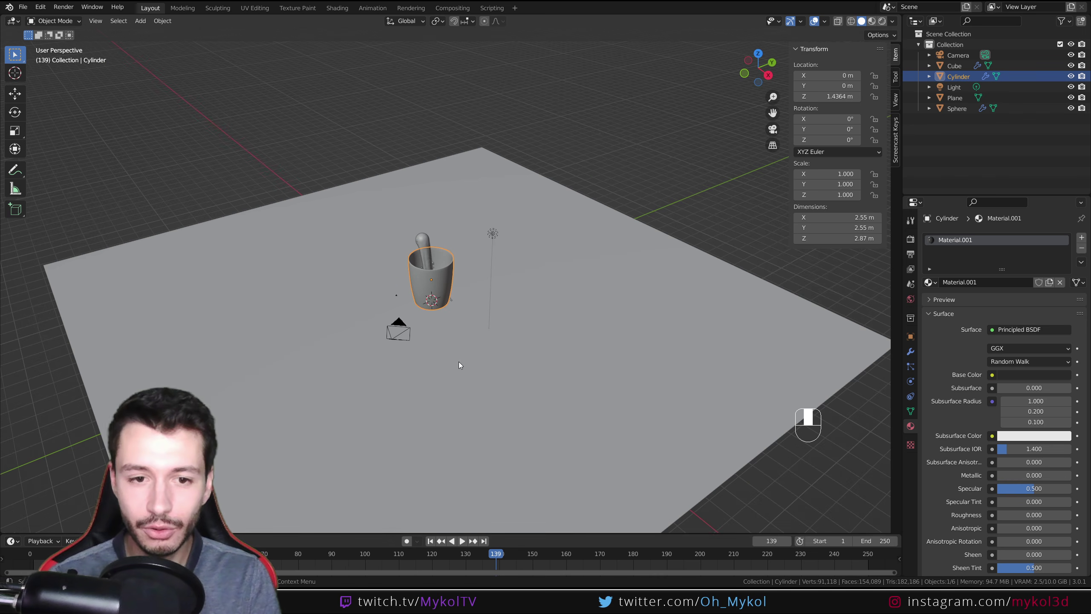
{"action": "left_click_drag", "start_coordinate": [494, 557], "coordinate": [29, 554]}
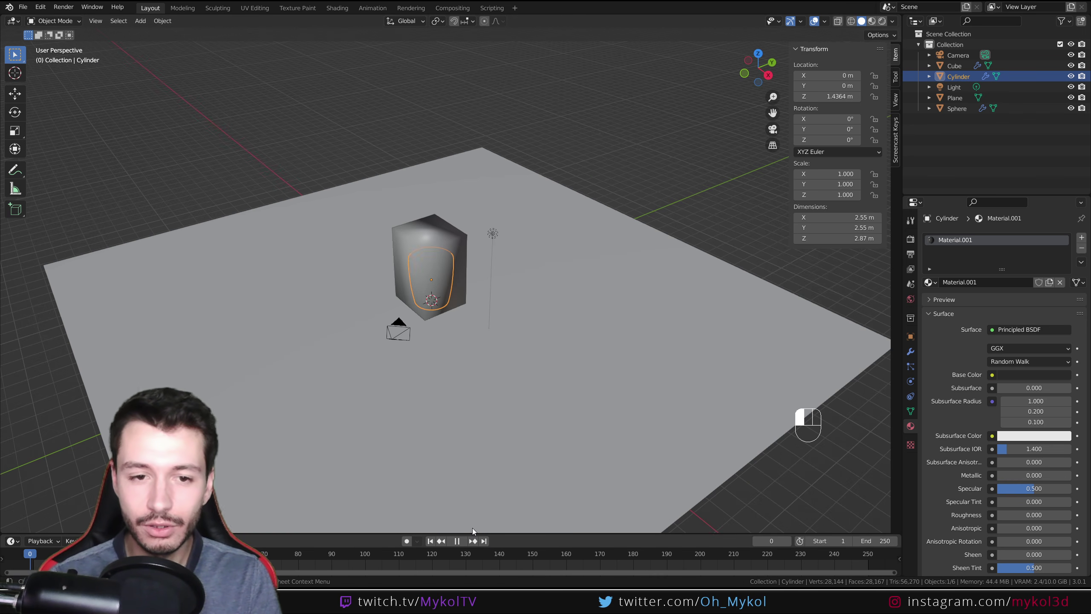
{"action": "scroll", "coordinate": [419, 287], "scroll_direction": "up", "scroll_amount": 3}
{"action": "key", "text": "z"}
{"action": "left_click", "coordinate": [402, 301]}
{"action": "mouse_move", "coordinate": [401, 301]}
{"action": "middle_mouse_down"}
{"action": "mouse_move", "coordinate": [341, 312]}
{"action": "mouse_move", "coordinate": [438, 354]}
{"action": "mouse_move", "coordinate": [442, 325]}
{"action": "middle_mouse_up"}
{"action": "scroll", "coordinate": [380, 319], "scroll_direction": "down", "scroll_amount": 3}
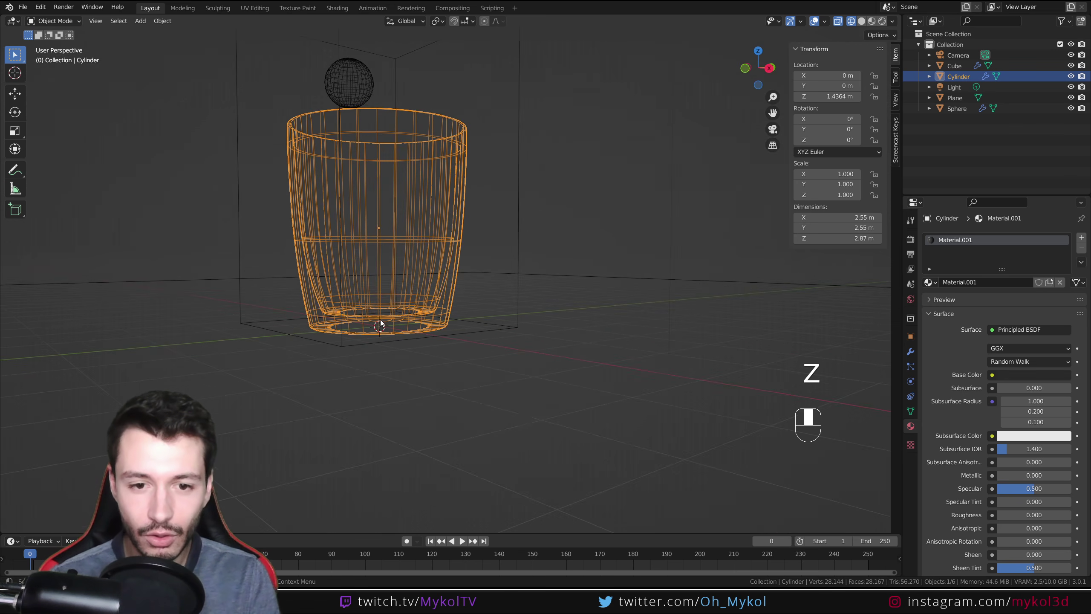
- Free all baked data of the liquid domain box around the cup
{"action": "left_click", "coordinate": [517, 268]}
{"action": "middle_click_drag", "start_coordinate": [520, 292], "coordinate": [602, 317]}
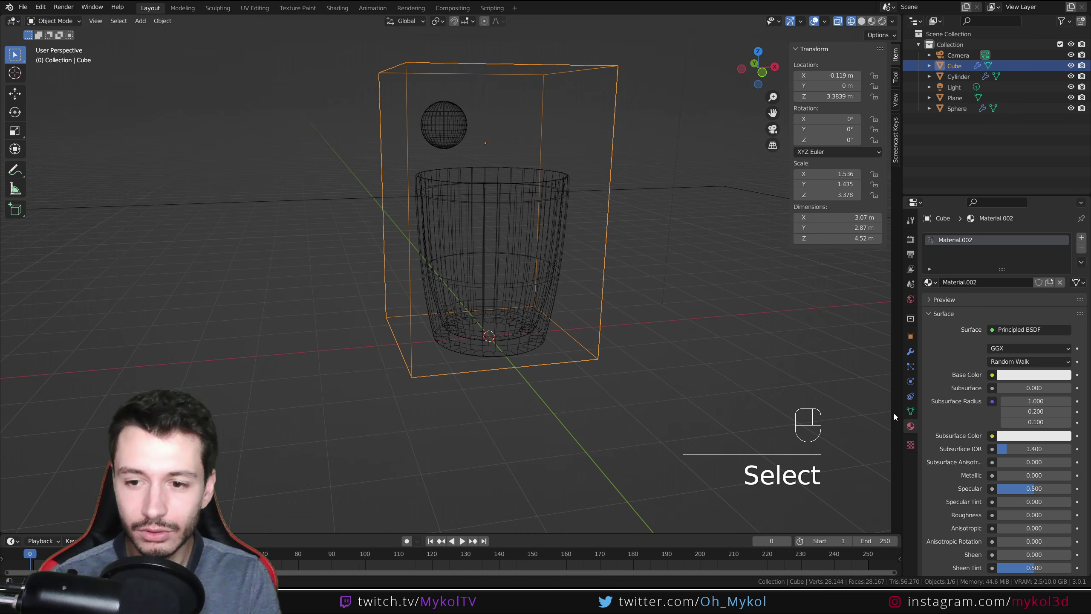
{"action": "left_click", "coordinate": [910, 381]}
{"action": "scroll", "coordinate": [985, 485], "scroll_direction": "down", "scroll_amount": 5}
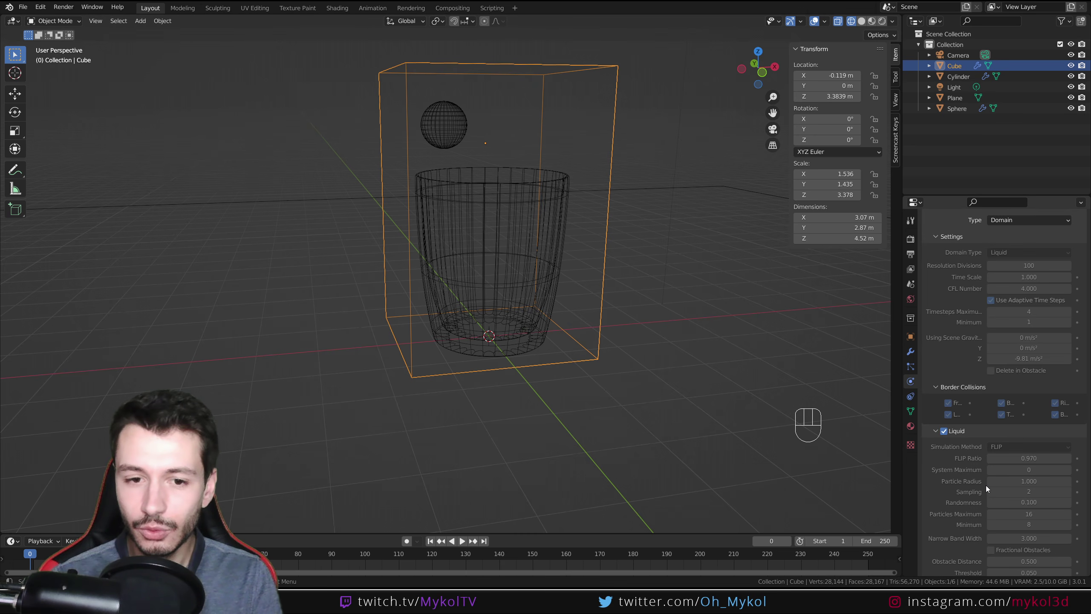
{"action": "scroll", "coordinate": [988, 488], "scroll_direction": "down", "scroll_amount": 10}
{"action": "left_click", "coordinate": [1040, 525]}
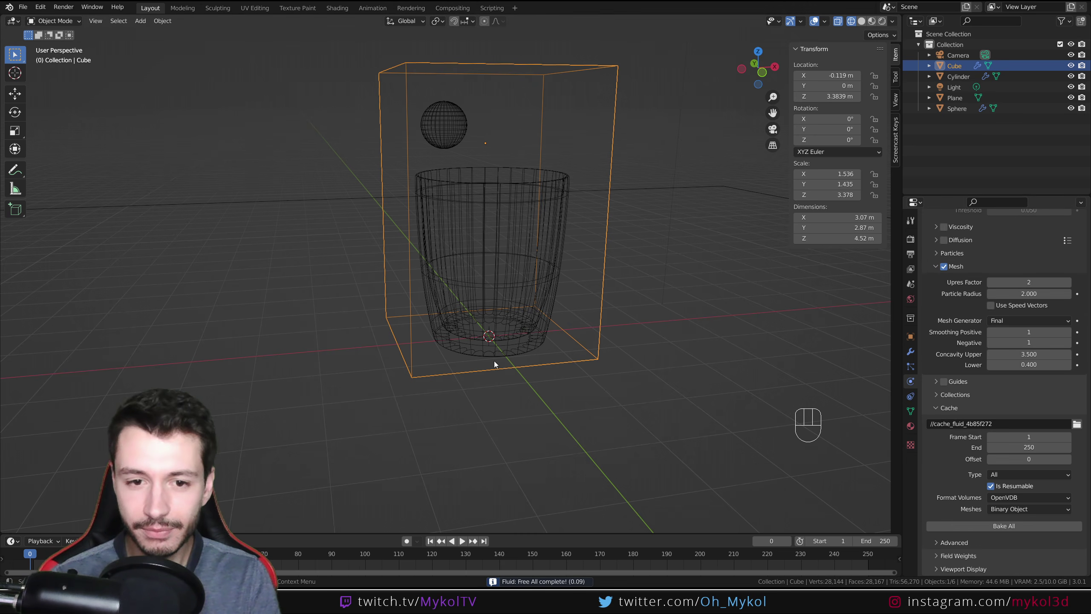
- Play the first frames of the unbaked simulation and examine the lower corner of the domain box
{"action": "key", "text": "space"}
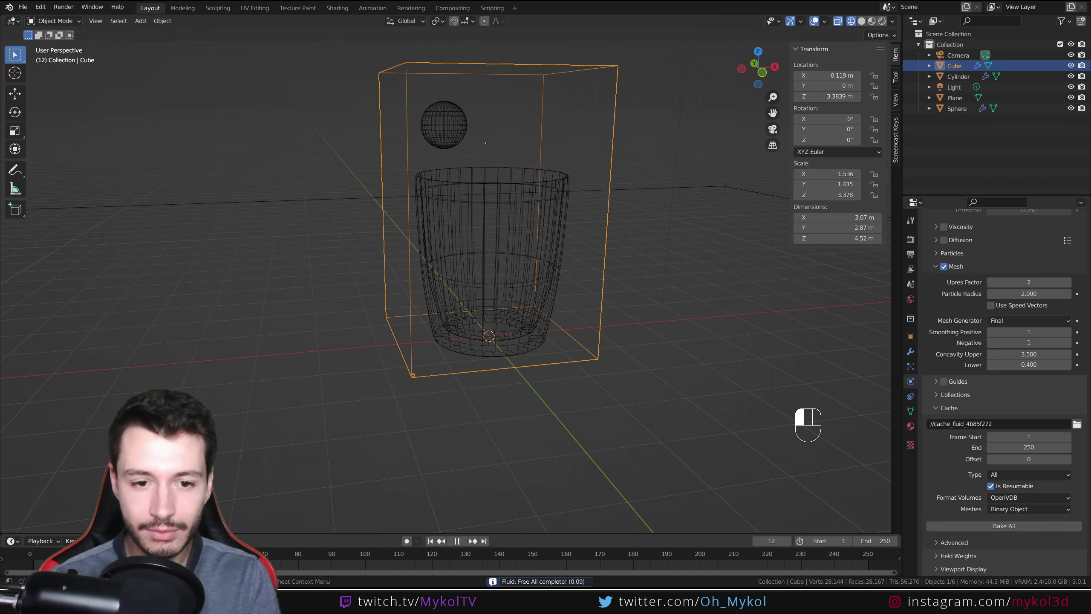
{"action": "scroll", "coordinate": [411, 446], "scroll_direction": "up", "scroll_amount": 4}
{"action": "middle_click_drag", "start_coordinate": [411, 447], "coordinate": [418, 350], "text": "shift"}
{"action": "scroll", "coordinate": [359, 359], "scroll_direction": "down", "scroll_amount": 3}
{"action": "scroll", "coordinate": [410, 353], "scroll_direction": "up", "scroll_amount": 3}
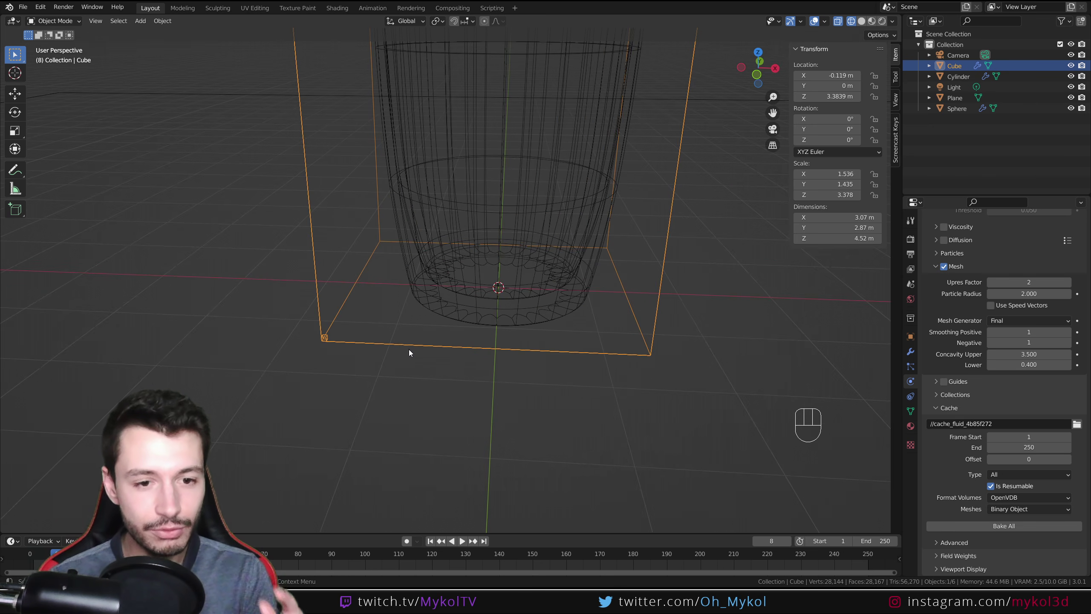
{"action": "scroll", "coordinate": [377, 320], "scroll_direction": "down", "scroll_amount": 3}
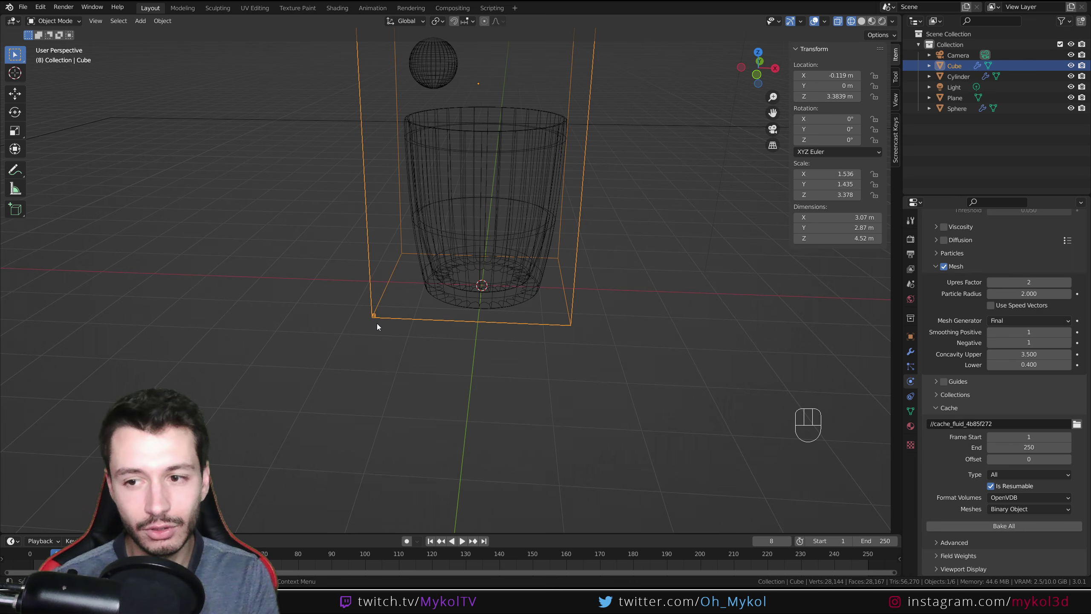
- Review the fluid physics settings of the domain box, the inflow sphere and the cup effector
{"action": "scroll", "coordinate": [984, 418], "scroll_direction": "up", "scroll_amount": 15}
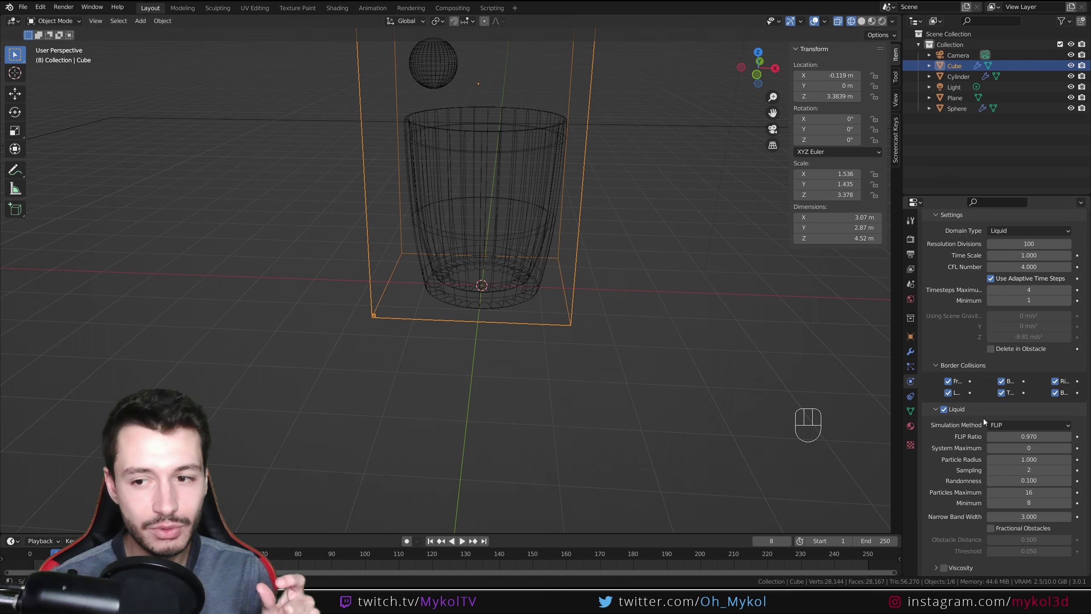
{"action": "scroll", "coordinate": [987, 417], "scroll_direction": "up", "scroll_amount": 2}
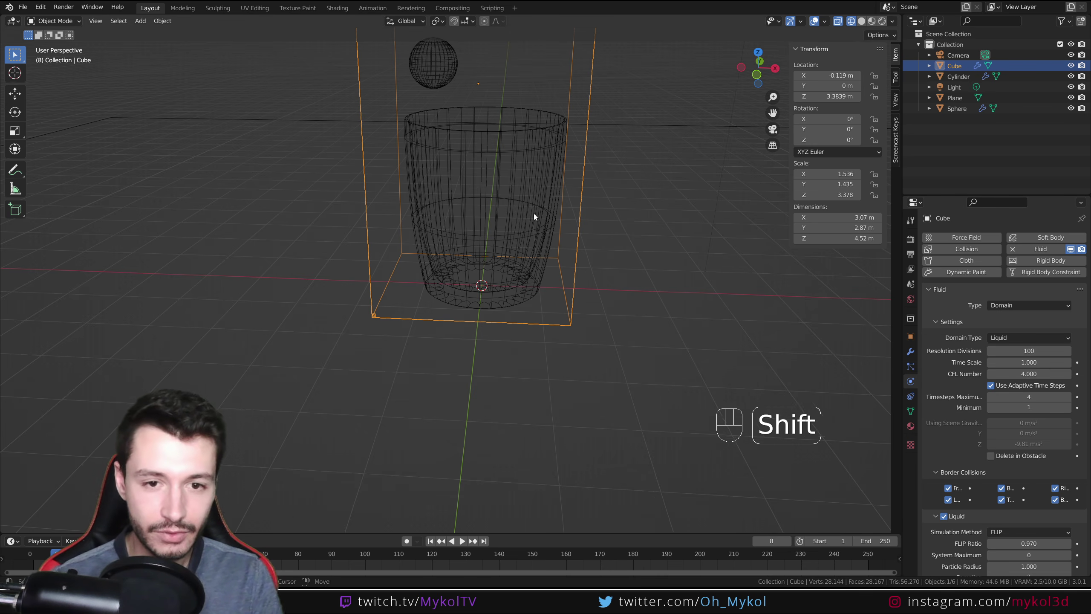
{"action": "middle_click_drag", "start_coordinate": [533, 213], "coordinate": [501, 282], "text": "shift"}
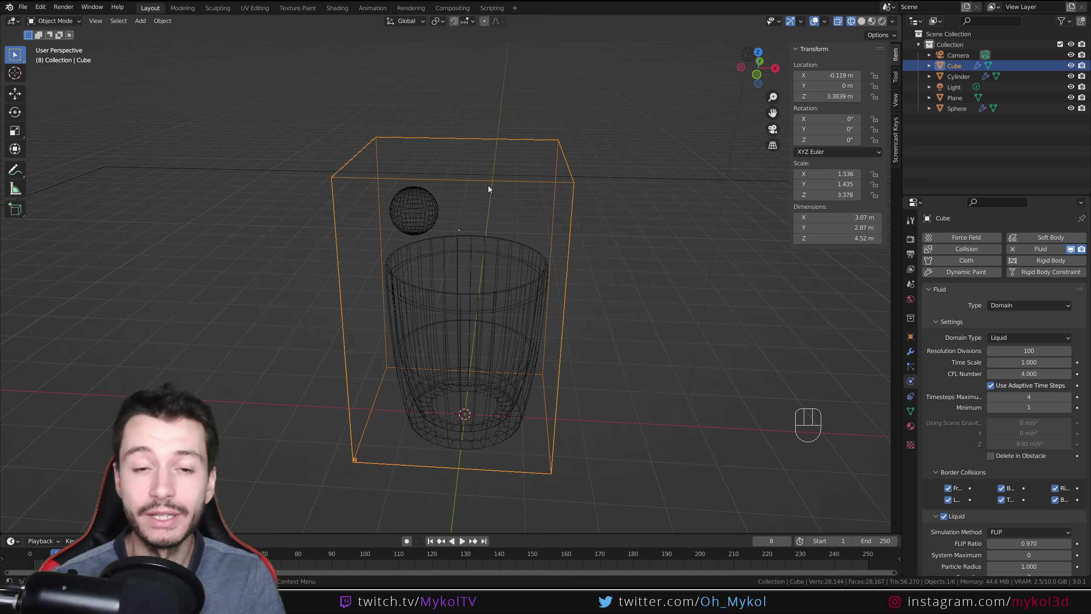
{"action": "left_click", "coordinate": [415, 196]}
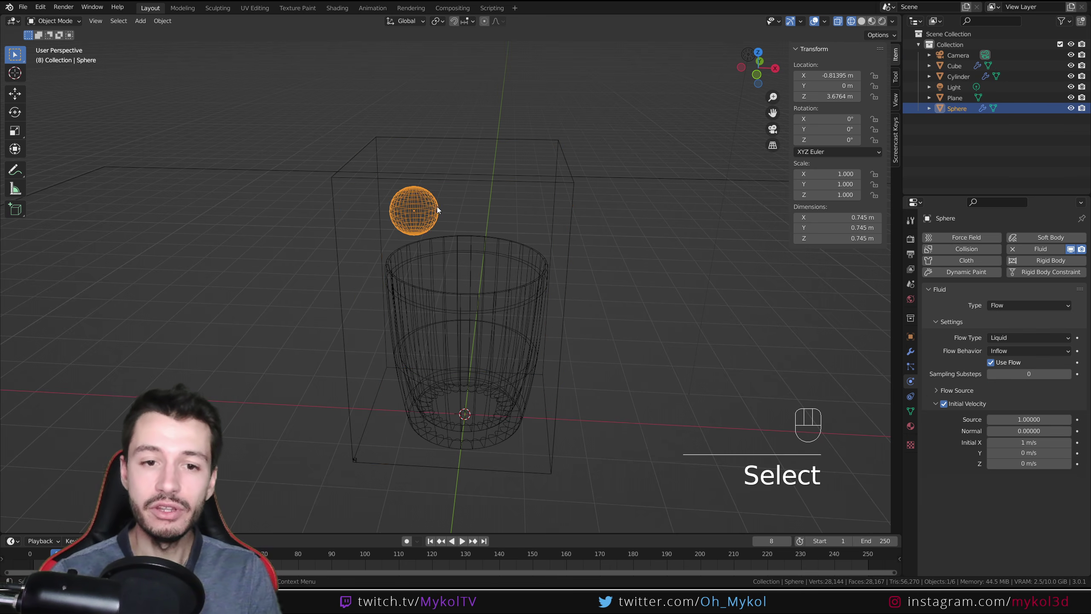
{"action": "left_click", "coordinate": [494, 241]}
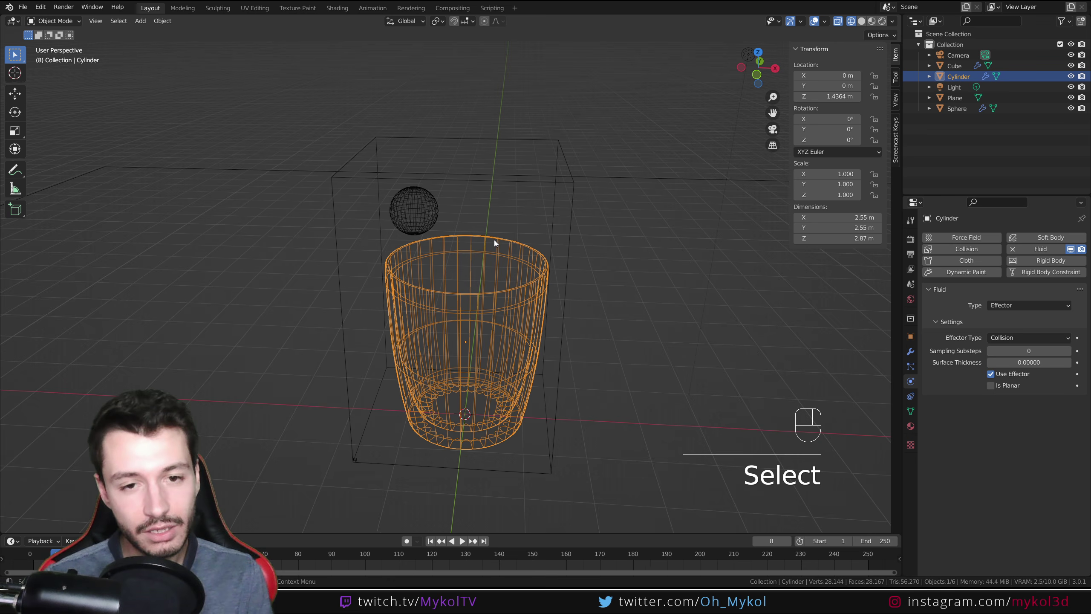